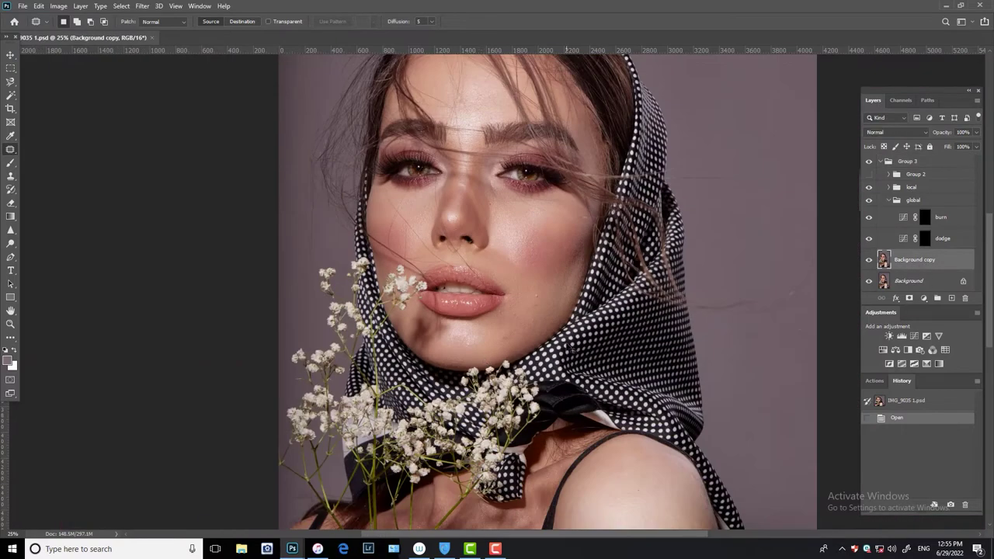
Marquee-select a box around the woman's head and launch Liquify (Ctrl+Shift+X) on it
key(ctrl+minus)
key(m)
drag(352, 114, 667, 446)
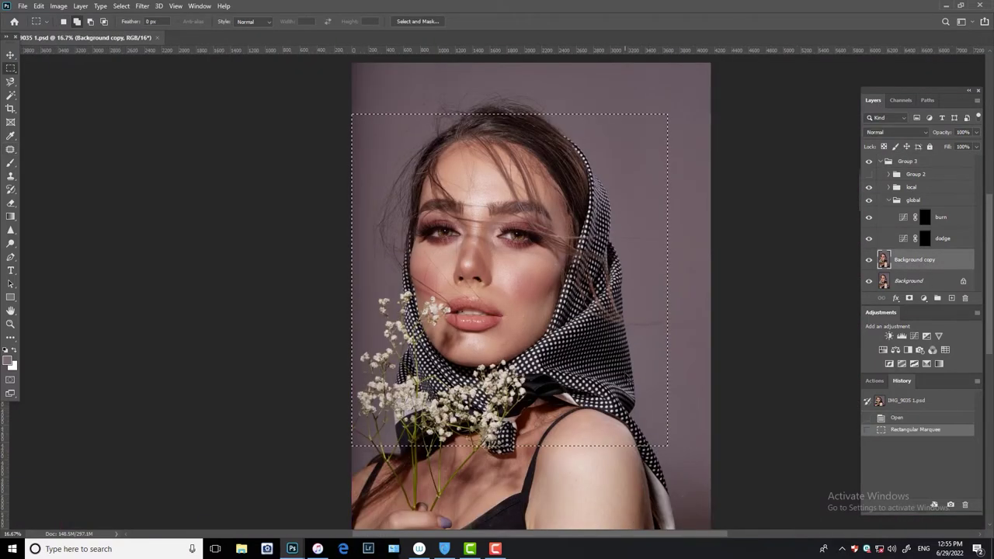
key(shift+ctrl+x)
Forward Warp the inner end of the right eyebrow outward, then enlarge the brush to 500
key(ctrl+plus)
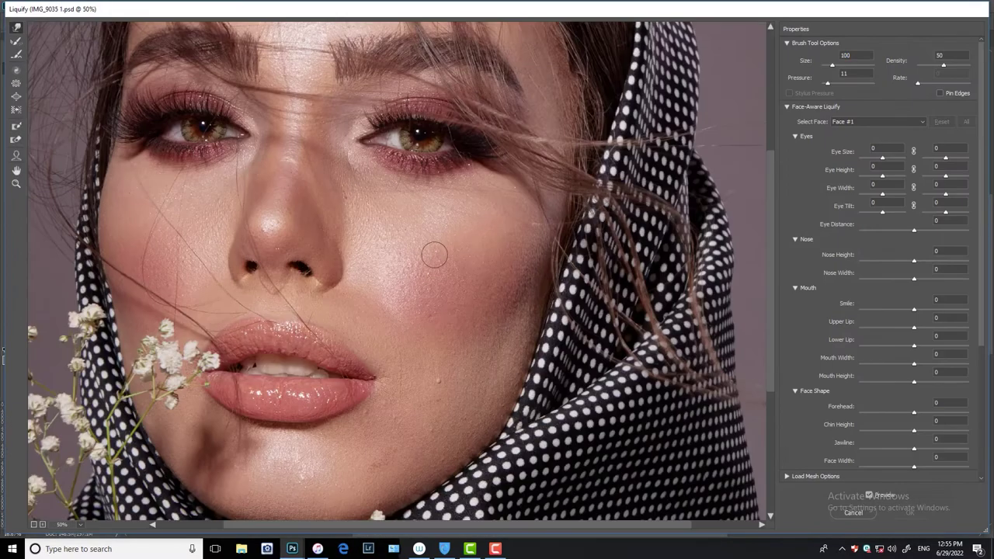
key(ctrl+plus)
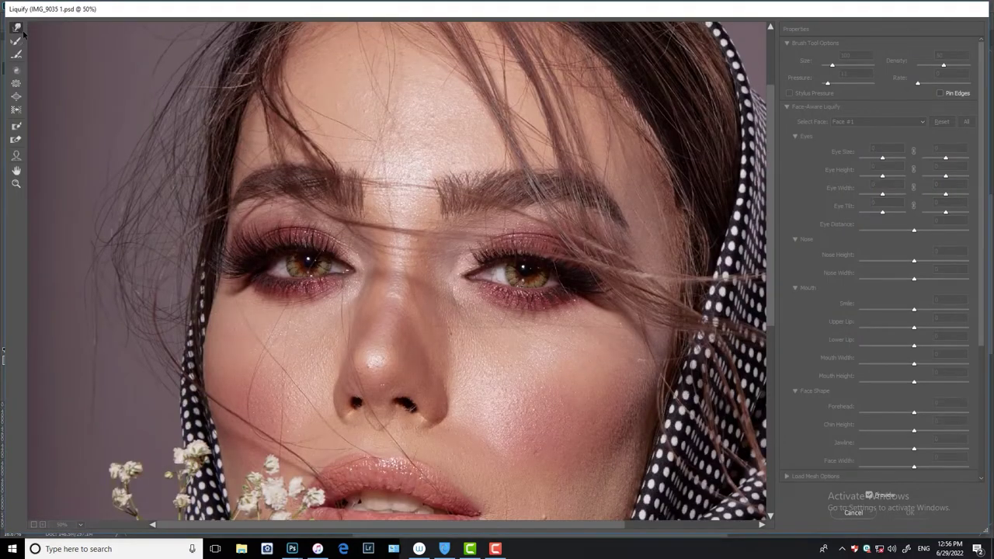
drag(426, 177, 451, 178)
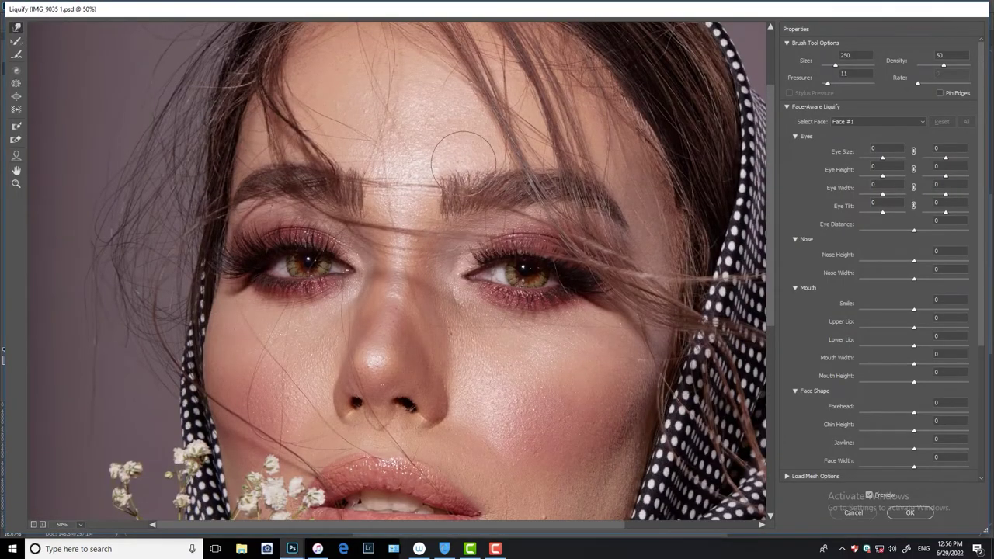
key(bracketleft)
key(bracketleft)
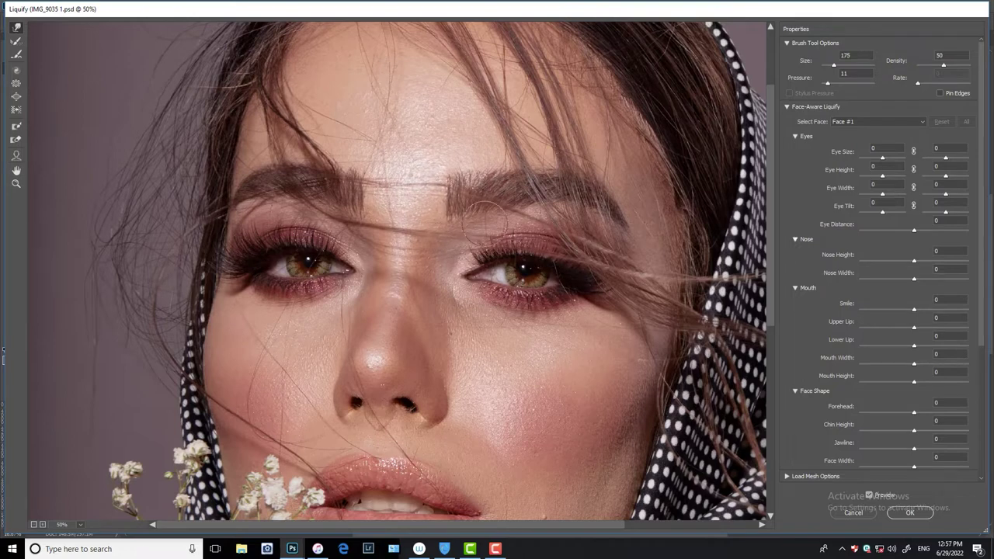
key(bracketright)
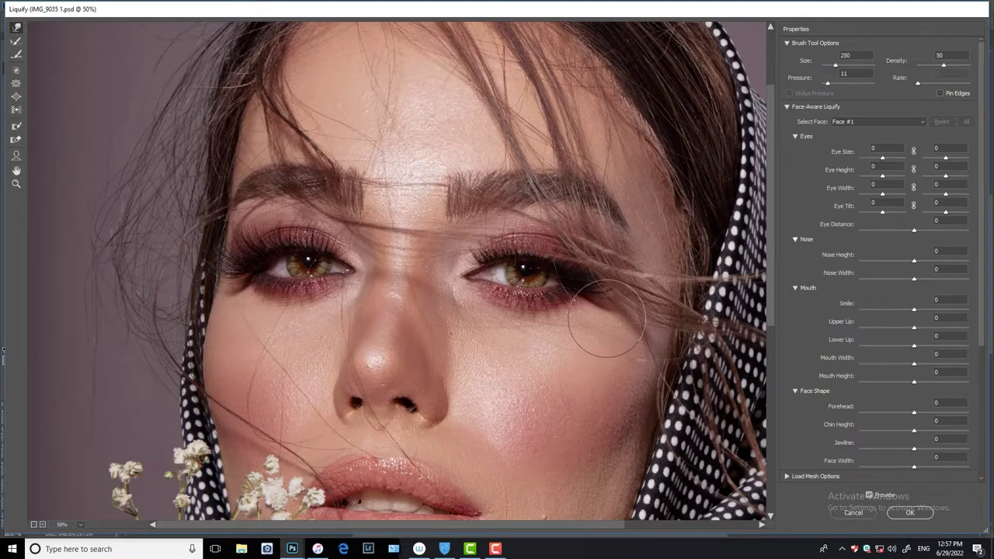
key(bracketright)
key(bracketright)
key(bracketright)
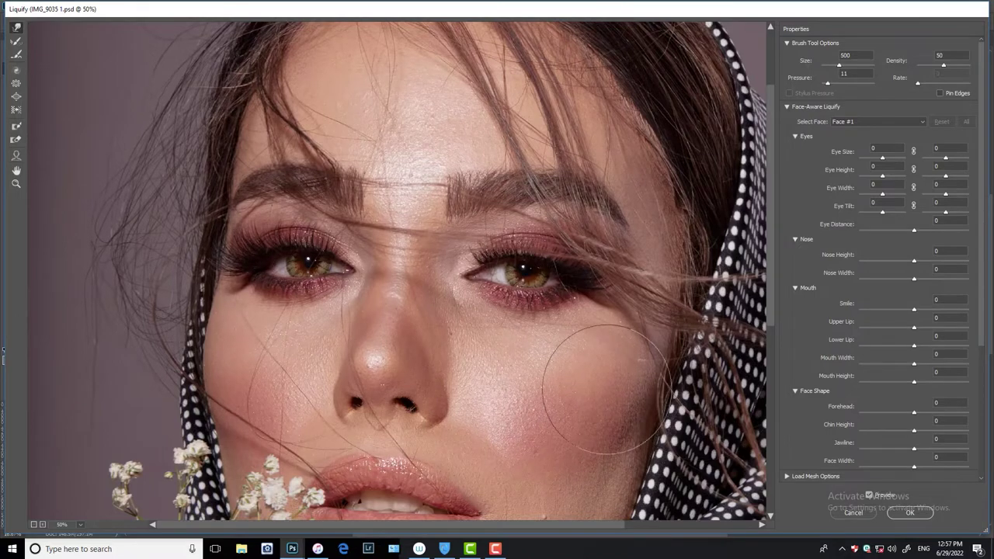
Narrow the face to Face Width -18, apply Liquify, and drop the selection
scroll(588, 373, down, 3)
key(ctrl+minus)
key(ctrl+minus)
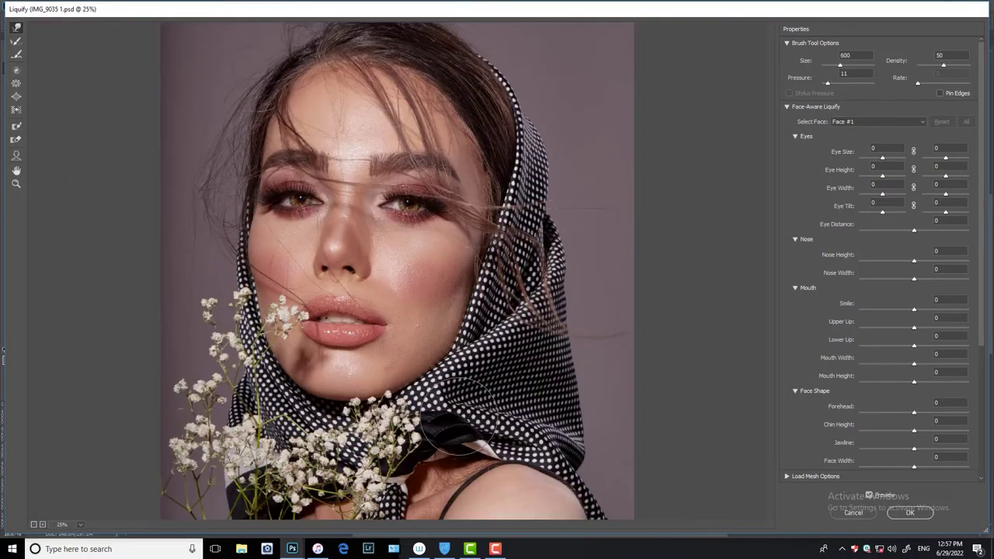
key(bracketright)
key(bracketright)
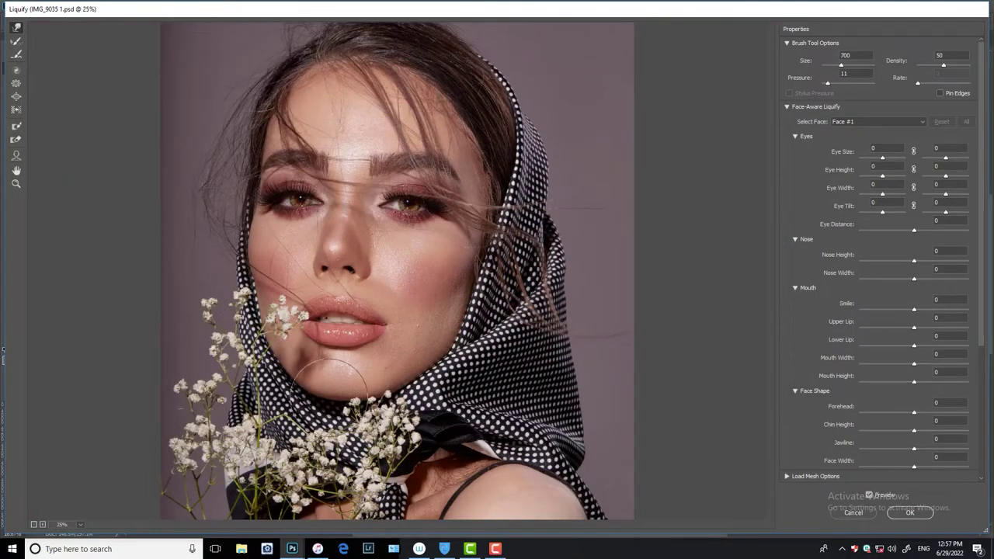
key(bracketleft)
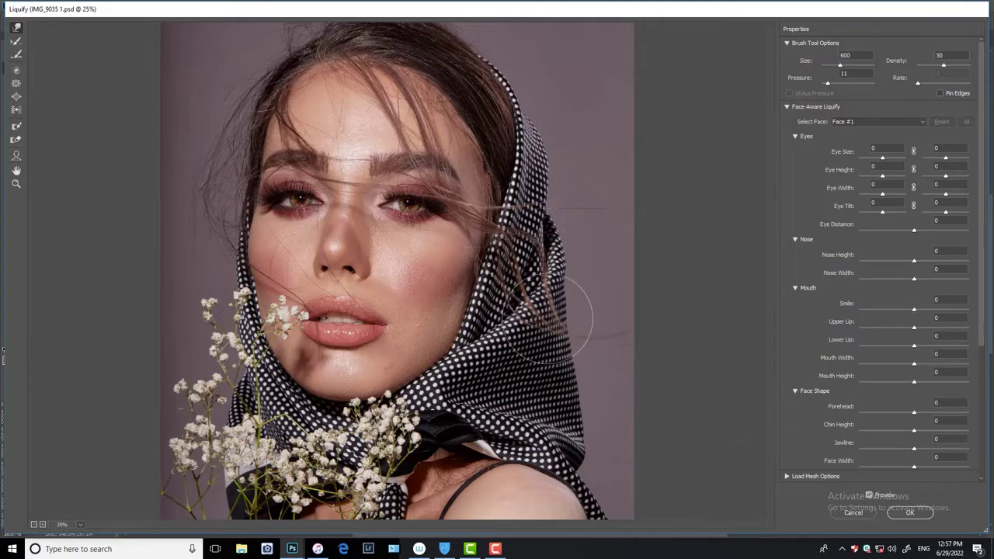
click(16, 155)
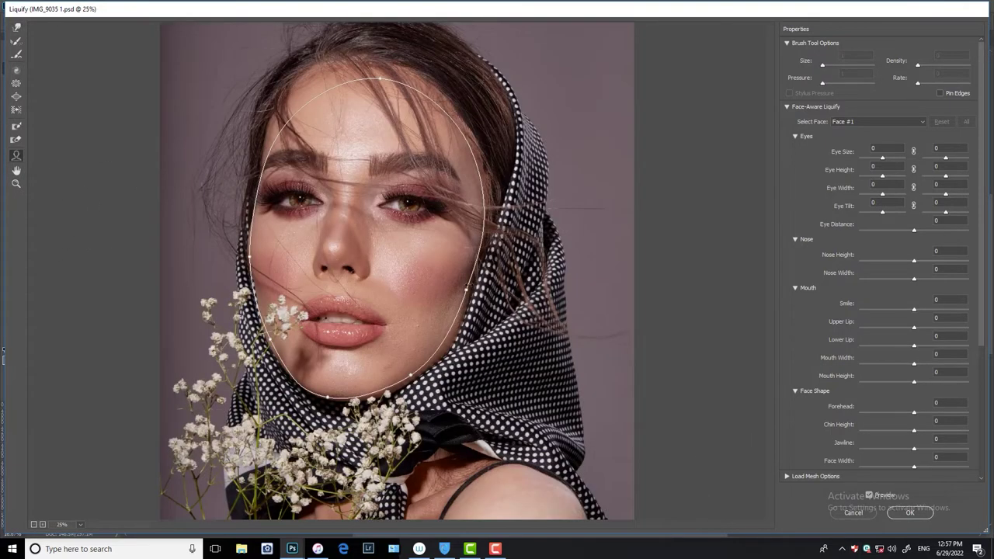
drag(476, 268, 465, 276)
click(910, 513)
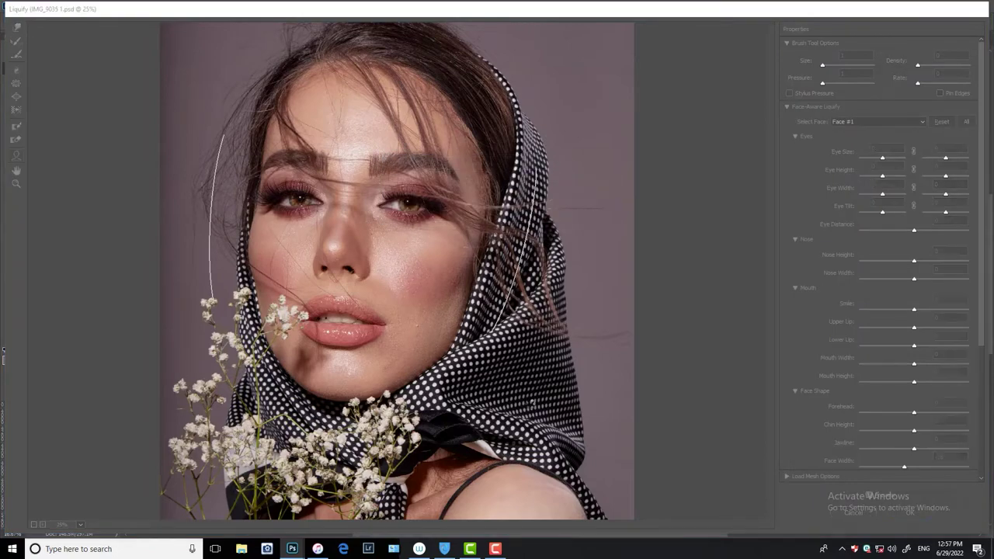
key(ctrl+d)
Paint dark strokes with a size-15 brush over the spots inside the right nostril
scroll(481, 279, up, 5)
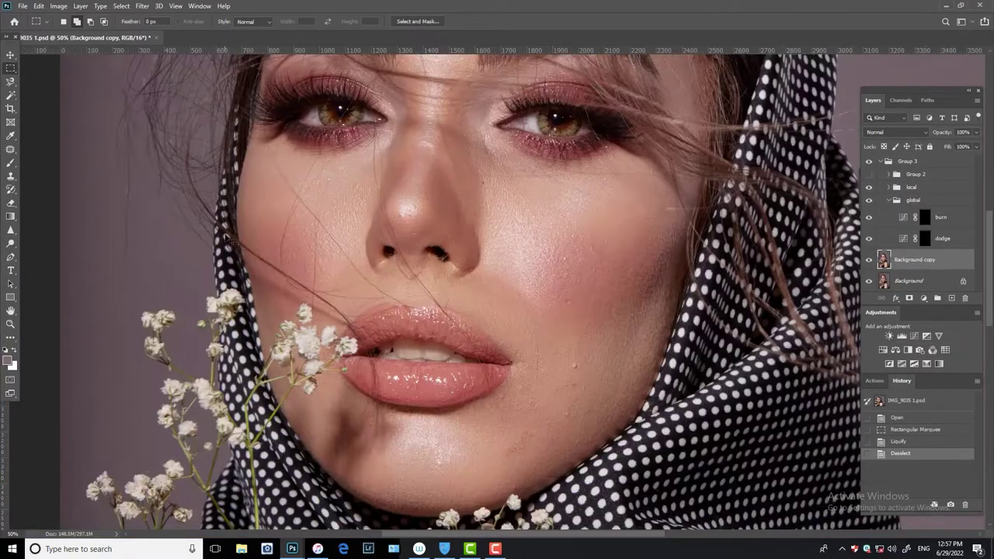
scroll(481, 295, up, 3)
key(b)
scroll(497, 303, down, 1)
key(bracketleft)
key(bracketleft)
key(bracketleft)
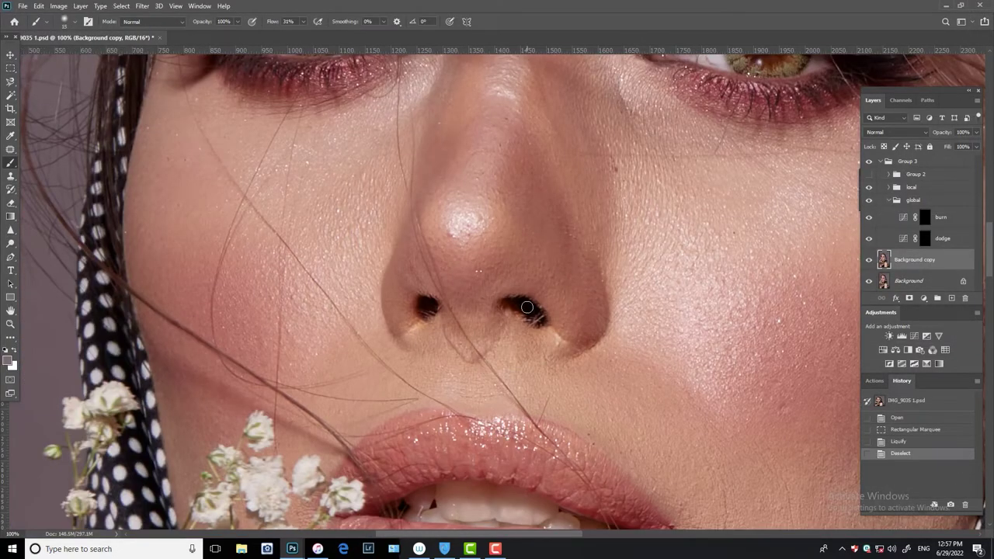
drag(554, 343, 496, 263)
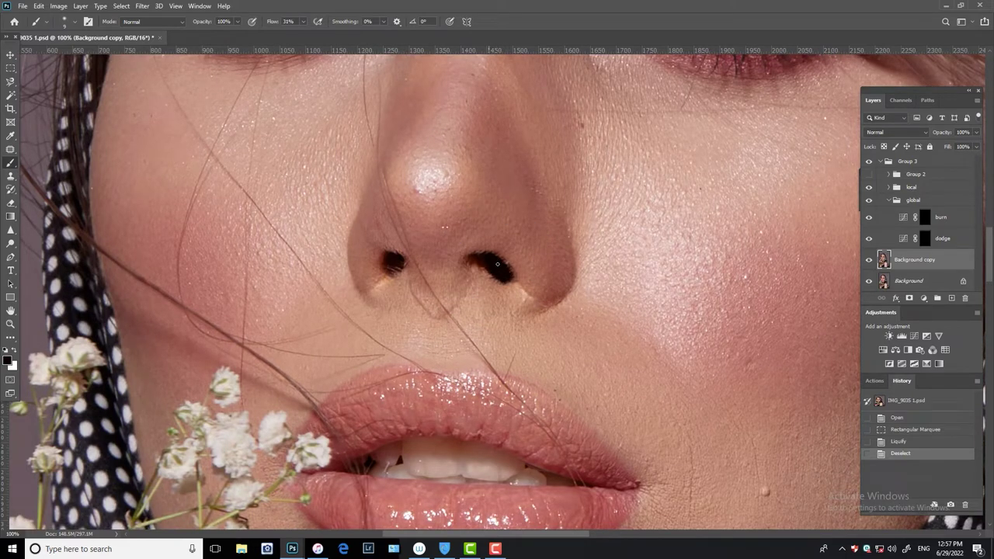
drag(506, 265, 508, 268)
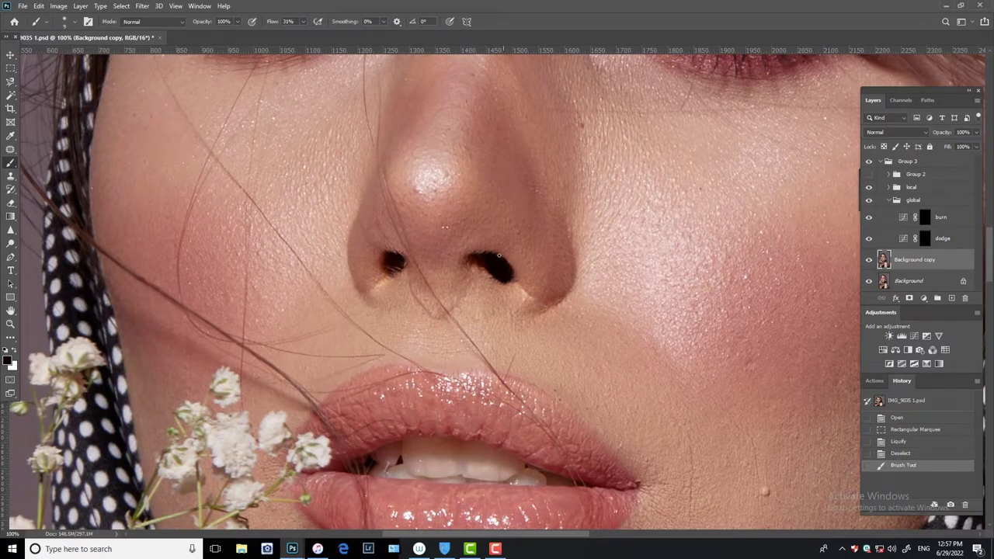
click(475, 254)
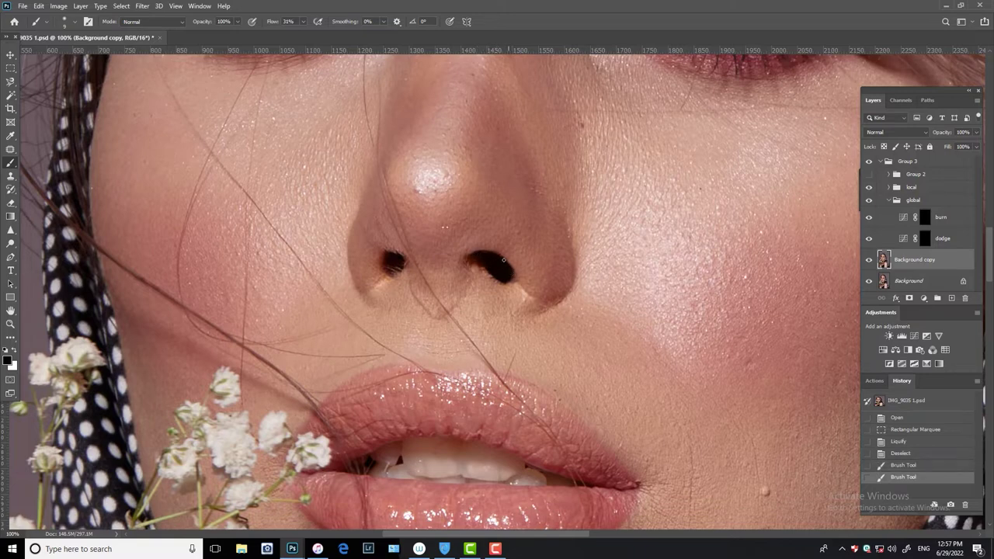
click(503, 260)
click(504, 260)
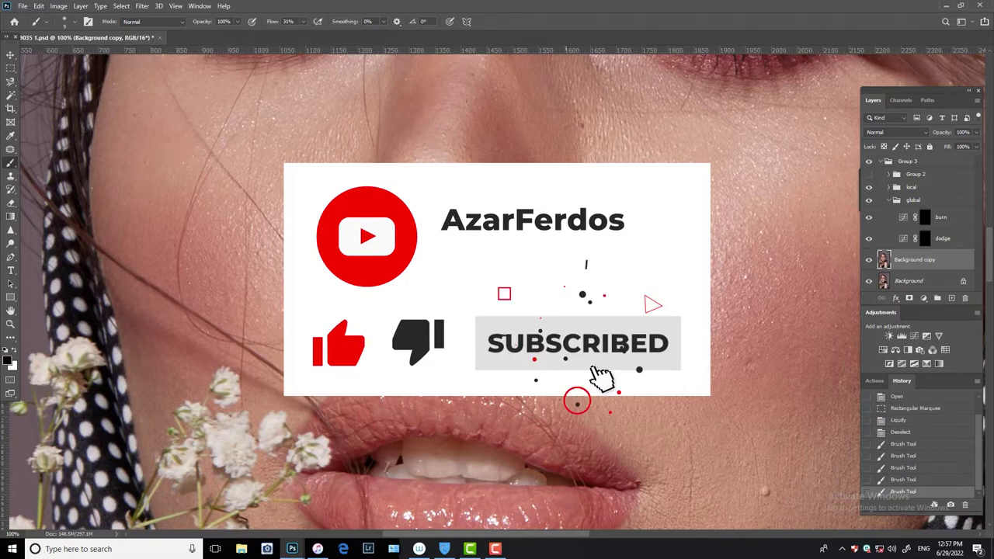
Patch away the small blemishes just below the right nostril
key(j)
key(ctrl+plus)
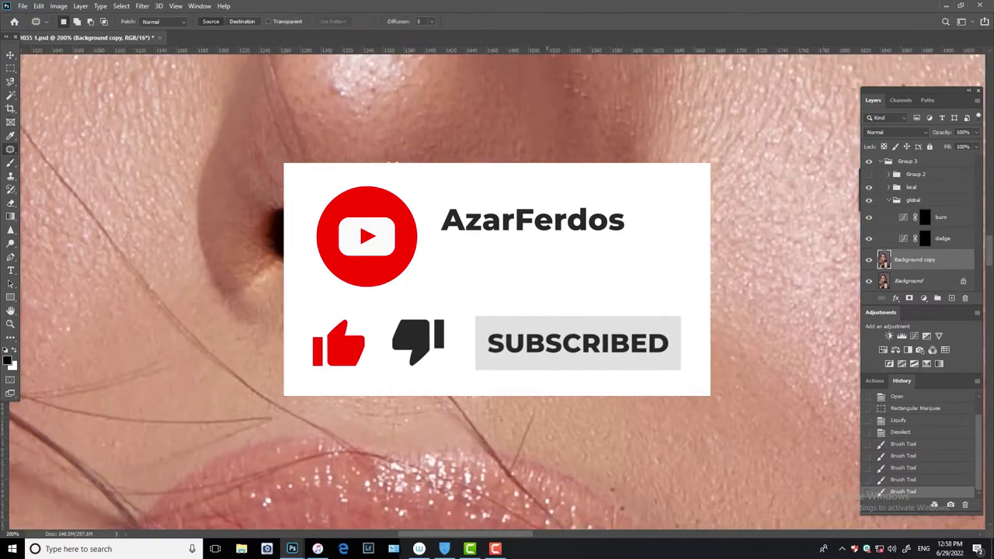
mouse_move(543, 268)
mouse_down()
mouse_move(533, 284)
mouse_move(584, 347)
mouse_up()
key(ctrl+d)
key(ctrl+minus)
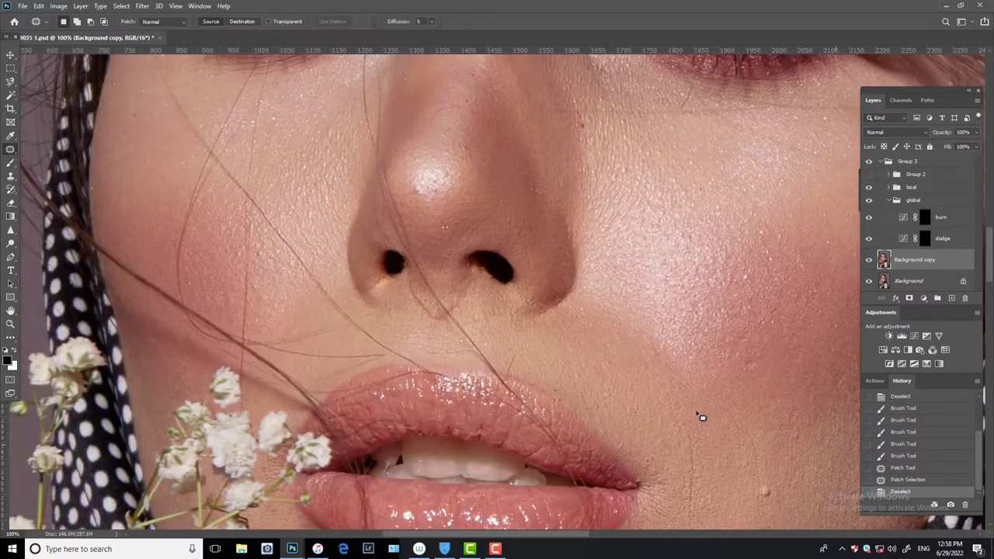
mouse_move(535, 301)
mouse_down()
mouse_move(566, 310)
mouse_move(526, 295)
mouse_move(561, 320)
mouse_up()
key(ctrl+d)
key(ctrl+d)
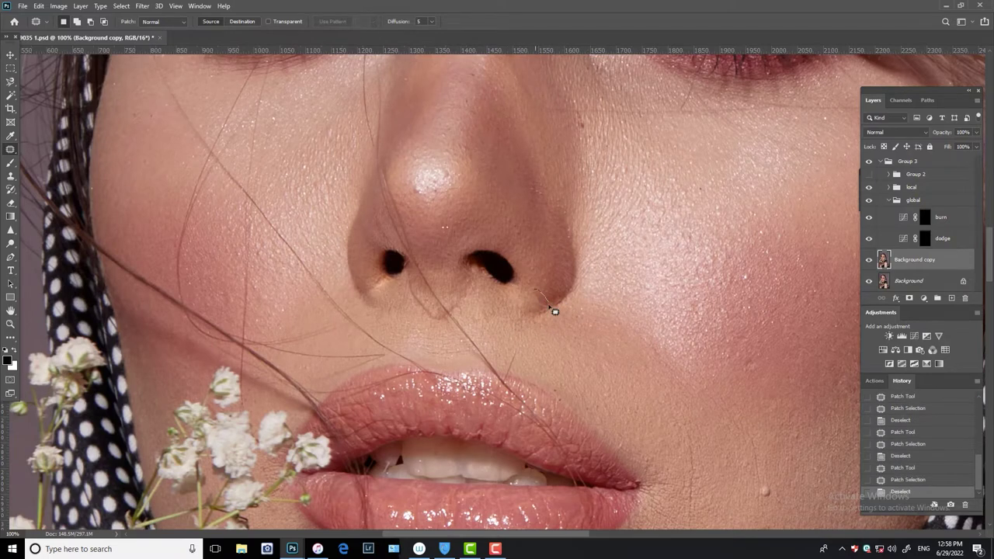
Patch the spots under and above the nostril
scroll(551, 306, left, 1)
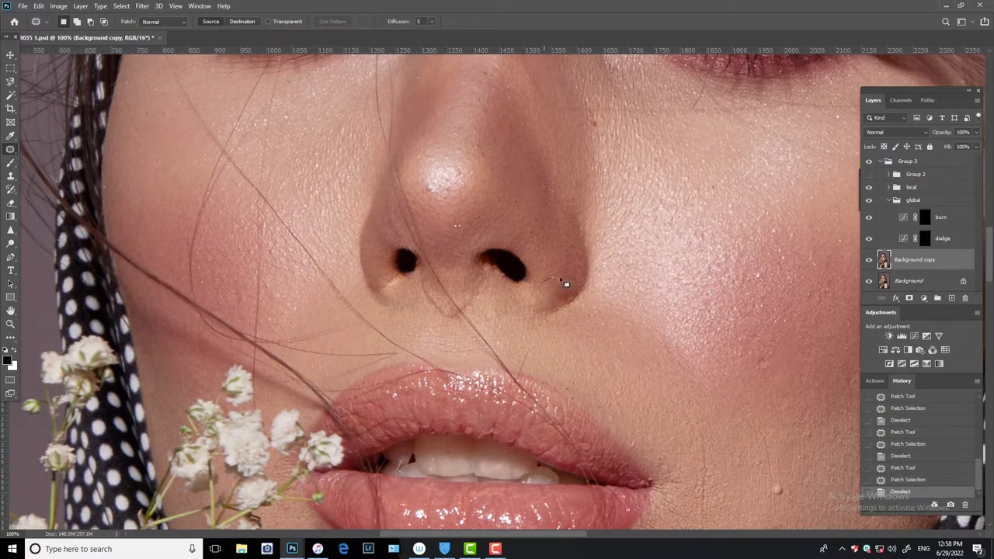
drag(566, 285, 555, 284)
drag(453, 325, 482, 314)
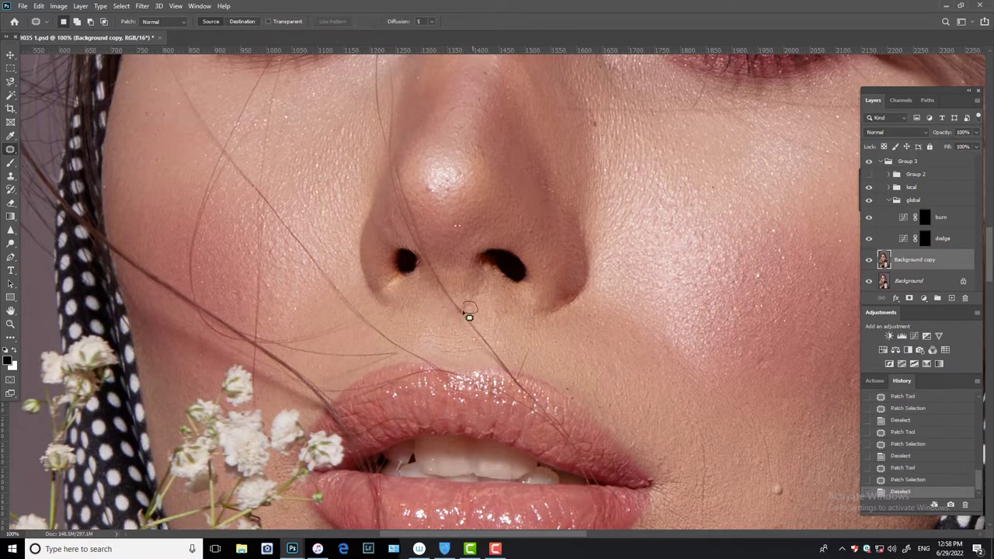
drag(469, 316, 508, 327)
scroll(599, 329, up, 3)
drag(474, 273, 484, 300)
key(ctrl+d)
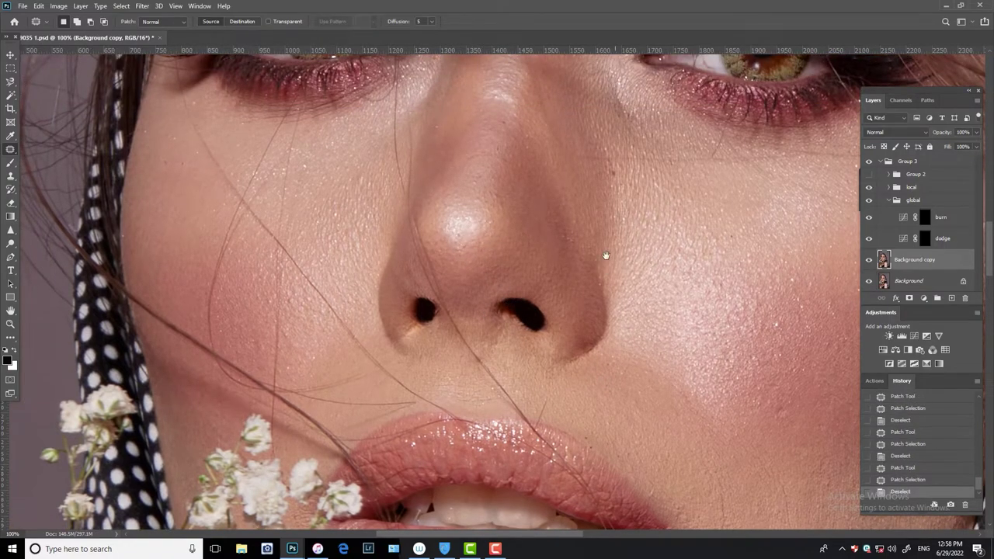
Patch blemishes beside the lips, on the lower cheek, and the red spot near the chin
scroll(606, 255, up, 2)
scroll(655, 306, down, 3)
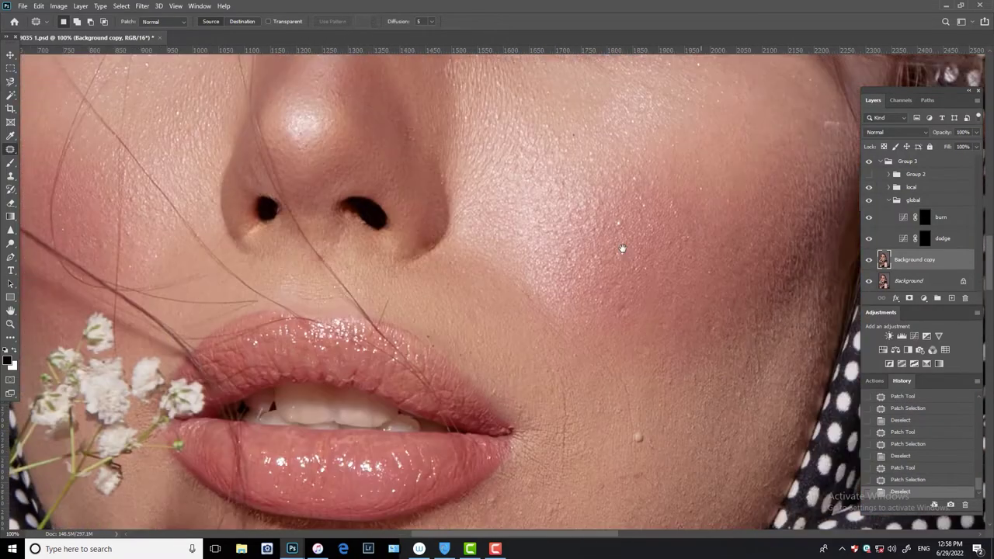
drag(614, 278, 610, 280)
drag(611, 284, 677, 306)
key(ctrl+d)
scroll(677, 307, down, 3)
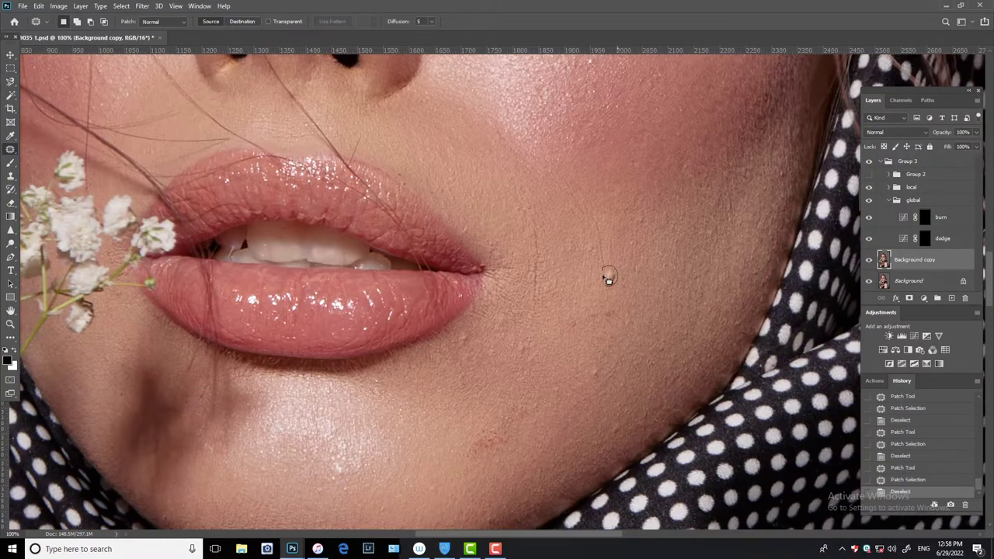
drag(609, 278, 723, 278)
mouse_move(640, 215)
mouse_down()
mouse_move(643, 234)
mouse_move(616, 310)
mouse_move(599, 328)
mouse_up()
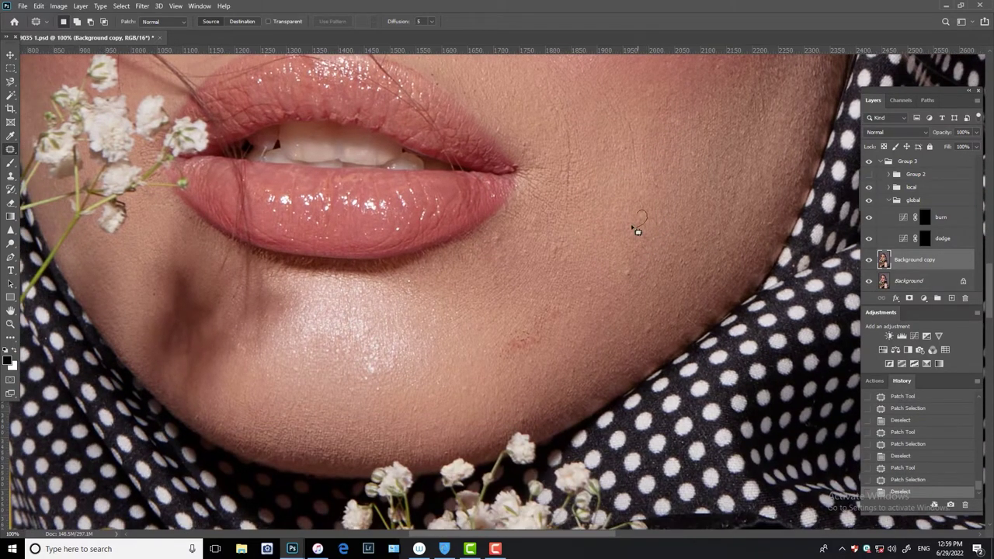
drag(621, 278, 613, 249)
key(ctrl+d)
mouse_move(517, 346)
mouse_down()
mouse_move(517, 356)
mouse_move(508, 334)
mouse_up()
key(ctrl+d)
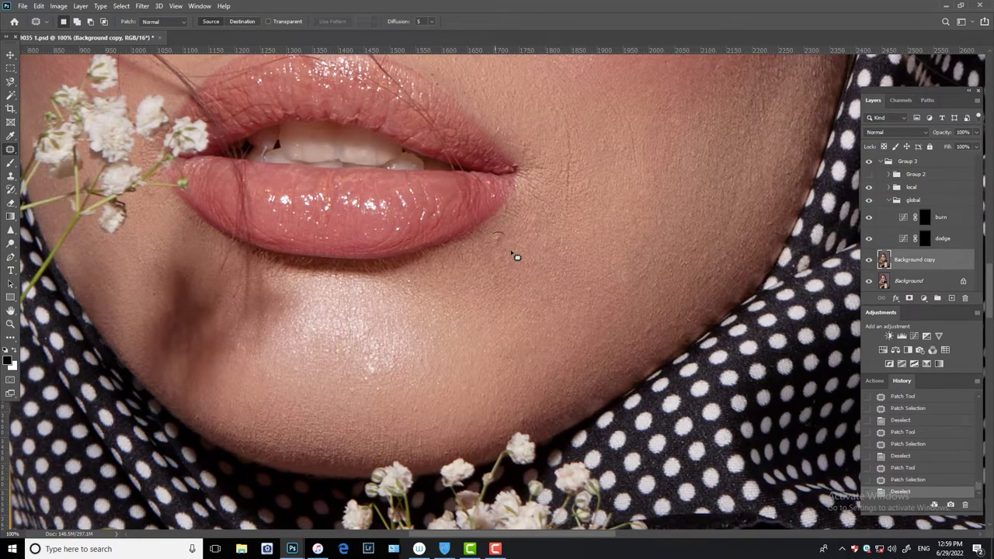
Pan across the lower face and patch a skin spot near the mouth corner
scroll(559, 318, down, 2)
scroll(559, 317, left, 2)
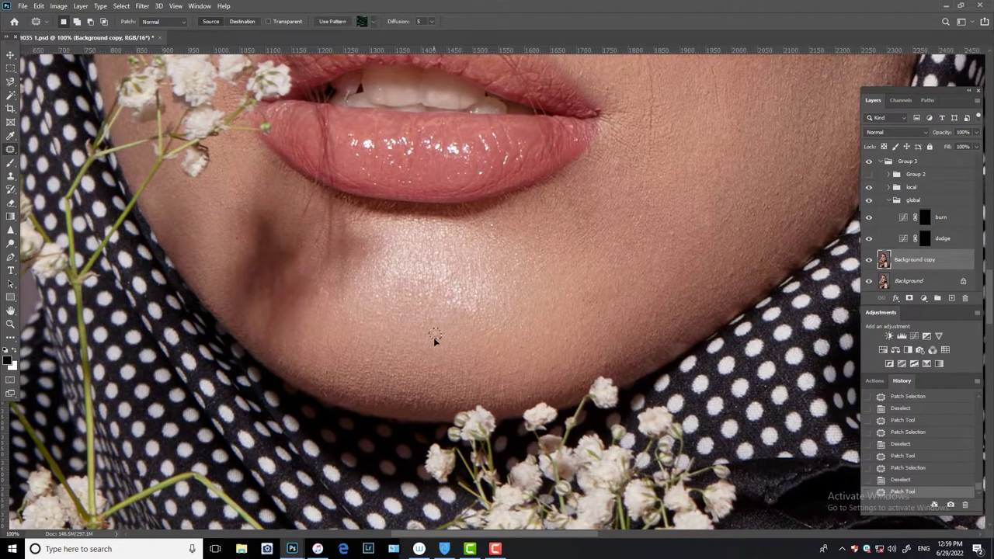
drag(329, 284, 369, 327)
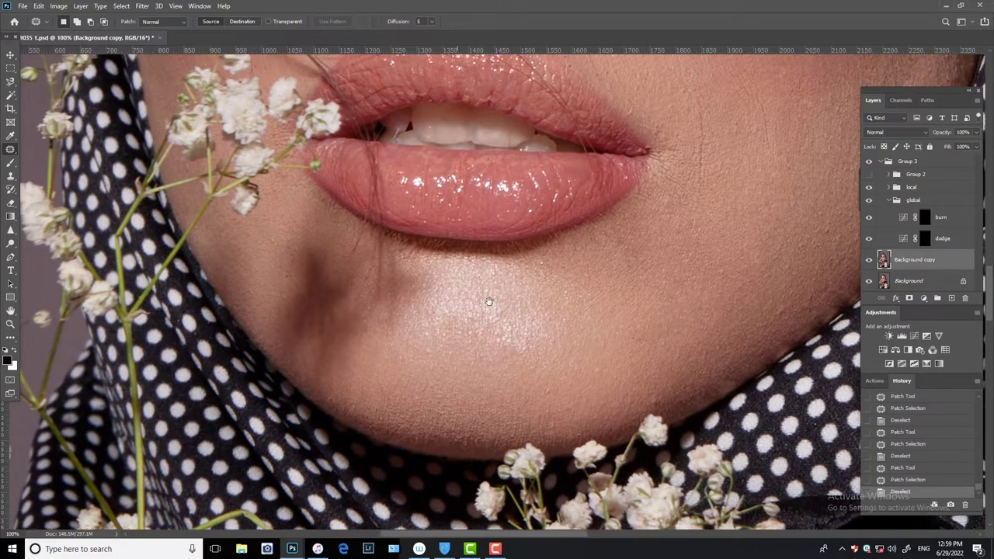
scroll(497, 326, up, 5)
scroll(497, 326, left, 2)
scroll(661, 369, down, 2)
scroll(553, 297, right, 2)
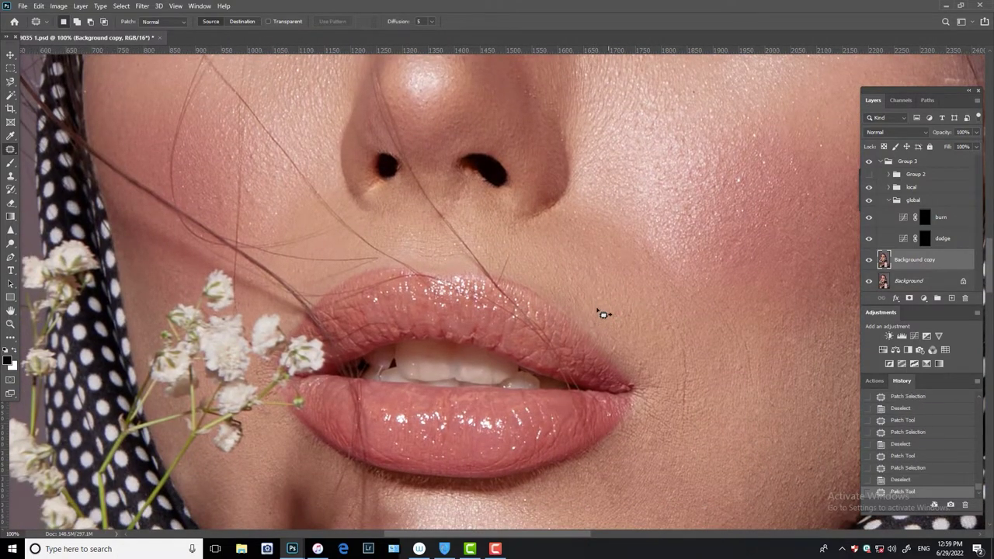
mouse_move(598, 307)
mouse_down()
mouse_move(595, 328)
mouse_move(602, 279)
mouse_up()
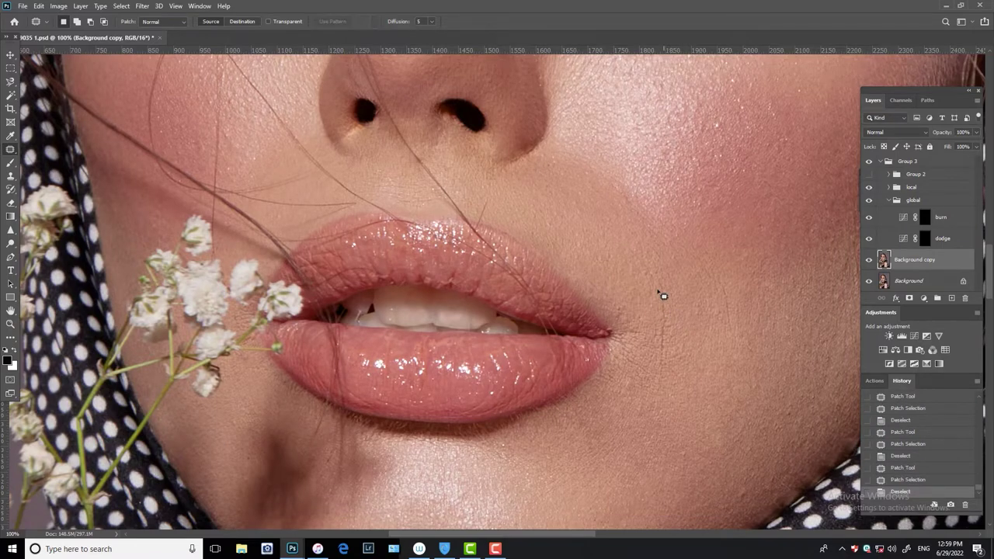
drag(641, 332, 581, 282)
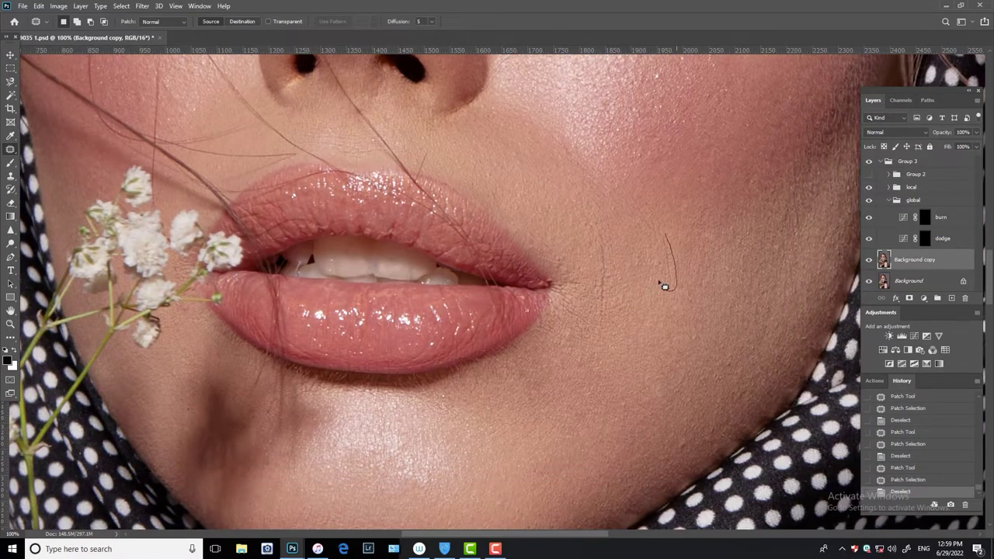
mouse_move(616, 315)
mouse_down()
mouse_move(640, 295)
mouse_move(709, 286)
mouse_up()
Clone Stamp clean skin over the creases beside the right lip corner
click(10, 175)
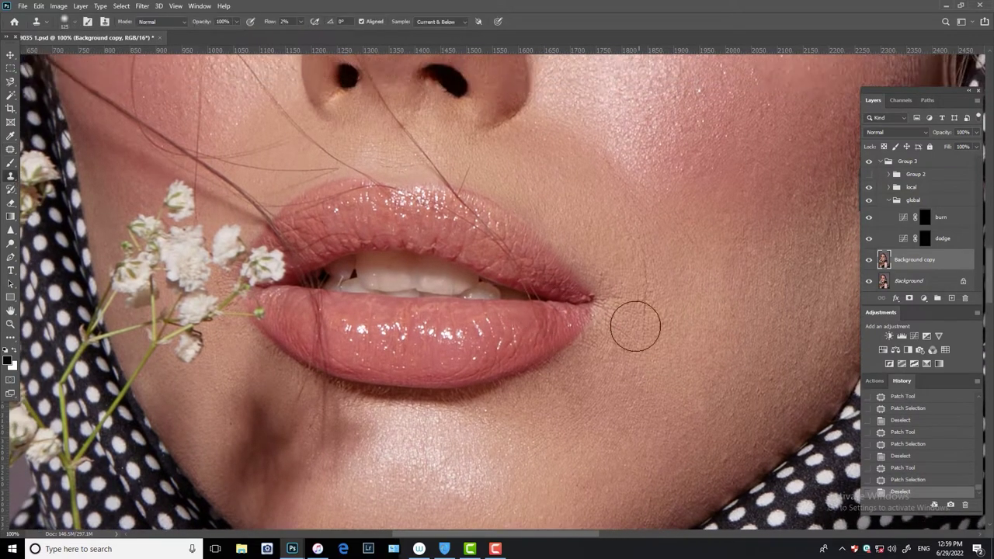
scroll(637, 326, up, 1)
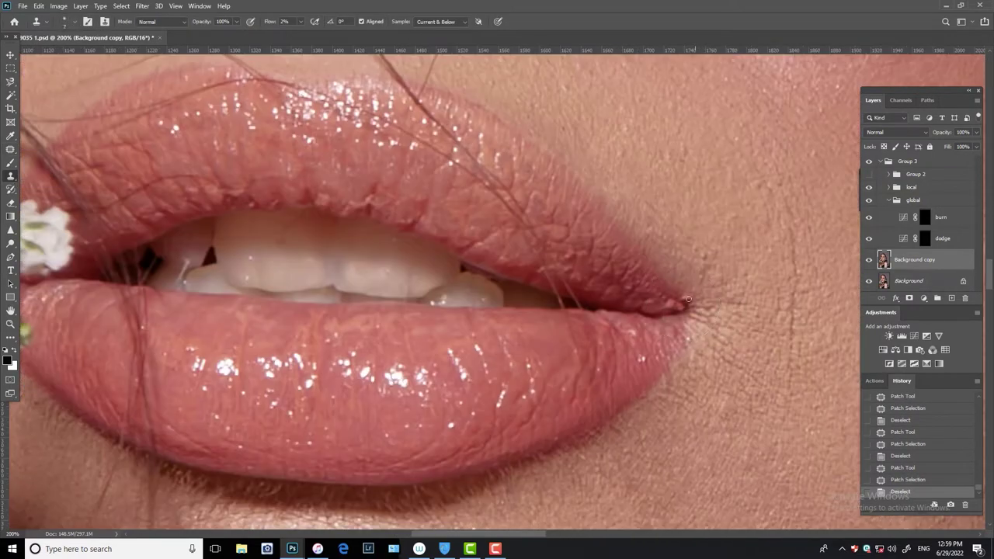
click(687, 299)
click(299, 22)
click(685, 292)
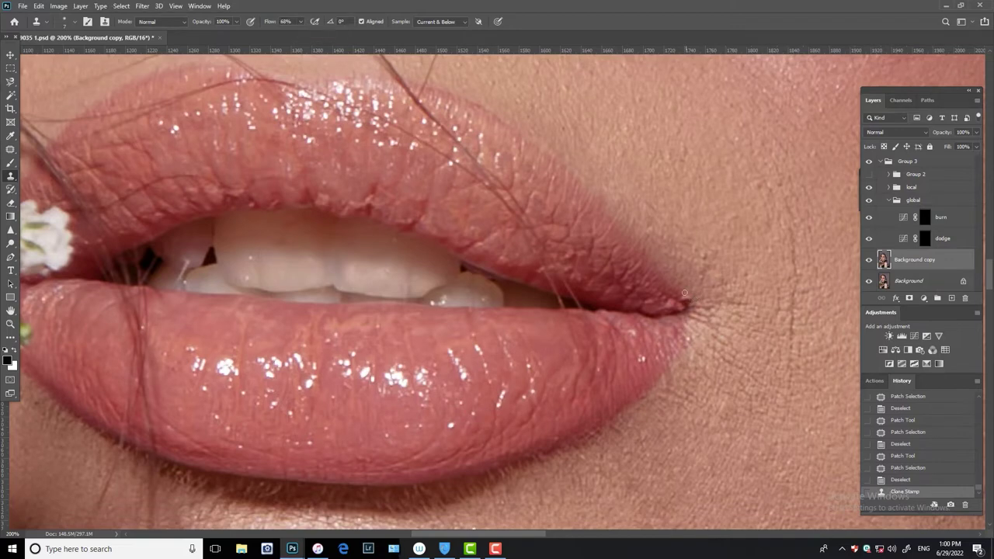
click(722, 265)
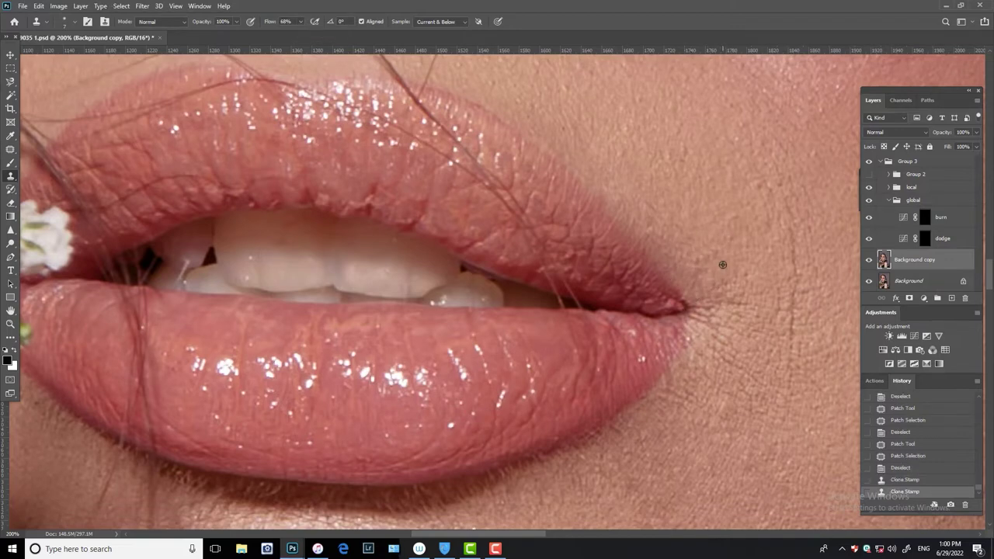
click(720, 245)
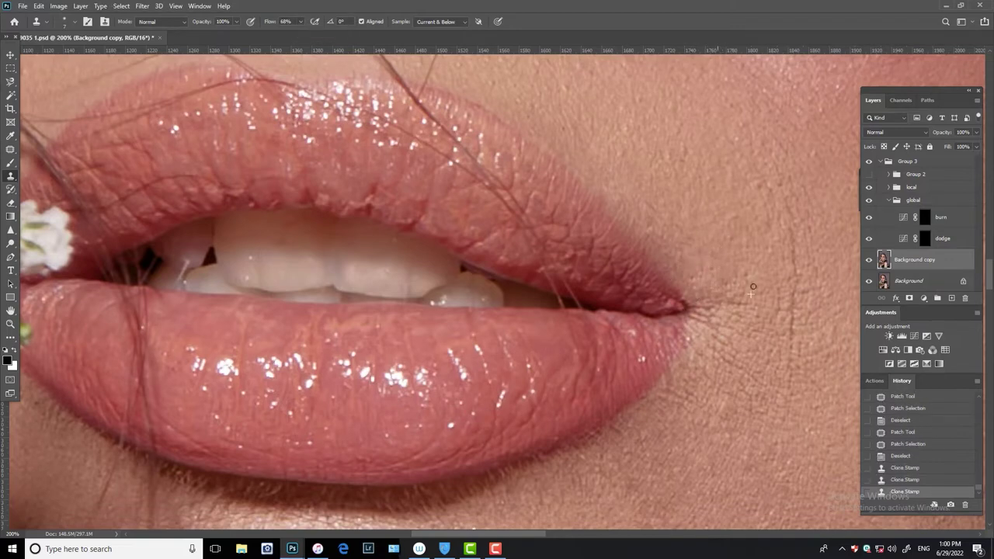
click(753, 287)
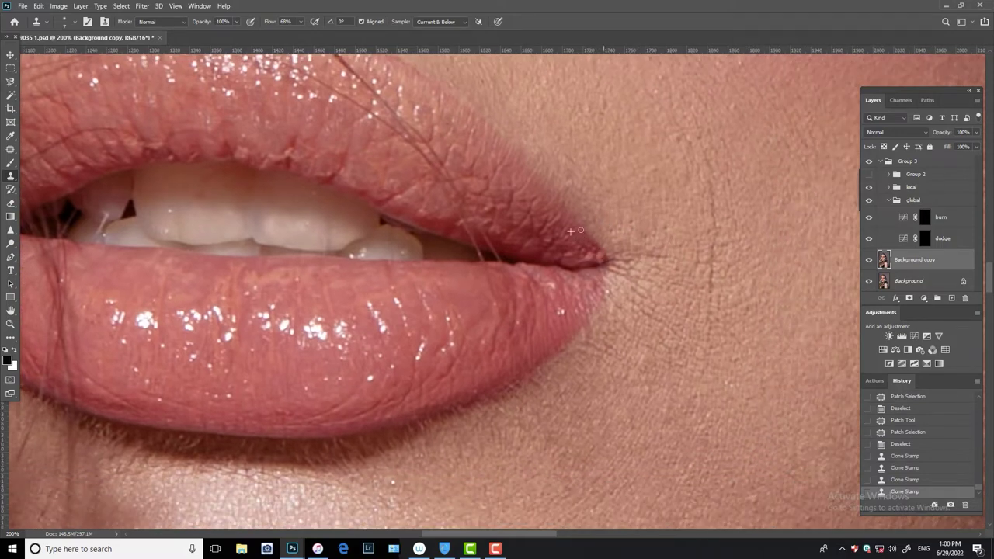
Stamp over the upper-lip corner, undo the last stroke, and lower Flow to 42%
click(586, 258)
click(589, 242)
click(582, 234)
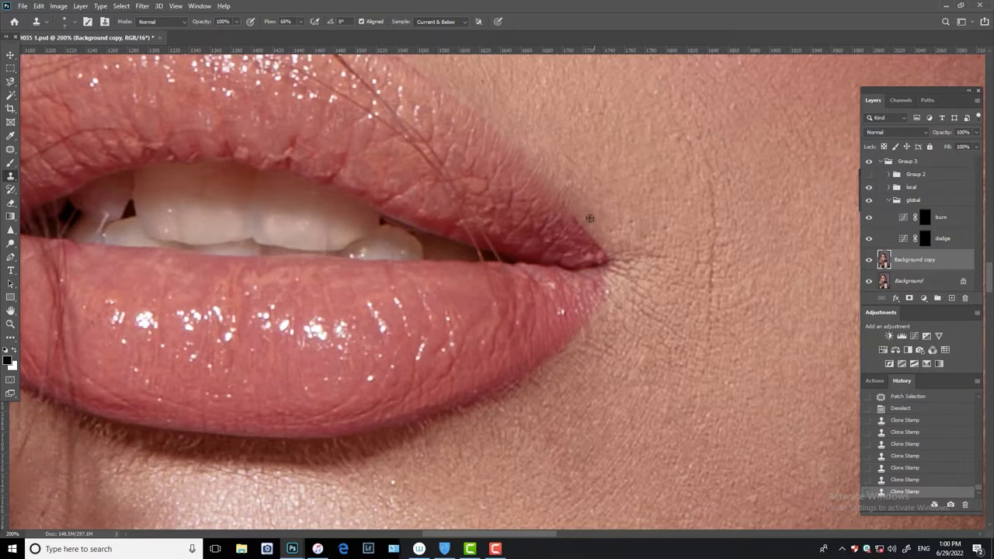
click(589, 218)
click(905, 479)
drag(302, 22, 290, 37)
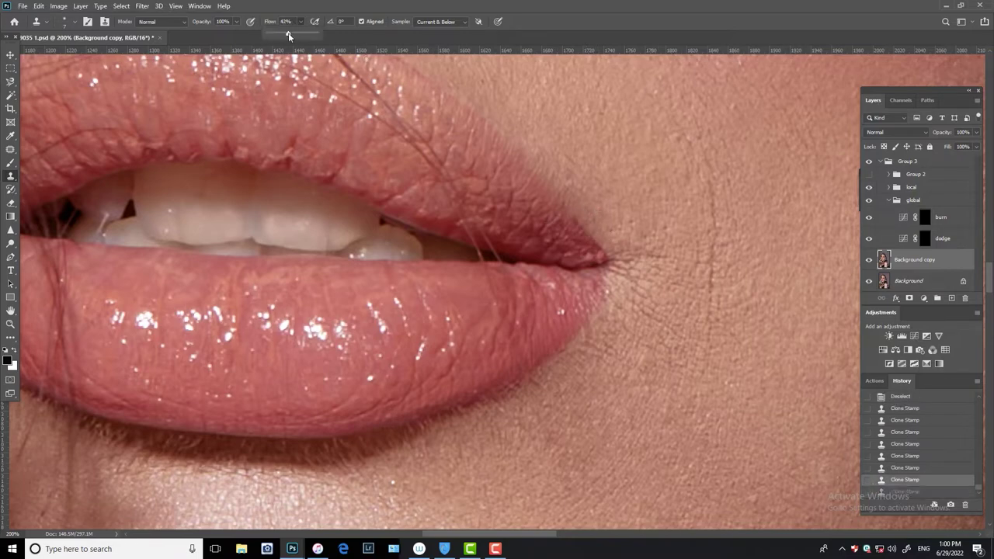
key(ctrl+minus)
drag(607, 273, 621, 278)
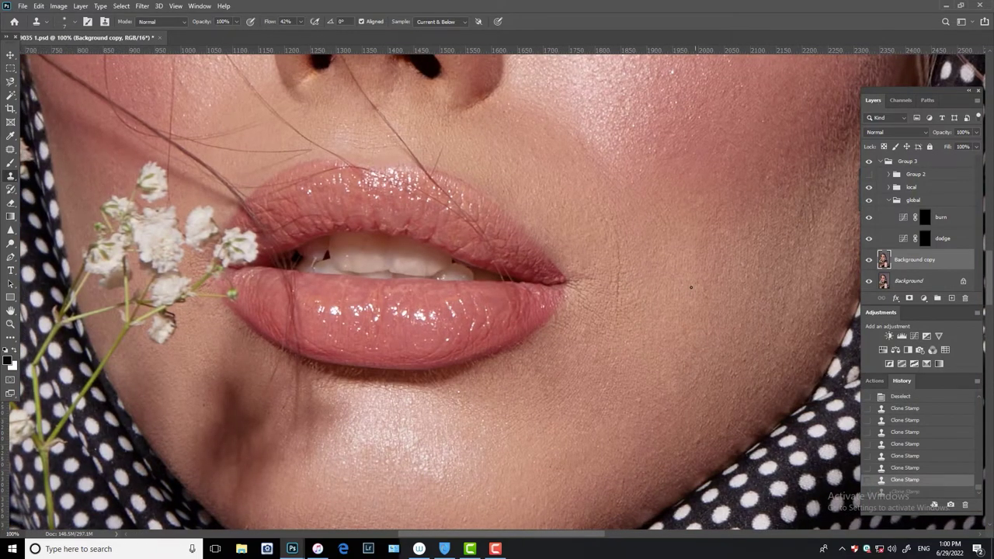
Rotate the view, lower Clone Stamp flow to 23%, and clone over the crease above the lip corner
key(r)
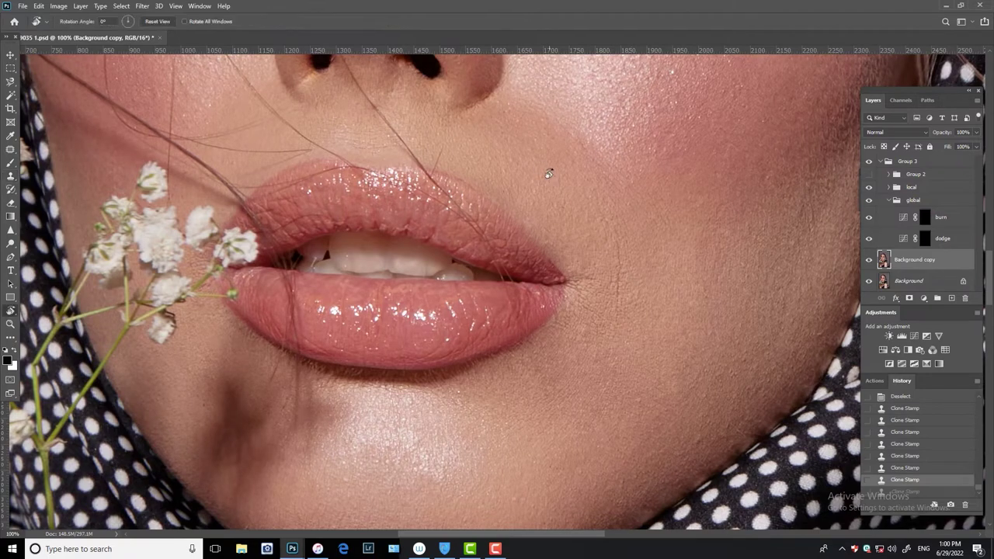
drag(550, 173, 543, 200)
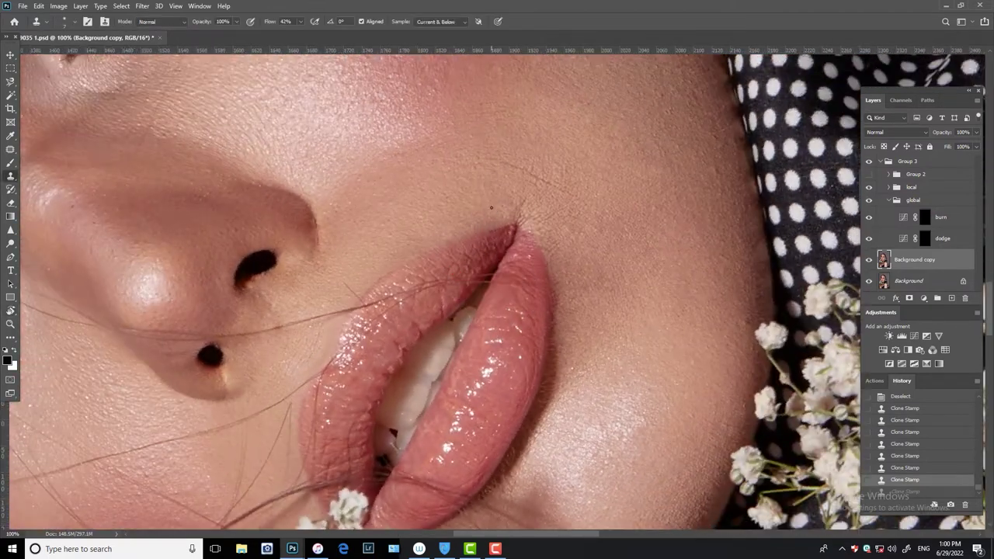
drag(299, 21, 293, 37)
drag(448, 218, 459, 229)
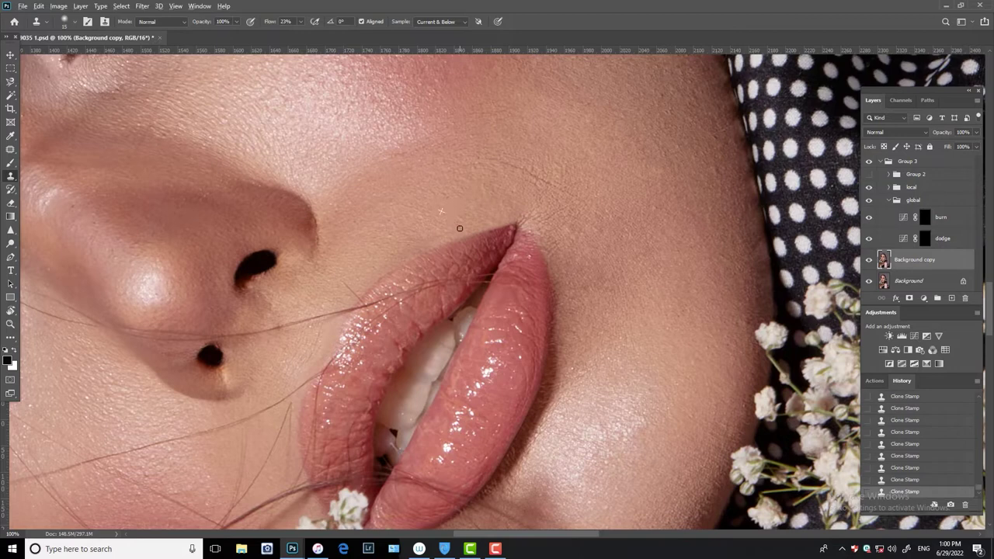
alt+click(416, 231)
Turn the face upside down, paint resampled skin over the lip-corner line, then reset rotation
key(r)
drag(540, 218, 437, 240)
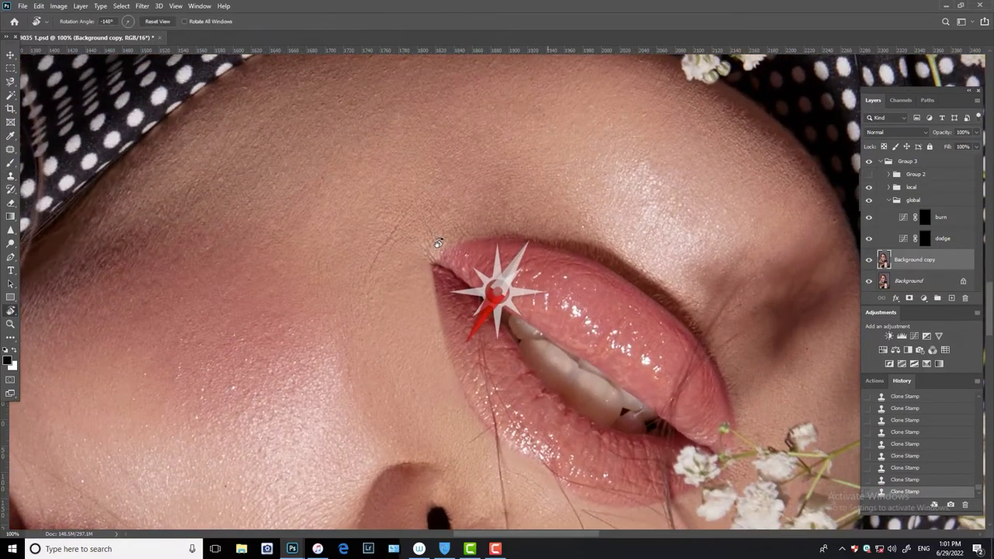
alt+click(448, 219)
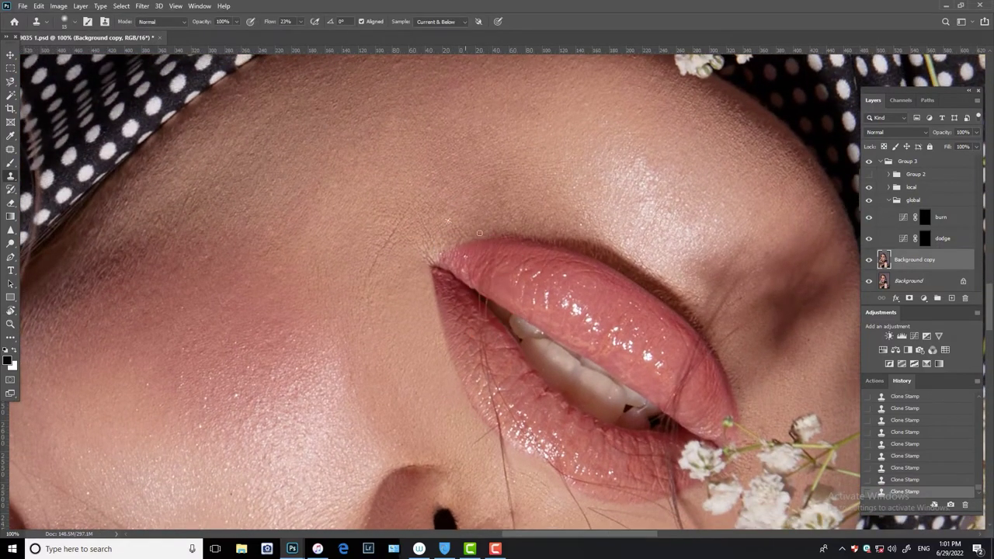
alt+click(430, 227)
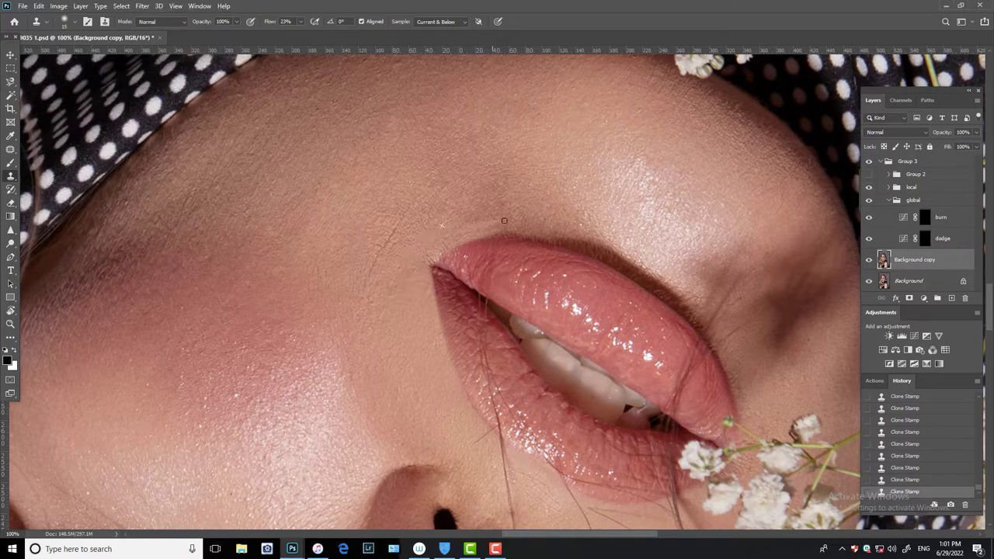
alt+click(488, 185)
mouse_move(494, 188)
mouse_down()
mouse_move(494, 214)
mouse_move(439, 201)
mouse_move(493, 198)
mouse_move(526, 360)
mouse_move(576, 299)
mouse_move(565, 299)
mouse_up()
key(r)
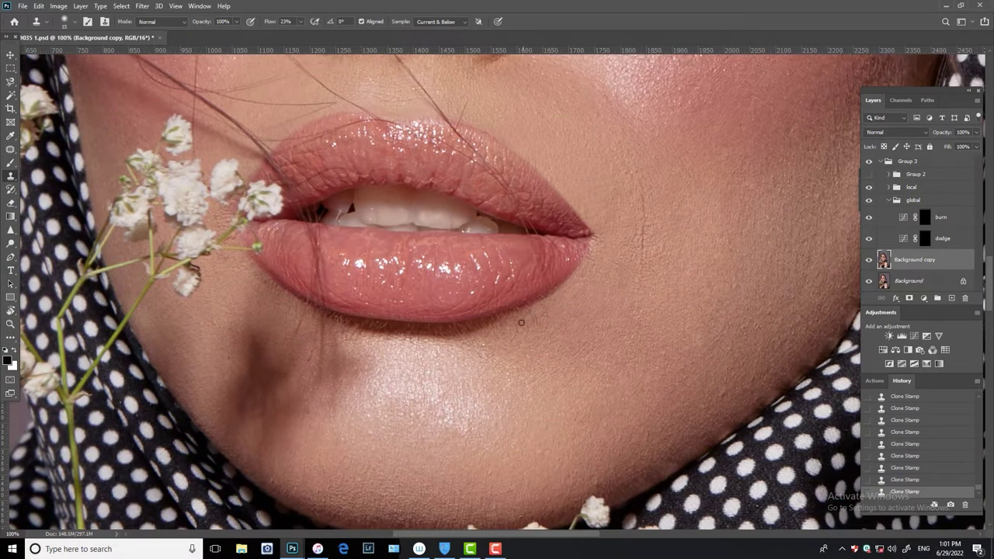
Recenter on the mouth, raise Clone Stamp flow to 34%, and zoom in with the Polygonal Lasso ready
drag(471, 339, 539, 321)
drag(471, 304, 501, 332)
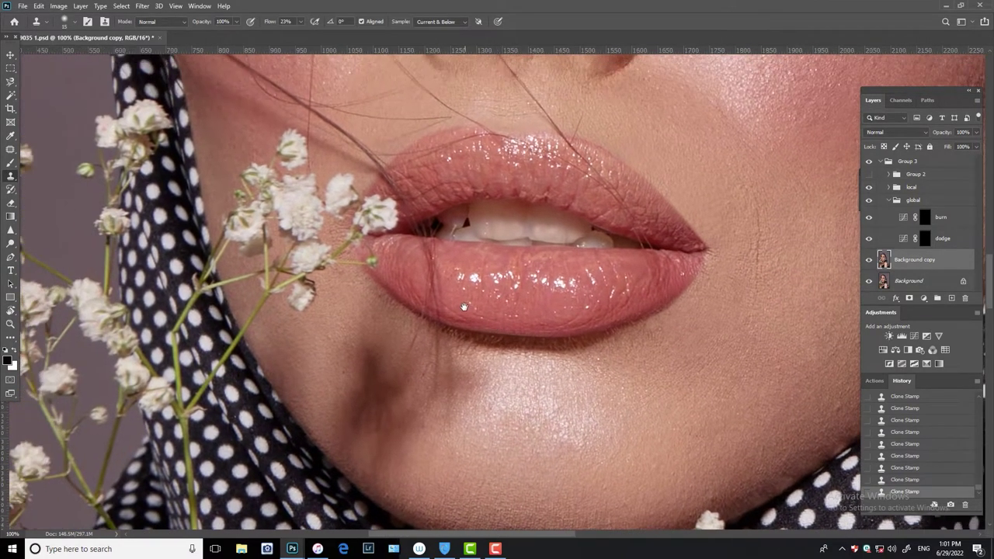
drag(463, 303, 484, 326)
drag(488, 292, 486, 323)
drag(606, 281, 575, 262)
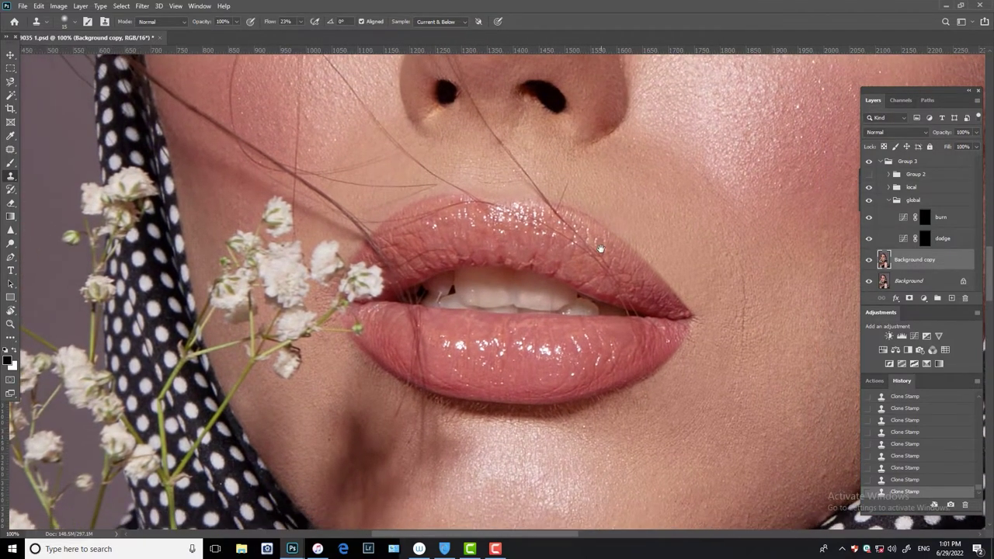
drag(303, 26, 305, 37)
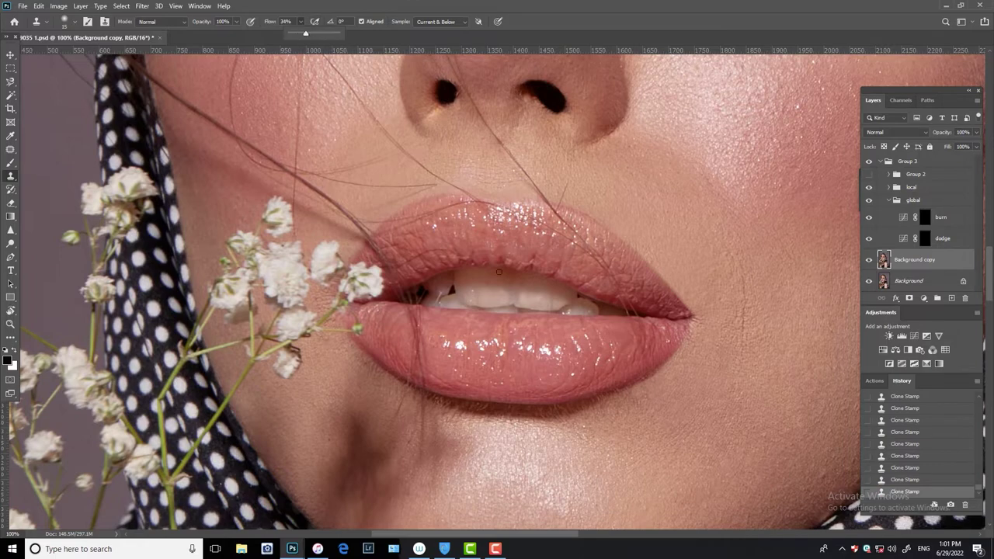
key(ctrl+plus)
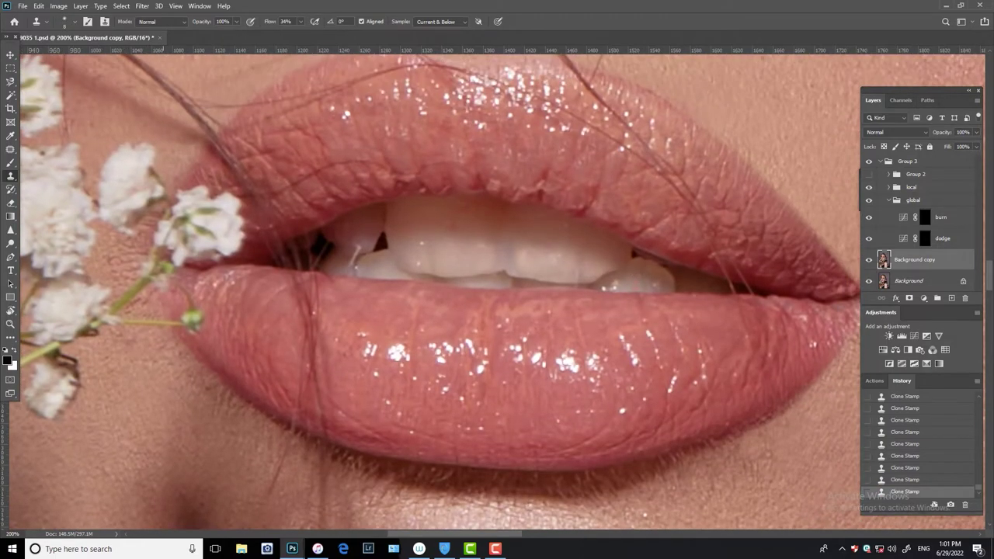
right_click(12, 83)
click(47, 96)
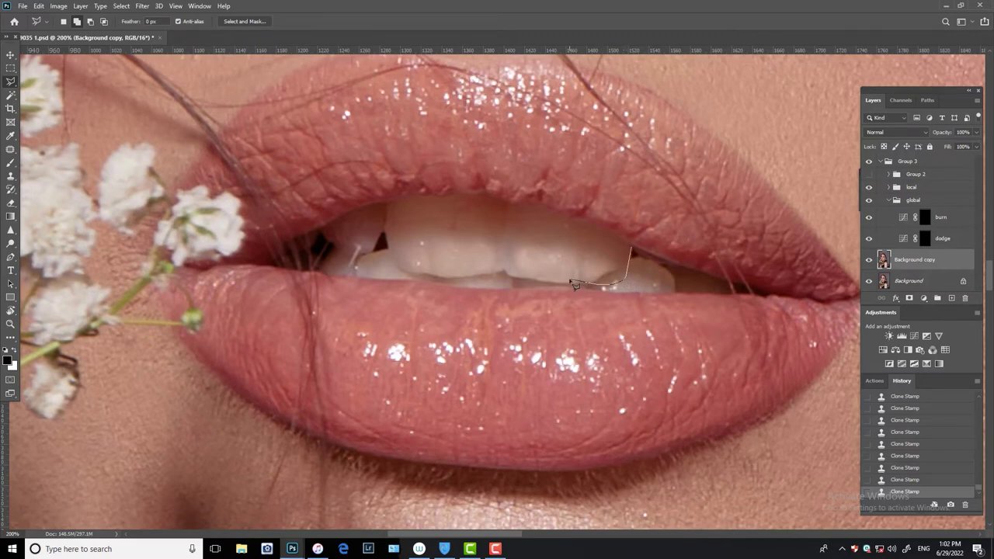
Close a polygonal selection around the right upper tooth and feather it
click(550, 214)
click(631, 248)
right_click(597, 251)
click(683, 277)
key(Return)
Clone Stamp the uneven tooth surface inside the feathered selection, then deselect
key(s)
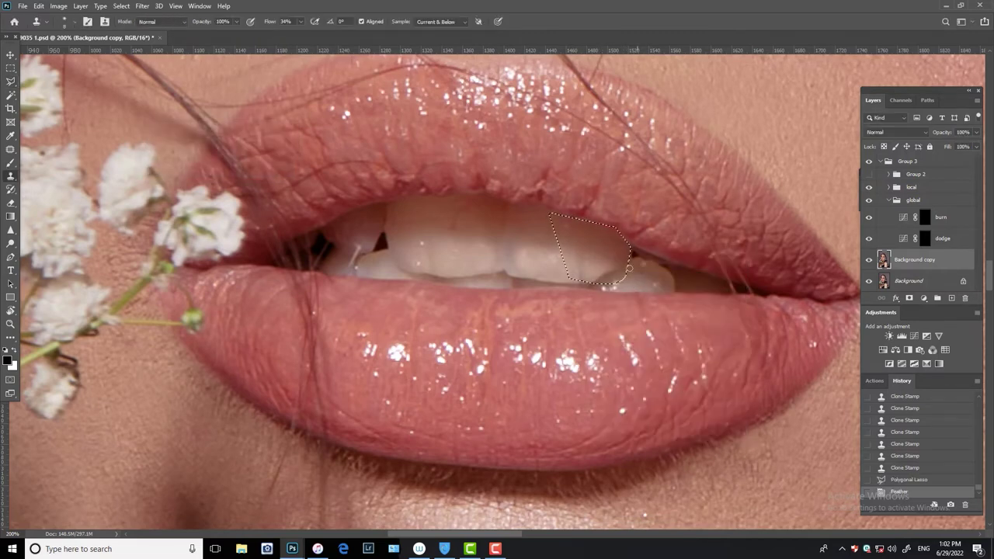
drag(598, 267, 607, 278)
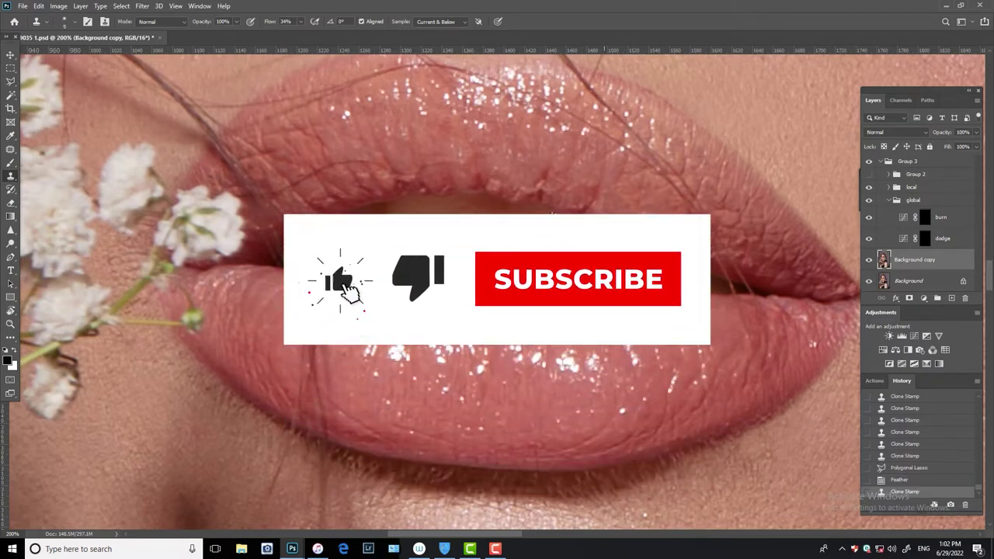
click(602, 271)
click(602, 272)
click(602, 272)
click(602, 272)
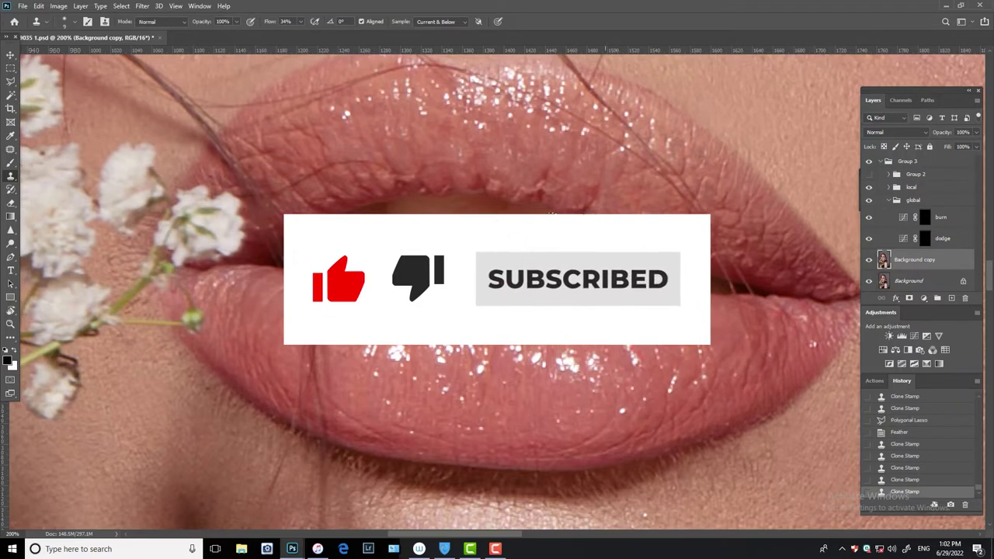
click(606, 271)
click(608, 270)
click(609, 270)
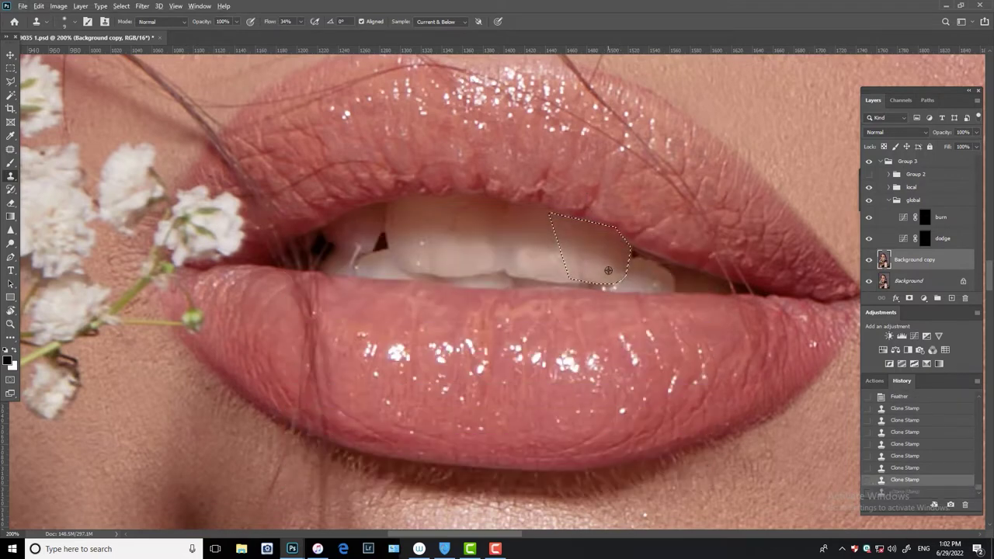
key(ctrl+d)
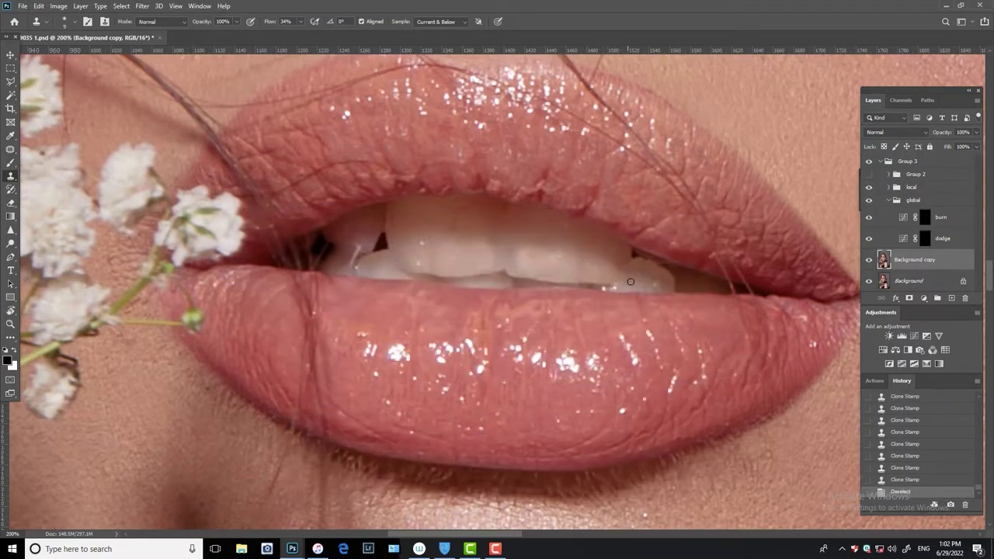
Clone two leftover tooth marks and patch a rough spot on the teeth
click(451, 231)
click(472, 228)
key(j)
key(ctrl+d)
mouse_move(454, 231)
mouse_down()
mouse_move(505, 282)
mouse_move(417, 257)
mouse_move(417, 273)
mouse_up()
key(ctrl+d)
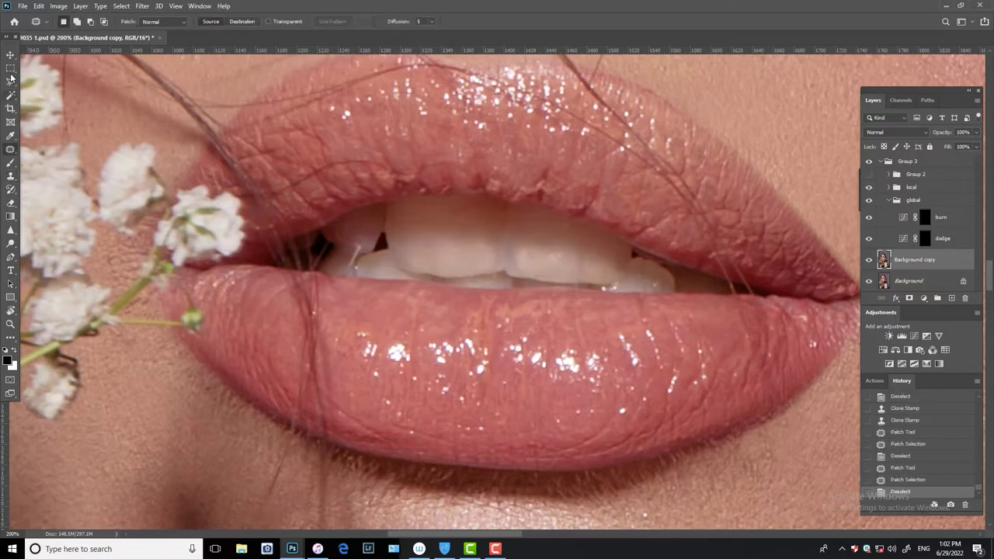
Box-select the mouth and Forward Warp the upper teeth's lower edge in Liquify, then apply
key(m)
drag(292, 133, 744, 400)
drag(250, 88, 714, 390)
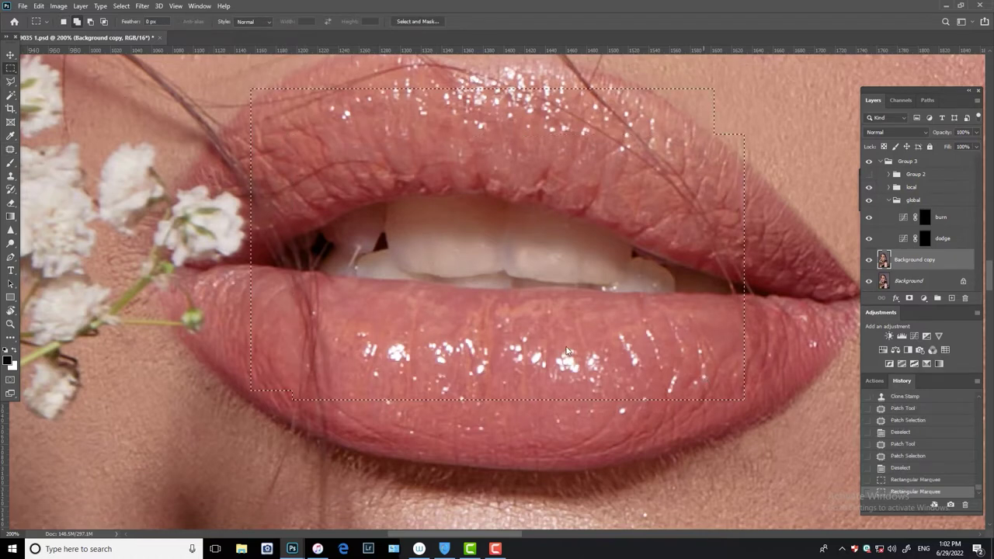
key(ctrl+shift+x)
key(bracketleft)
key(bracketleft)
key(bracketleft)
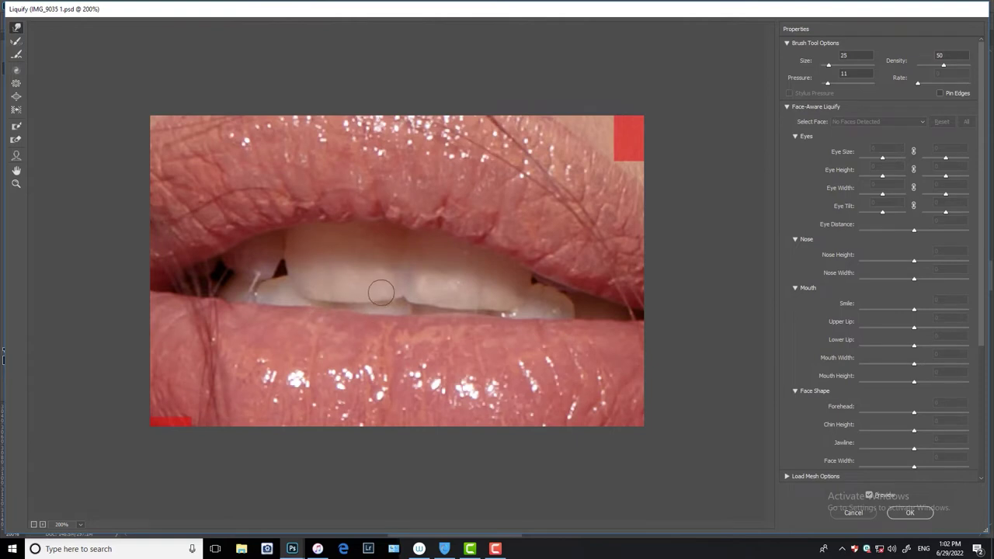
key(bracketleft)
key(bracketleft)
key(bracketright)
key(bracketright)
key(bracketright)
key(bracketright)
key(bracketright)
key(bracketleft)
key(bracketleft)
key(bracketleft)
key(bracketleft)
click(911, 515)
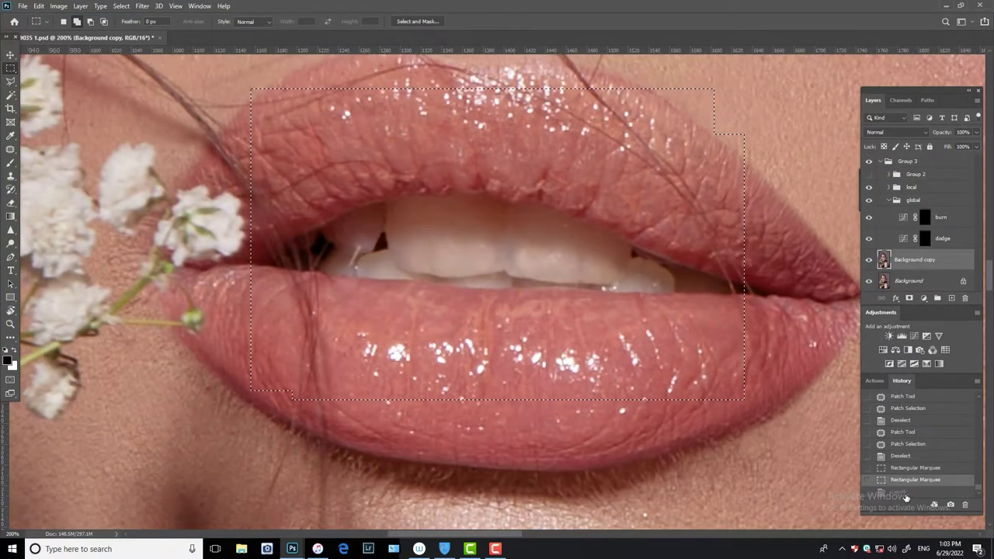
Toggle the layer to compare before and after, and drop the selection around the lips
click(869, 260)
click(870, 259)
key(ctrl+d)
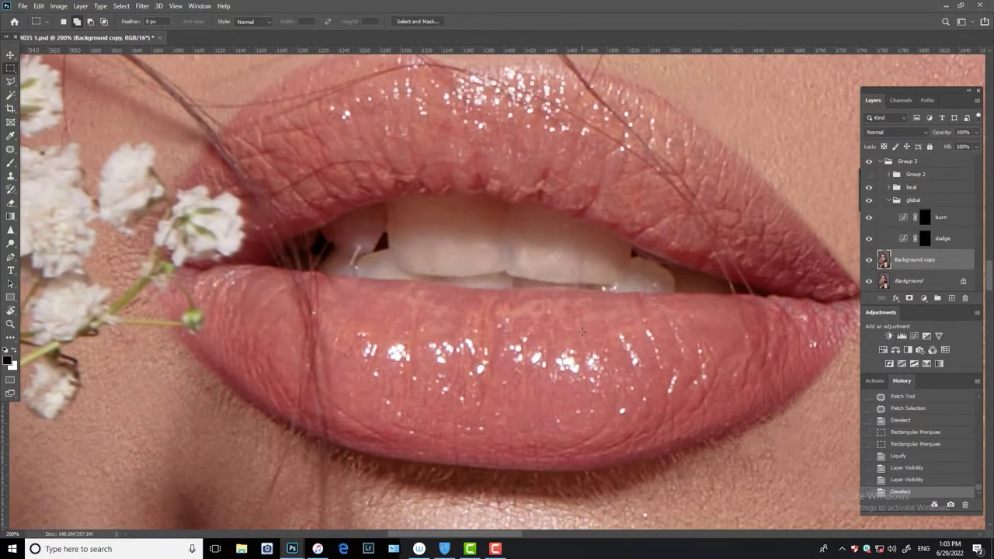
key(ctrl+minus)
key(ctrl+plus)
click(11, 150)
Use the Spot Healing Brush to remove the stray hairs above the upper lip
right_click(10, 150)
click(46, 149)
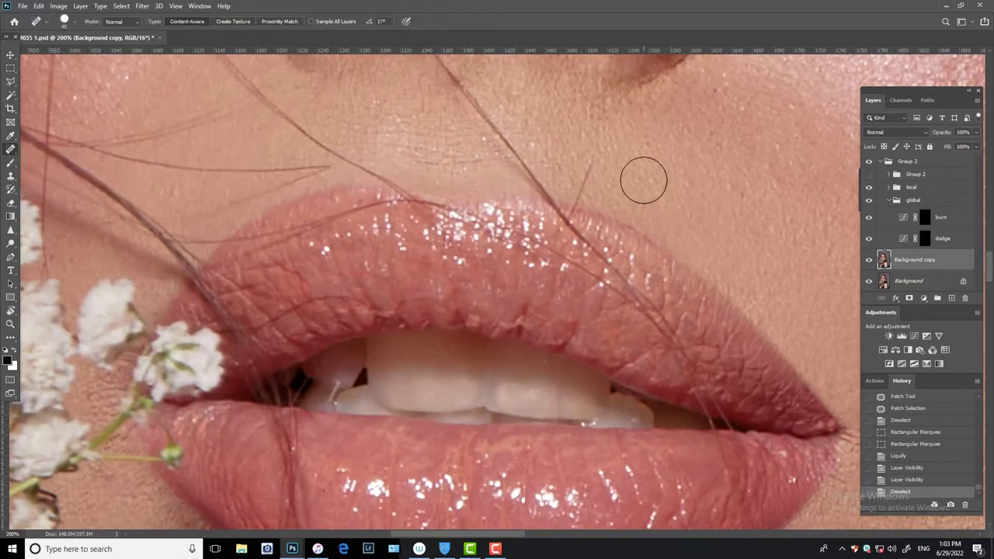
drag(592, 157, 576, 207)
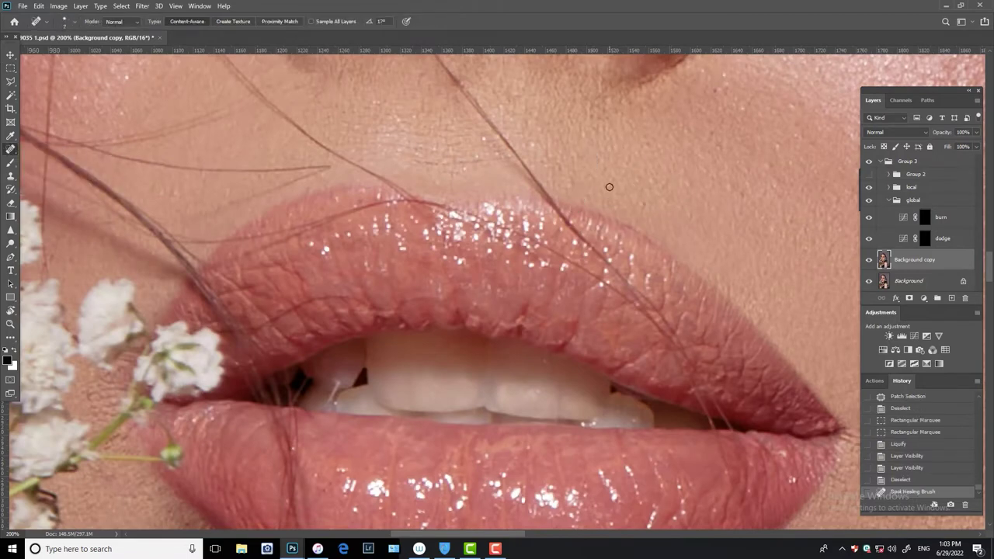
click(607, 187)
click(570, 183)
click(678, 186)
scroll(602, 326, up, 5)
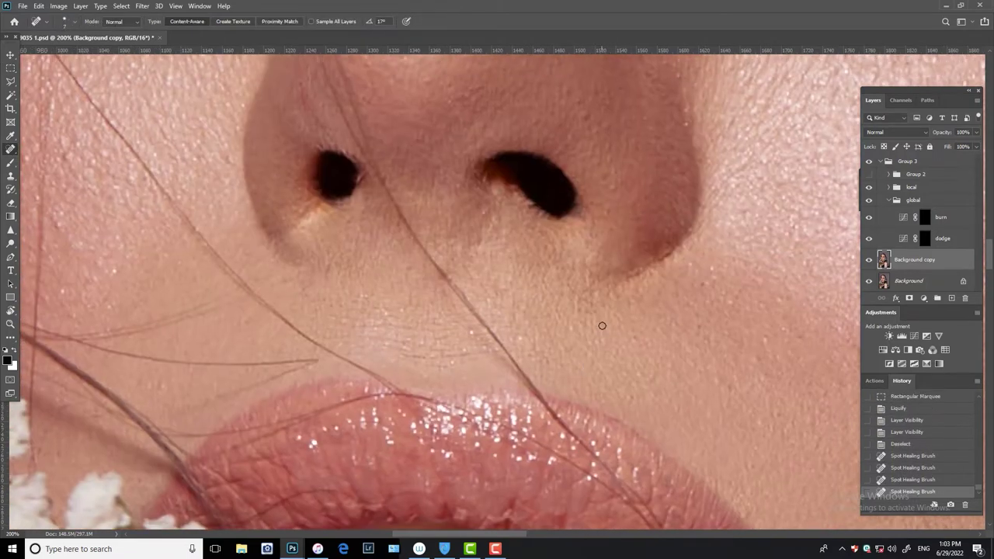
Heal the hairs and spots at both nostril edges, redoing one undone stroke
click(368, 178)
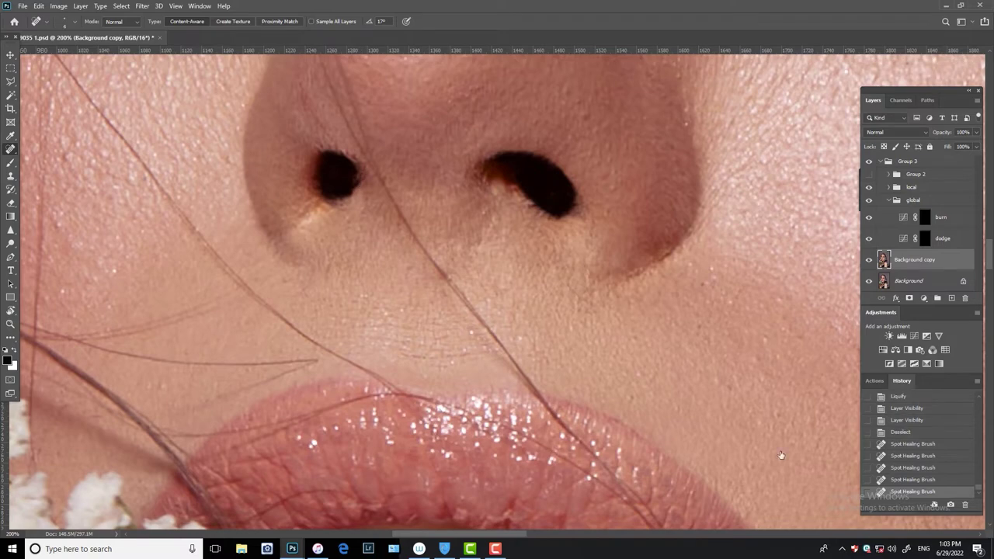
click(877, 480)
click(364, 180)
click(528, 204)
click(513, 190)
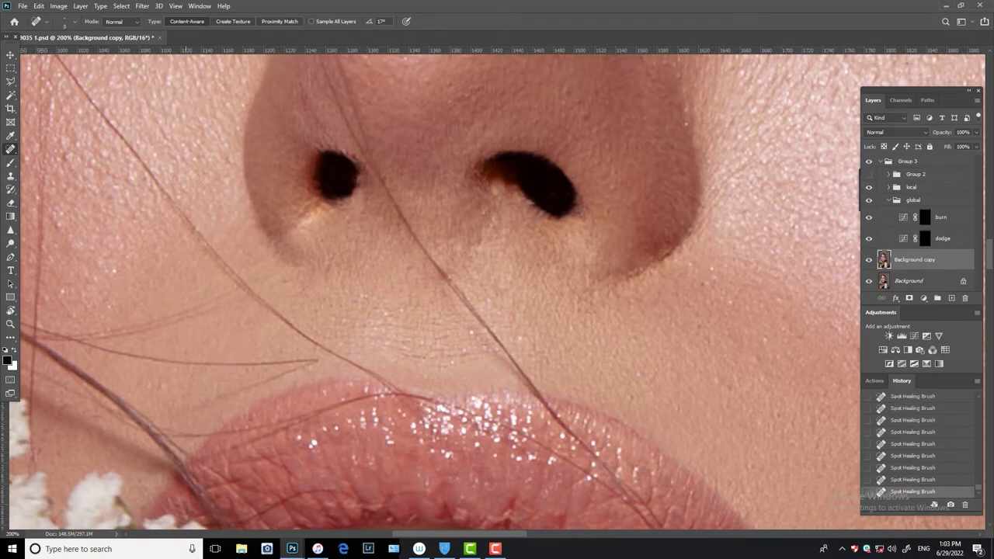
key(s)
click(301, 22)
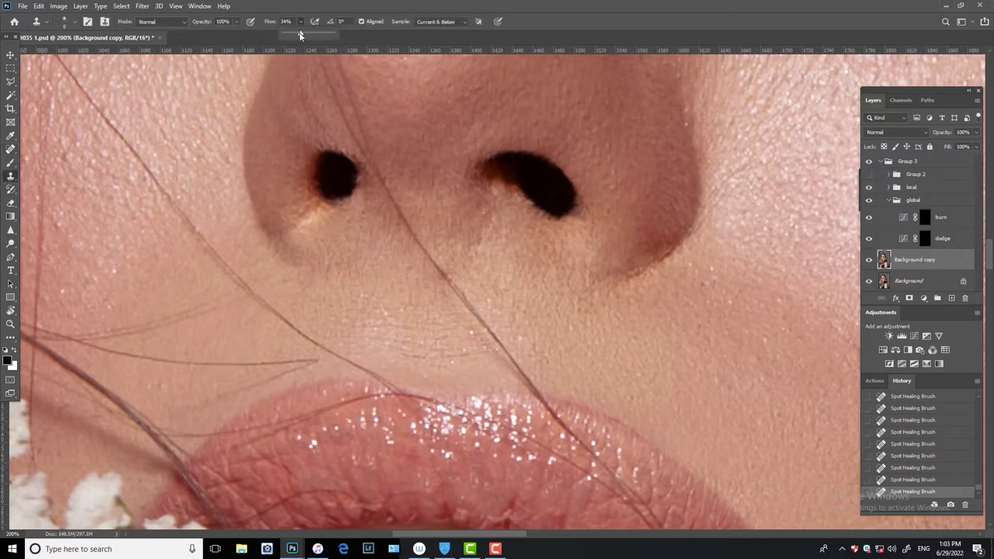
Clone over the right-nostril spots at 2% flow, then patch one more spot there
click(374, 91)
click(514, 194)
click(498, 193)
right_click(11, 152)
click(87, 173)
drag(501, 177, 520, 221)
key(ctrl+d)
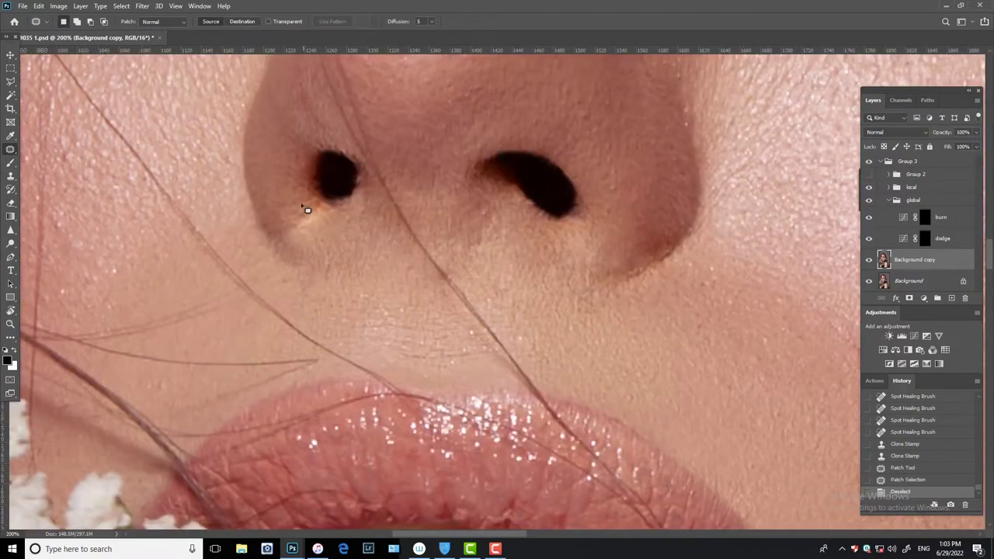
Patch away the bright area under the left nostril, redoing the first attempt
mouse_move(296, 203)
mouse_down()
mouse_move(347, 215)
mouse_move(322, 226)
mouse_move(421, 255)
mouse_up()
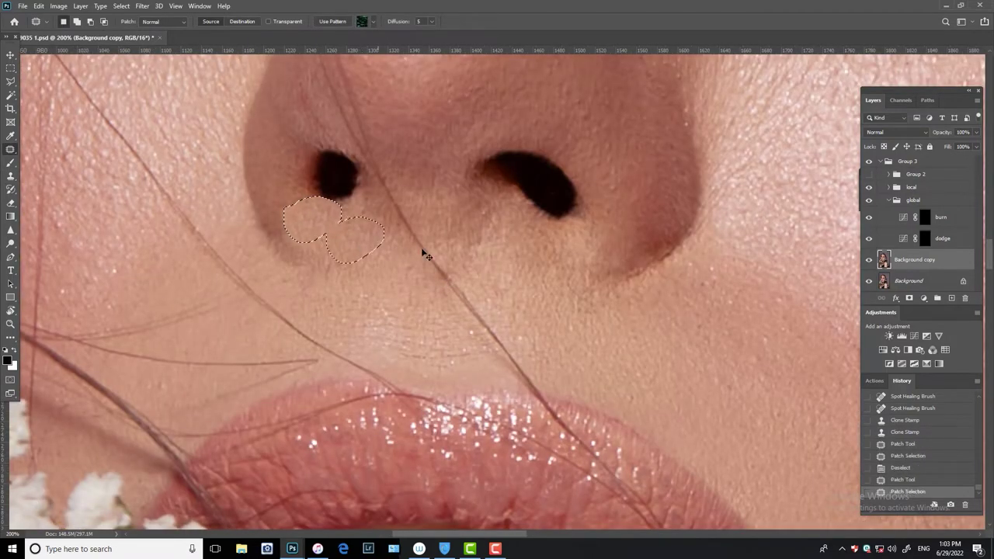
key(ctrl+d)
key(ctrl+z)
key(ctrl+z)
key(ctrl+z)
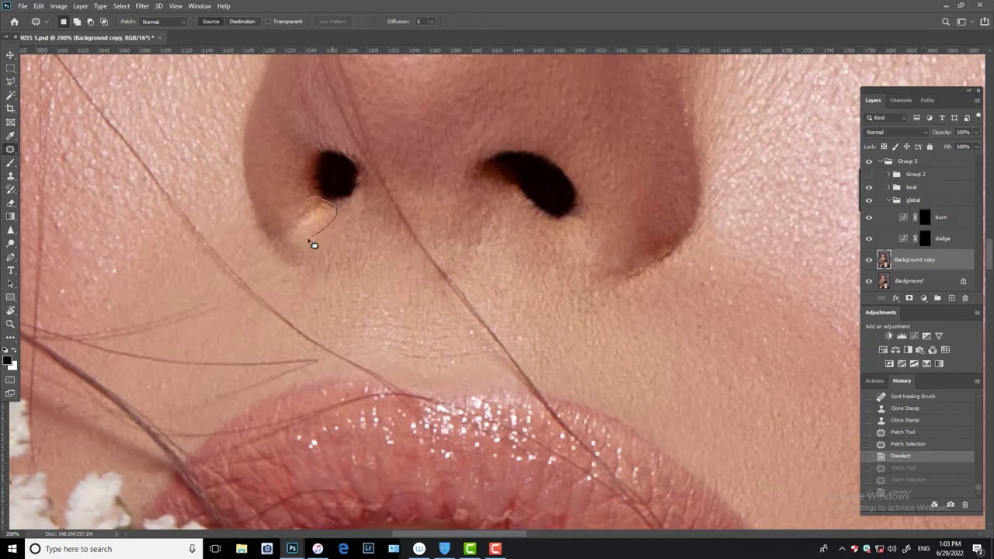
mouse_move(330, 221)
mouse_down()
mouse_move(342, 237)
mouse_move(522, 258)
mouse_up()
key(ctrl+d)
key(ctrl+minus)
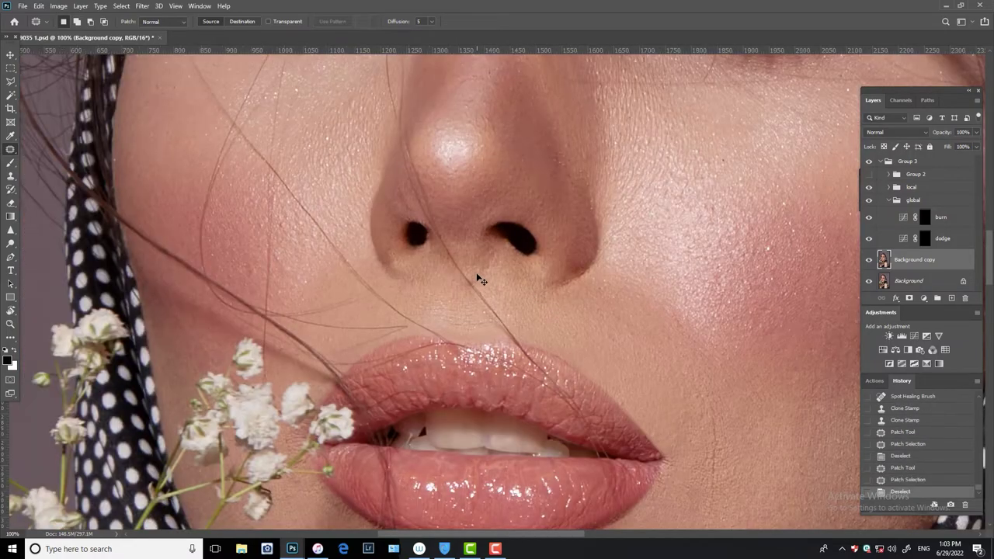
mouse_move(414, 270)
mouse_down()
mouse_move(399, 259)
mouse_move(466, 283)
mouse_up()
key(ctrl+d)
Pan the view over to the right cheek and return to the Spot Healing Brush
scroll(588, 251, up, 2)
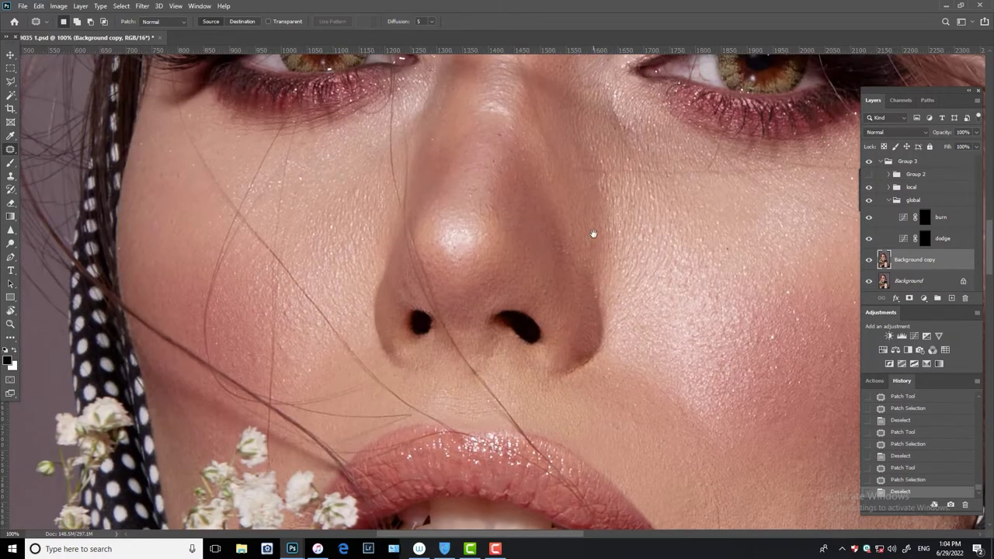
scroll(593, 231, right, 3)
drag(717, 381, 560, 217)
scroll(560, 218, up, 3)
scroll(567, 248, left, 3)
scroll(577, 282, up, 2)
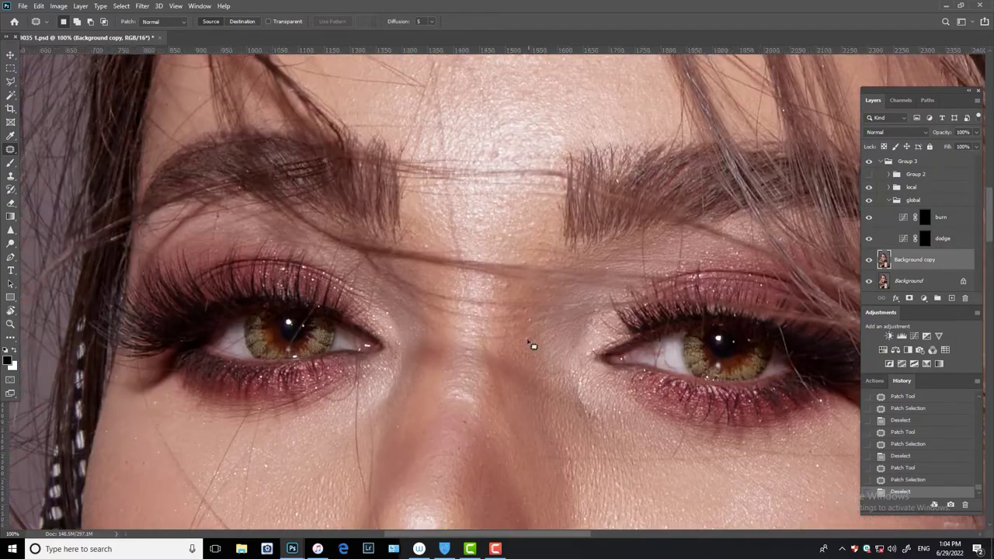
key(shift+j)
Zoom in and spot-heal the blemishes between the brows and on the brow
key(ctrl+plus)
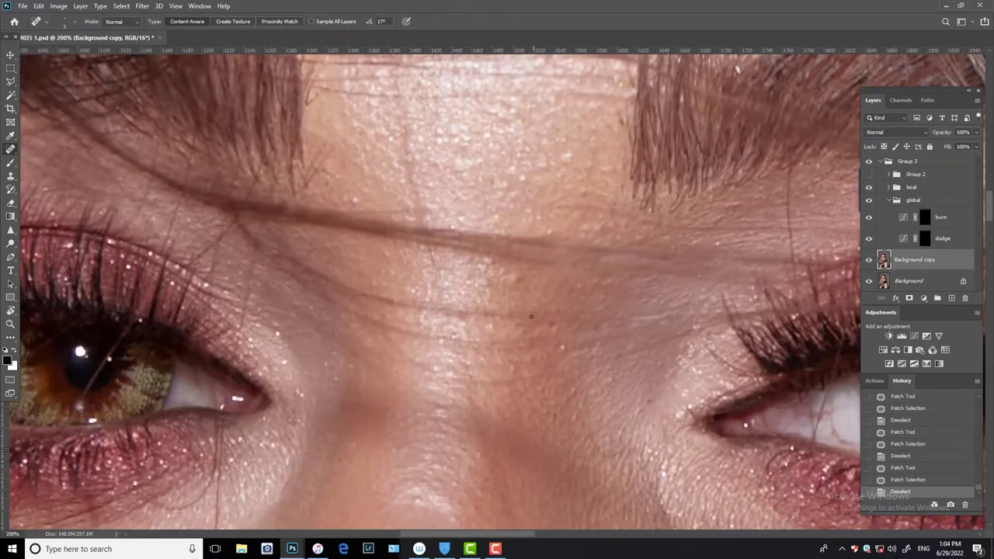
click(518, 281)
click(544, 318)
click(548, 324)
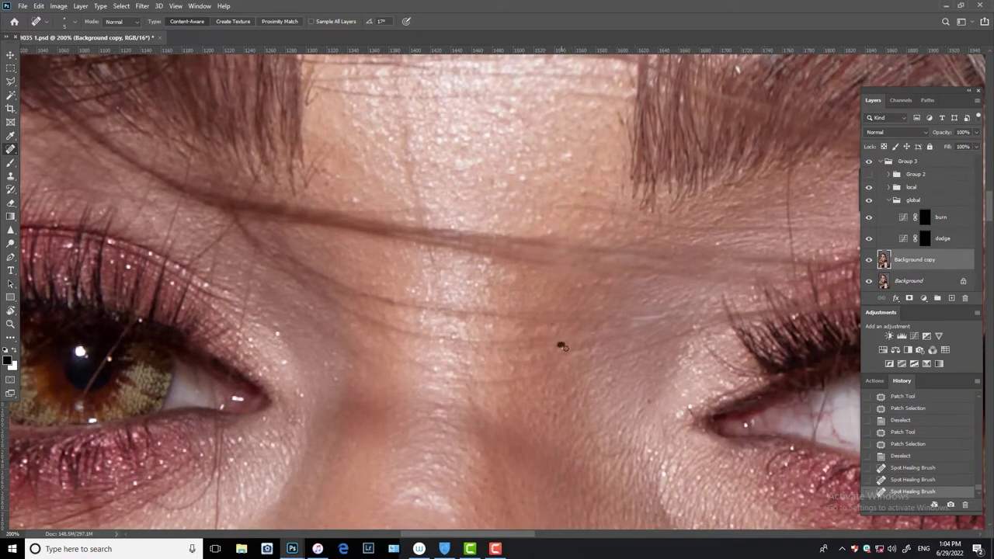
click(563, 350)
click(549, 324)
click(645, 400)
click(513, 281)
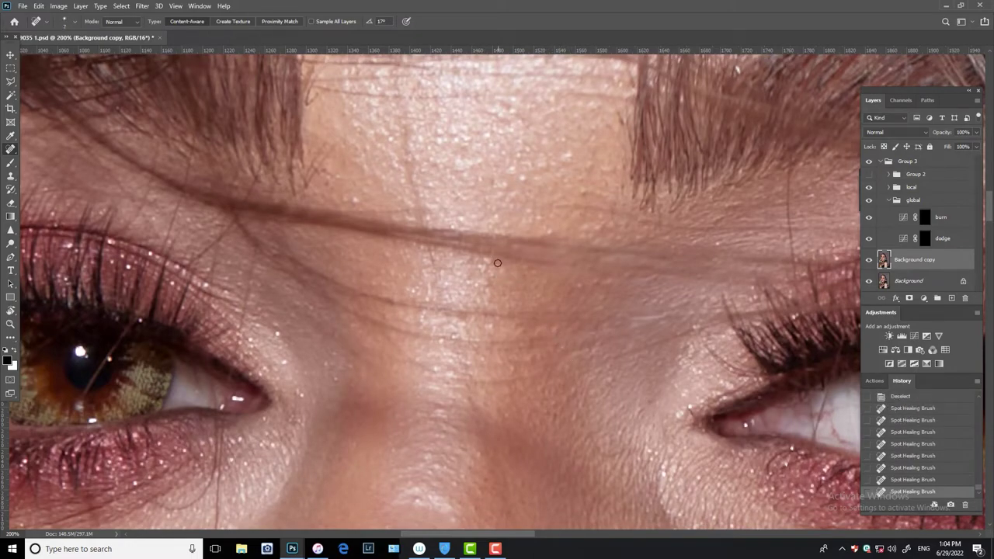
click(491, 260)
click(490, 275)
Spot-heal the small blemishes on the cheek
drag(587, 187, 606, 354)
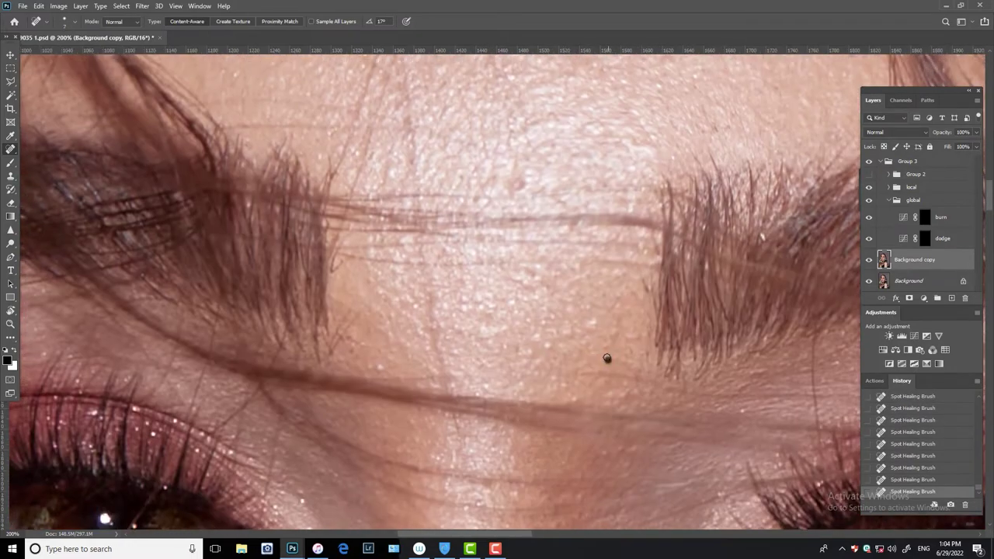
scroll(544, 339, down, 3)
scroll(541, 333, up, 2)
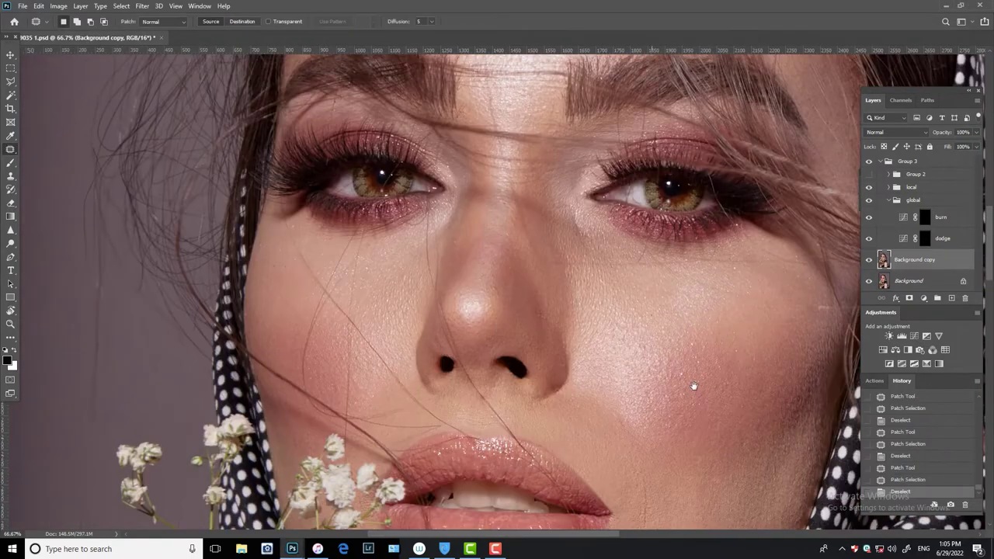
drag(692, 389, 622, 315)
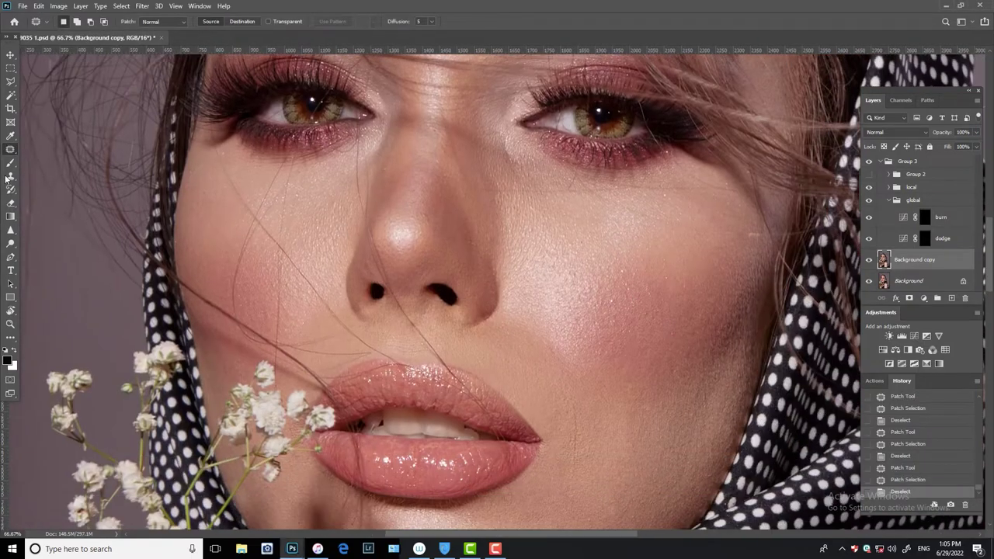
right_click(11, 149)
click(54, 148)
click(613, 300)
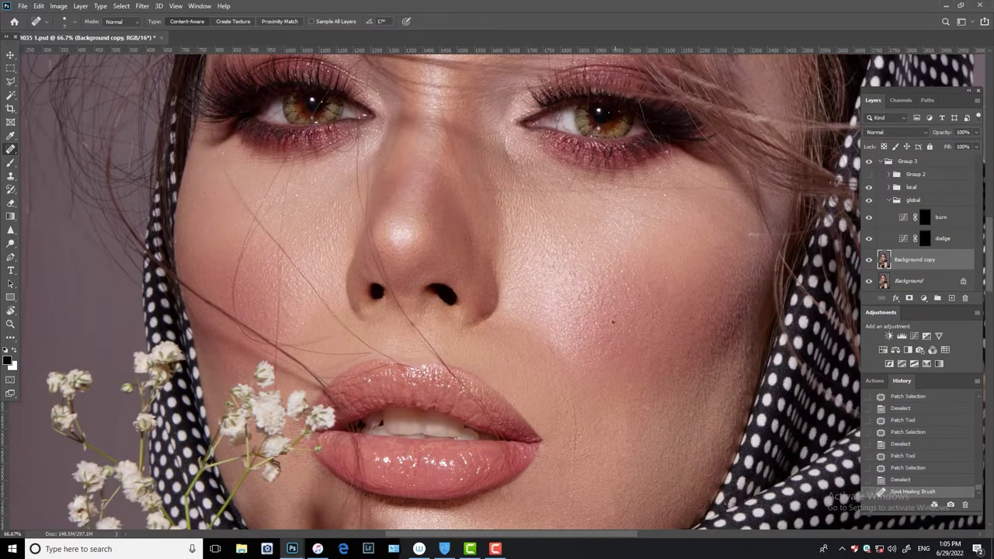
click(613, 321)
click(613, 321)
Spot-heal the blemishes around the chin
drag(686, 487, 632, 295)
click(634, 300)
click(557, 321)
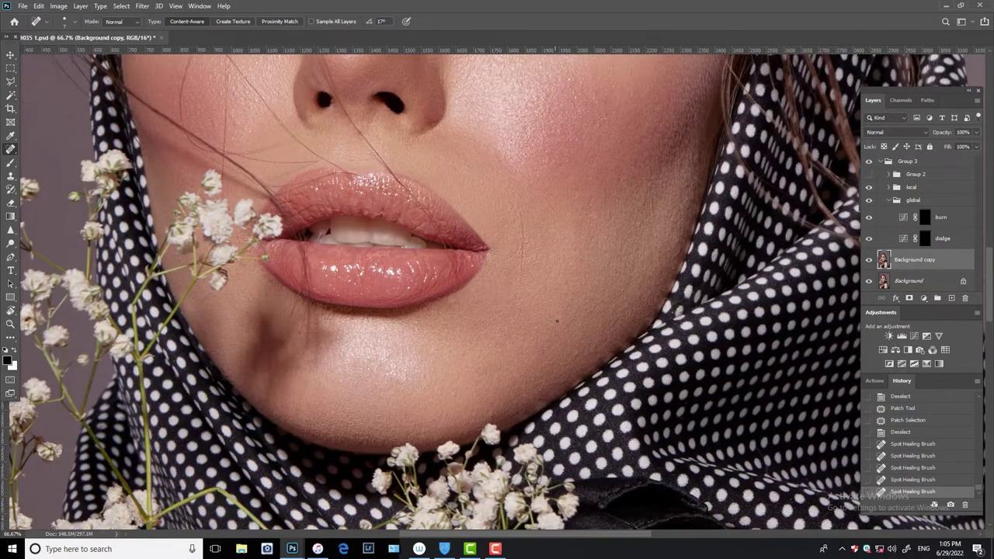
click(558, 322)
click(575, 355)
click(493, 416)
click(499, 375)
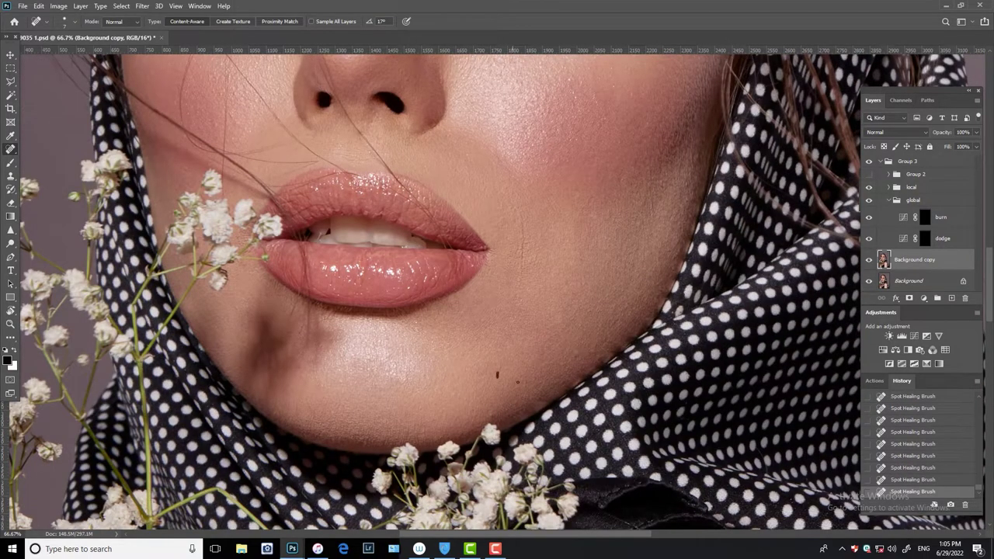
Zoom to 200% on the left eye and patch the mark on the eye white
drag(517, 382, 693, 528)
key(ctrl+plus)
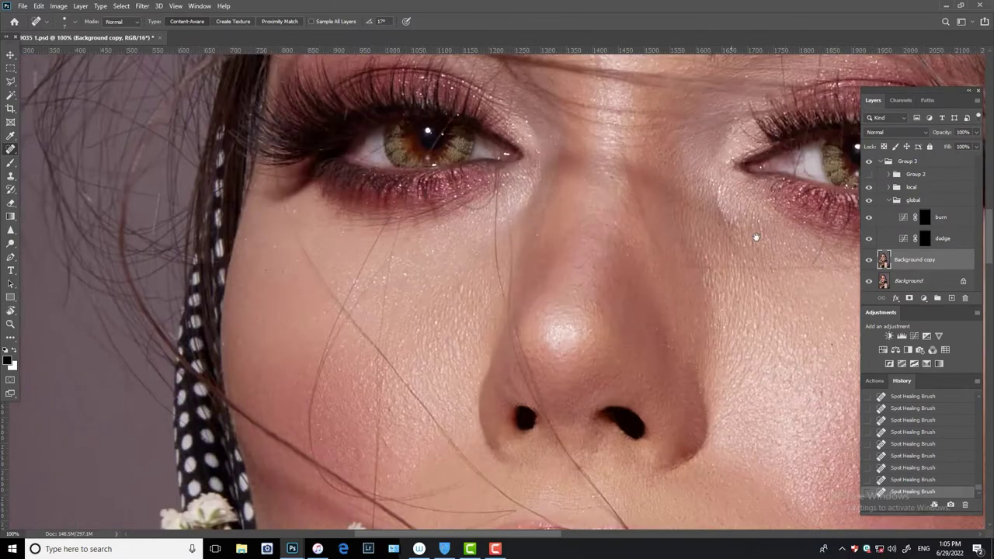
drag(756, 237, 519, 346)
key(ctrl+plus)
mouse_move(501, 270)
mouse_down()
mouse_move(477, 238)
mouse_move(471, 252)
mouse_move(498, 272)
mouse_up()
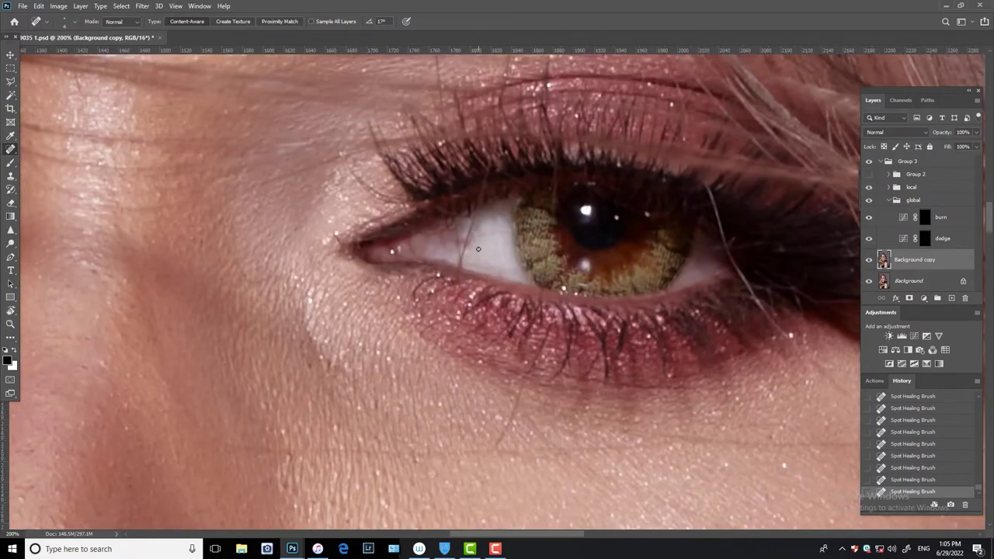
right_click(11, 149)
click(47, 172)
mouse_move(497, 236)
mouse_down()
mouse_move(481, 249)
mouse_move(489, 233)
mouse_move(505, 253)
mouse_move(473, 249)
mouse_move(502, 230)
mouse_move(492, 249)
mouse_move(511, 228)
mouse_up()
key(ctrl+d)
key(ctrl+d)
key(ctrl+d)
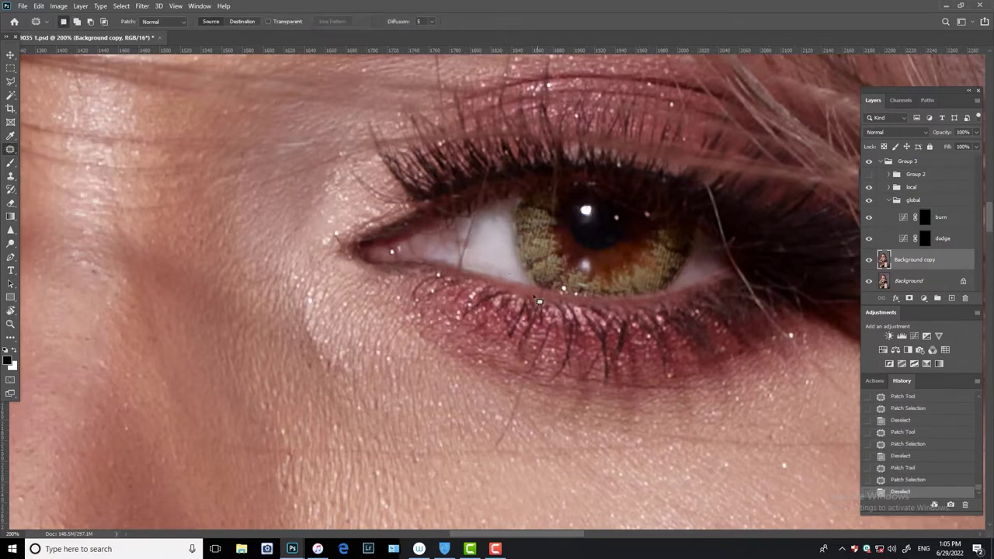
Zoom back out to frame the whole face
scroll(539, 301, down, 2)
scroll(590, 311, down, 1)
scroll(650, 333, down, 1)
scroll(651, 320, down, 2)
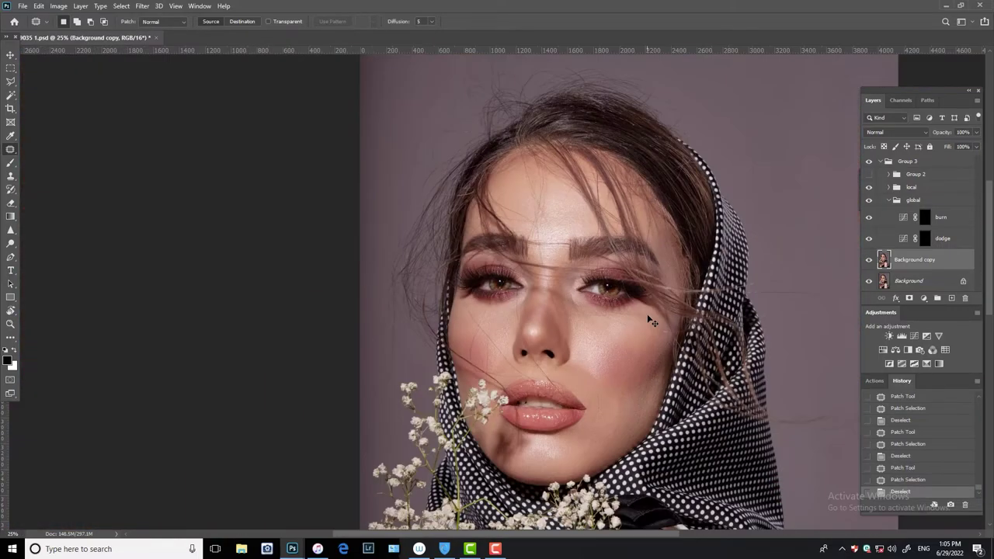
scroll(651, 321, up, 1)
scroll(665, 322, up, 1)
drag(642, 222, 634, 289)
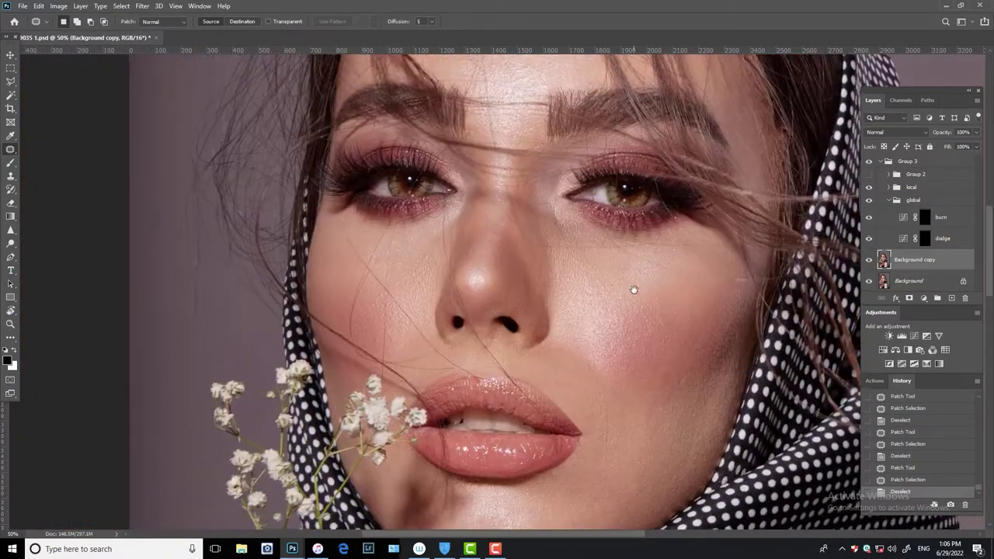
Turn on the black-and-white helper group and ready a white 1%-flow brush on the dodge mask
click(869, 174)
key(ctrl+minus)
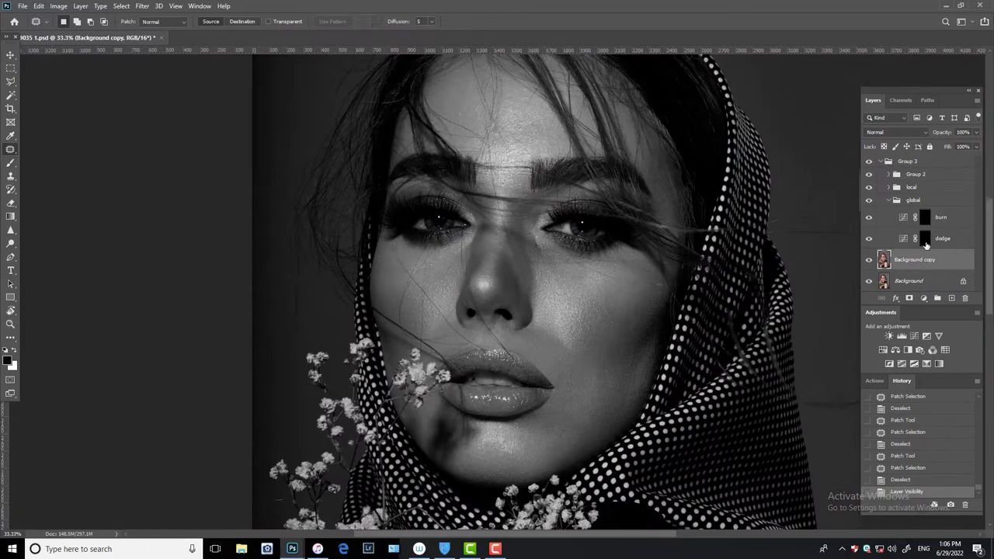
click(925, 239)
key(b)
key(x)
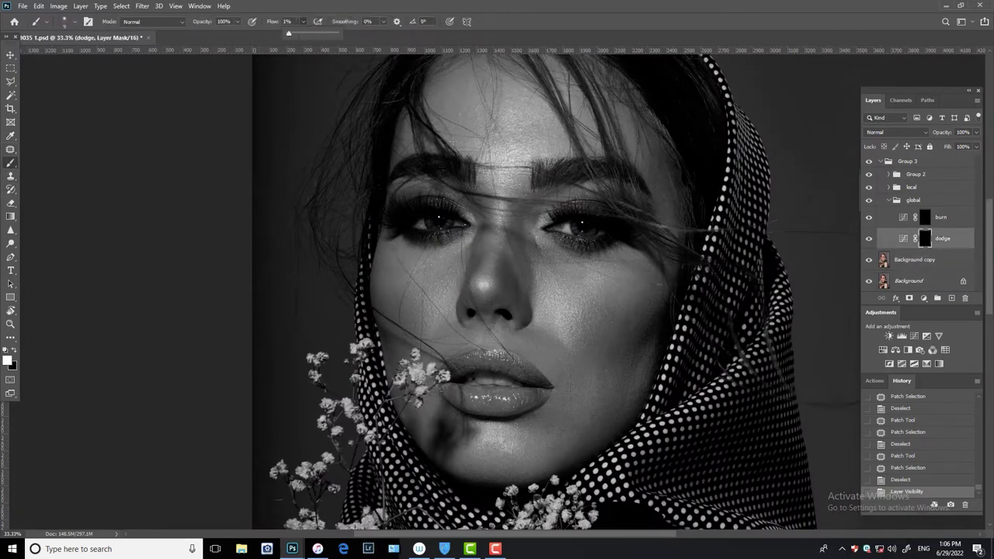
click(534, 242)
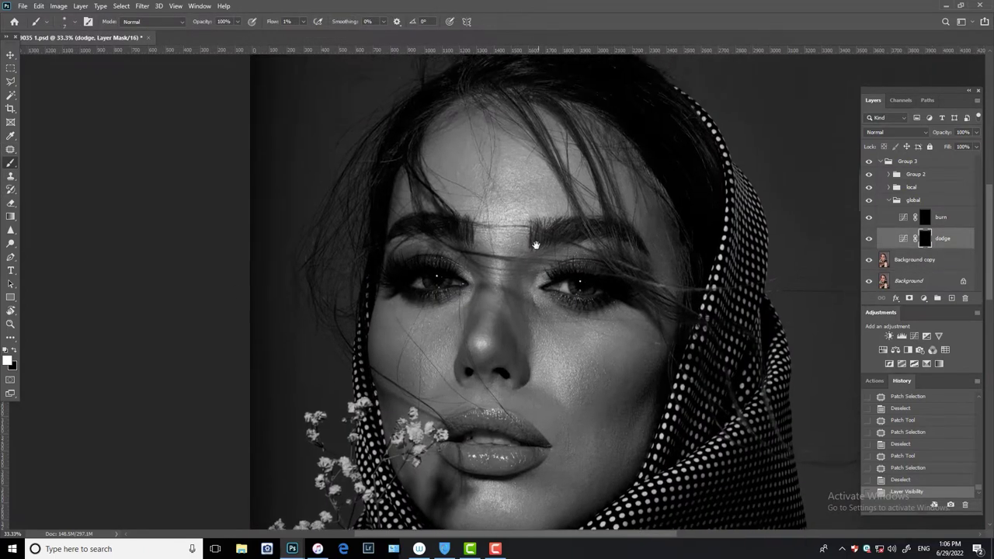
scroll(539, 185, up, 2)
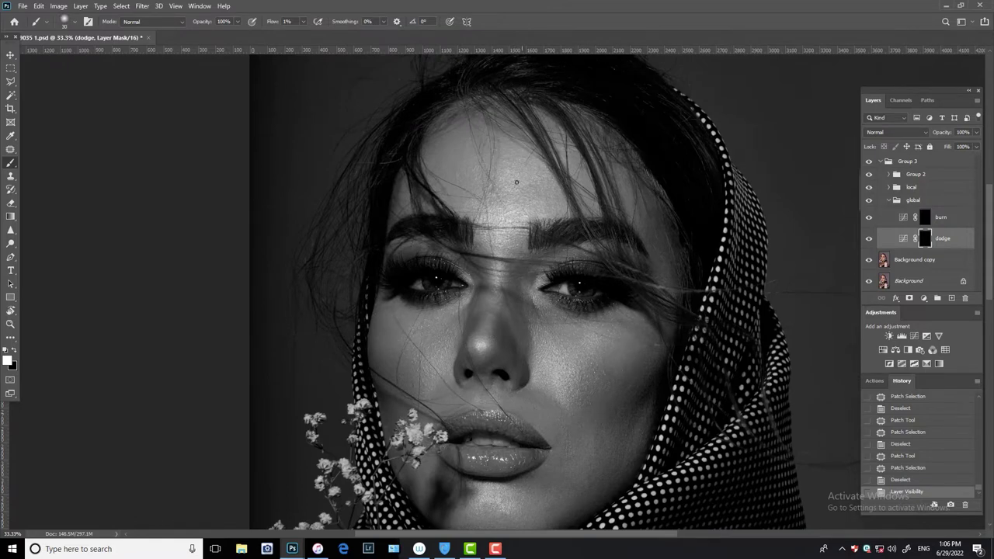
Lighten darker forehead patches on the dodge mask, toggling the dodge layer to compare
drag(499, 162, 535, 182)
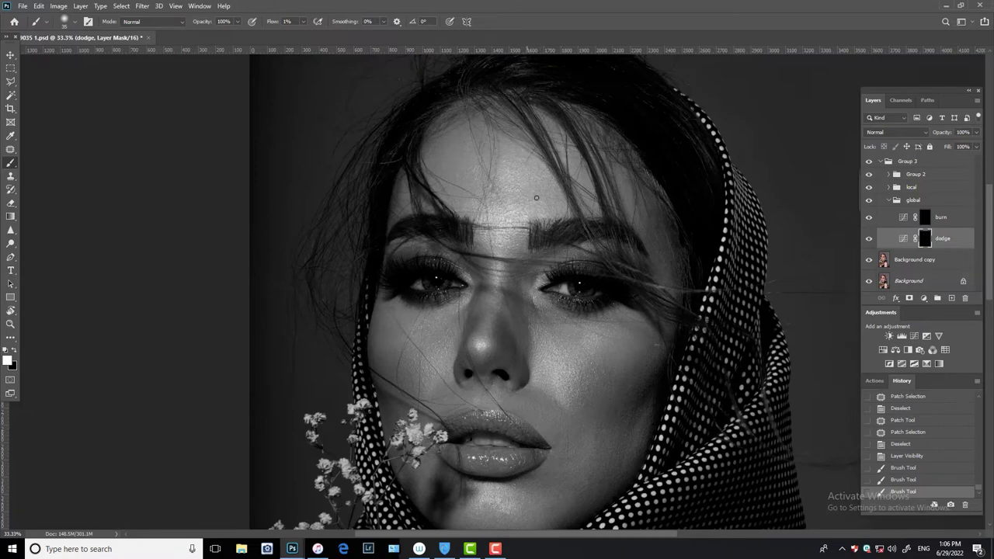
click(536, 198)
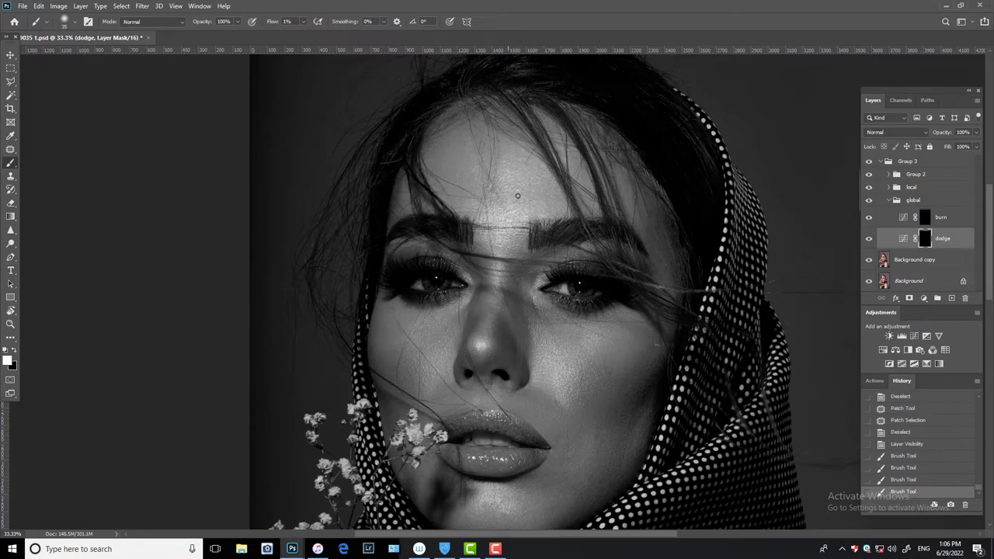
click(870, 239)
click(870, 239)
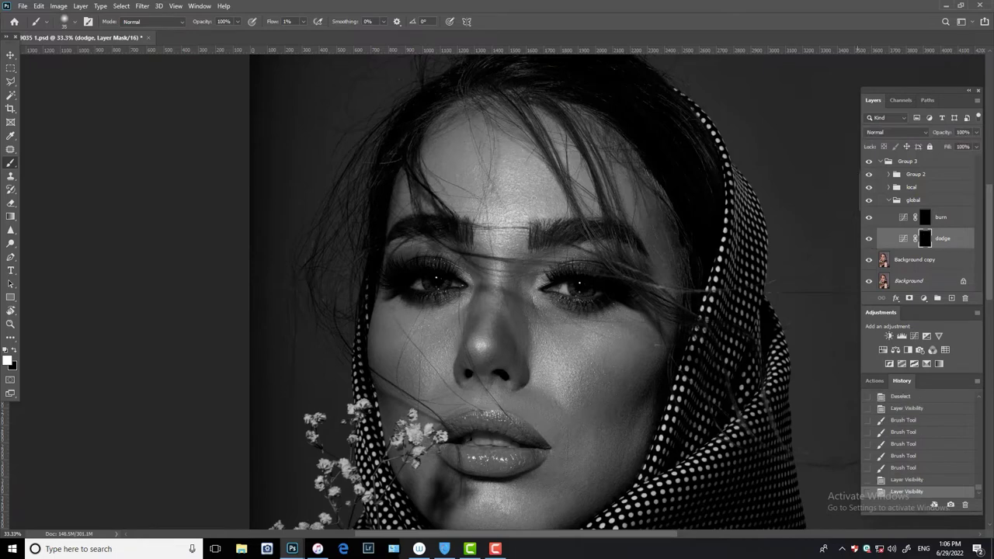
mouse_move(540, 219)
mouse_down()
mouse_move(556, 196)
mouse_move(528, 198)
mouse_up()
drag(527, 206, 526, 214)
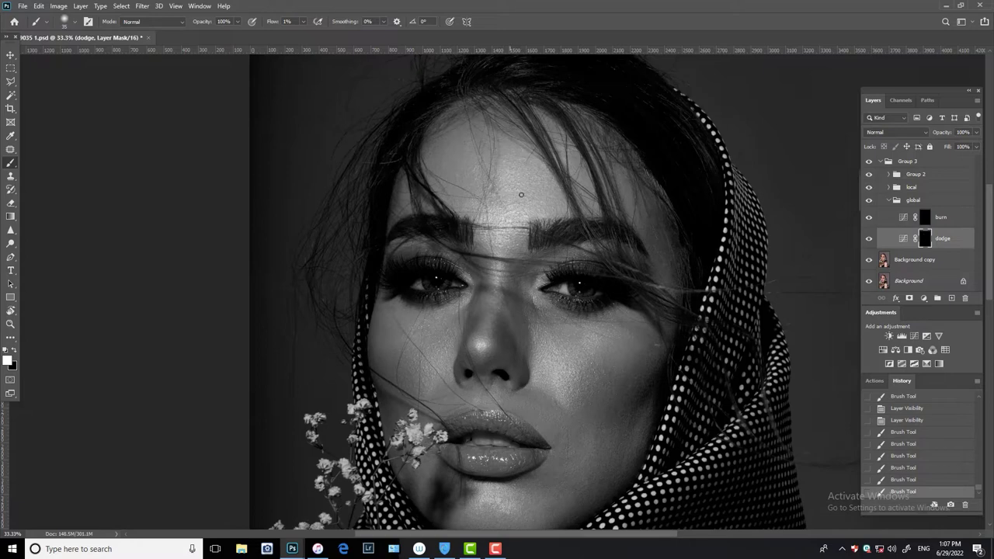
drag(519, 204, 522, 196)
drag(513, 159, 511, 148)
click(892, 218)
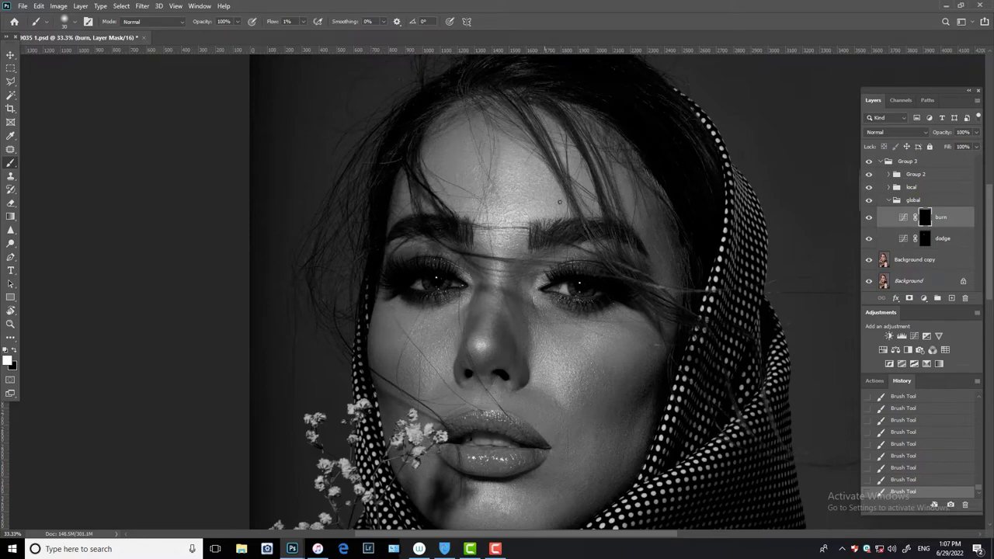
Compare before and after, then paint more forehead lightening on the dodge mask
click(870, 217)
click(869, 218)
click(869, 239)
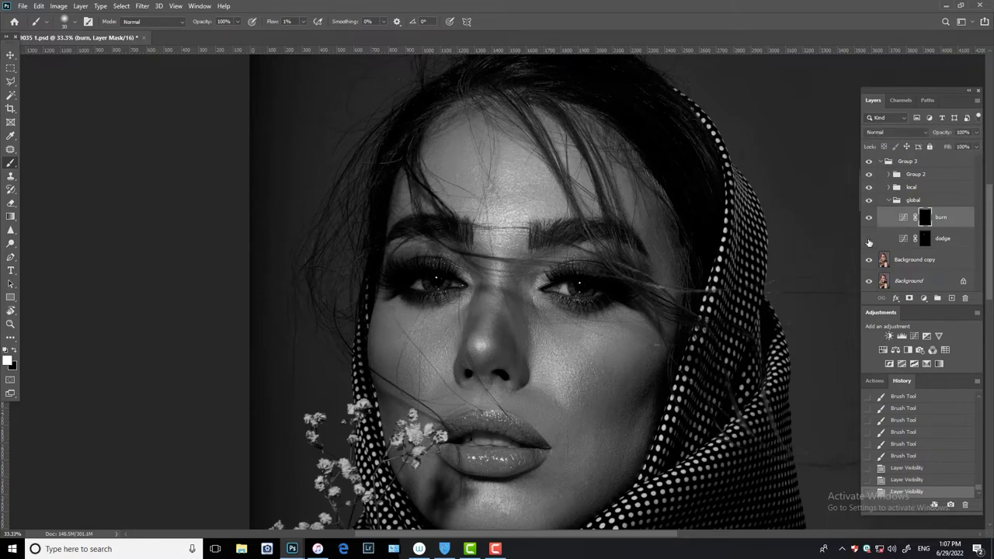
click(869, 239)
key(alt+bracketleft)
mouse_move(494, 179)
mouse_down()
mouse_move(495, 154)
mouse_move(484, 193)
mouse_up()
mouse_move(485, 194)
mouse_down()
mouse_move(494, 188)
mouse_move(498, 206)
mouse_move(490, 195)
mouse_move(460, 197)
mouse_up()
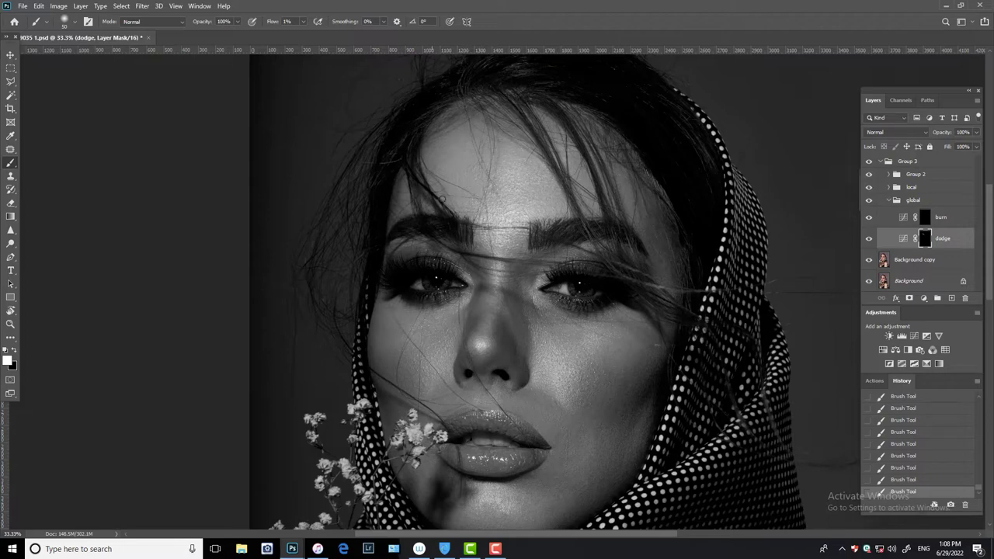
Dodge one more forehead spot, paint the burn mask, and hide Group 2 to view colour
click(869, 239)
click(869, 238)
mouse_move(461, 141)
mouse_down()
mouse_move(462, 154)
mouse_move(497, 166)
mouse_move(464, 144)
mouse_up()
click(940, 218)
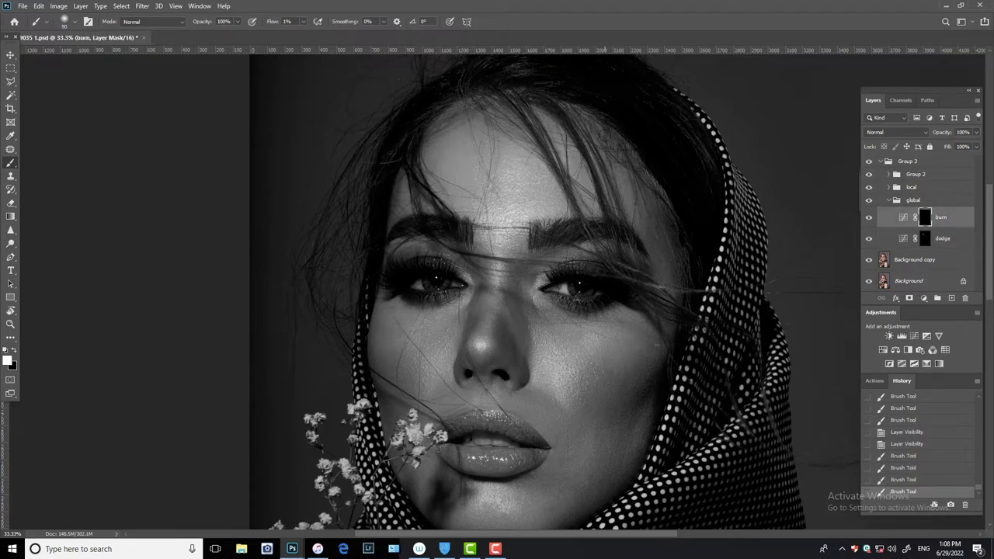
click(870, 175)
click(870, 174)
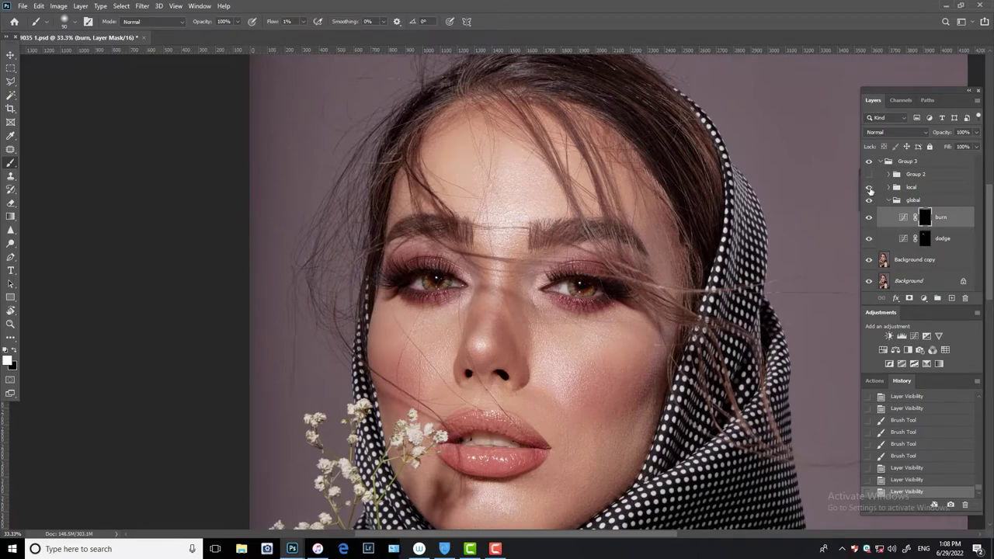
Restore the black-and-white view and dodge small forehead spots at 3% flow
click(870, 175)
click(941, 238)
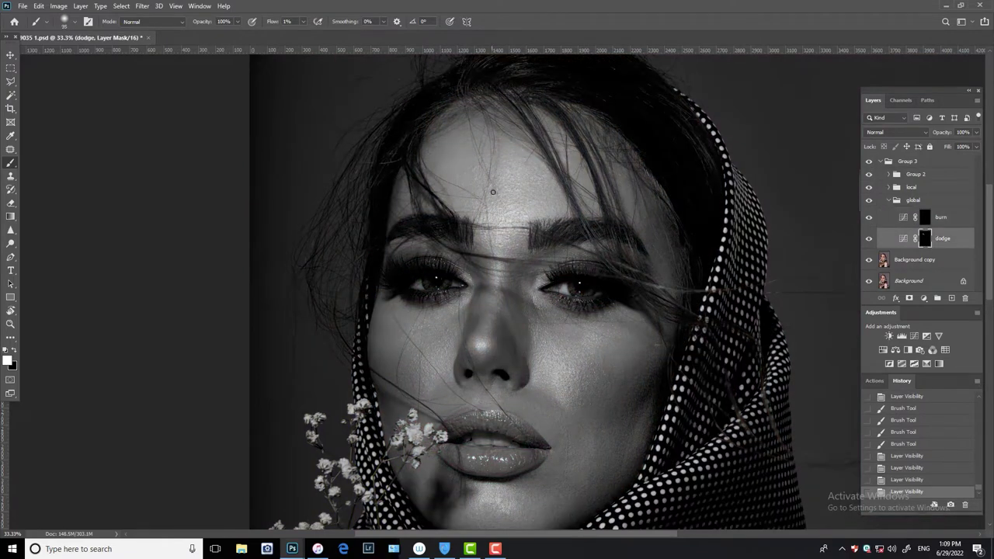
drag(498, 192, 494, 190)
scroll(494, 159, up, 1)
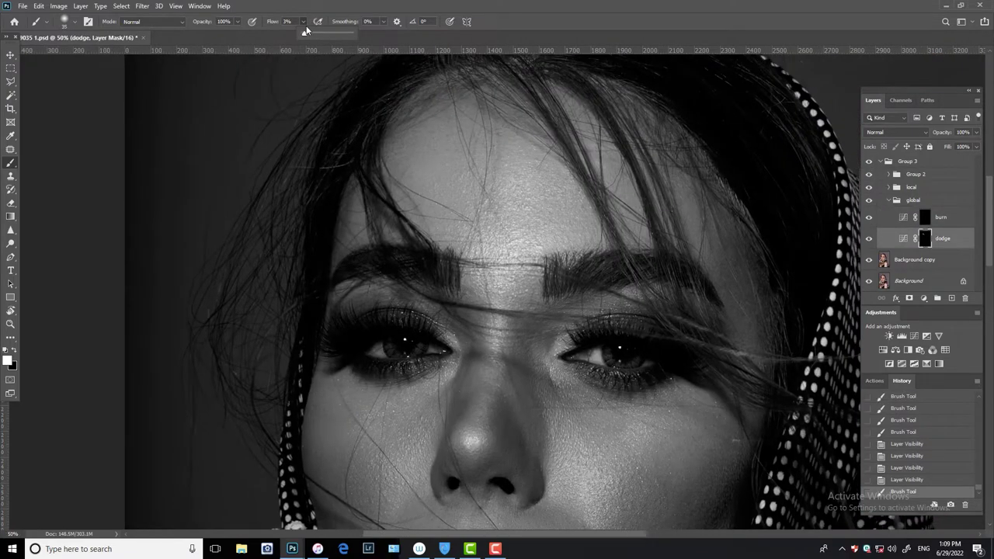
drag(306, 26, 311, 25)
click(491, 206)
click(496, 205)
click(498, 209)
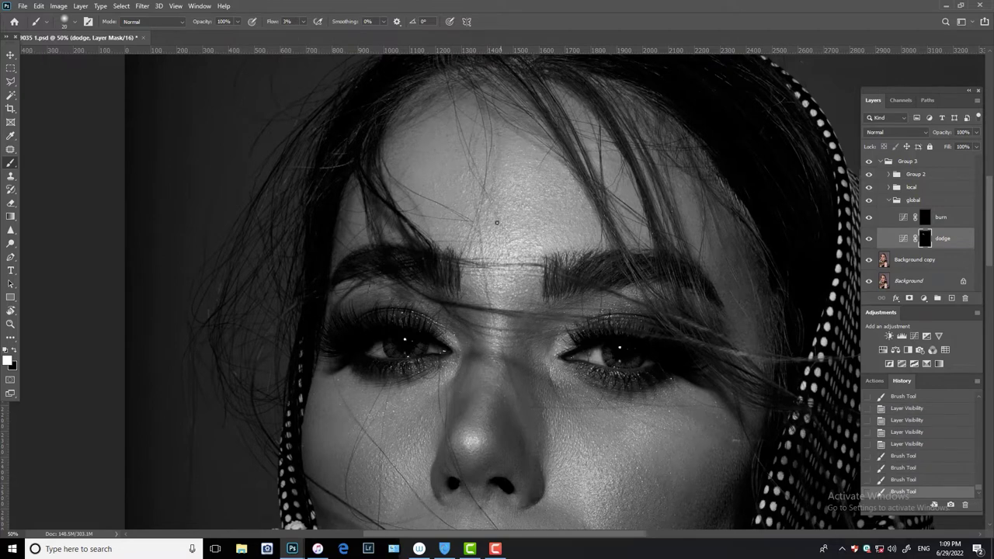
click(498, 205)
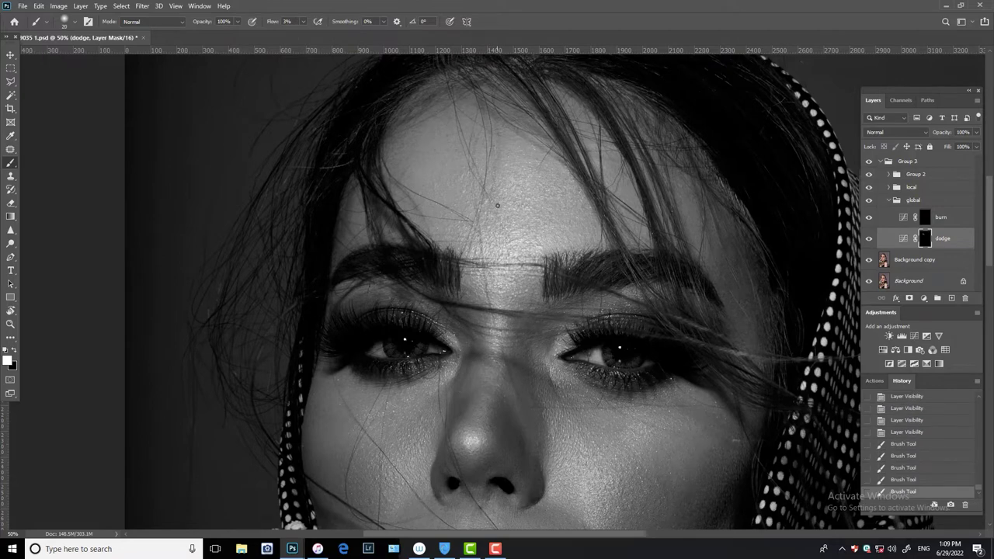
click(491, 160)
Darken two bright forehead spots on the burn mask, then lower flow to 1%
click(506, 147)
key(alt+bracketright)
click(487, 201)
click(493, 208)
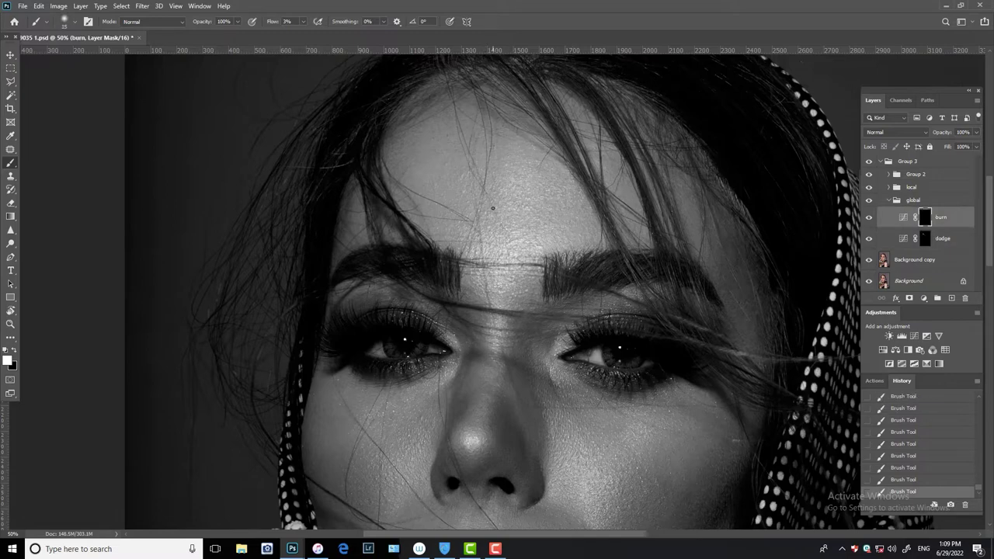
key(alt+bracketleft)
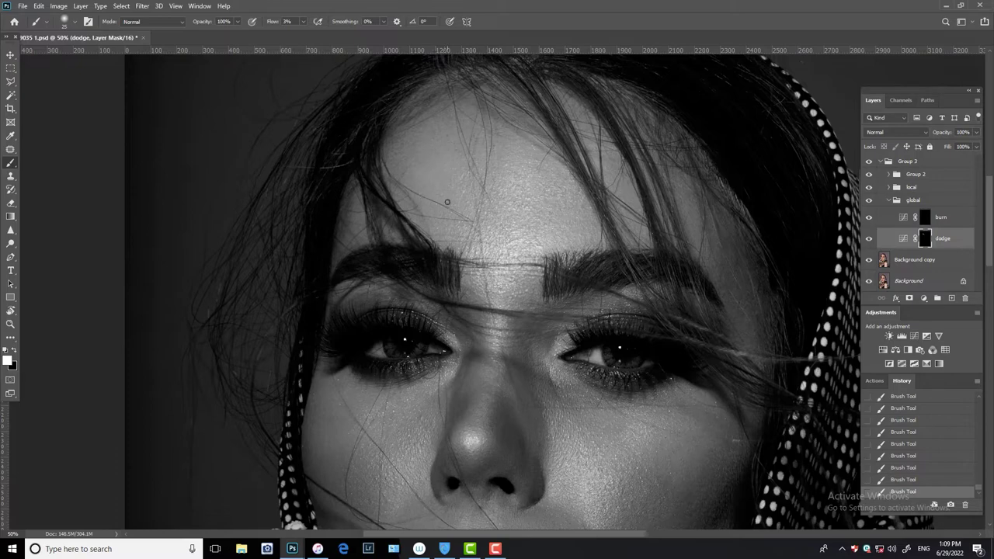
click(927, 220)
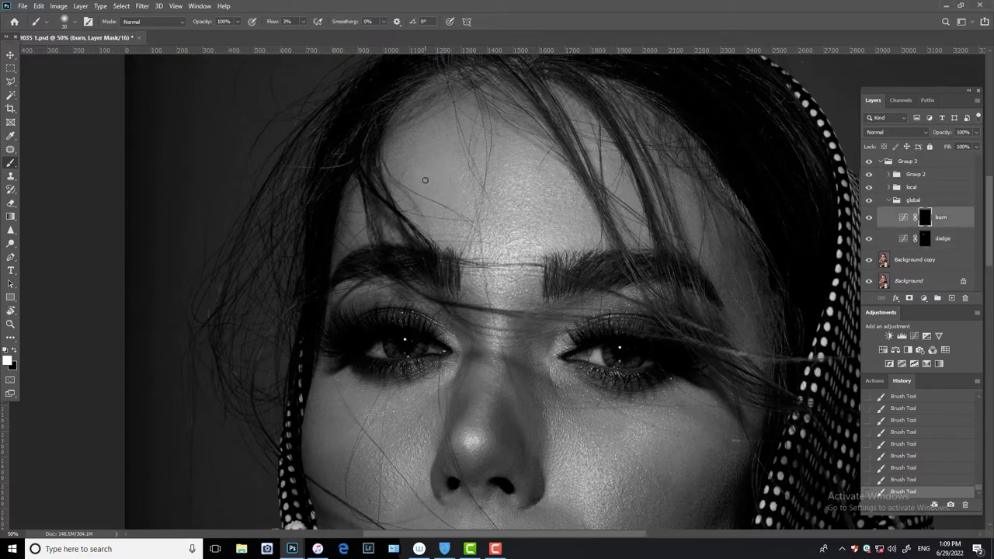
text(1)
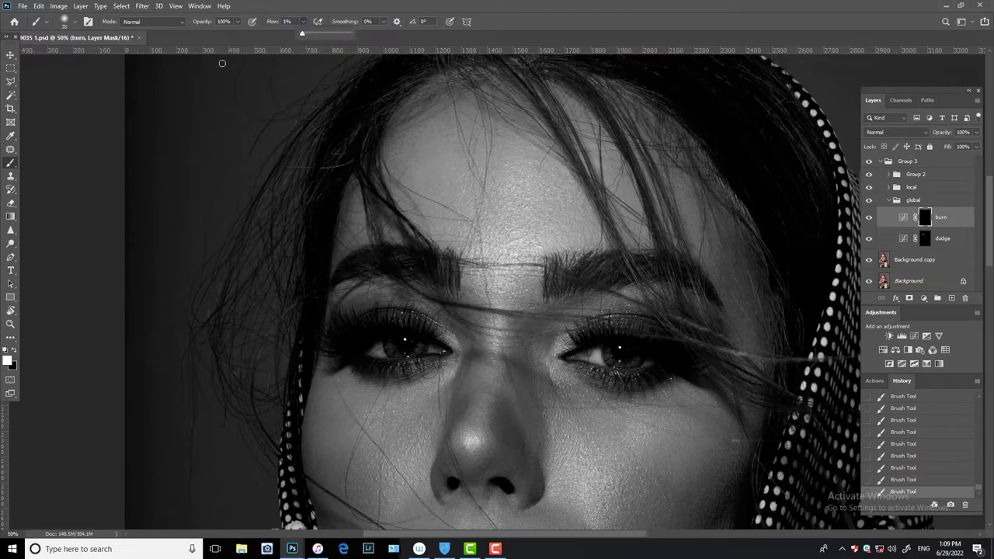
Check the colour image via Groups 2 and 3, then dodge the bridge of the nose
click(869, 174)
click(869, 161)
click(869, 174)
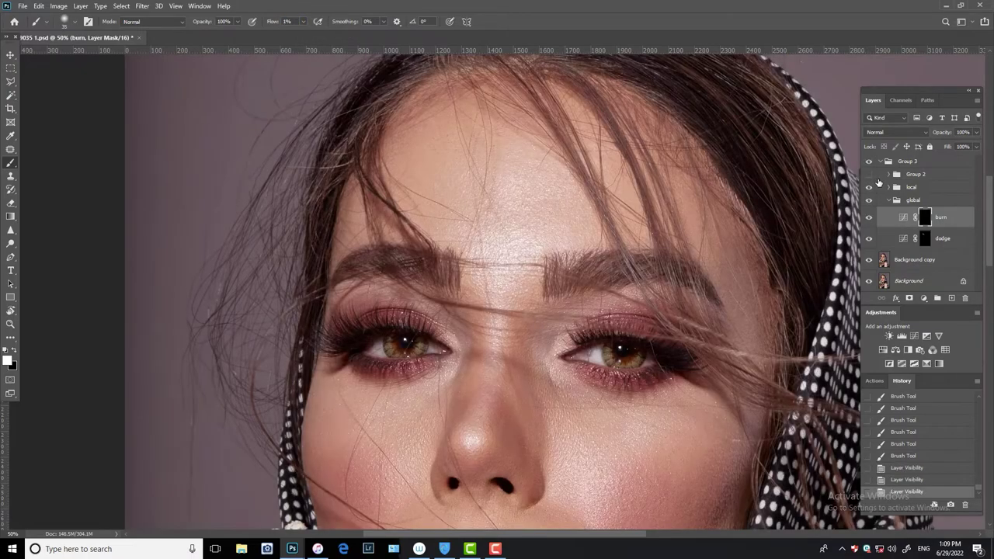
click(869, 160)
drag(623, 323, 625, 233)
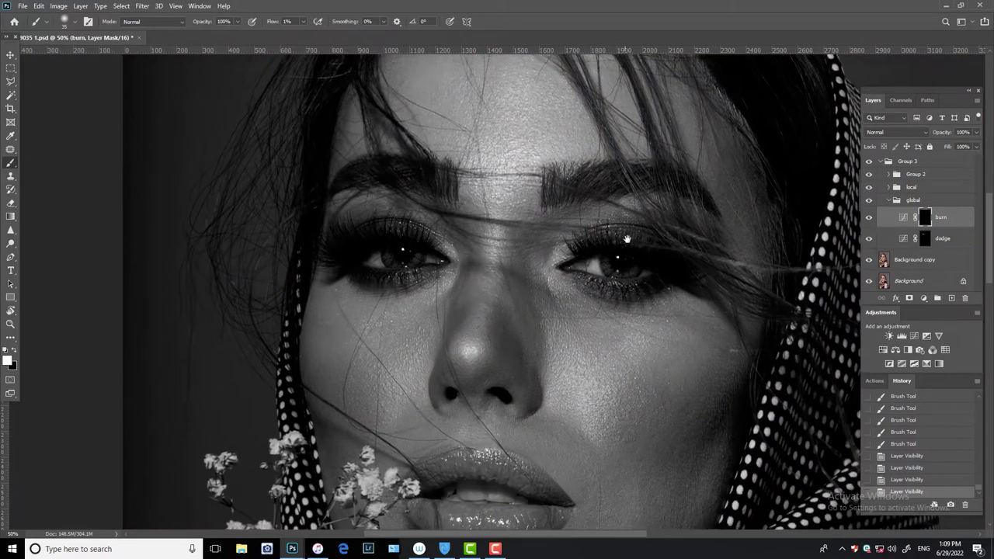
click(943, 238)
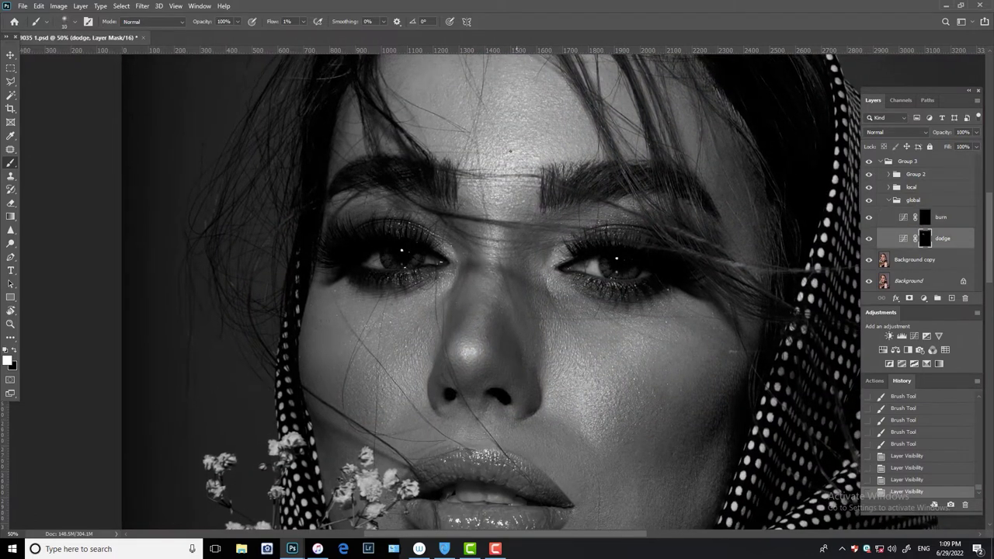
mouse_move(510, 150)
mouse_down()
mouse_move(539, 132)
mouse_move(514, 179)
mouse_up()
drag(509, 194, 504, 249)
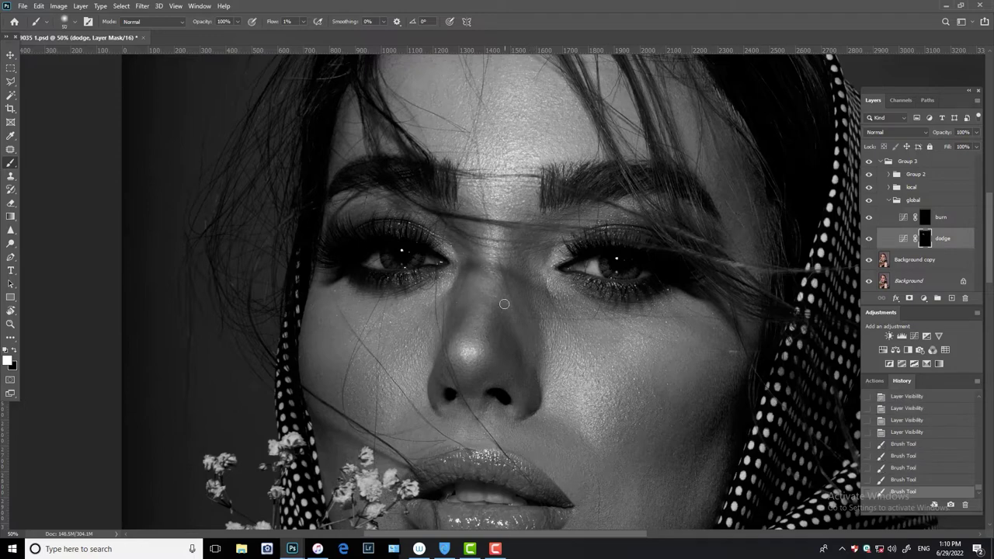
Dodge the bridge of the nose and enlarge the brush to about 70
scroll(497, 311, down, 1)
drag(485, 319, 479, 328)
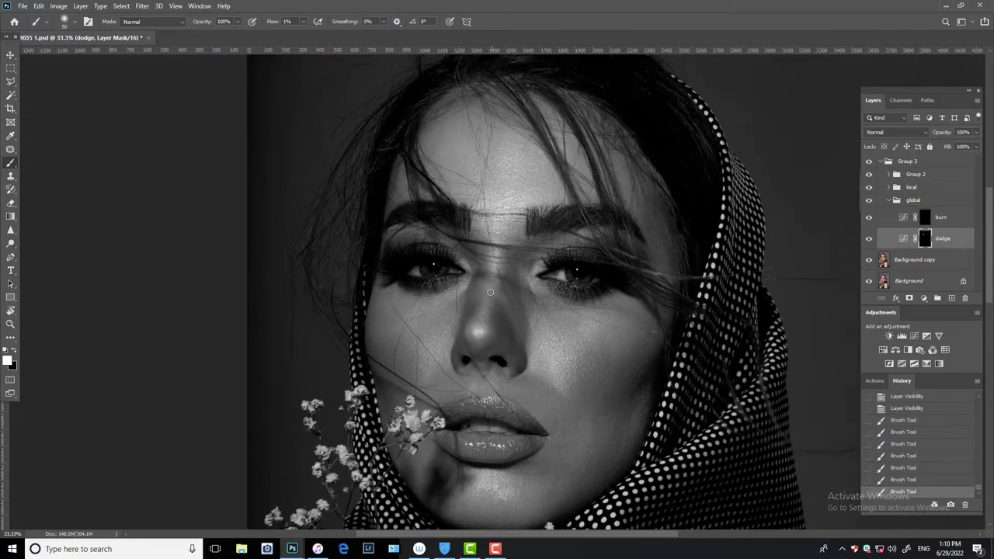
mouse_move(492, 282)
mouse_down()
mouse_move(491, 271)
mouse_move(481, 321)
mouse_up()
key(bracketright)
key(bracketright)
Compare against the colour image by toggling Group 2 and the dodge layer
click(869, 188)
click(869, 187)
click(869, 174)
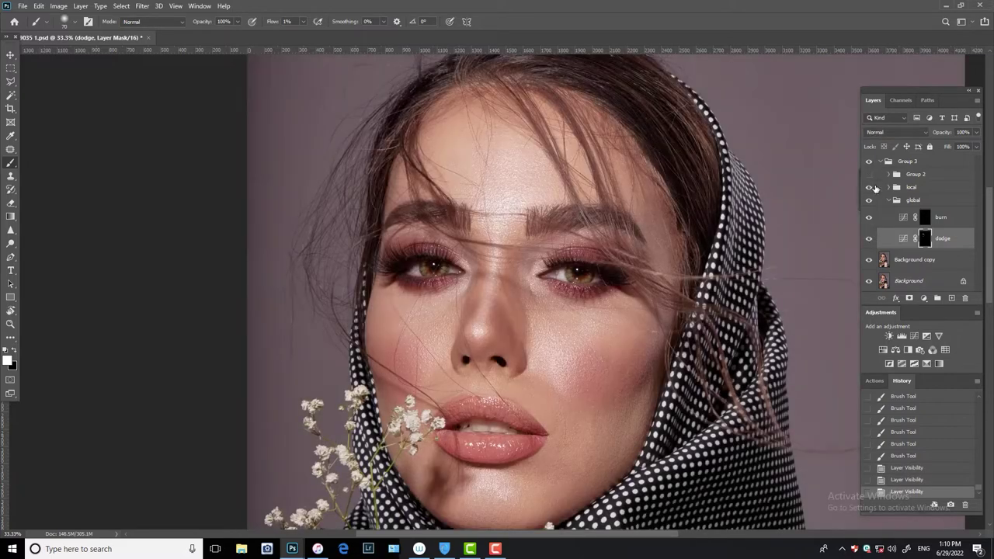
click(869, 239)
click(869, 238)
click(869, 174)
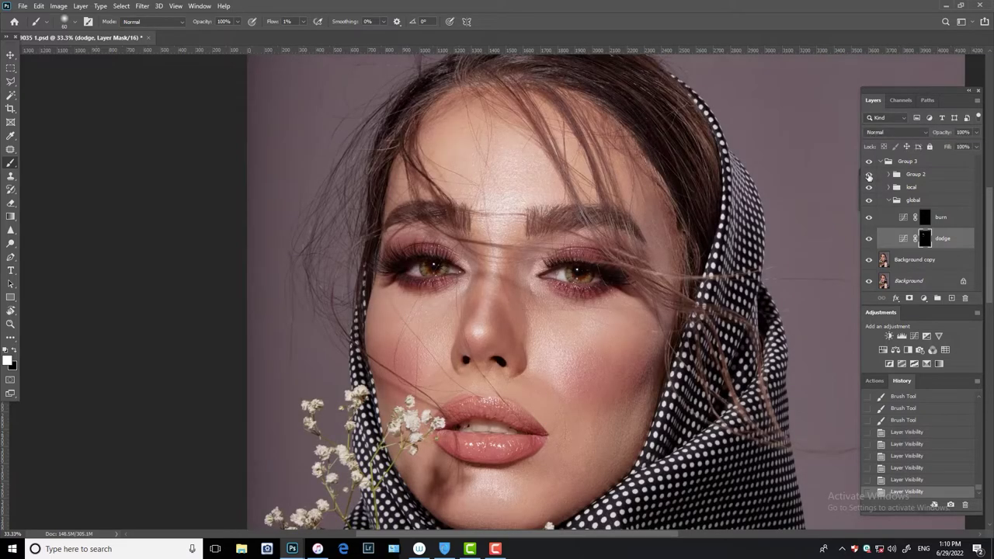
Dab dodge strokes over the dark spots along the nose
click(497, 292)
click(497, 292)
click(497, 292)
click(497, 293)
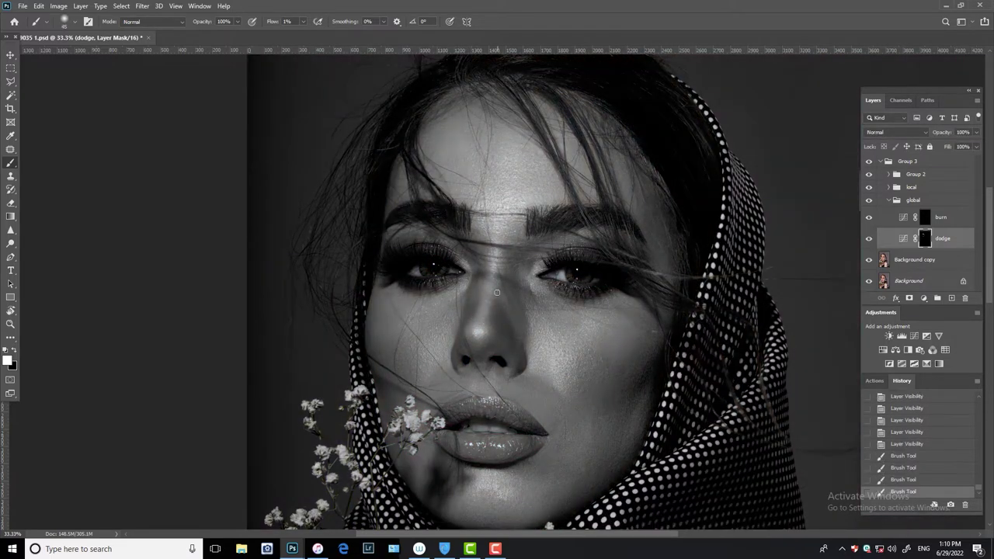
click(489, 298)
click(482, 304)
click(477, 307)
click(472, 311)
click(469, 314)
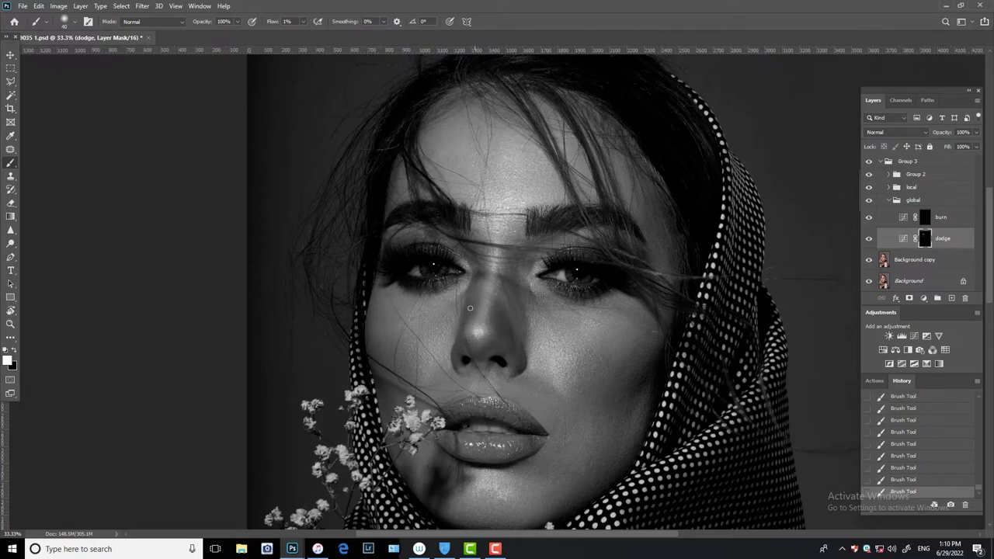
Alternate between the burn and dodge masks, ending on dodge with a slightly larger brush
click(943, 222)
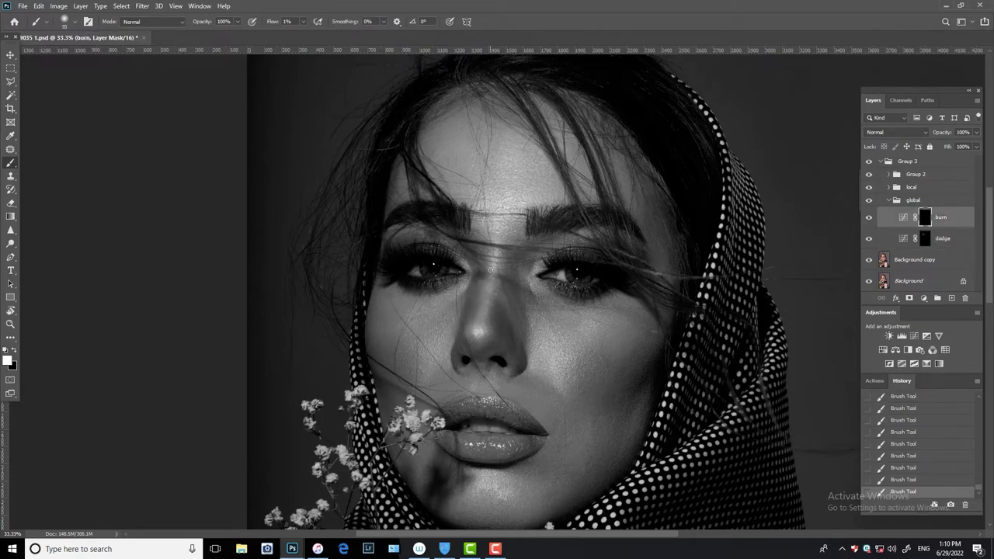
click(944, 239)
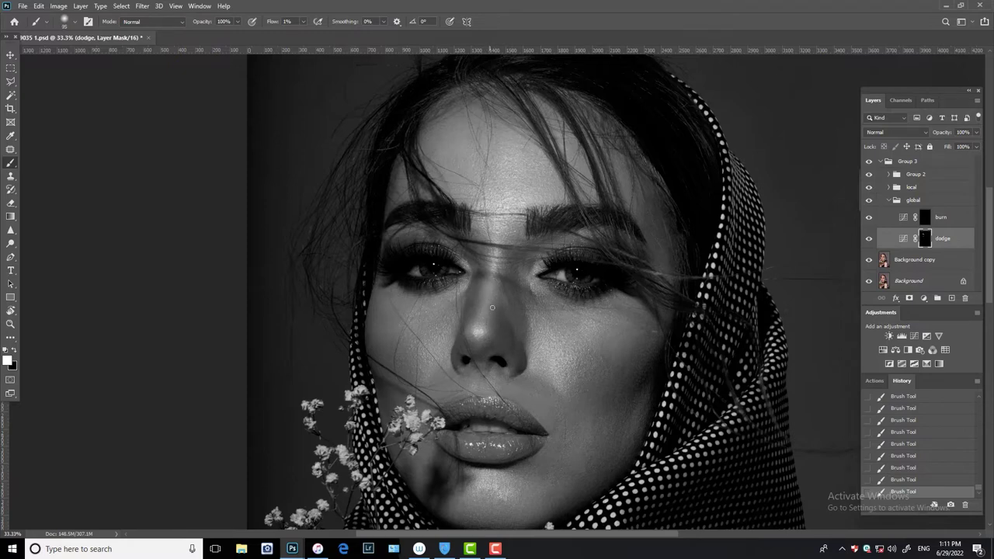
key(alt+bracketright)
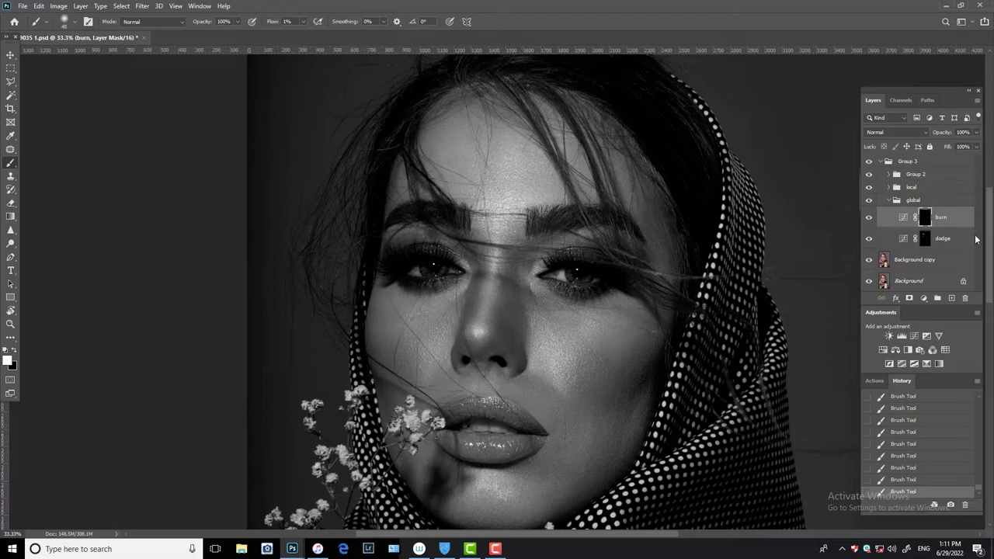
key(alt+bracketleft)
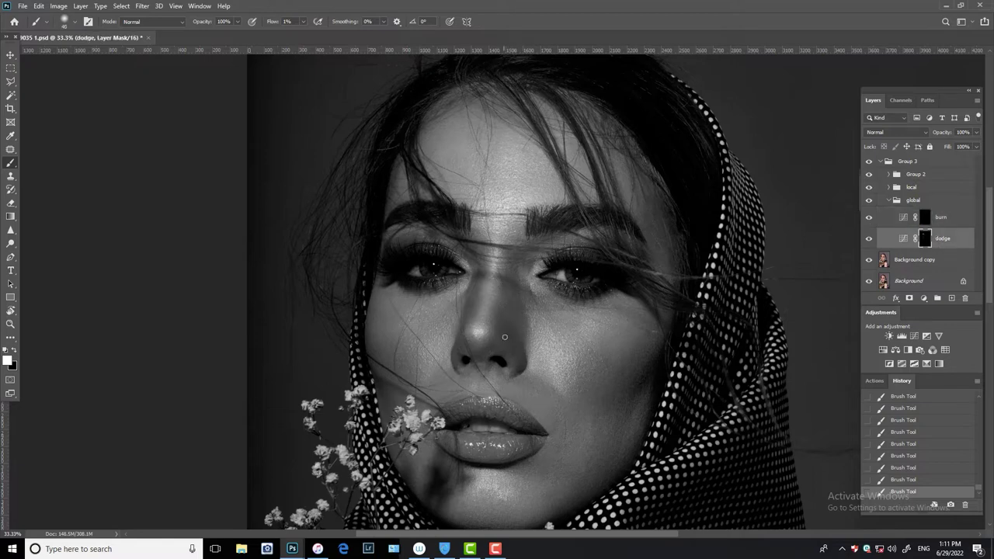
key(bracketright)
Compare with the colour original by toggling the dodge layer and retouching group
click(869, 239)
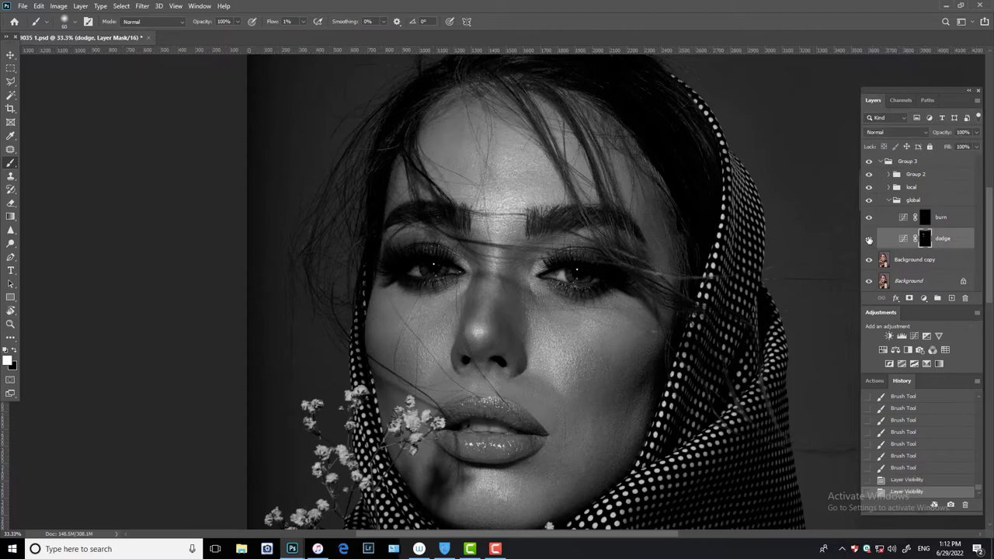
click(869, 238)
click(869, 161)
click(869, 239)
click(869, 239)
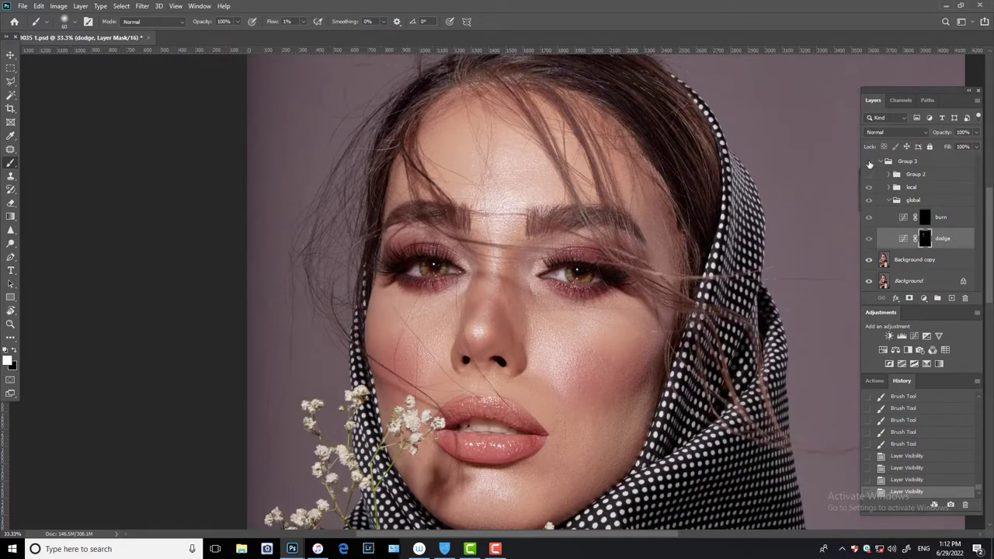
click(869, 160)
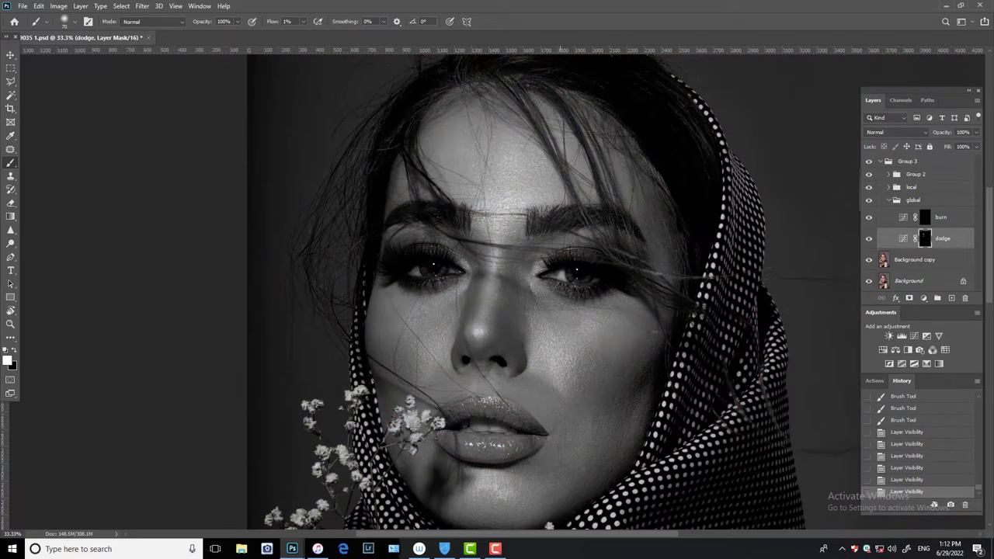
Dab dodge strokes on the dark cheek patch below the right eye
drag(556, 325, 552, 317)
click(573, 313)
click(566, 318)
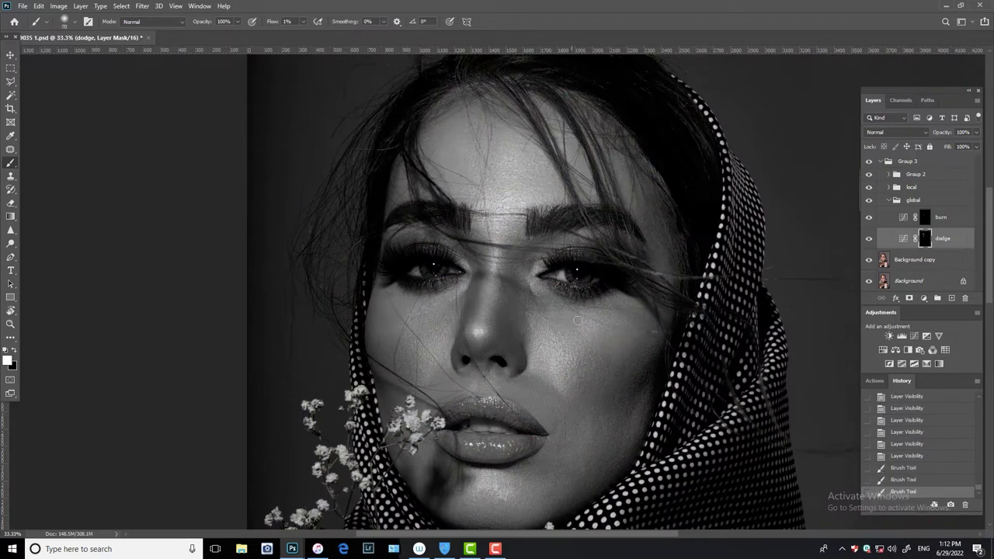
click(557, 321)
click(553, 325)
click(552, 325)
drag(569, 328, 560, 336)
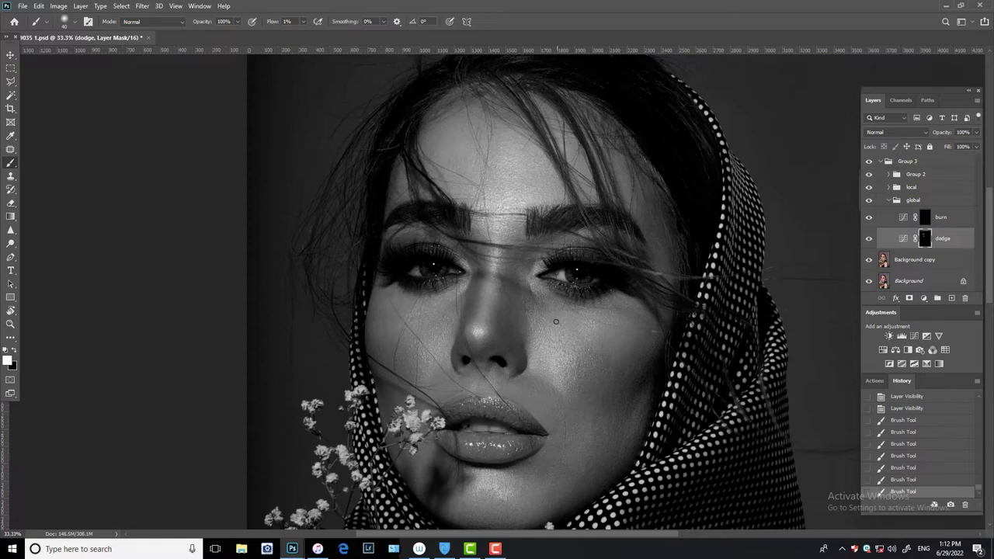
click(545, 316)
drag(537, 301, 532, 289)
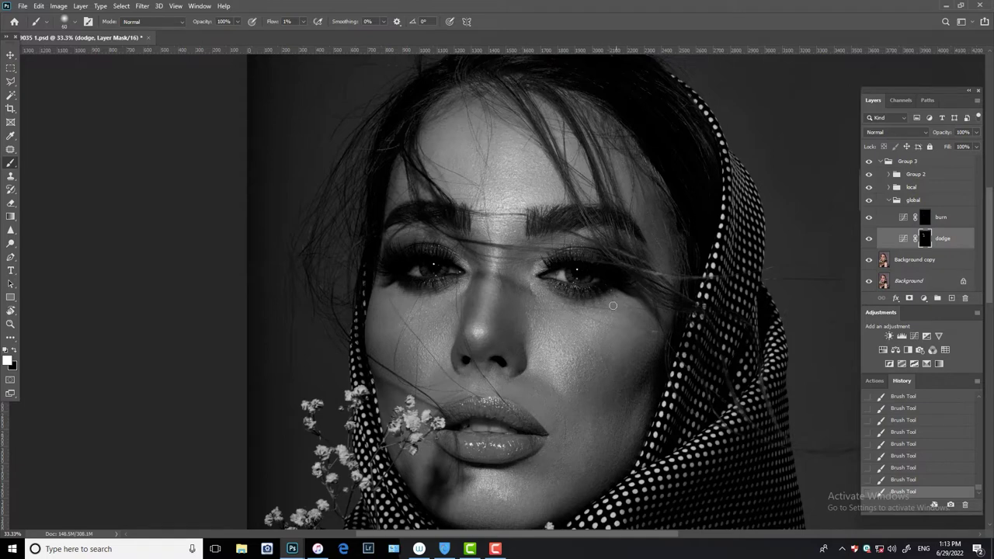
Check the brush options, then hide and reshow the dodge layer to judge it
right_click(551, 345)
click(497, 344)
click(869, 239)
click(869, 239)
Dab 1% white dodge around the upper lip and lips, then toggle the dodge layer to compare
scroll(667, 287, down, 2)
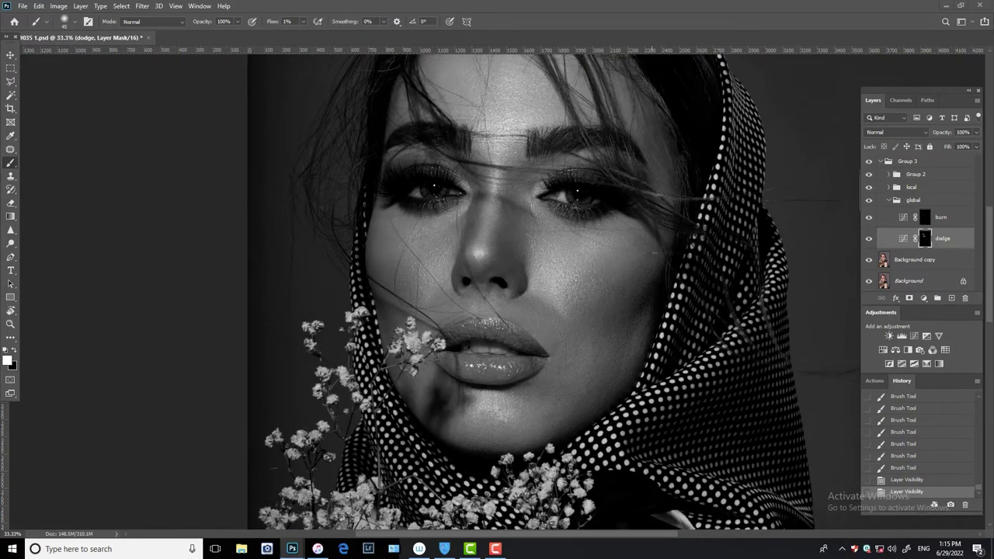
click(543, 309)
click(546, 312)
click(544, 316)
click(536, 320)
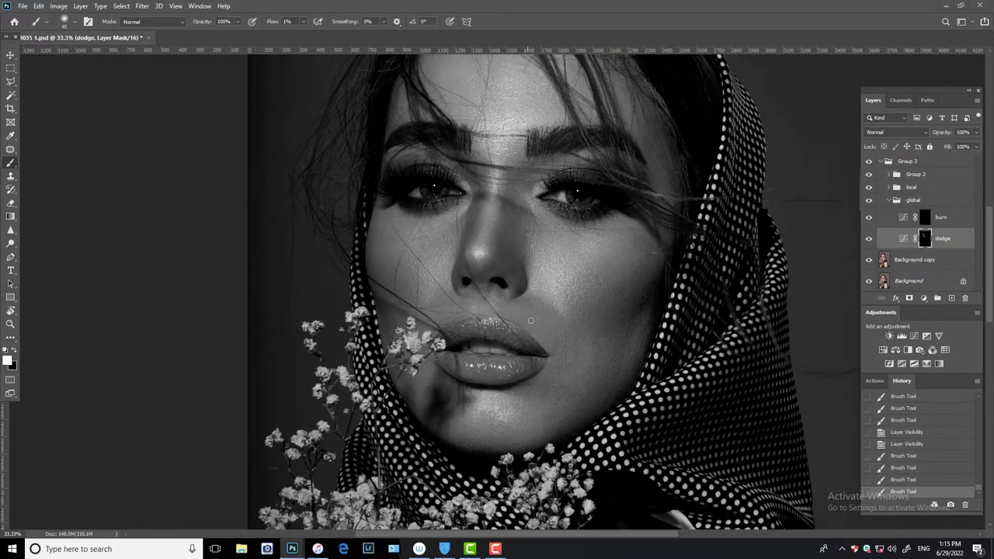
click(530, 321)
click(534, 322)
click(536, 322)
click(539, 323)
click(541, 323)
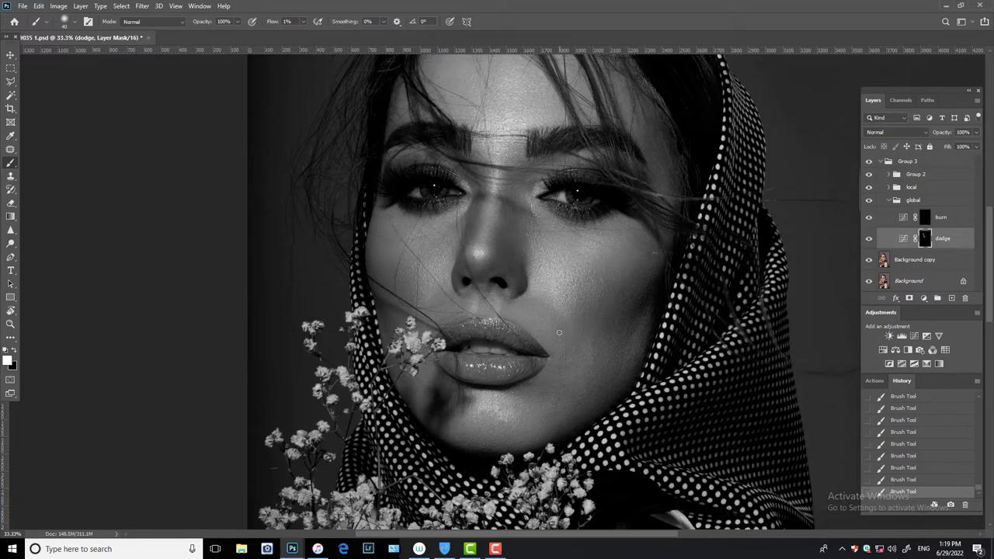
click(869, 239)
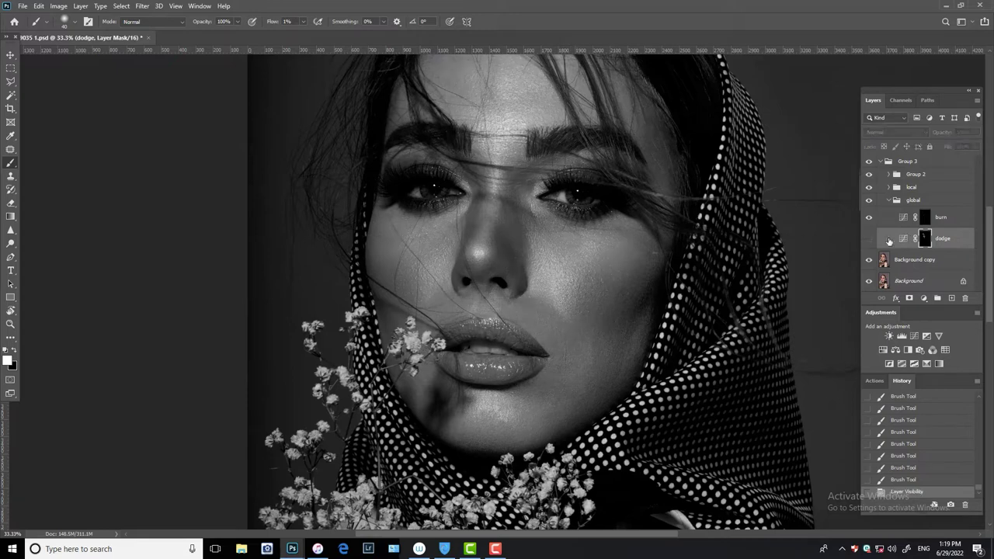
click(869, 239)
Brighten the dark area on the cheek with dodge strokes and small dabs
scroll(550, 256, down, 2)
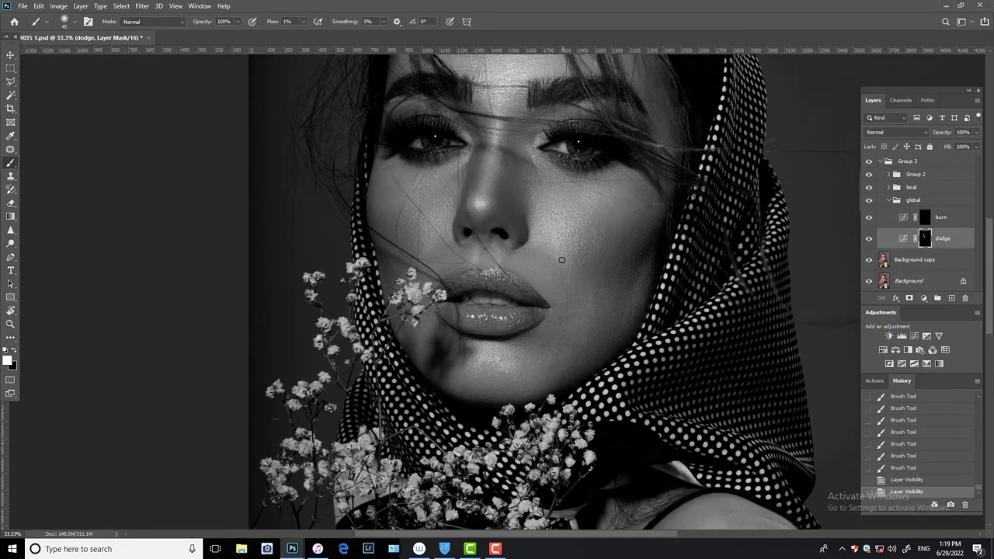
drag(549, 256, 540, 257)
drag(539, 257, 524, 251)
click(525, 250)
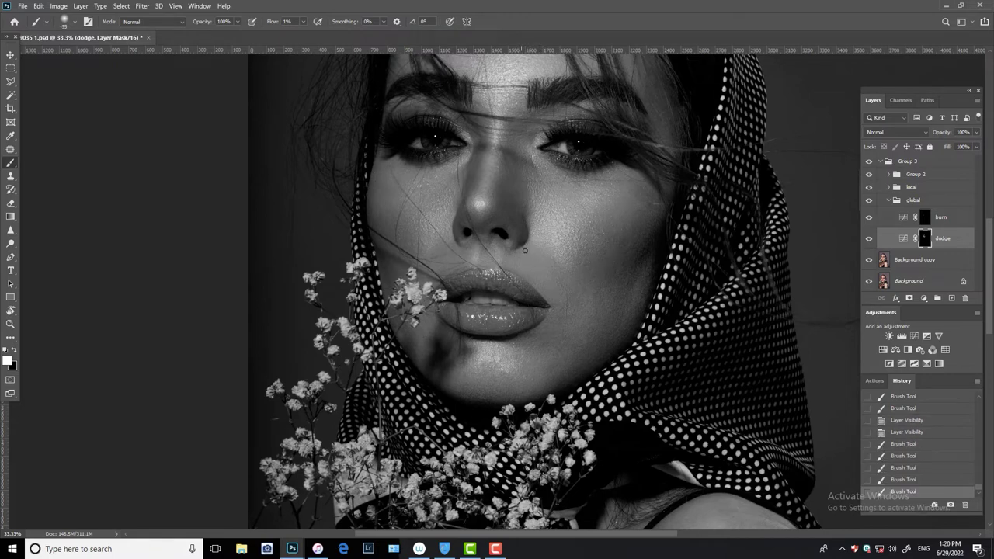
click(559, 280)
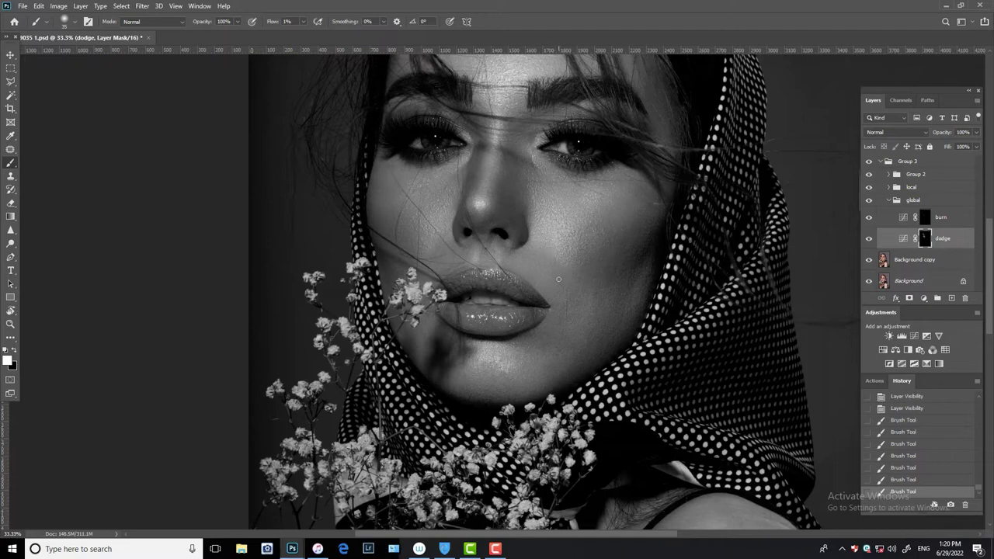
Compare with the colour original, then lighten the shadowed skin beside the mouth
click(869, 161)
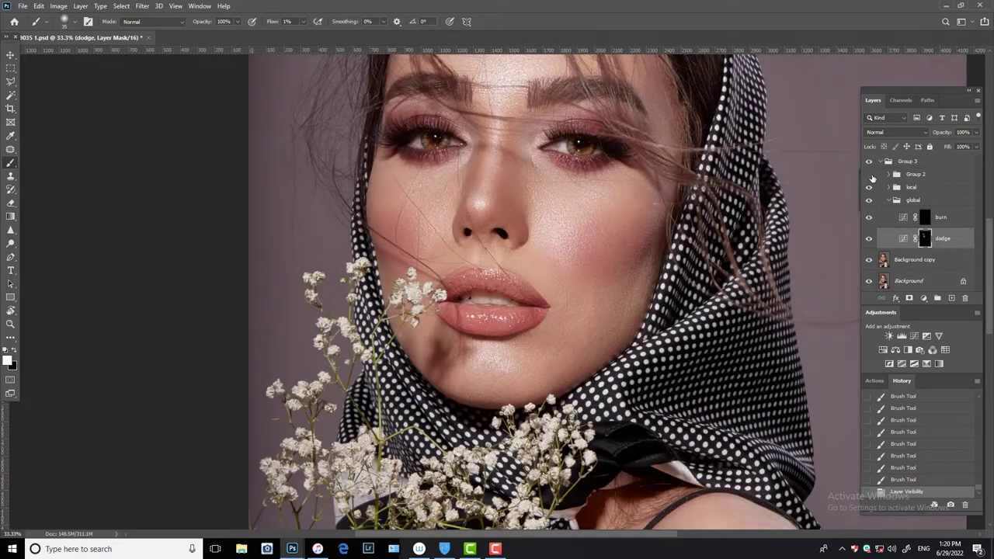
click(869, 161)
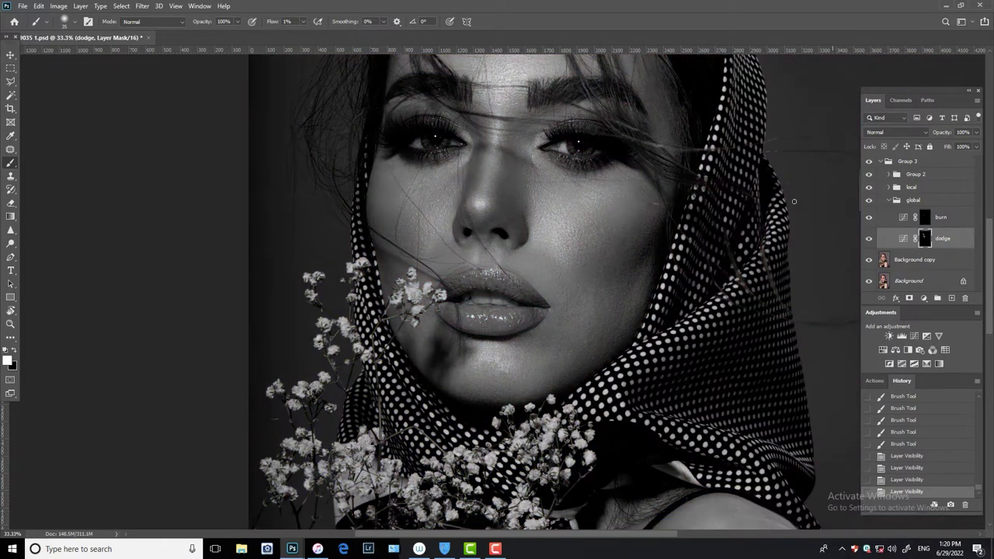
click(574, 313)
click(573, 311)
click(573, 311)
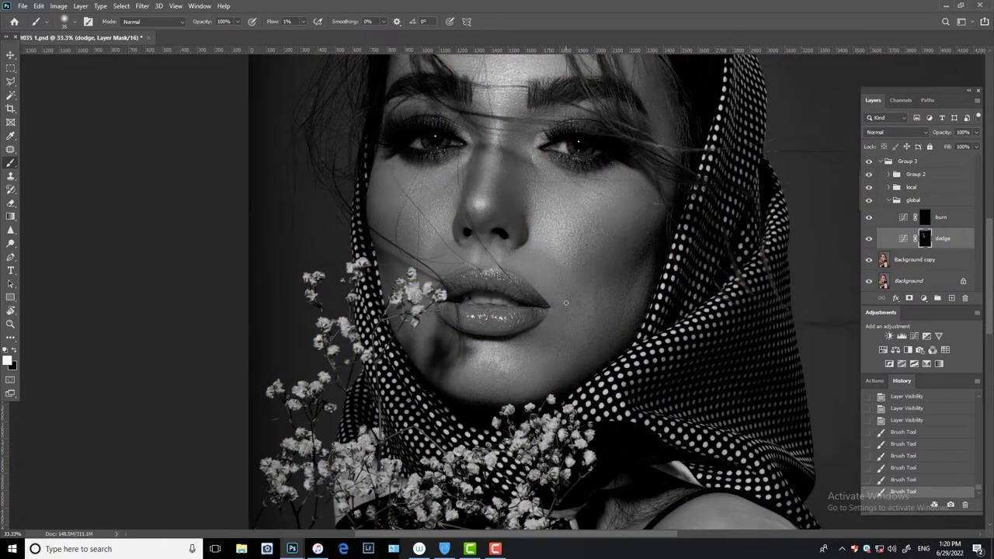
click(571, 309)
scroll(594, 369, down, 3)
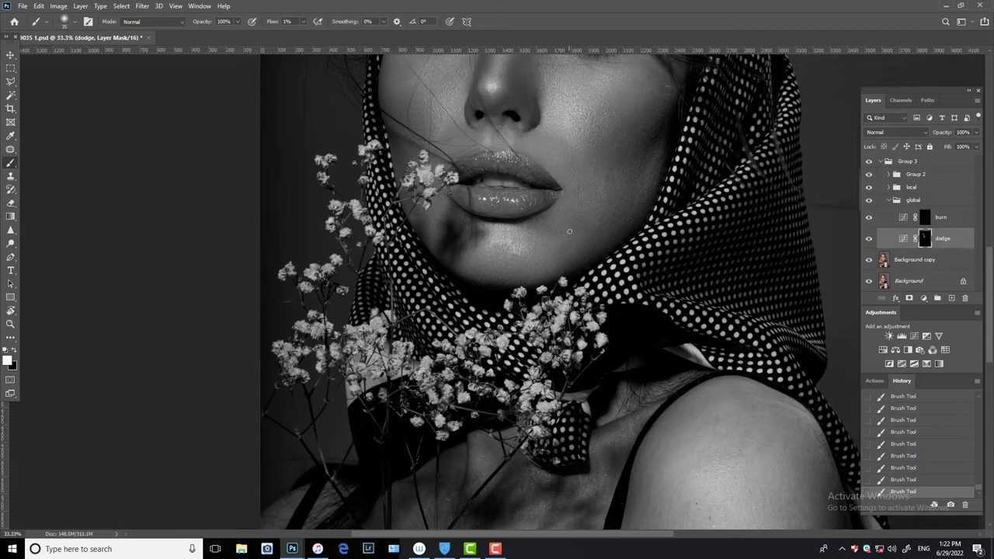
Zoom out and burn two bright cheek spots with a smaller brush, then return to dodge
scroll(590, 247, up, 1)
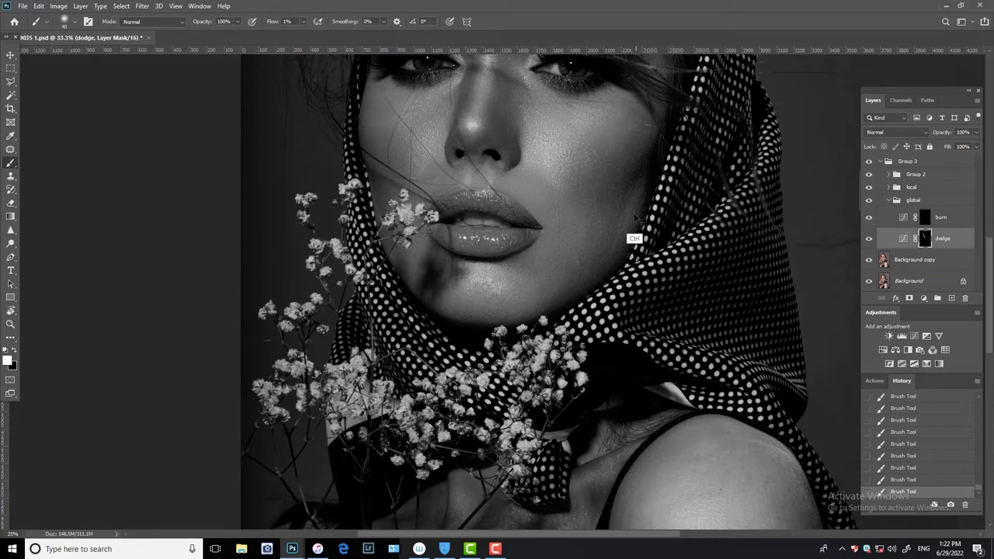
key(ctrl+minus)
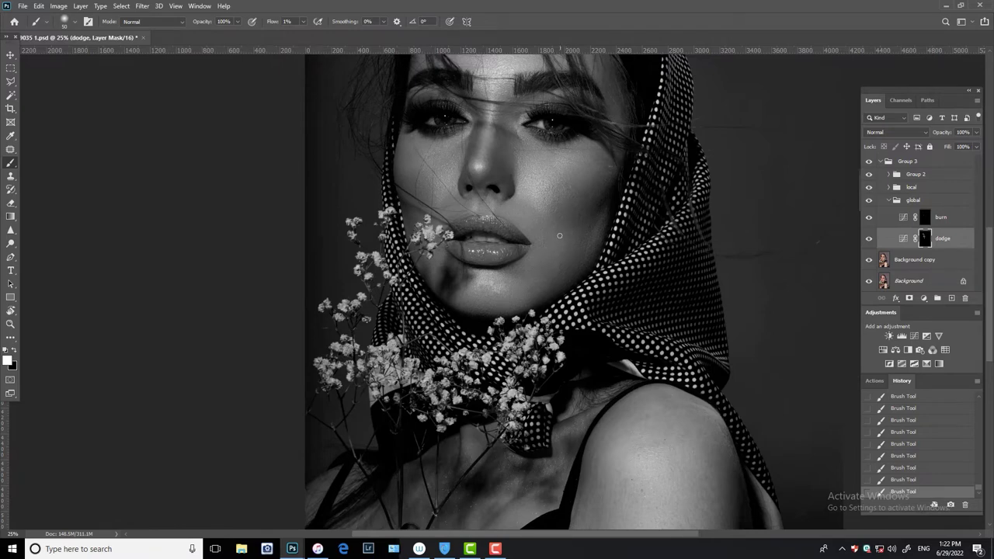
key(alt+bracketright)
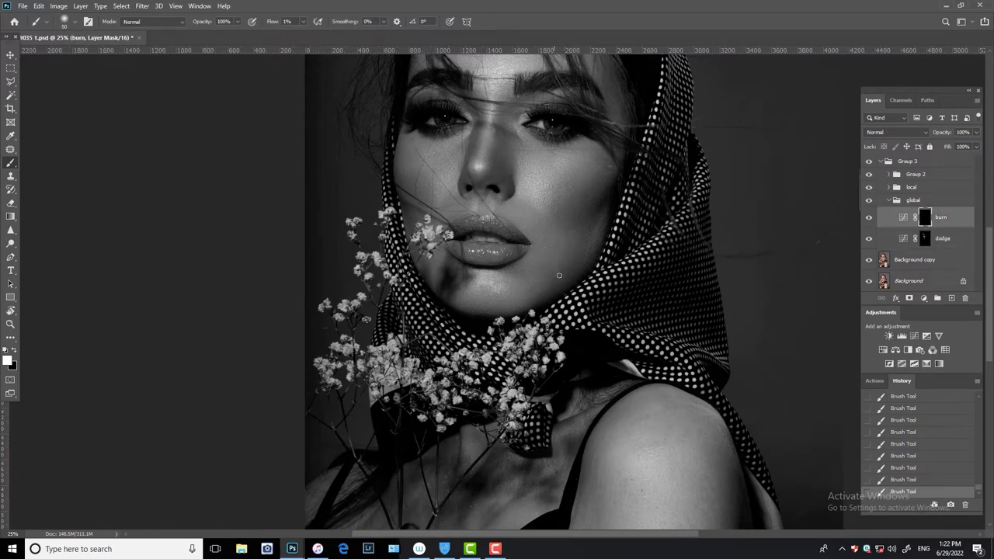
mouse_move(558, 274)
mouse_down()
mouse_move(564, 237)
mouse_move(563, 247)
mouse_up()
key(bracketleft)
key(bracketleft)
key(bracketleft)
drag(594, 257, 591, 249)
key(alt+bracketleft)
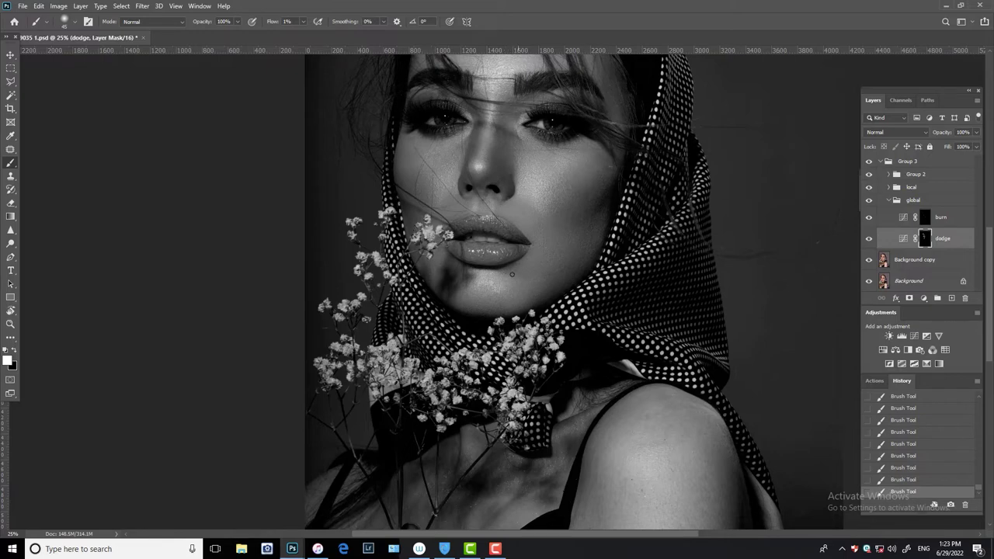
Check the dodge layer, then brighten the dark patch on the chin
key(ctrl+comma)
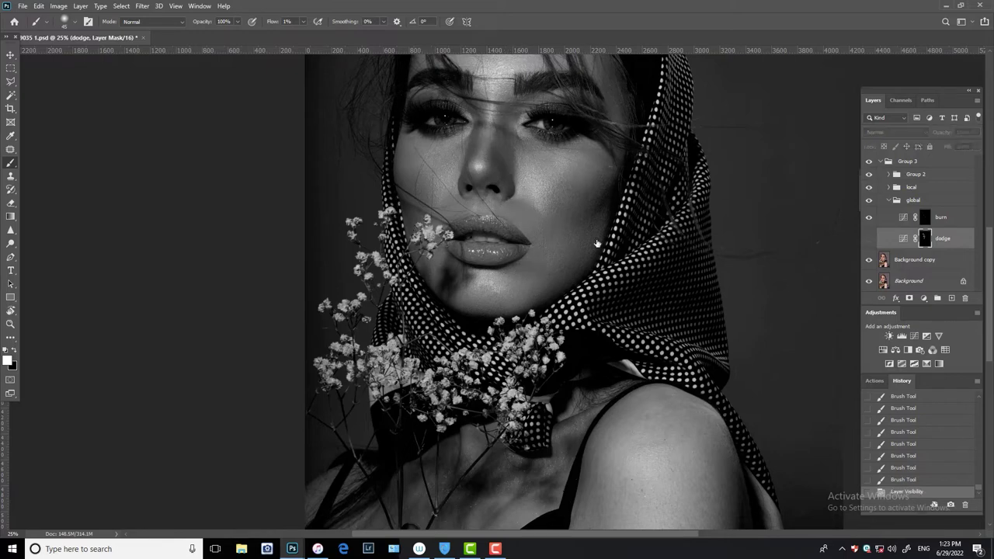
key(ctrl+comma)
click(513, 278)
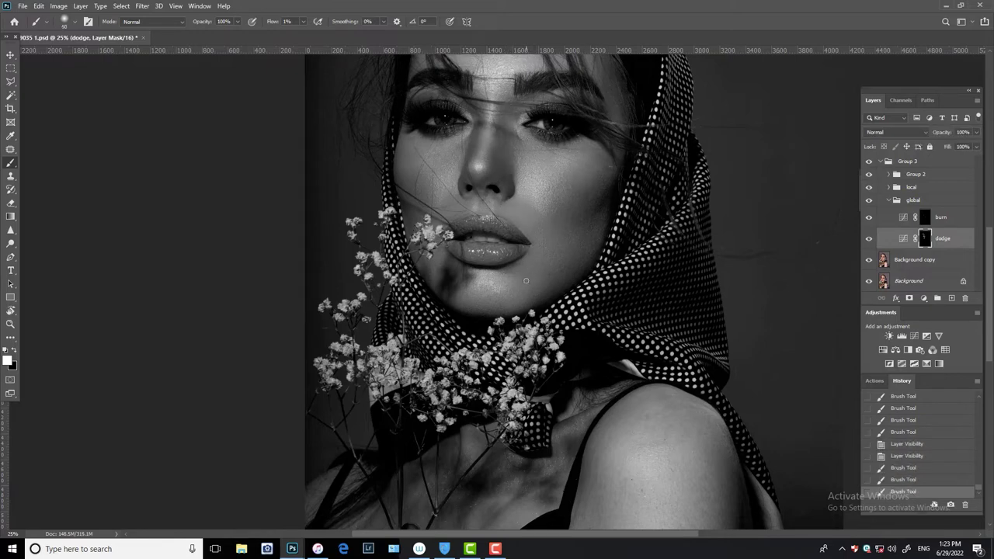
click(513, 283)
click(513, 287)
click(513, 293)
click(511, 292)
Compare the retouch with the colour original and save the document
key(alt+bracketright)
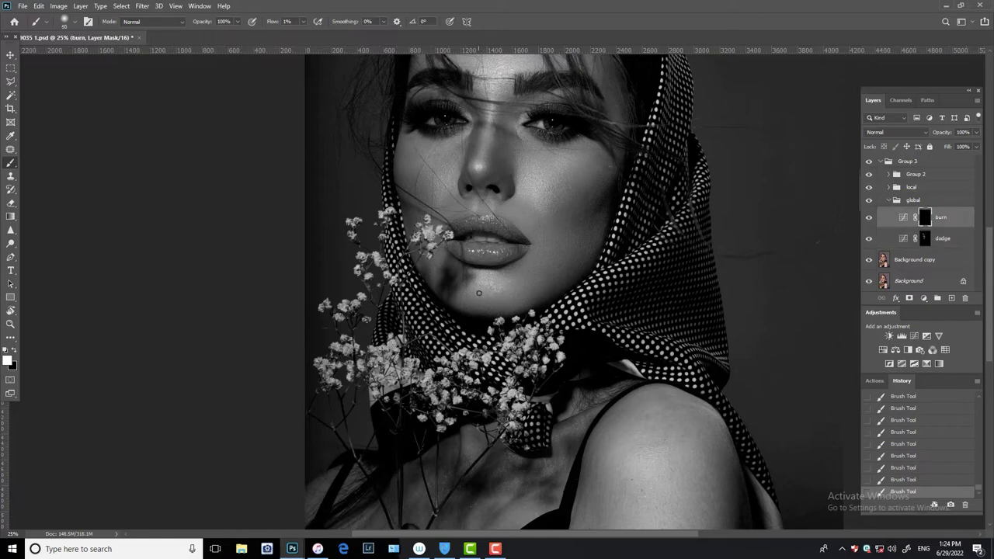
key(alt+bracketleft)
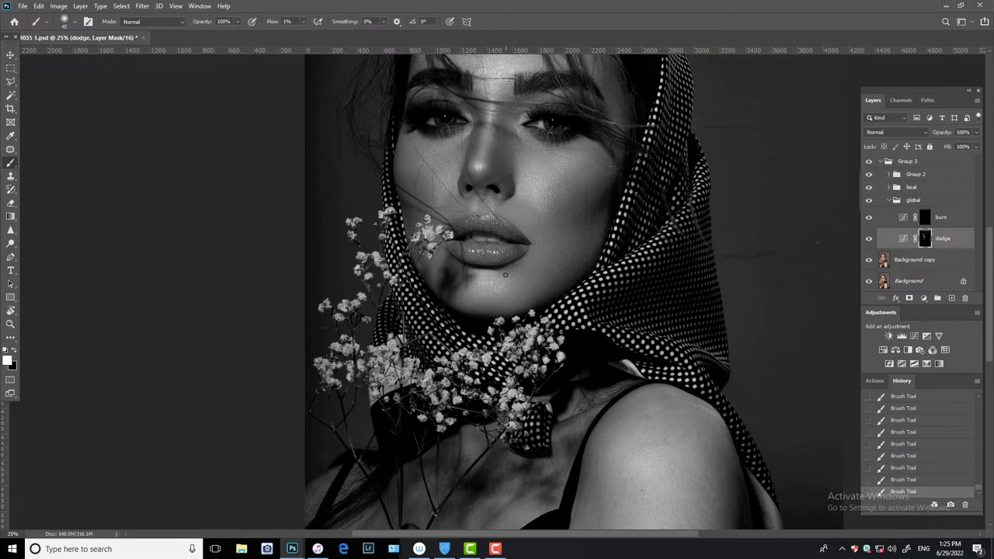
click(869, 239)
click(869, 238)
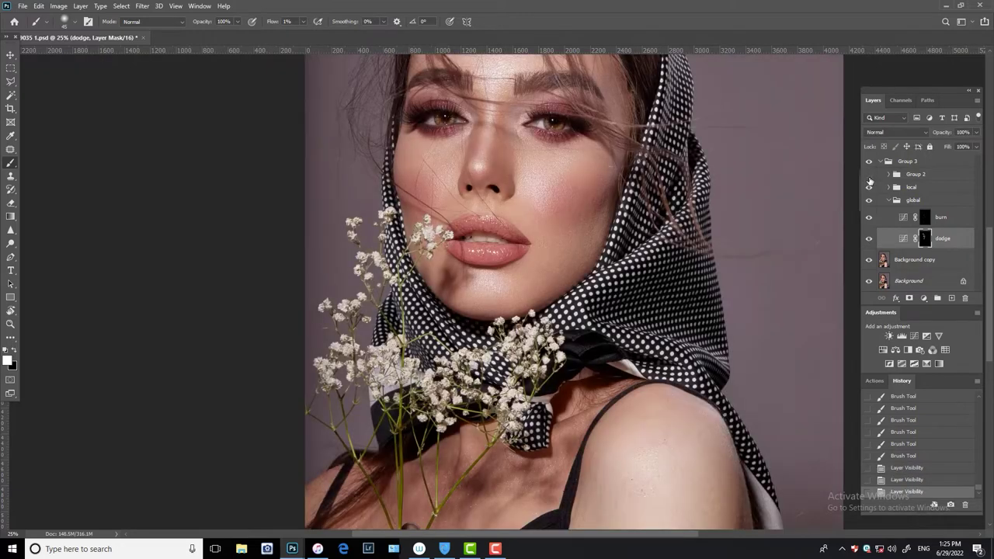
click(870, 161)
click(870, 160)
key(ctrl+s)
click(869, 174)
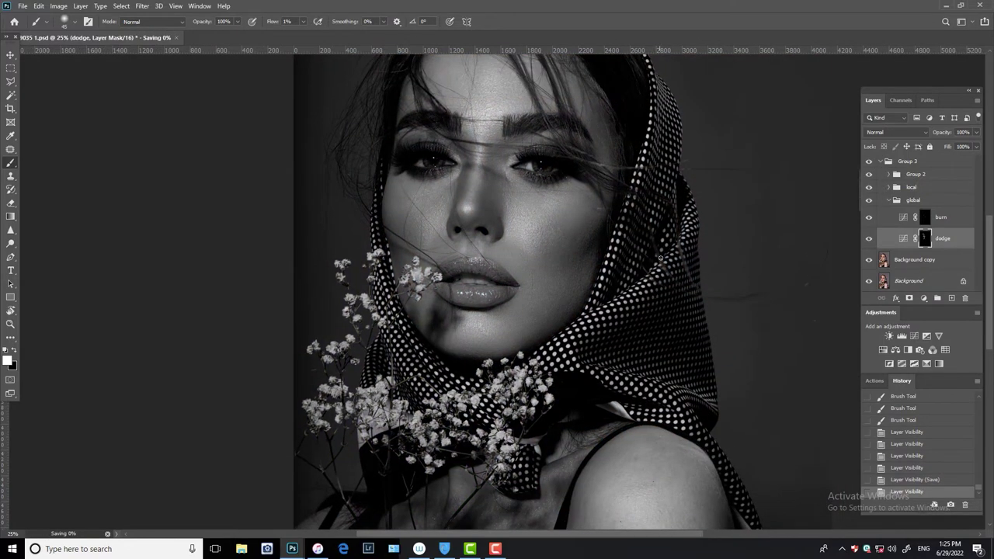
Brighten uneven skin near the cheek and chin, zooming out for more lightening dabs
drag(567, 317, 559, 315)
drag(561, 316, 548, 313)
drag(550, 314, 539, 312)
drag(541, 312, 535, 311)
key(ctrl+minus)
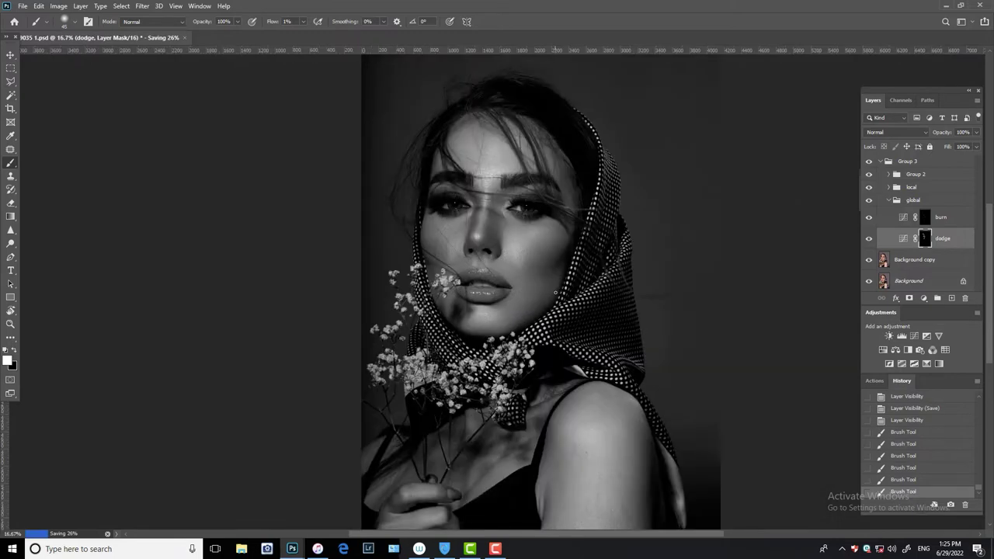
click(525, 314)
click(525, 314)
click(525, 314)
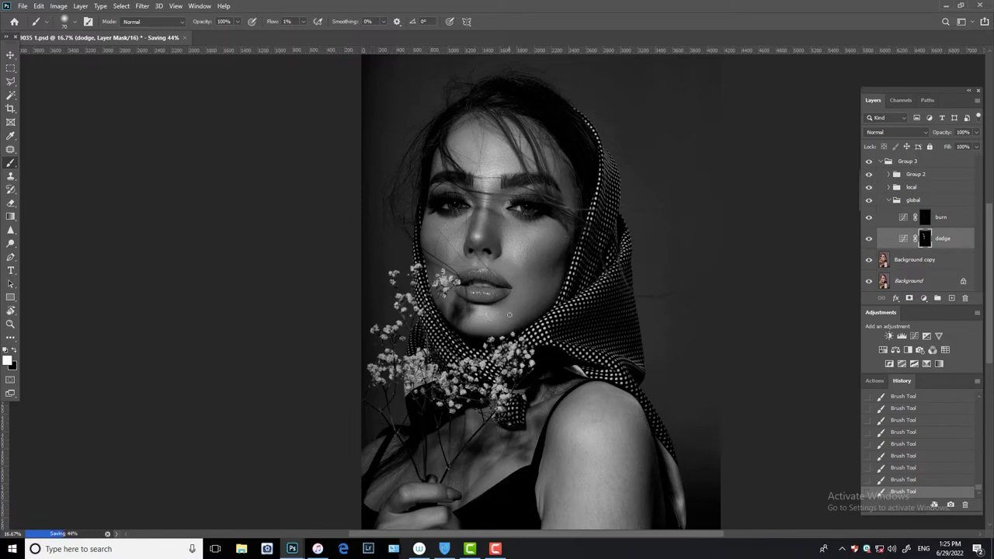
Target the burn mask with a smaller brush and toggle the dodge layer to compare
click(930, 218)
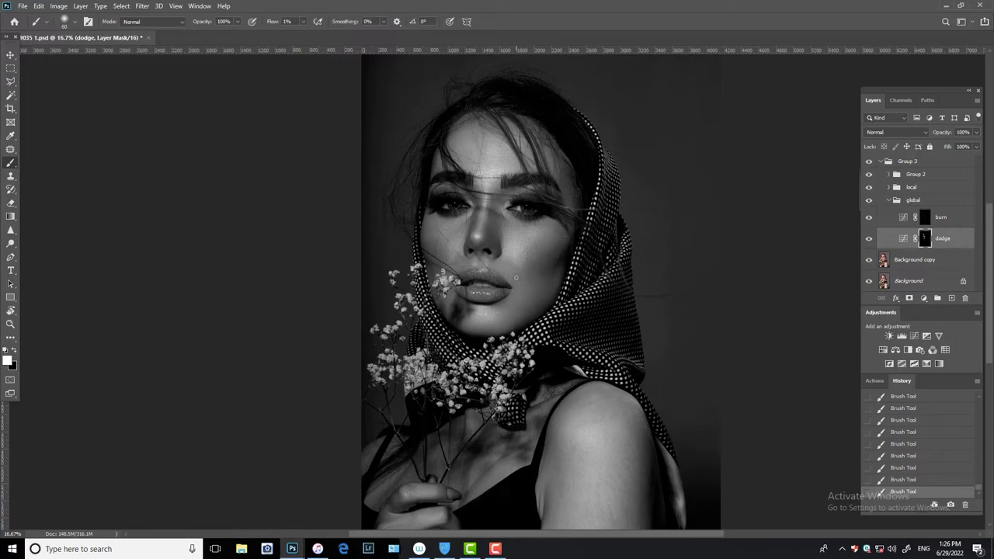
key(bracketleft)
click(869, 239)
click(869, 239)
Paint lightening strokes down the cheek, then alternate between burn and dodge masks
click(539, 252)
click(538, 251)
click(538, 250)
click(536, 249)
click(535, 249)
click(533, 248)
click(534, 255)
click(535, 262)
click(905, 217)
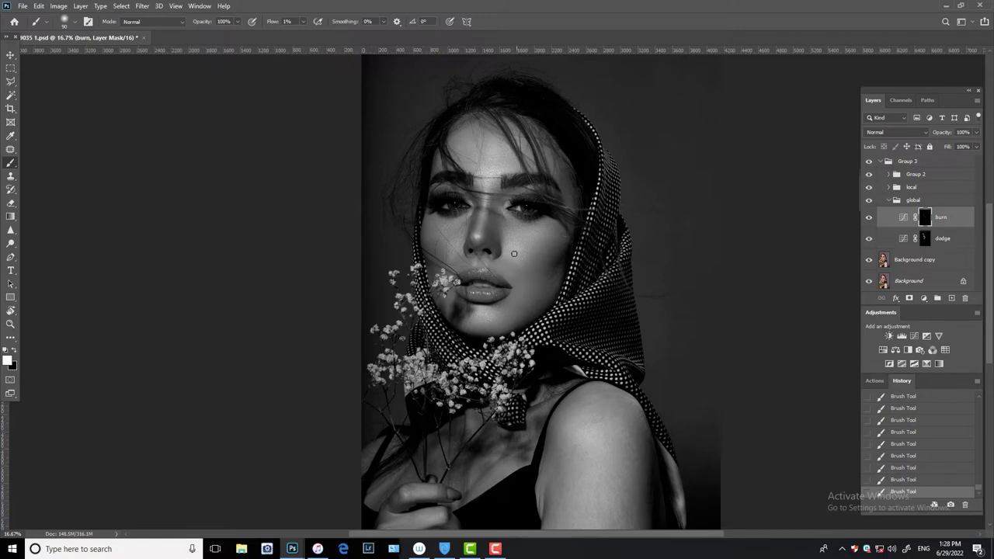
click(909, 238)
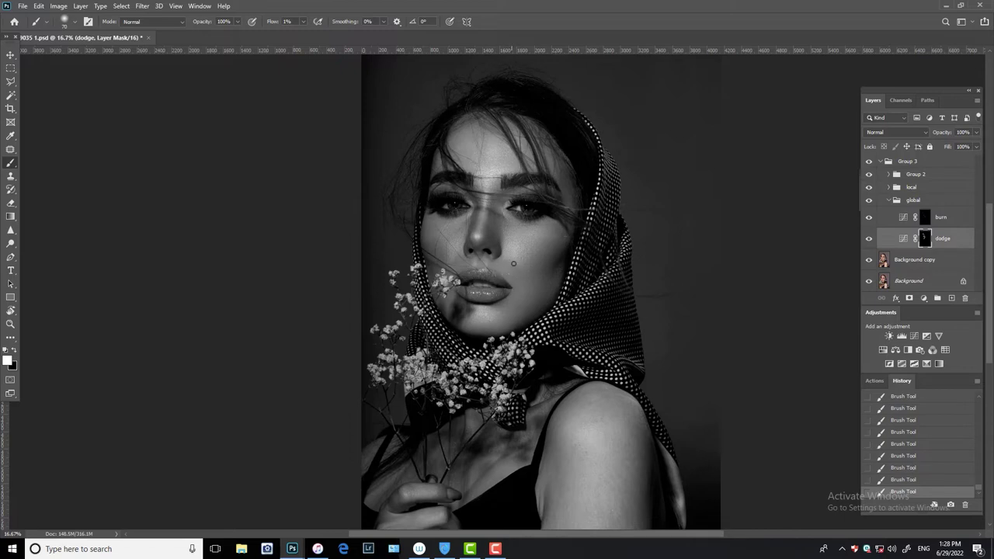
View the portrait in colour by hiding Group 2, then paint subtle lightening on the face
click(870, 174)
click(869, 161)
click(870, 160)
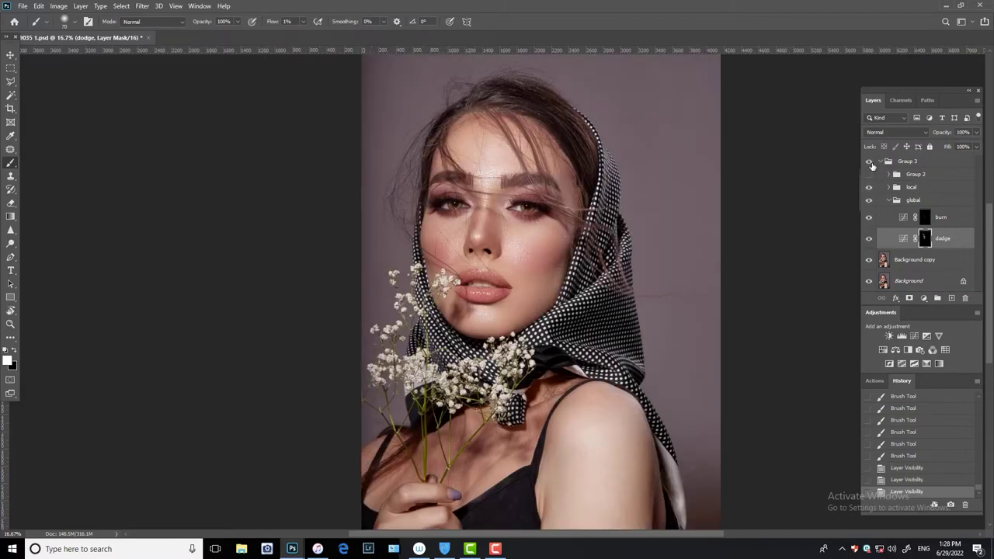
click(544, 286)
click(544, 286)
click(545, 286)
click(546, 285)
Switch between burn and dodge masks, toggle the dodge layer to compare, and zoom in
key(alt+bracketright)
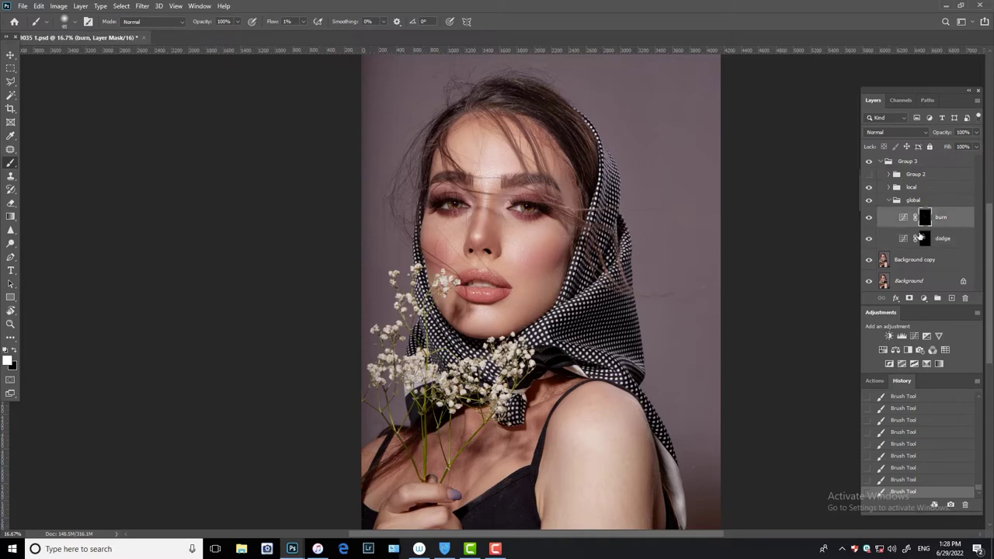
key(alt+bracketleft)
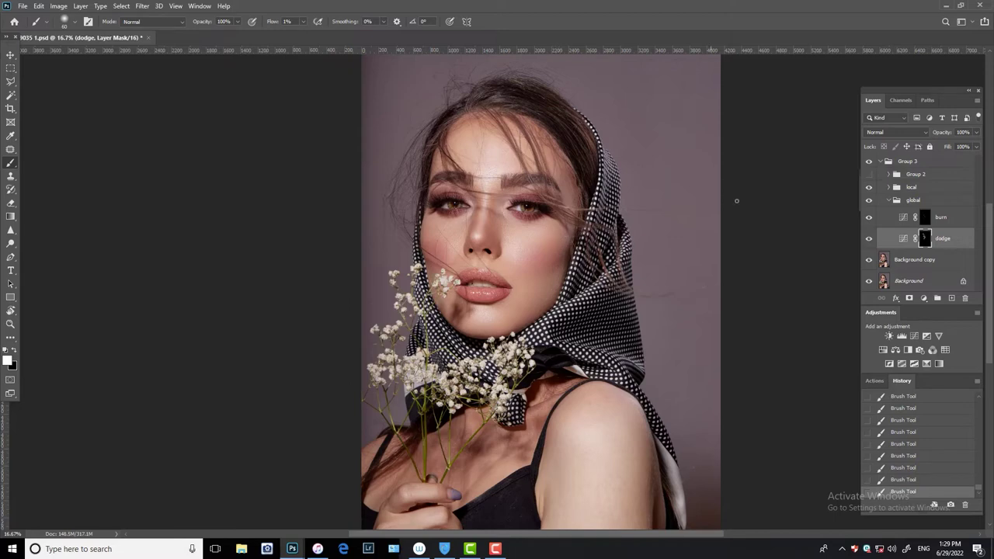
click(869, 239)
click(869, 239)
key(ctrl+plus)
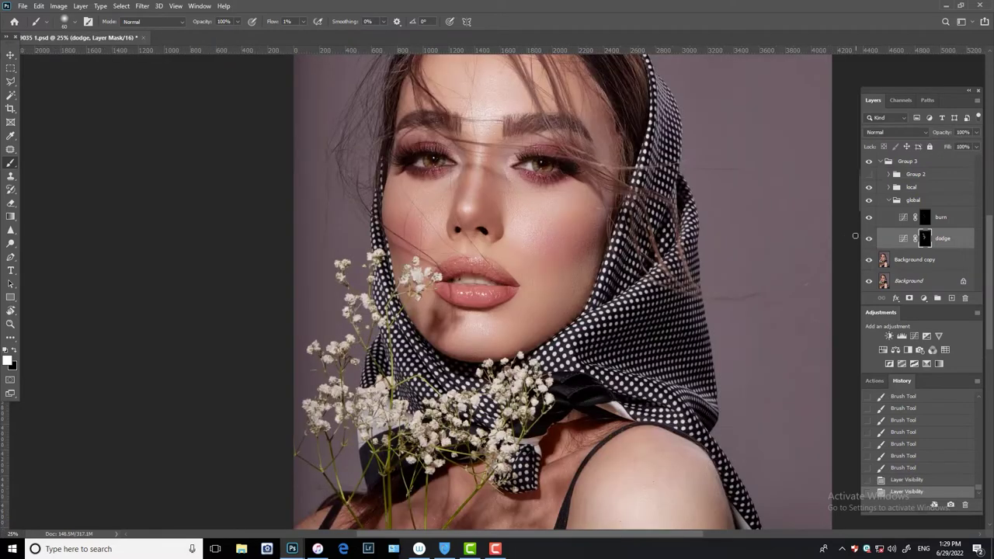
Darken the cheek edge beside the scarf on the burn mask
click(908, 224)
click(623, 267)
click(590, 284)
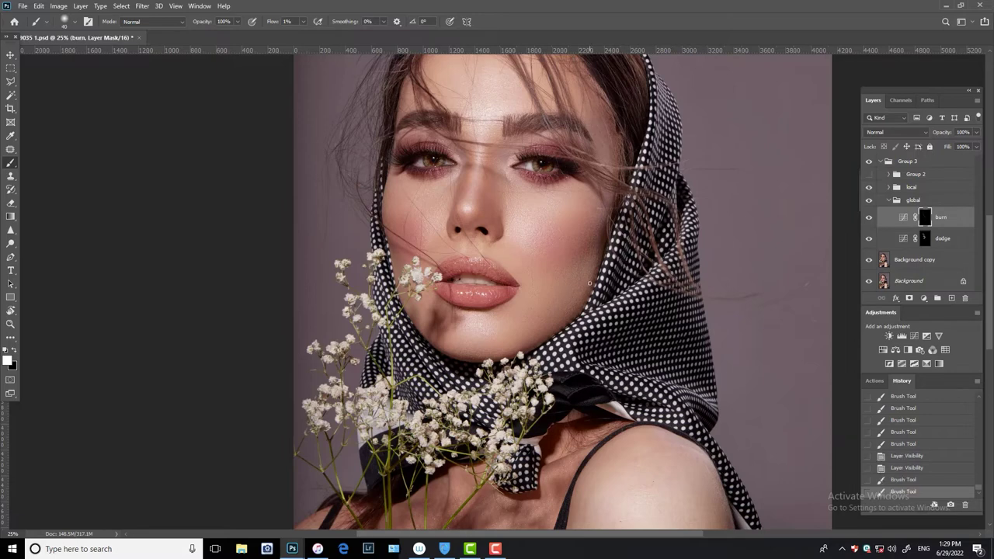
click(590, 284)
click(595, 276)
click(598, 270)
click(584, 292)
click(586, 296)
Alternate burn and dodge masks and toggle the dodge layer twice to compare
key(alt+bracketleft)
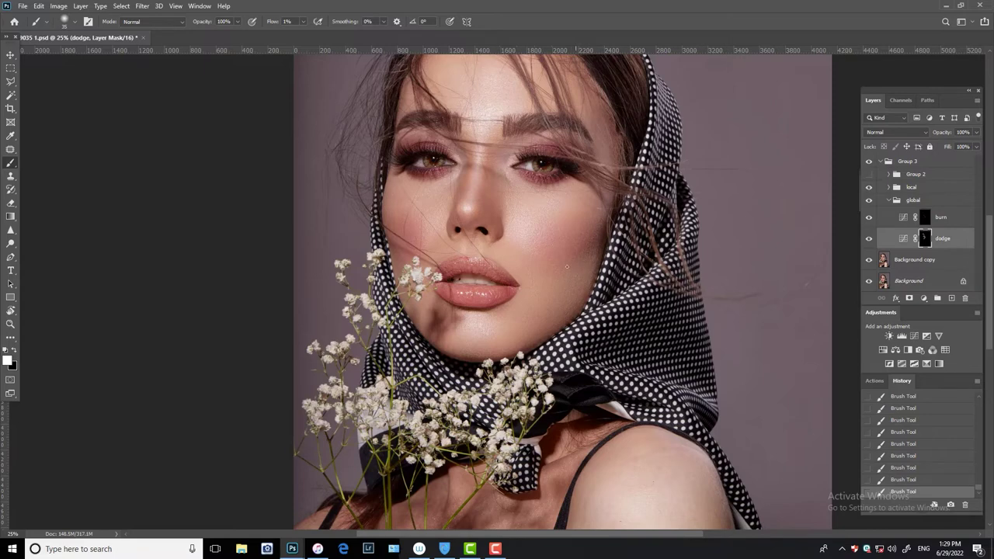
key(alt+bracketright)
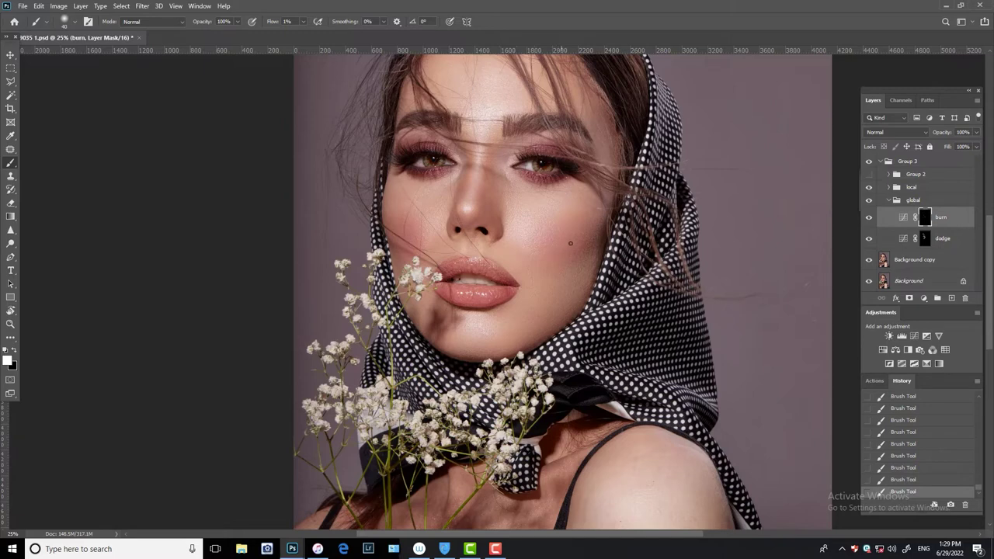
click(869, 239)
click(869, 238)
click(870, 238)
click(869, 239)
Paint a broad white stroke on the burn mask across the face and save
click(903, 217)
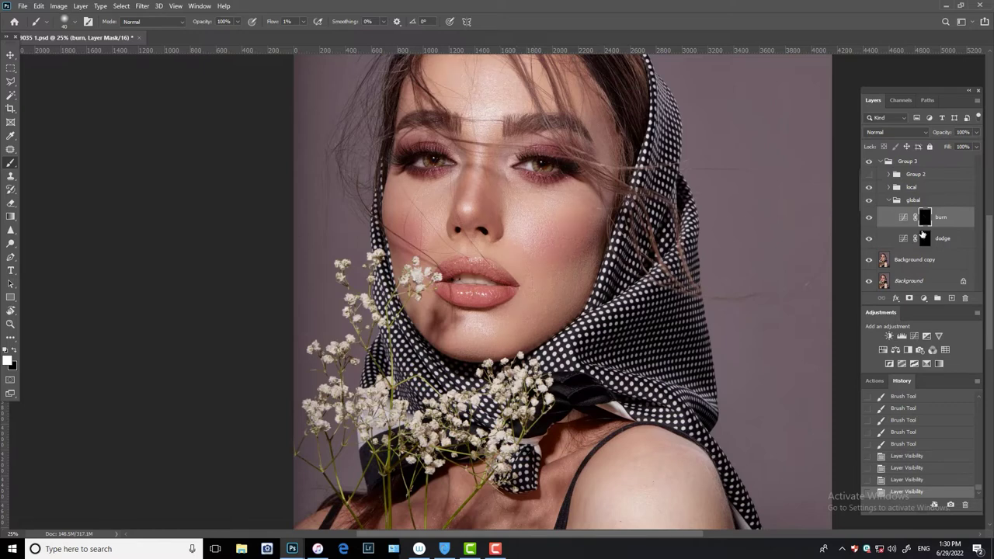
click(925, 218)
key(x)
drag(595, 260, 578, 272)
mouse_move(574, 271)
mouse_down()
mouse_move(551, 281)
mouse_move(607, 275)
mouse_move(696, 234)
mouse_up()
key(ctrl+s)
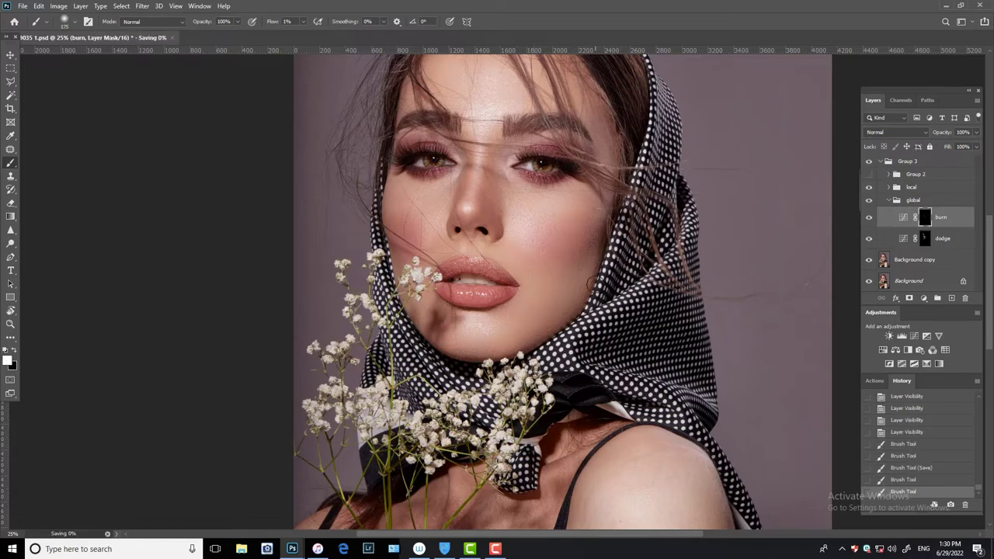
In the black-and-white view, lighten the cheek shadow near the nose on the dodge mask, then compare
click(869, 174)
click(925, 239)
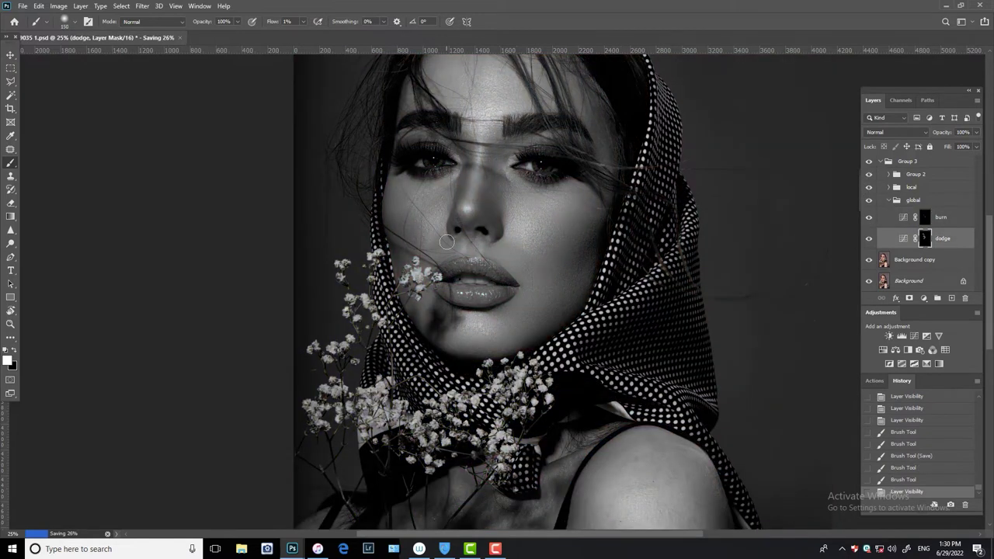
mouse_move(464, 236)
mouse_down()
mouse_move(447, 252)
mouse_move(434, 242)
mouse_move(438, 252)
mouse_move(448, 240)
mouse_up()
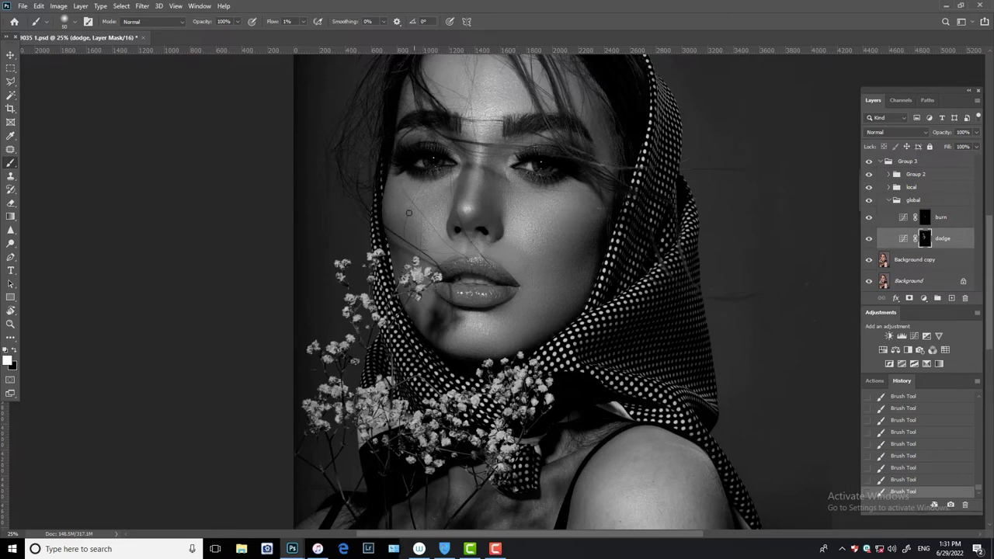
key(bracketright)
key(bracketright)
key(bracketright)
key(ctrl+comma)
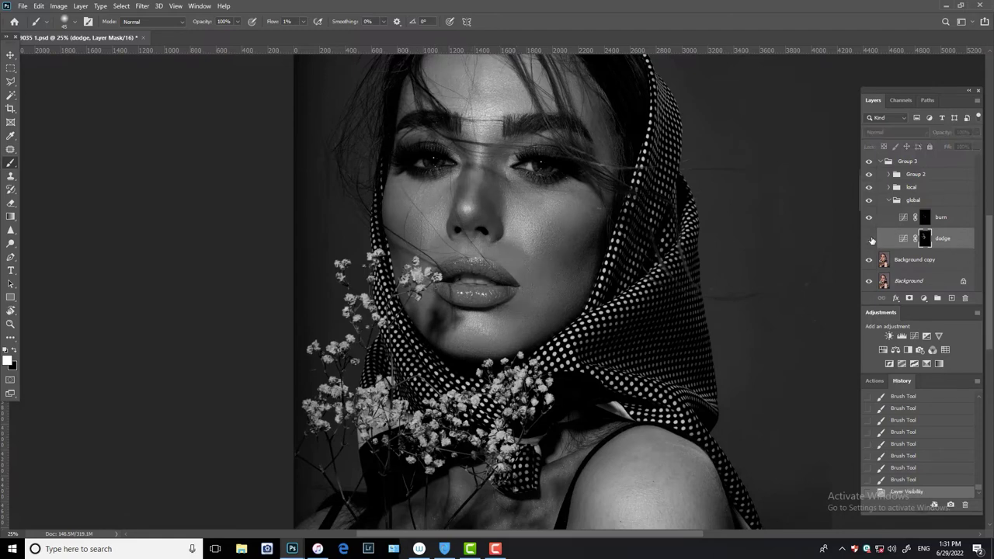
key(ctrl+comma)
Darken a spot below the eye on the burn mask, then faintly lighten the cheek below the eye
click(428, 199)
key(alt+bracketright)
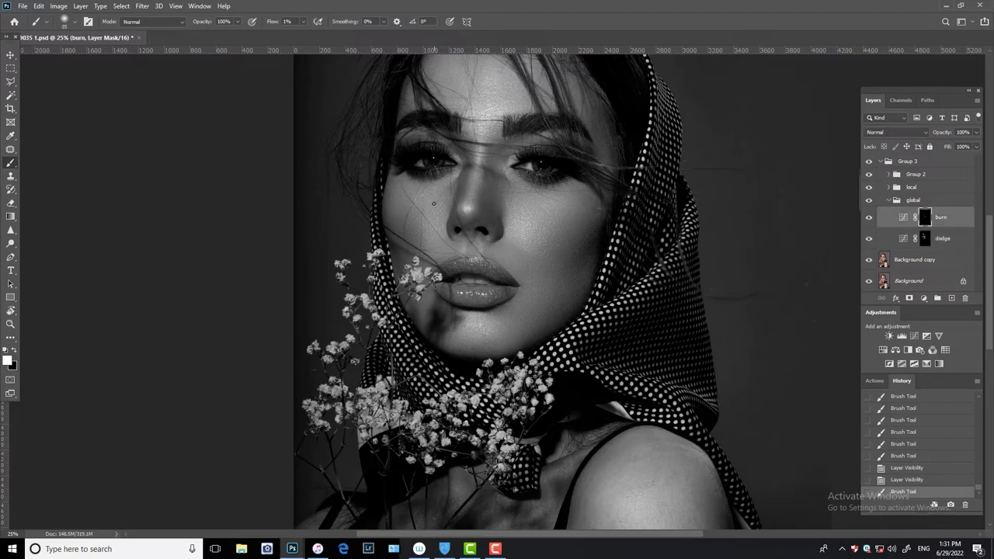
click(418, 198)
click(436, 187)
click(436, 186)
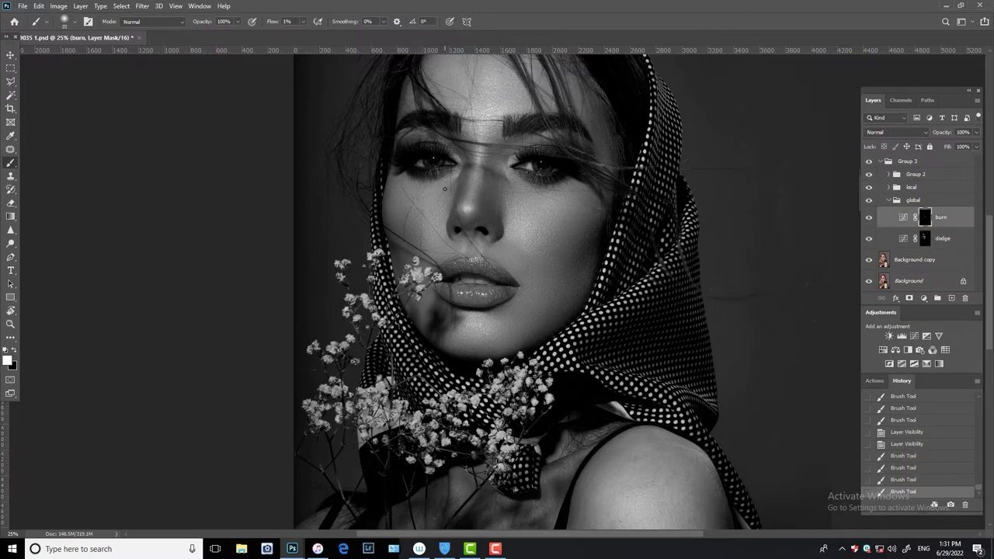
key(alt+bracketleft)
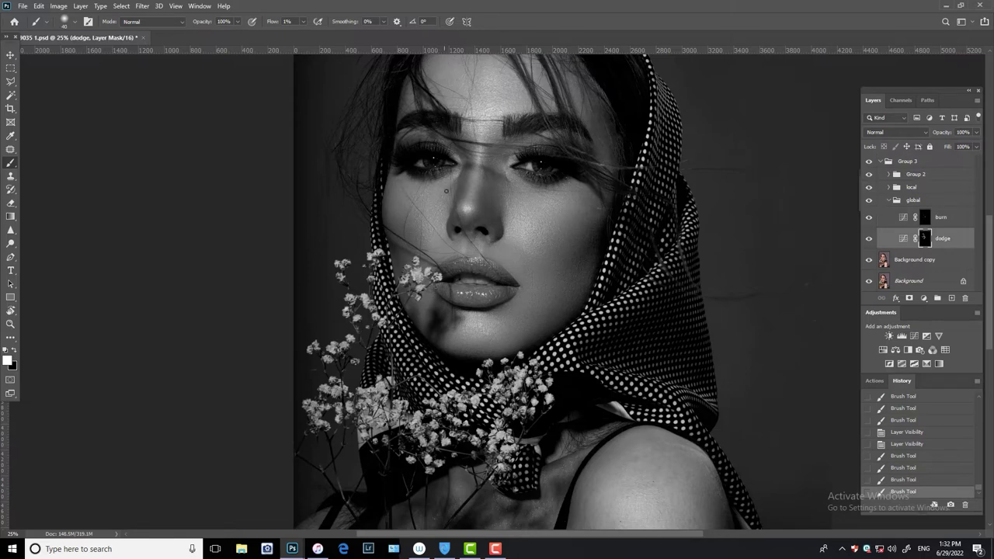
drag(444, 184, 439, 205)
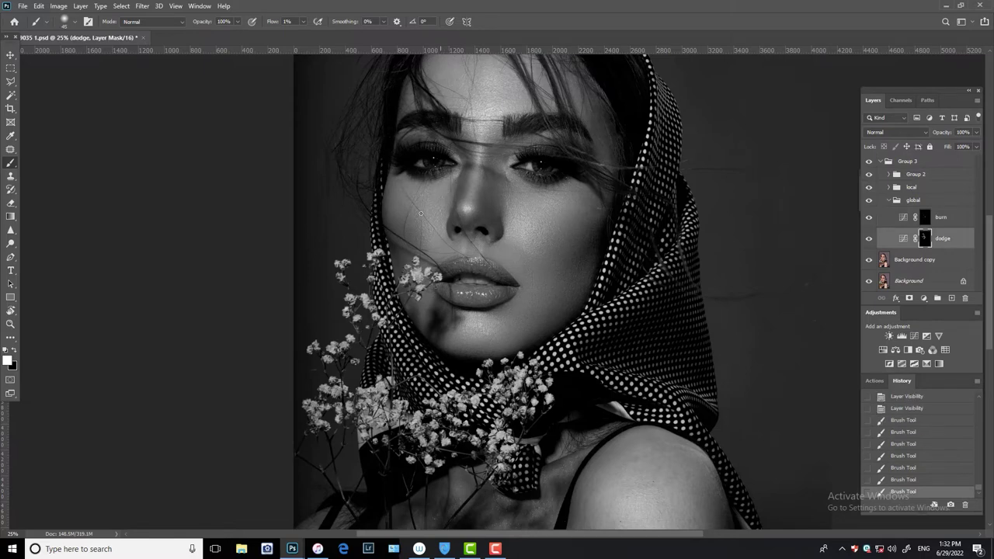
click(434, 190)
drag(436, 184, 434, 190)
Compare the result in colour by toggling Group 2 and the dodge layer's visibility
click(869, 174)
click(869, 239)
click(869, 240)
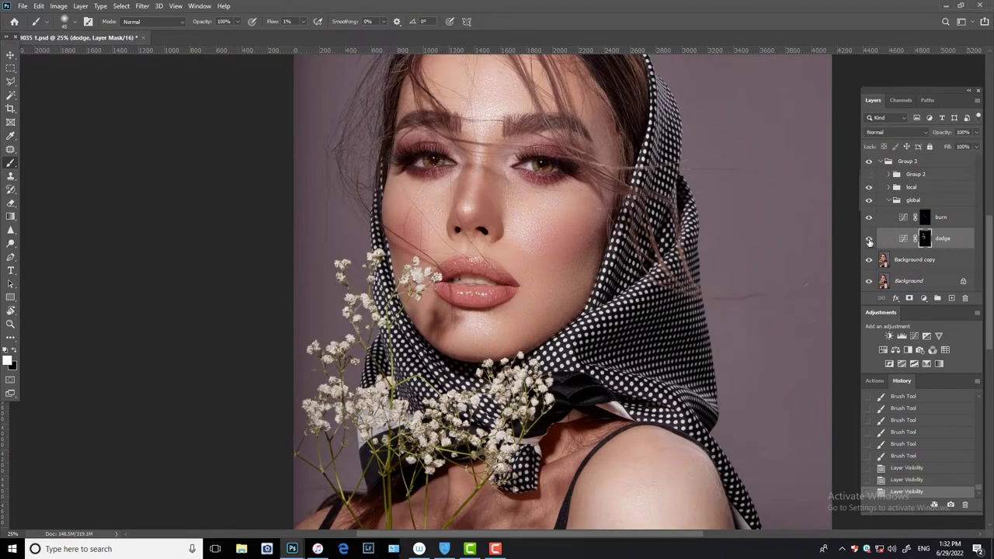
click(869, 239)
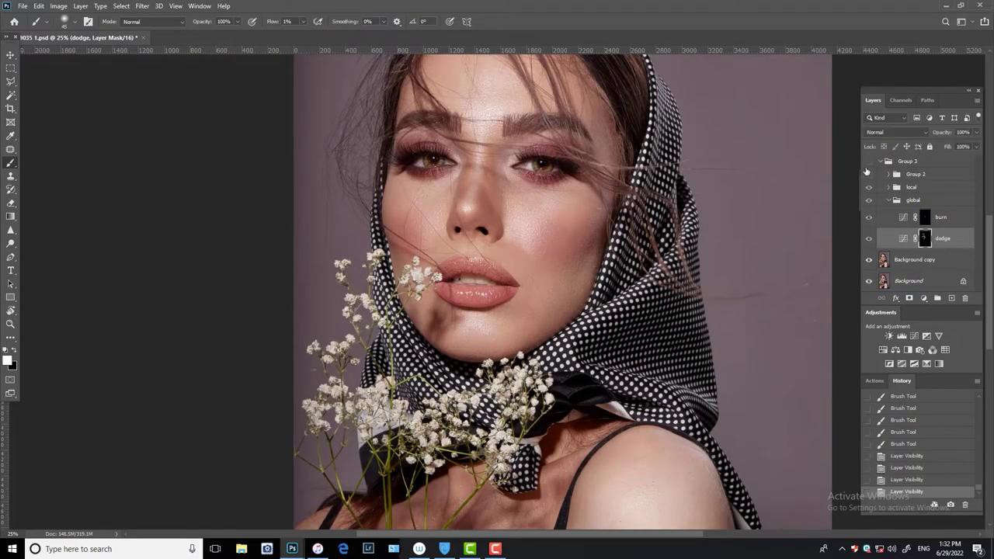
click(869, 238)
click(869, 174)
Lighten beneath the eye and dab out small dark patches across the cheek on the dodge mask
drag(441, 187, 446, 184)
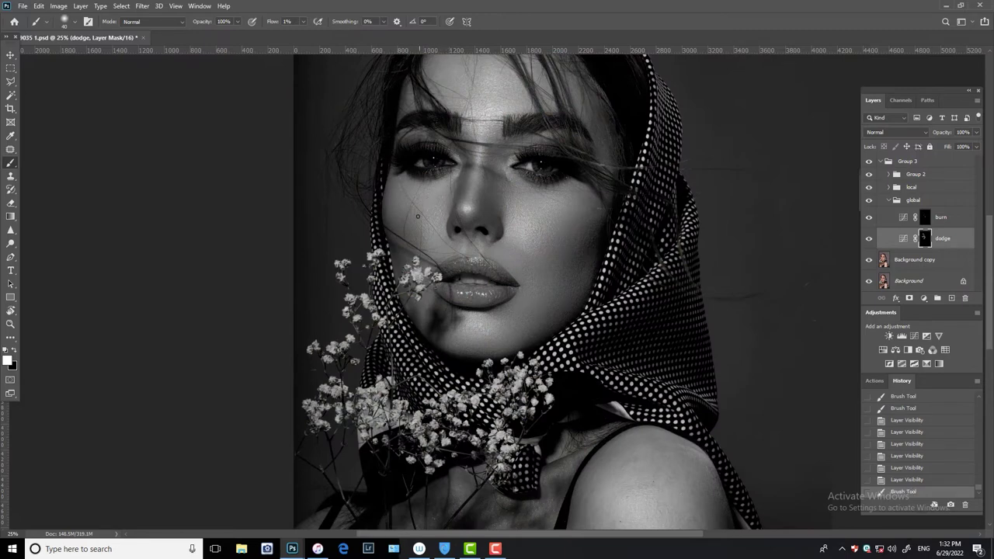
click(437, 213)
click(445, 224)
click(440, 230)
click(437, 242)
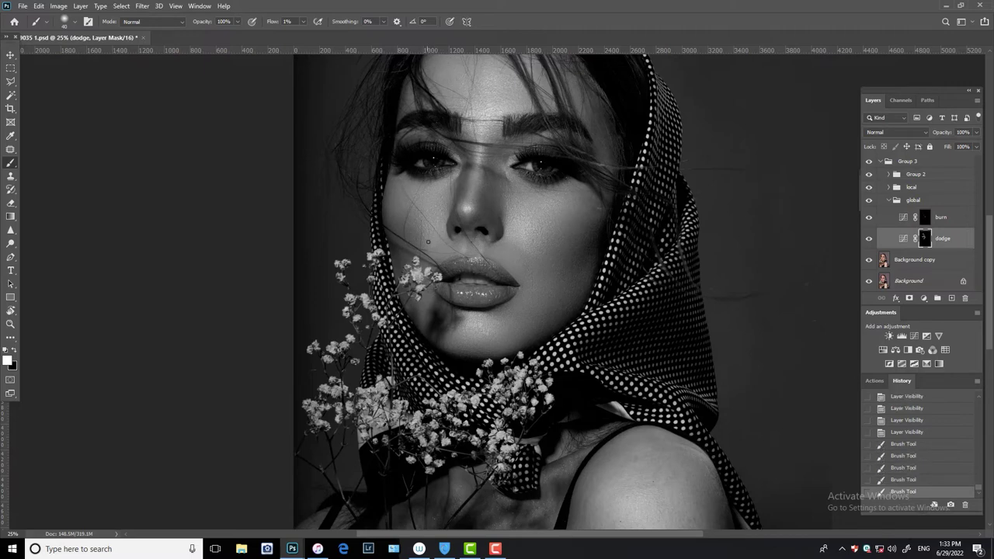
click(417, 234)
click(416, 237)
click(414, 241)
click(411, 245)
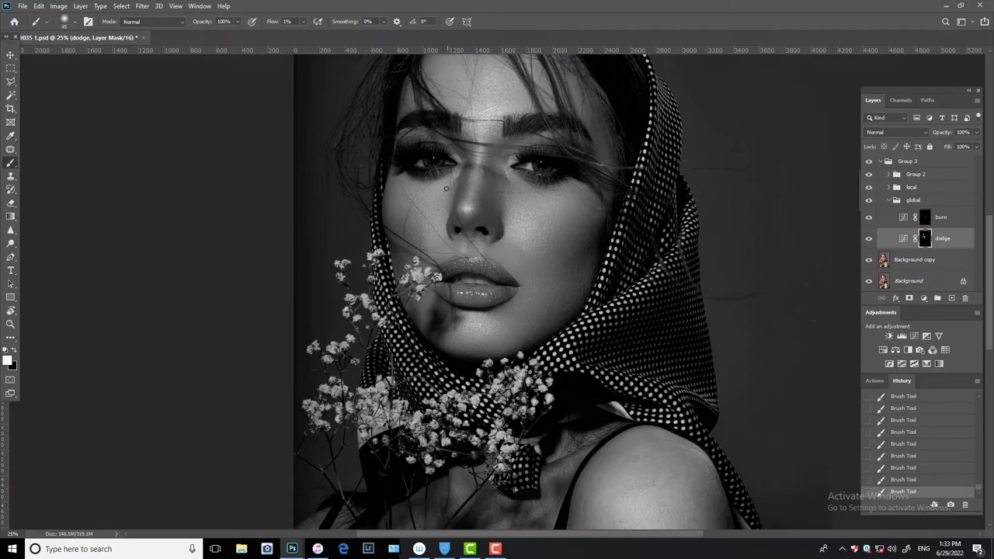
In the colour view at 50% zoom, lighten small spots beside the nose bridge on the dodge mask
click(869, 174)
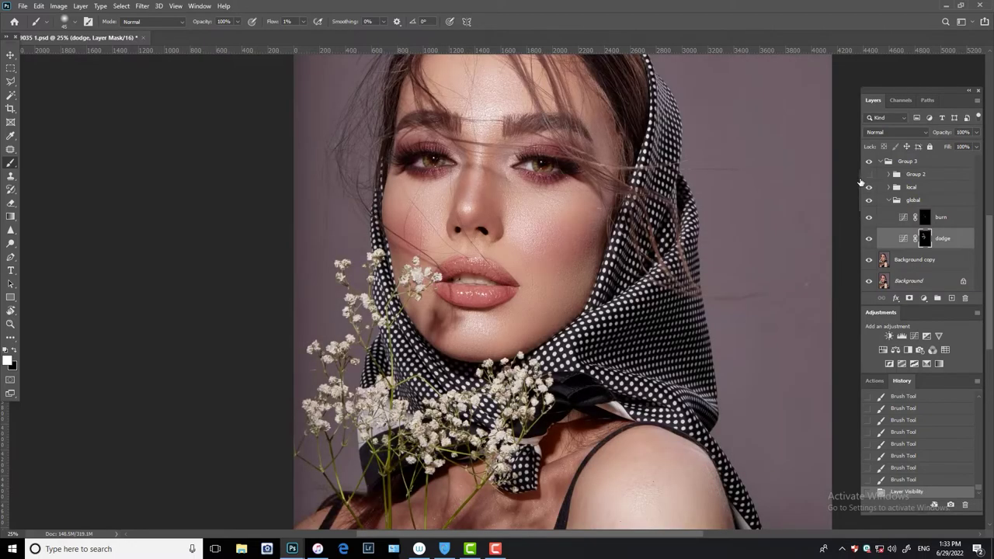
scroll(773, 262, up, 1)
scroll(773, 263, up, 1)
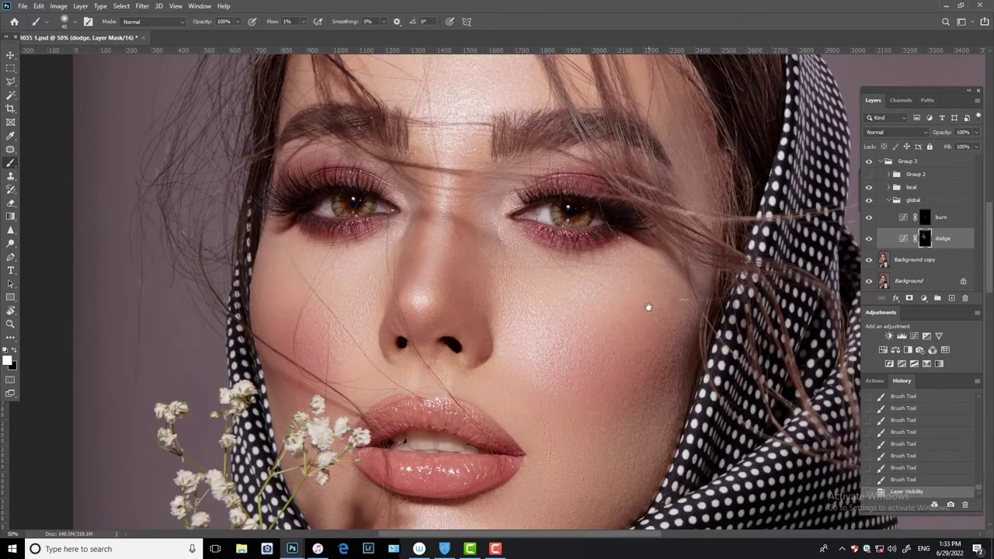
scroll(648, 307, up, 1)
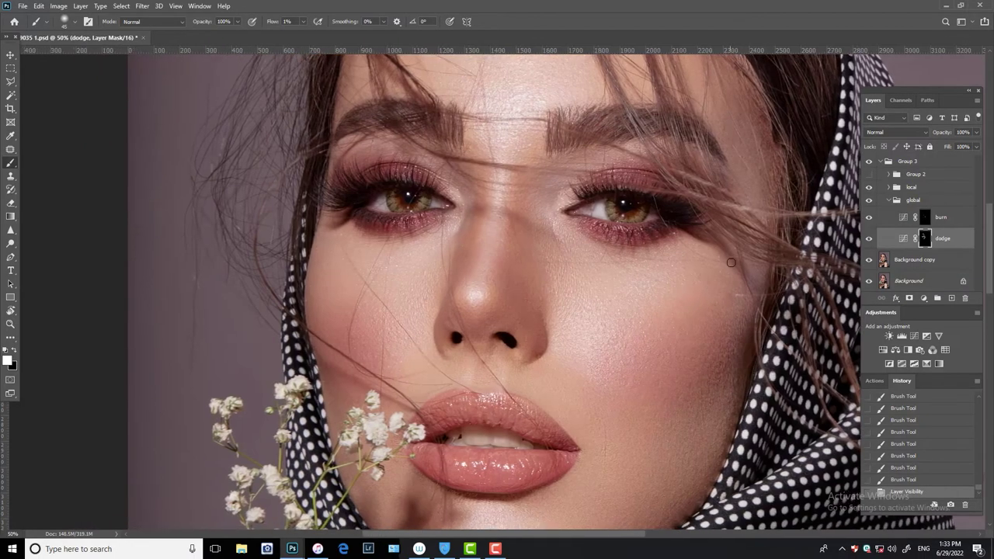
click(534, 227)
drag(519, 225, 520, 222)
click(521, 223)
click(525, 217)
click(559, 237)
click(542, 246)
click(538, 241)
click(533, 250)
Raise the brush flow to 3% in the options bar
click(506, 207)
click(304, 23)
drag(303, 24, 306, 24)
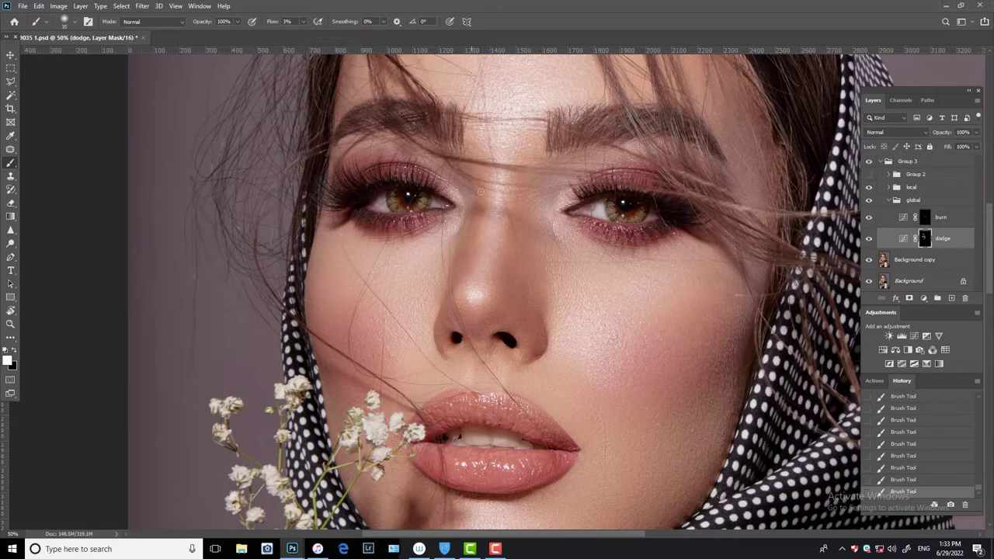
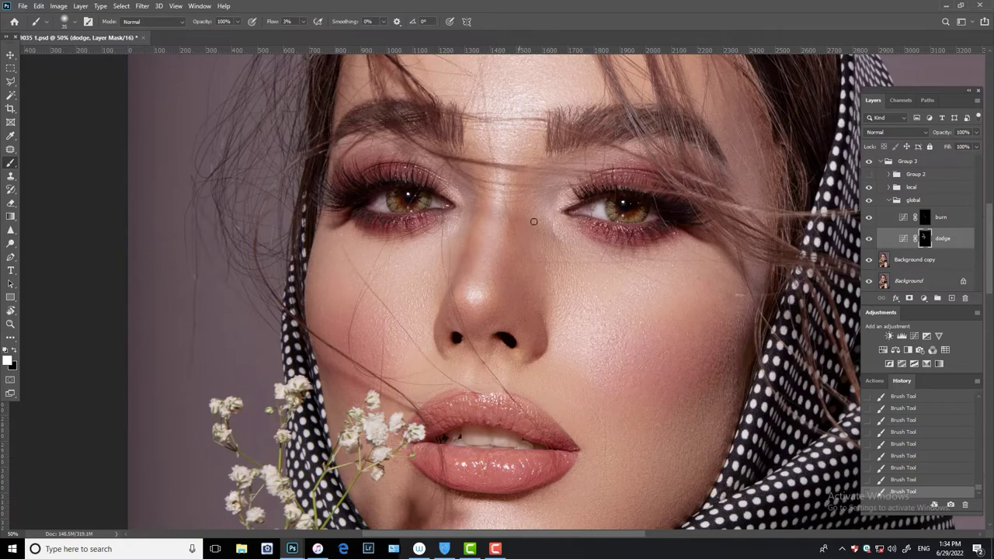
Zoom out and toggle the global dodge layer off and on to compare
key(ctrl+minus)
click(869, 239)
click(869, 238)
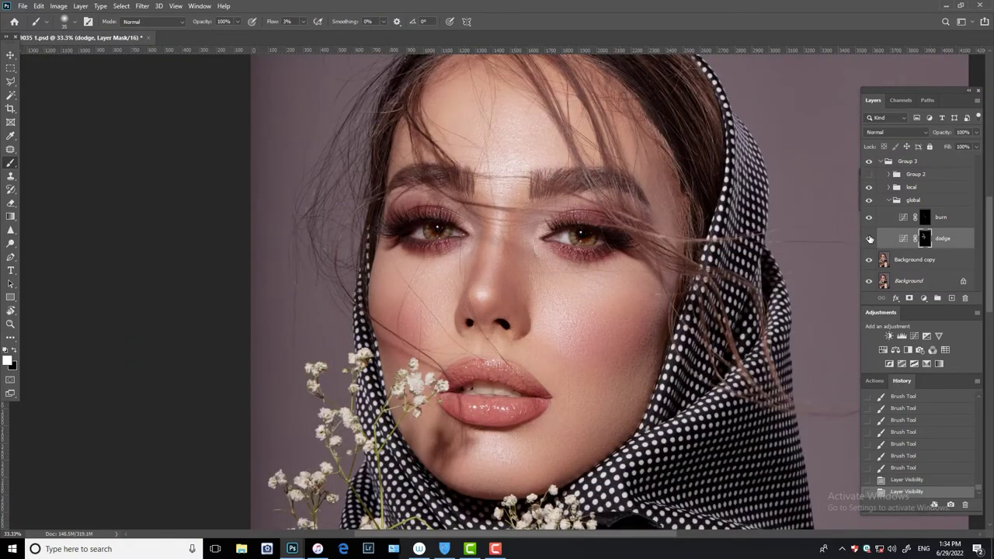
click(869, 217)
click(870, 218)
Darken small areas down the face on the global burn mask
click(925, 218)
key(ctrl+plus)
click(469, 235)
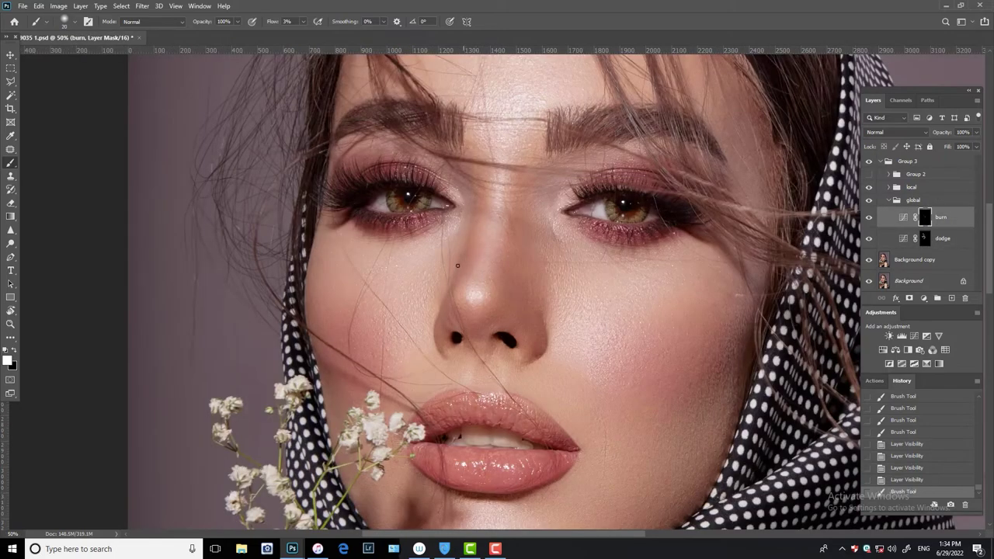
click(469, 235)
click(466, 245)
click(463, 256)
click(461, 267)
click(458, 276)
click(455, 286)
click(452, 296)
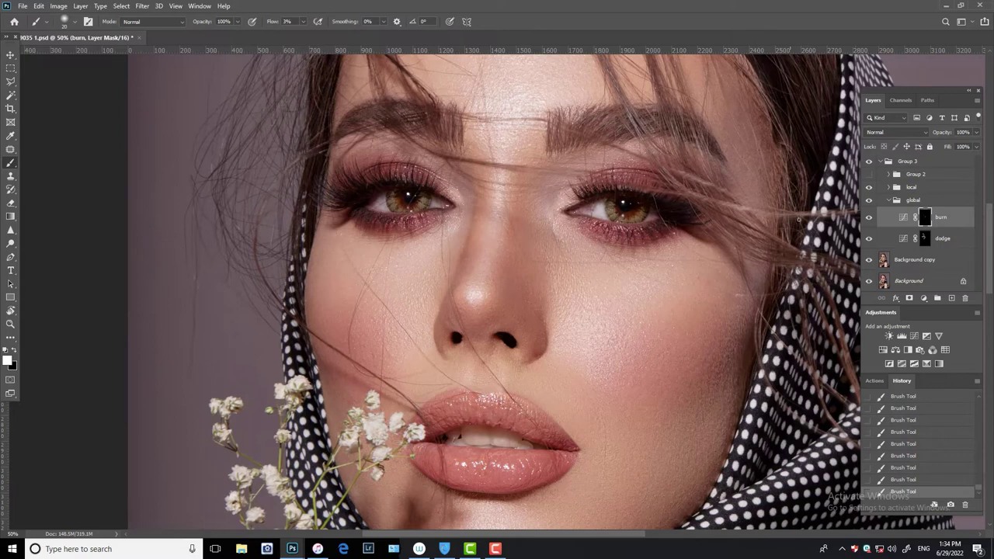
Select the global dodge mask and set a size 15 brush at about 2% flow
click(925, 238)
click(304, 21)
drag(299, 36, 296, 37)
key(bracketleft)
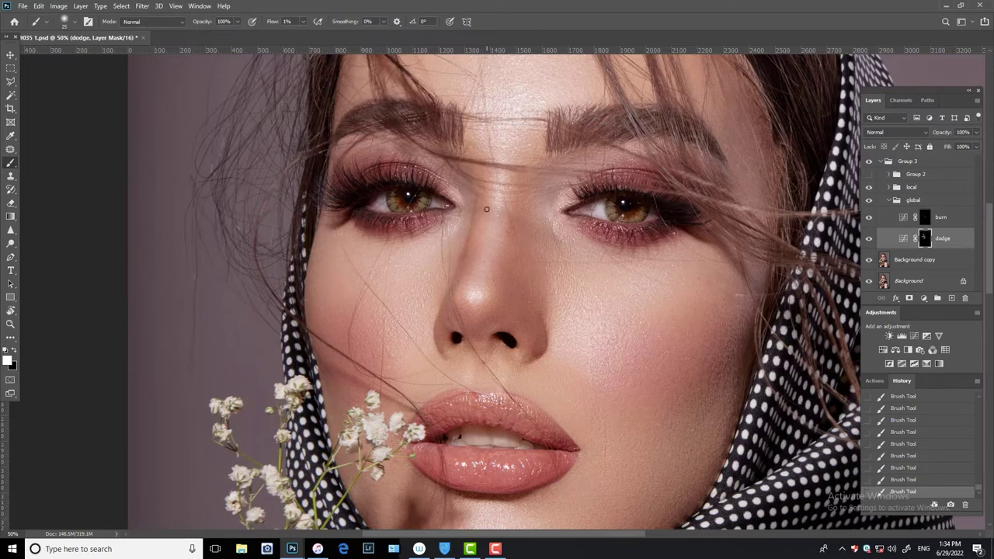
click(304, 22)
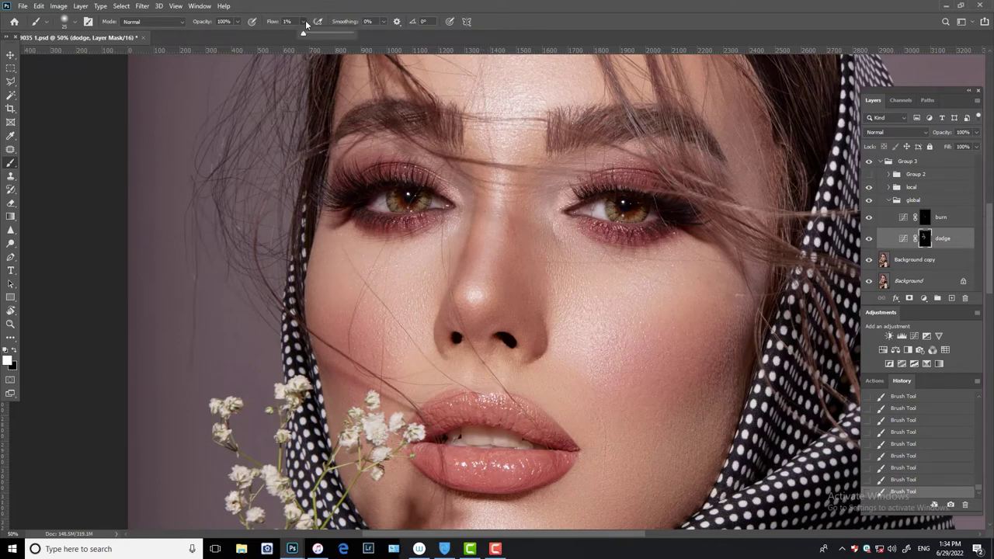
click(514, 228)
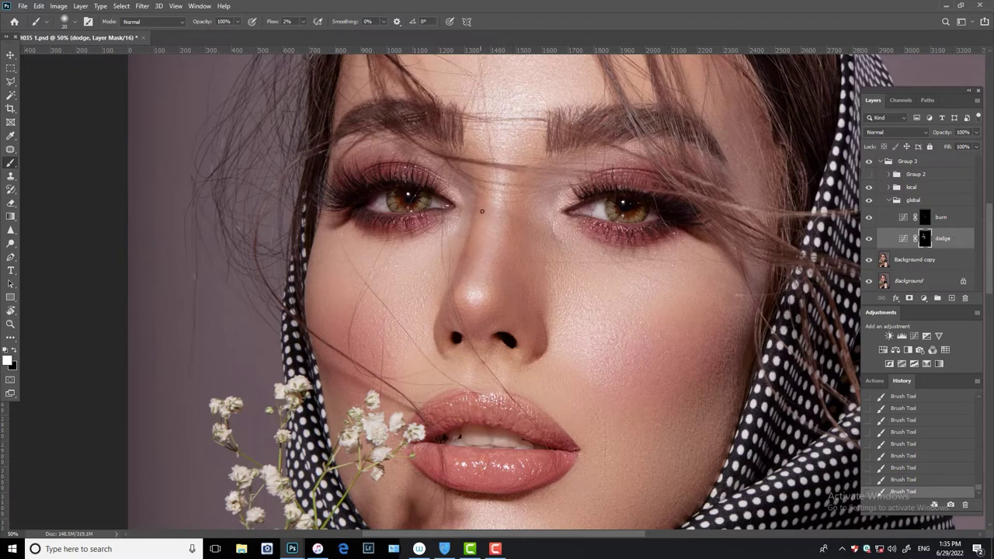
Collapse the global group, expand the local group, and select its dodge mask with a white size 15 brush
click(897, 201)
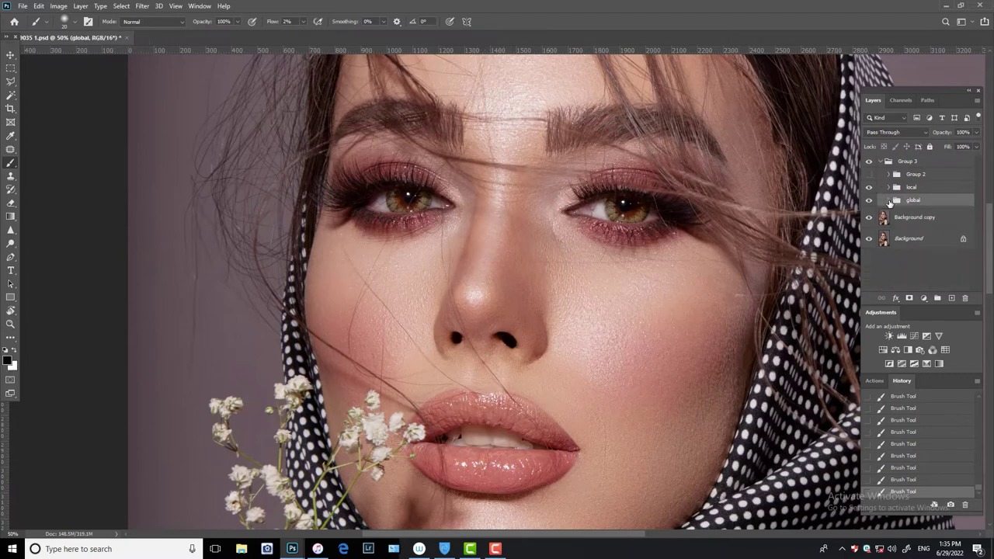
click(890, 187)
click(927, 229)
key(x)
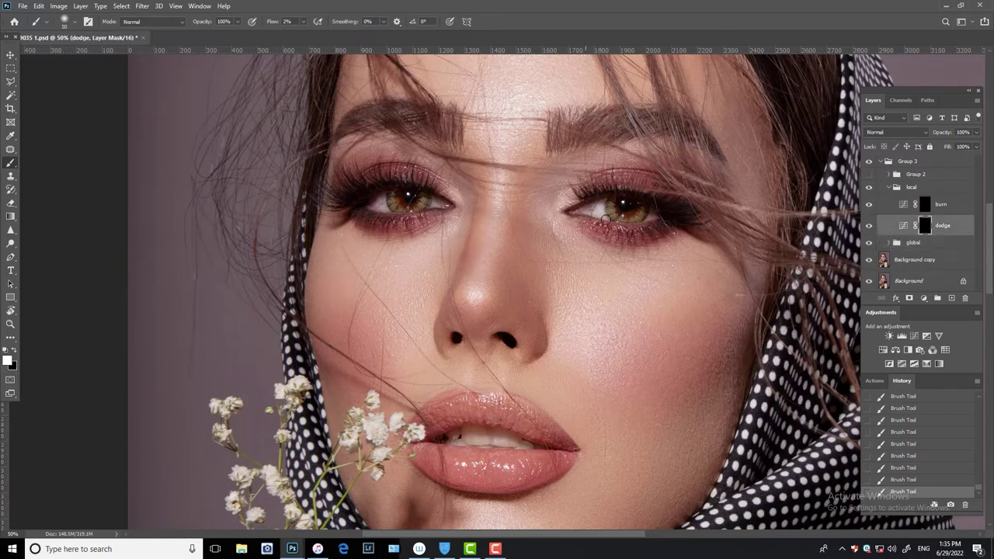
key(bracketleft)
key(bracketright)
key(bracketright)
key(bracketright)
key(bracketright)
key(bracketleft)
key(bracketleft)
key(bracketleft)
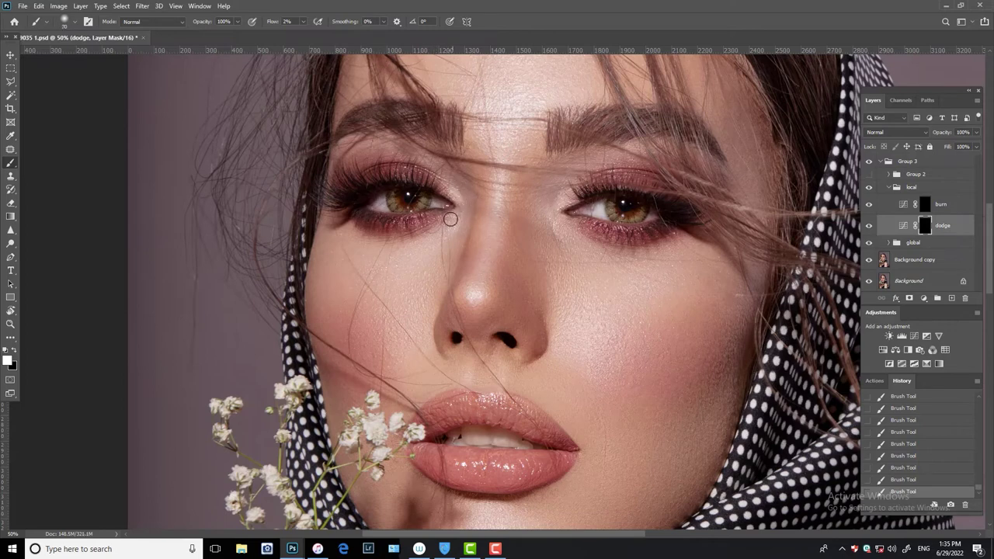
key(bracketleft)
key(bracketleft)
key(bracketleft)
Toggle the local dodge layer to compare, then brighten areas around the lower lip
scroll(497, 287, down, 5)
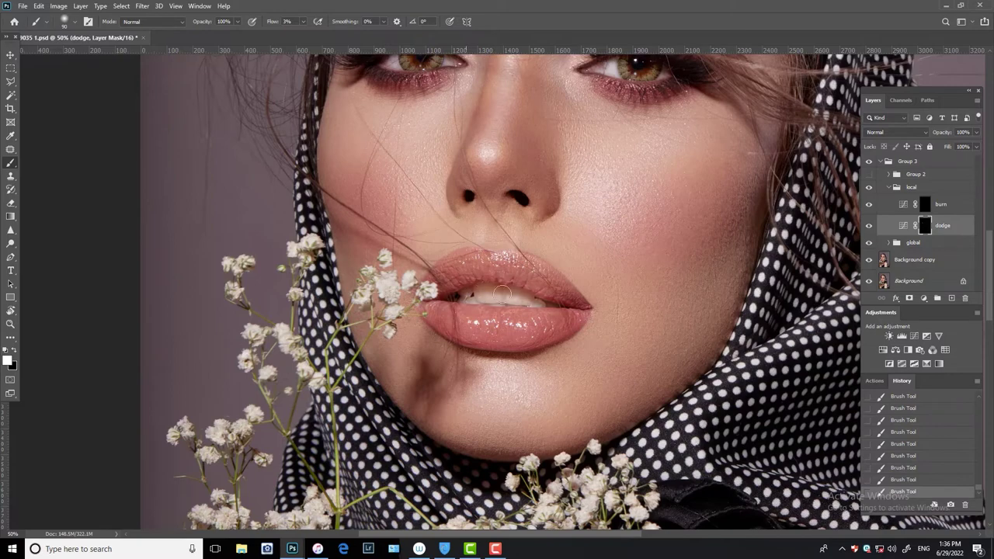
click(867, 243)
click(868, 242)
scroll(668, 342, up, 3)
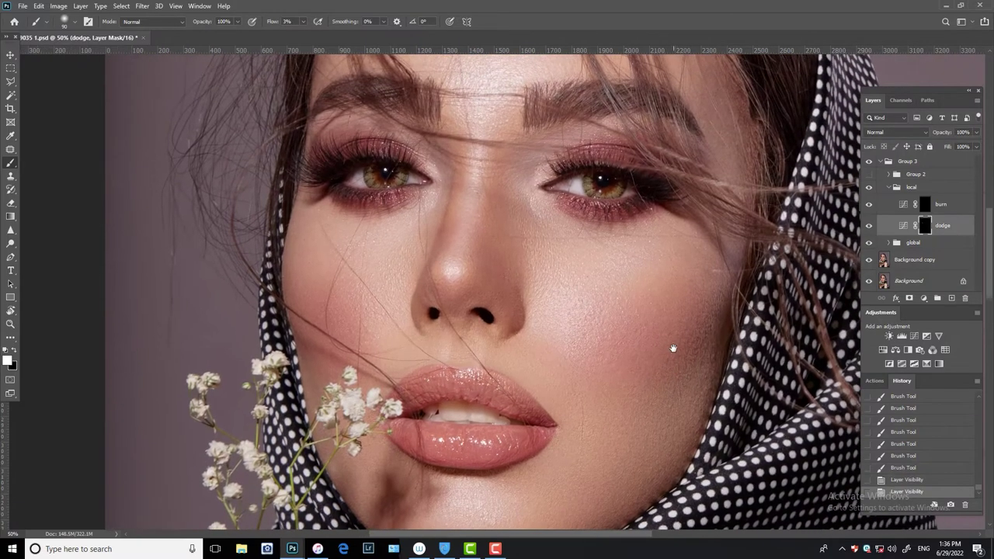
scroll(668, 342, up, 2)
drag(664, 339, 683, 271)
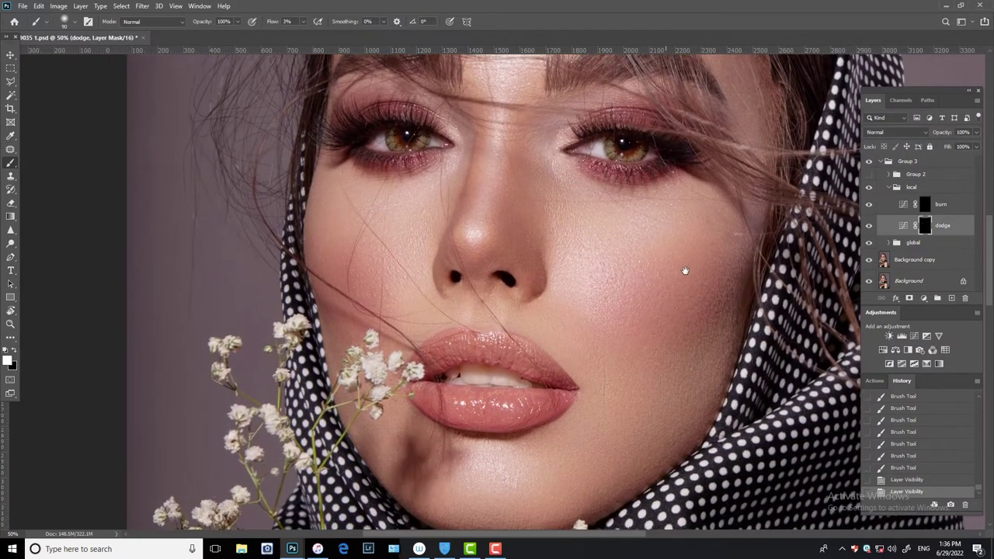
click(556, 408)
mouse_move(556, 414)
mouse_down()
mouse_move(544, 402)
mouse_move(492, 395)
mouse_up()
key(bracketleft)
key(bracketleft)
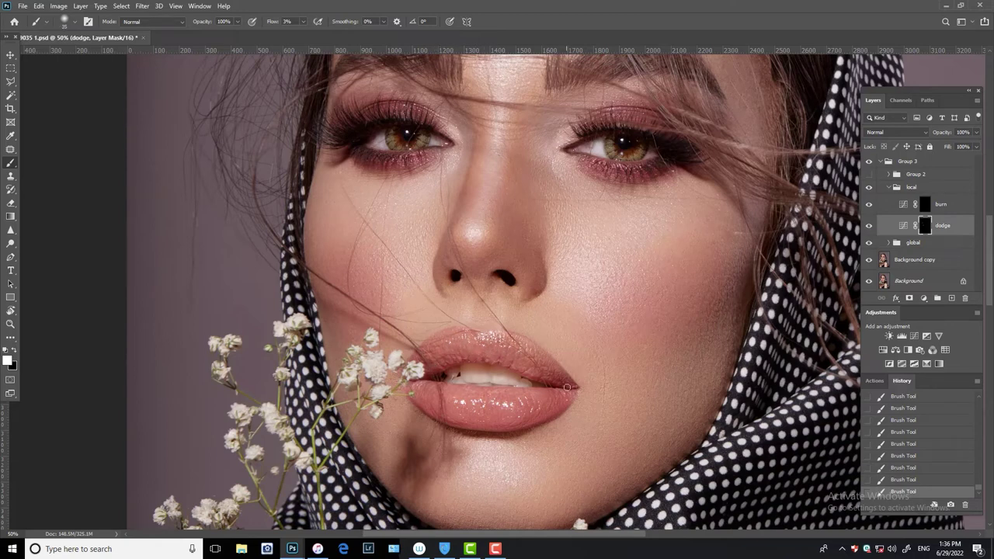
Compare the dodge layer, set flow to 1%, and brighten a spot below the nose
click(870, 226)
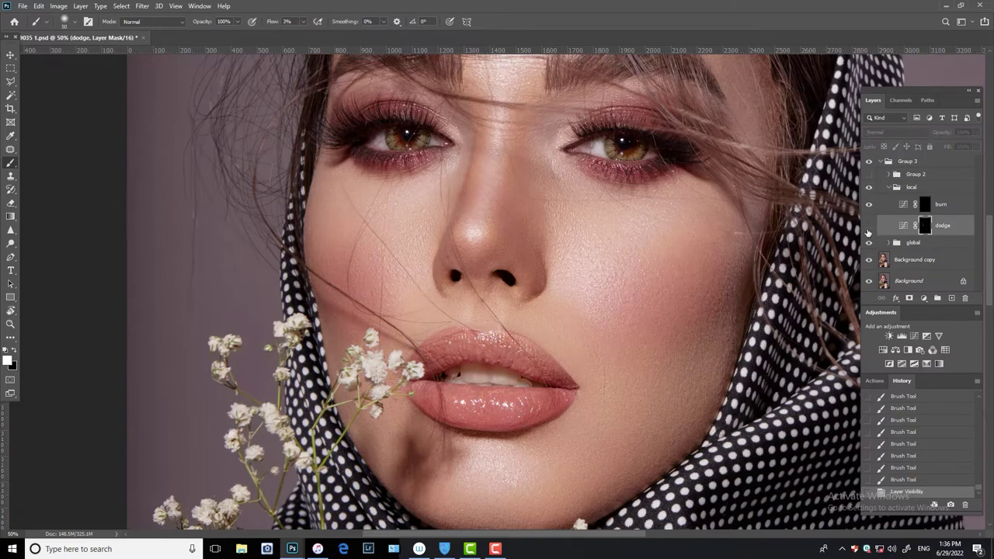
click(869, 226)
scroll(706, 311, up, 2)
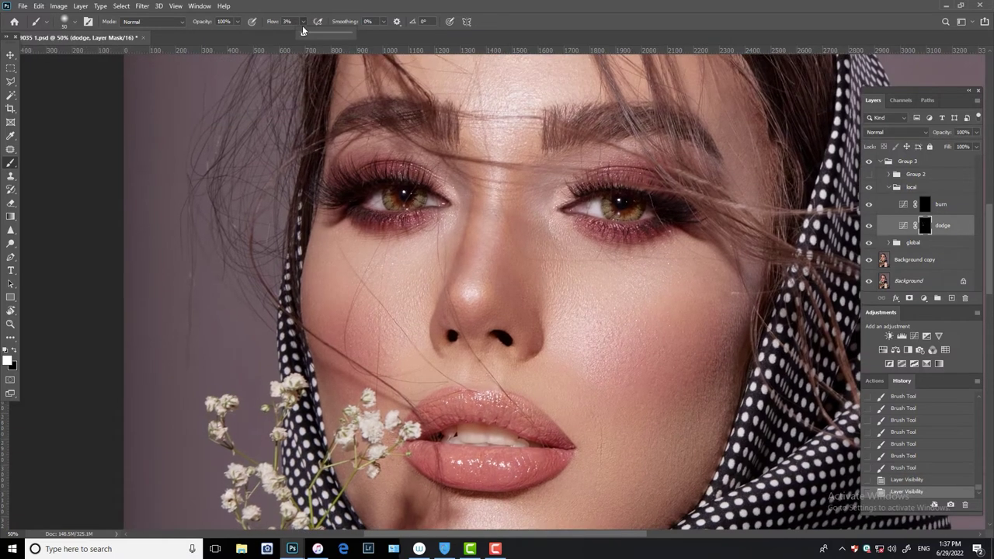
key(shift+0)
key(shift+1)
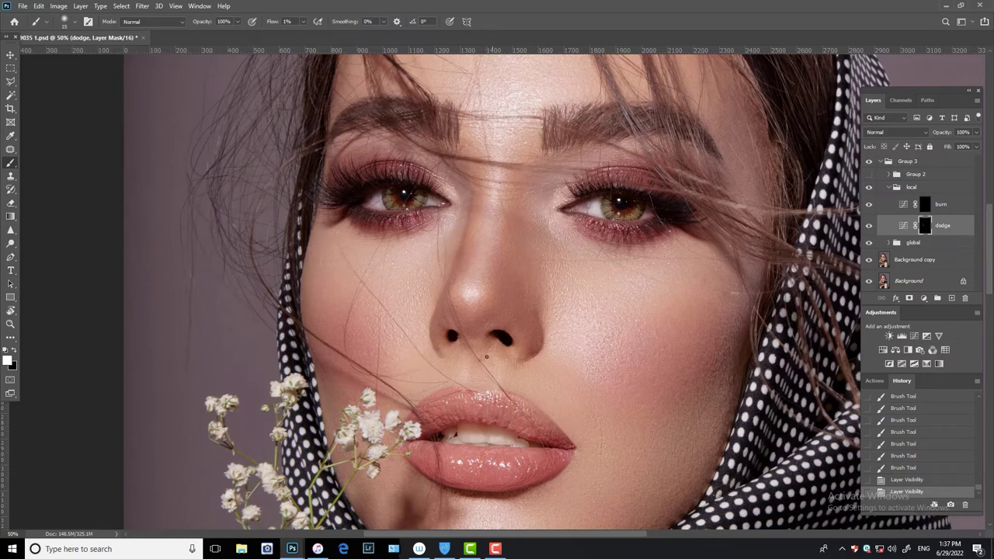
click(483, 350)
click(483, 351)
click(483, 350)
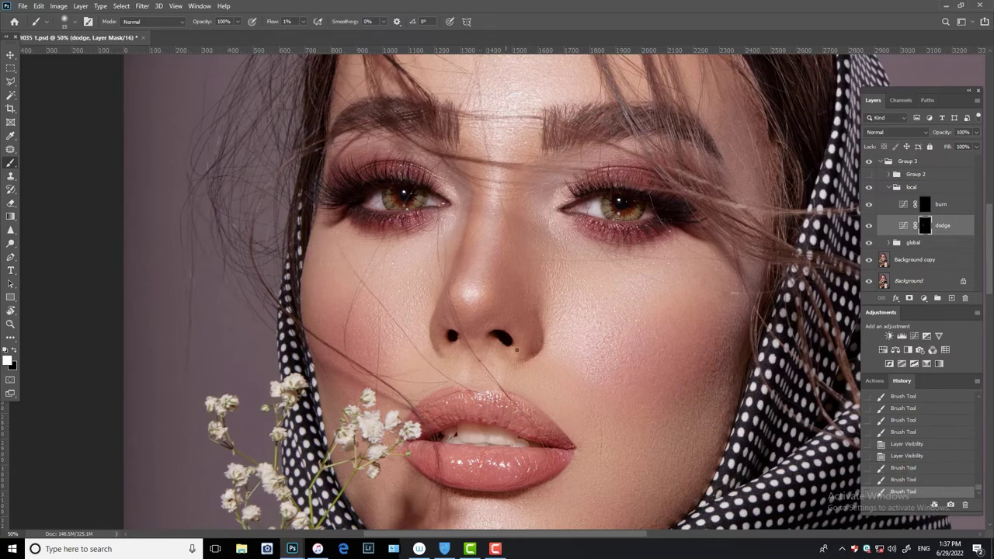
Darken spots below the nose on the local burn mask
click(483, 350)
click(925, 204)
click(514, 349)
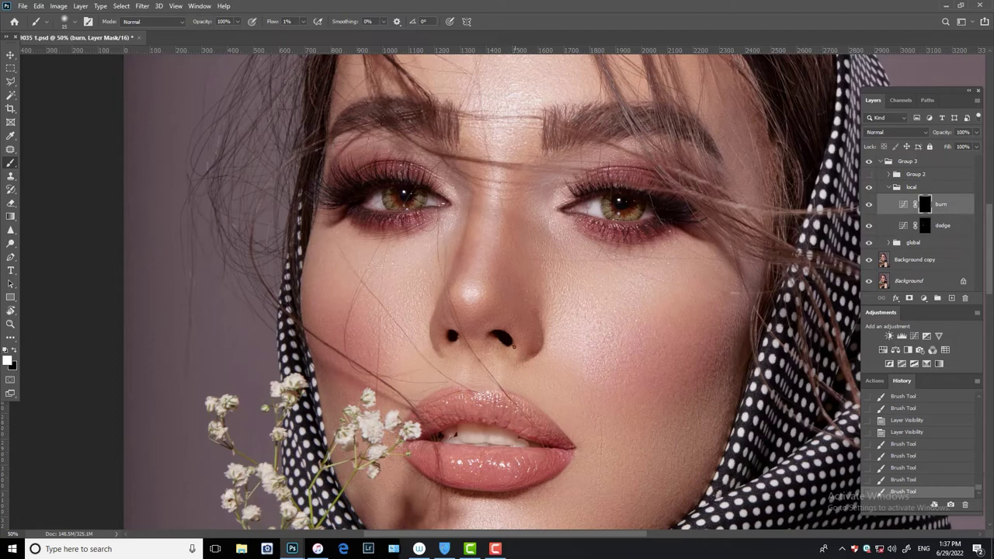
click(515, 351)
click(511, 357)
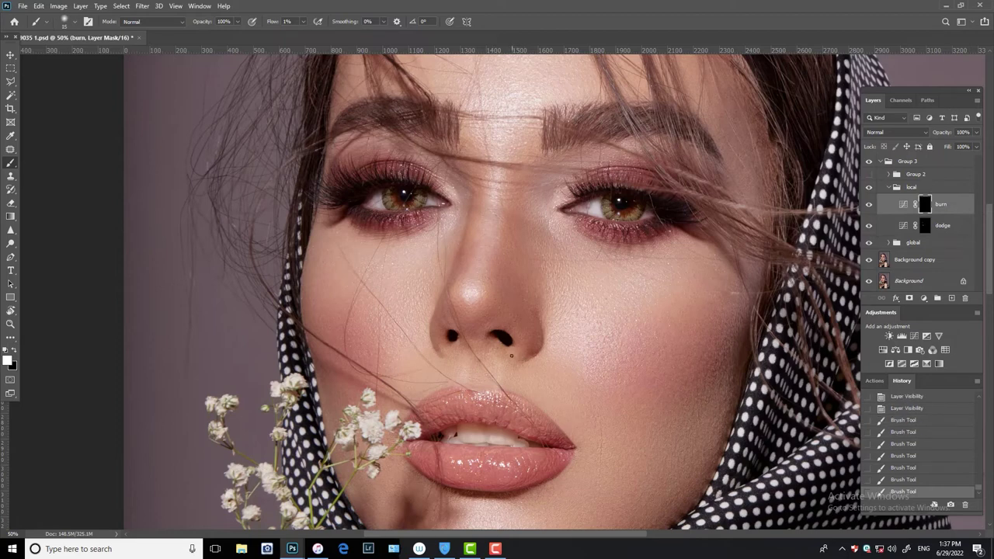
click(511, 354)
Brighten another spot on the dodge mask and resize the brush to 15-20 on the burn mask
key(alt+bracketleft)
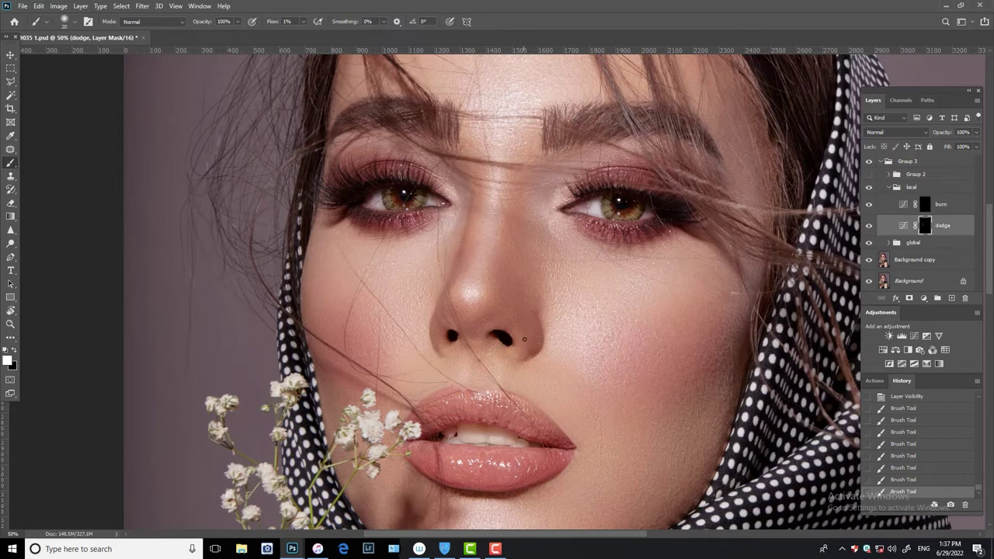
click(538, 327)
key(alt+bracketright)
key(bracketleft)
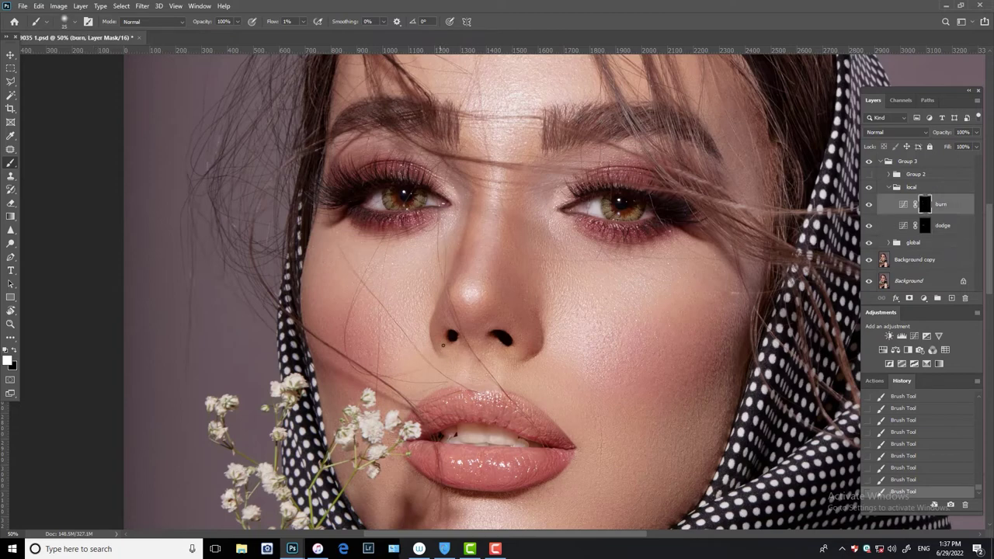
key(bracketright)
click(911, 230)
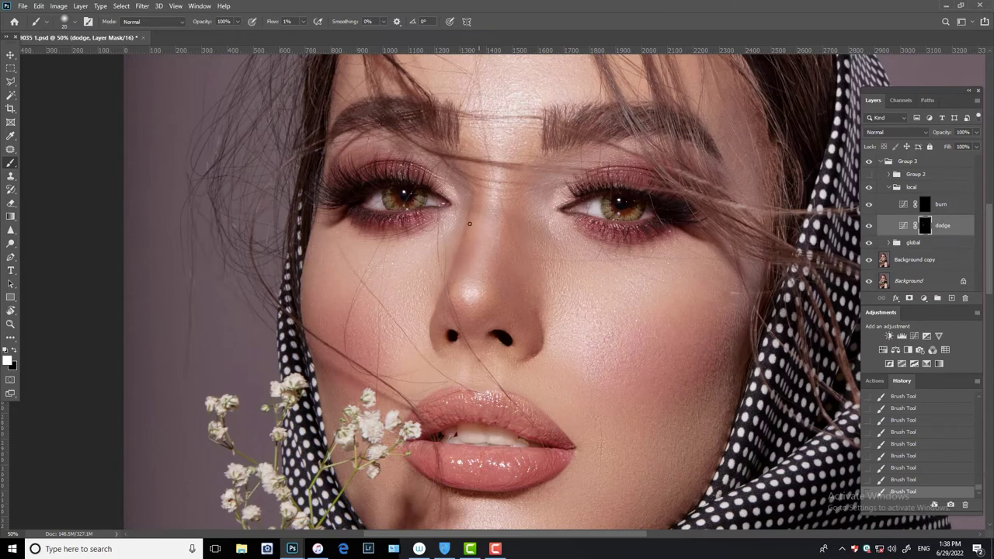
Compare the dodge layer, then brighten shadows under both eyes at 30% flow, brush size 100
click(869, 225)
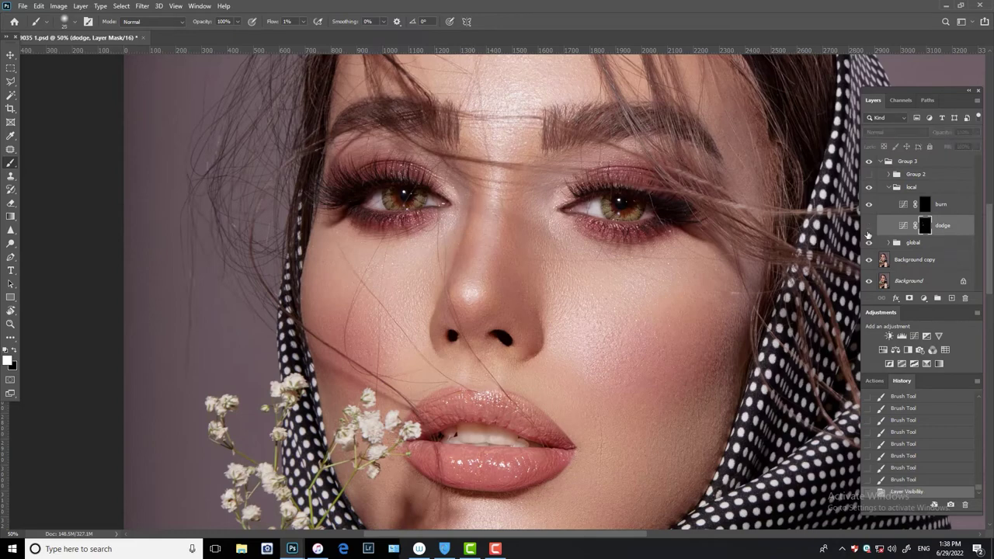
click(869, 225)
key(ctrl+minus)
key(ctrl+minus)
key(ctrl+plus)
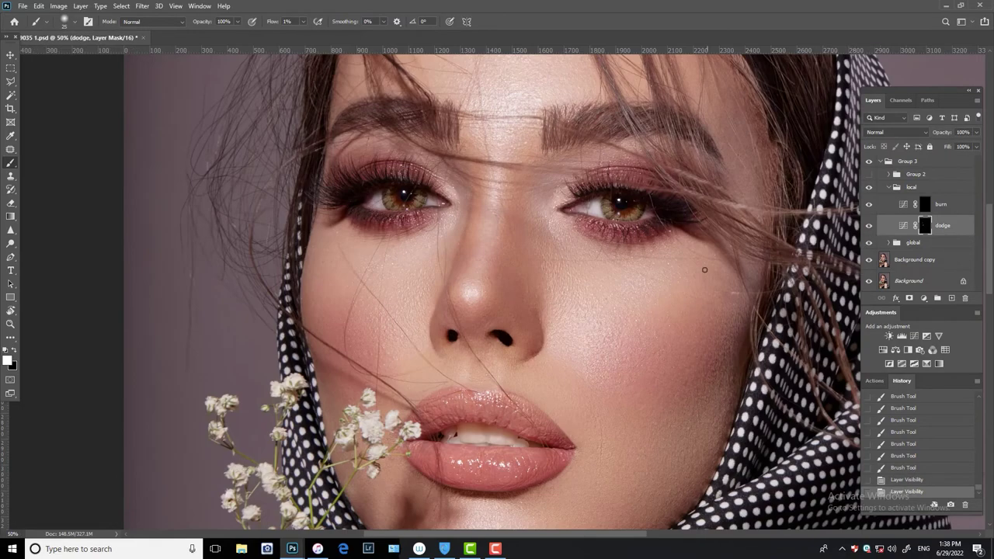
key(ctrl+plus)
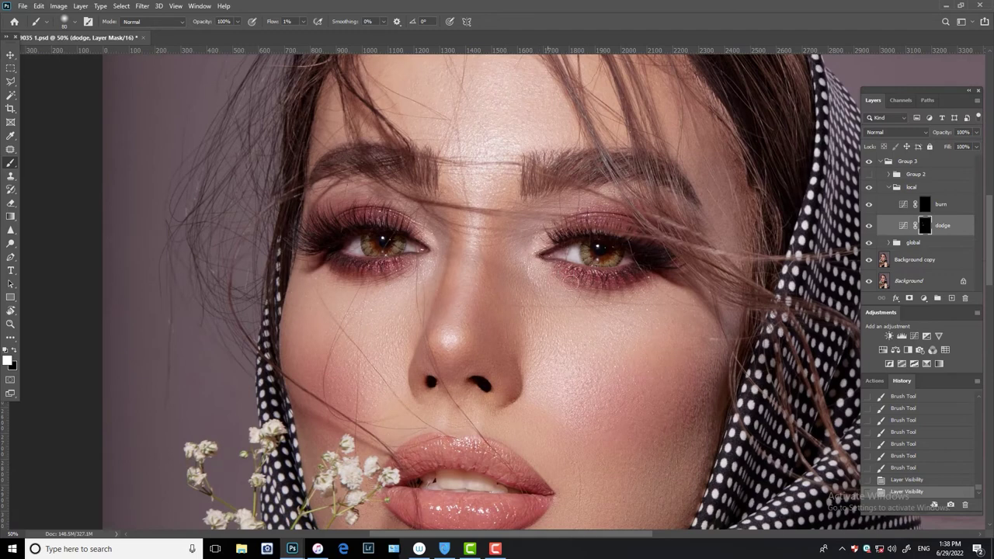
click(575, 225)
click(524, 165)
key(shift+3)
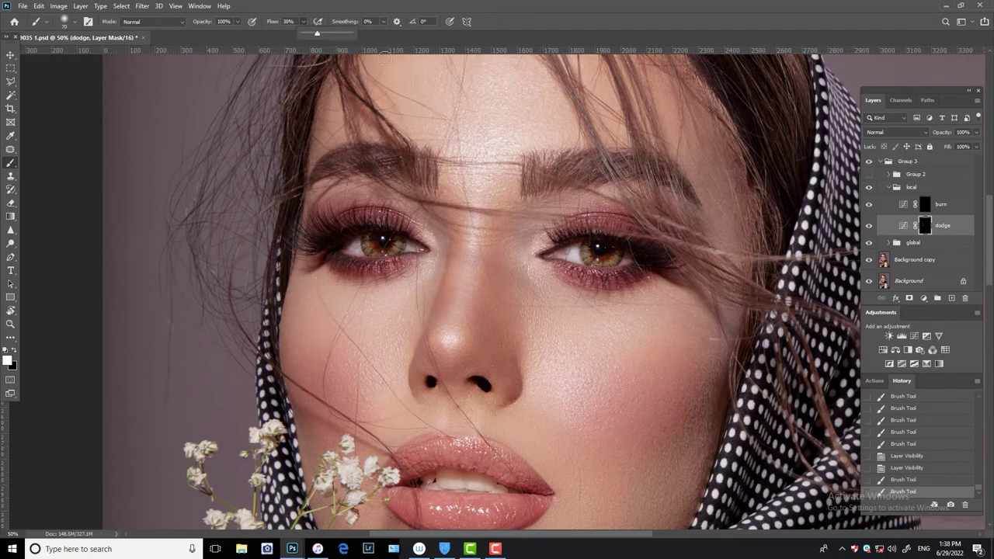
key(bracketright)
key(bracketright)
drag(559, 272, 610, 278)
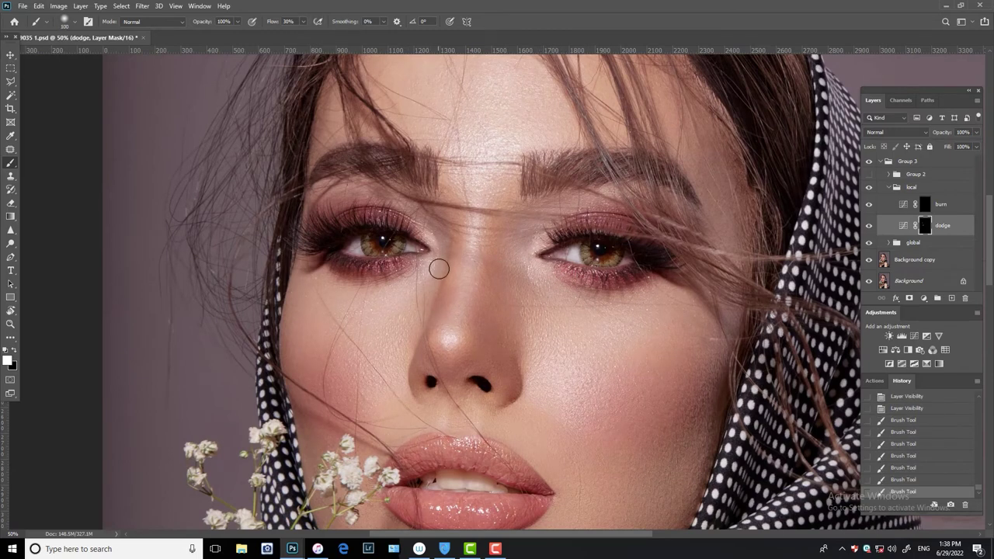
drag(440, 269, 411, 259)
Recenter the face, set the dodge mask brush back to 1% flow, and collapse Group 3
key(alt+bracketright)
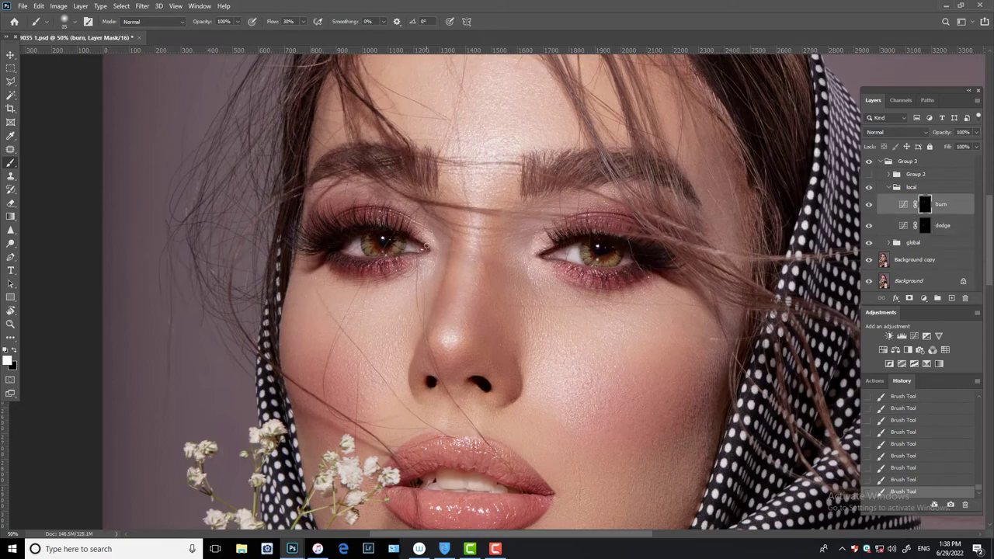
key(ctrl+minus)
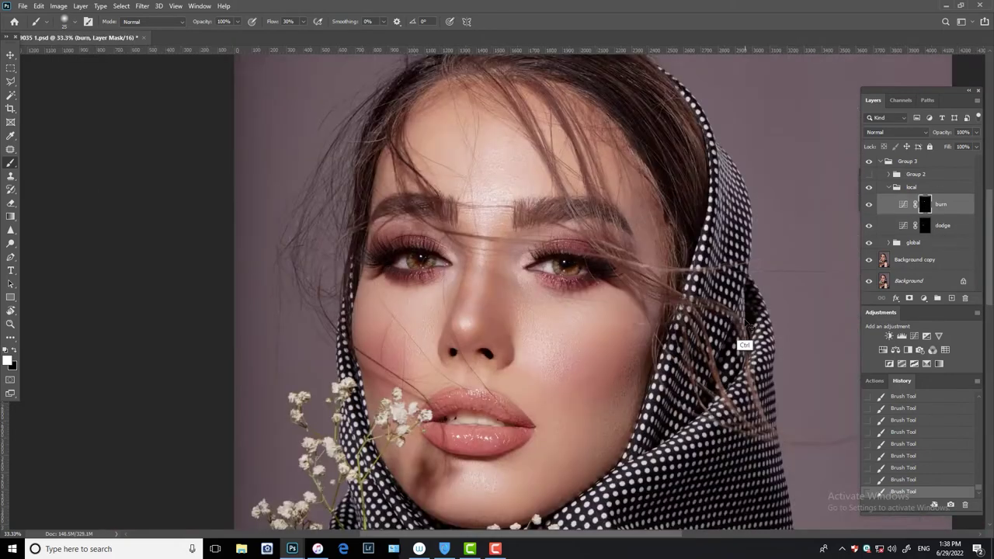
key(ctrl+minus)
key(ctrl+plus)
drag(688, 381, 701, 340)
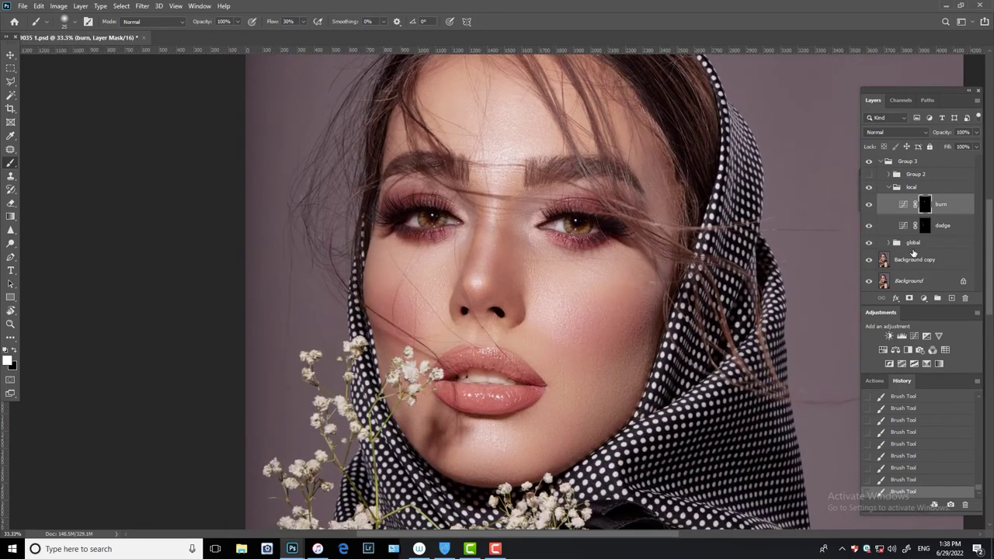
click(932, 225)
click(514, 339)
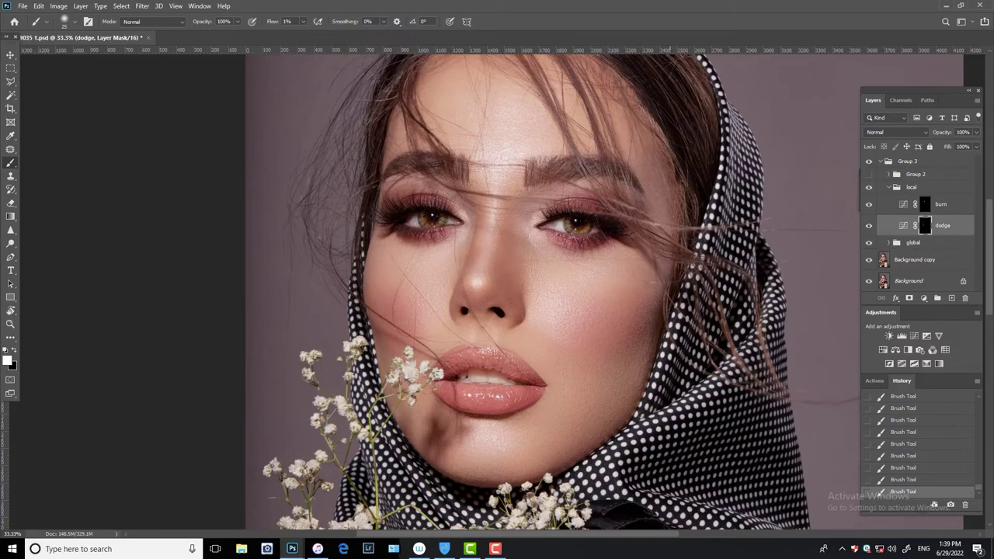
click(890, 167)
Zoom in and toggle the retouch group and Group 3 visibility to compare before and after
key(ctrl+comma)
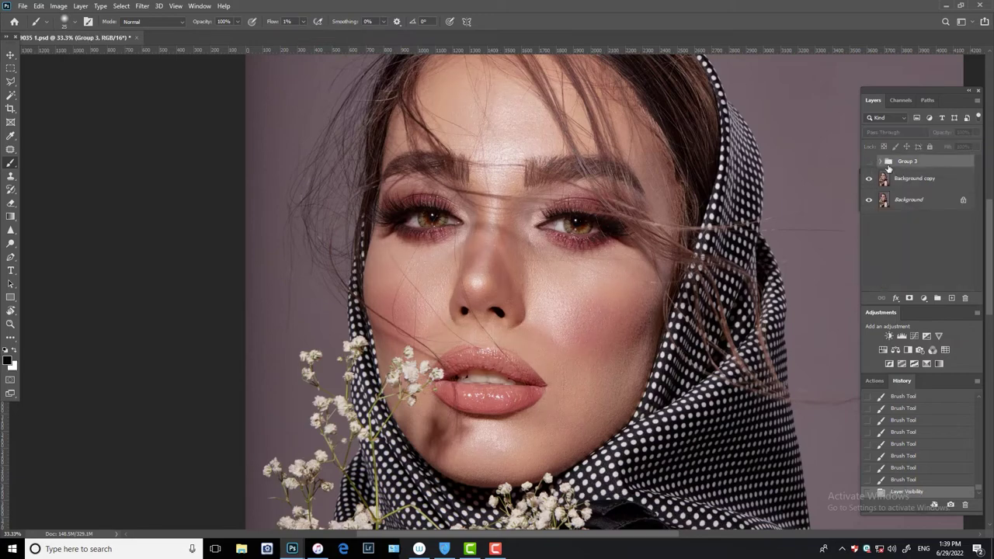
key(ctrl+comma)
key(ctrl+plus)
key(ctrl+plus)
drag(790, 271, 688, 166)
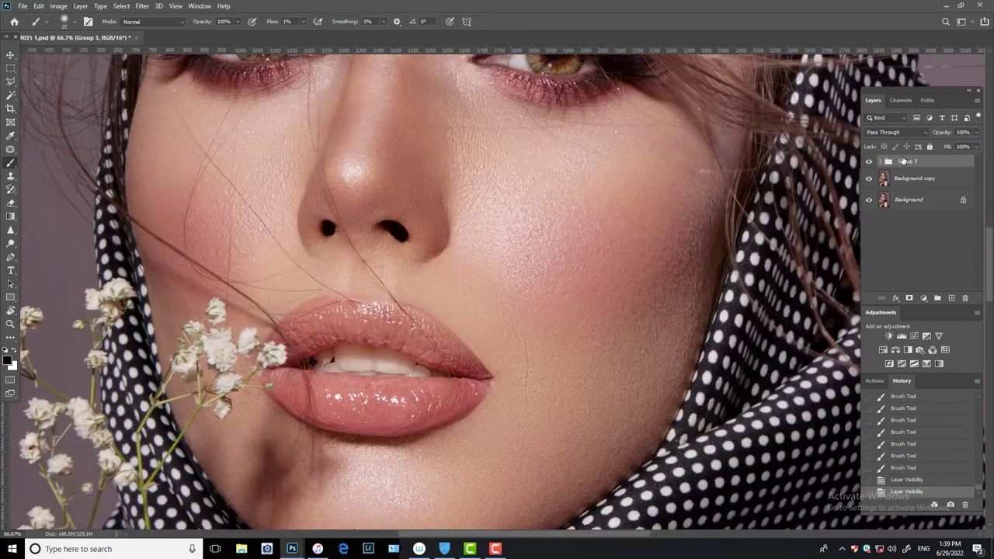
key(ctrl+comma)
key(ctrl+comma)
scroll(722, 311, up, 5)
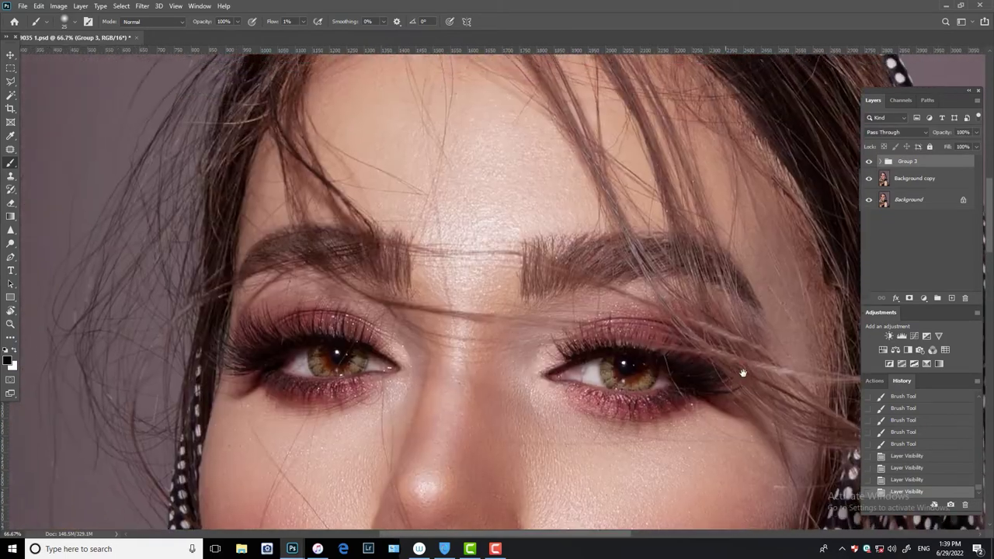
scroll(761, 311, up, 5)
click(869, 179)
click(869, 178)
click(869, 161)
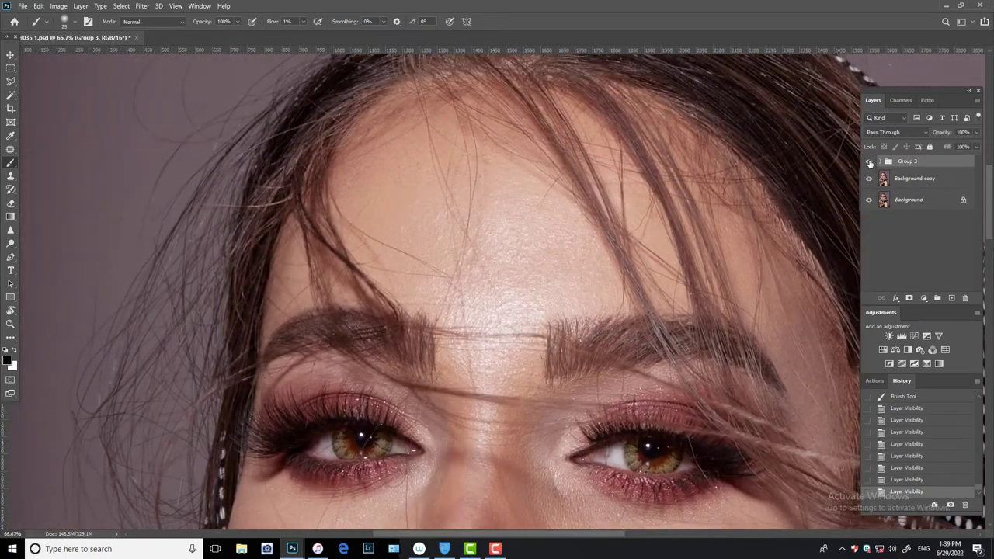
click(869, 161)
mouse_move(566, 434)
mouse_down()
mouse_move(643, 233)
mouse_move(656, 125)
mouse_up()
click(869, 161)
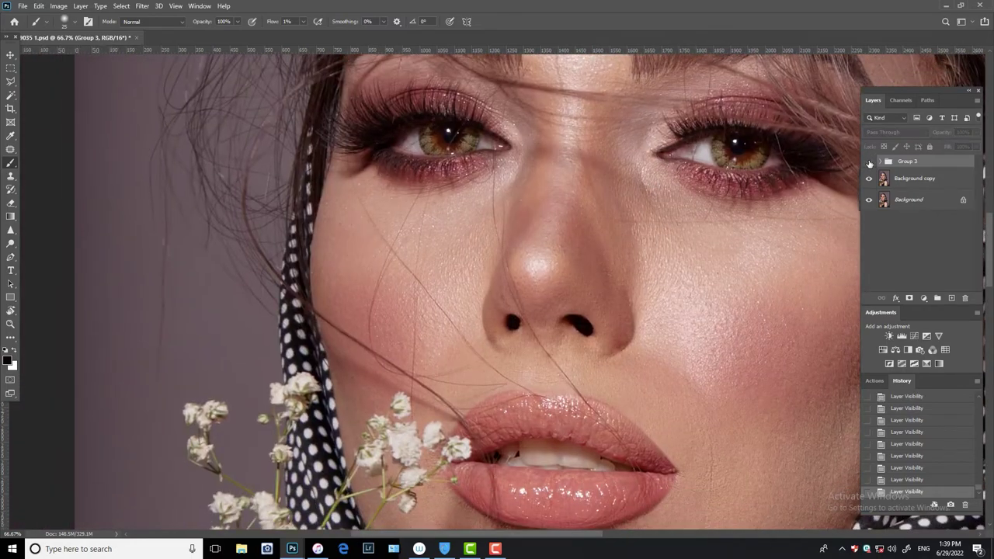
click(869, 161)
drag(694, 381, 850, 169)
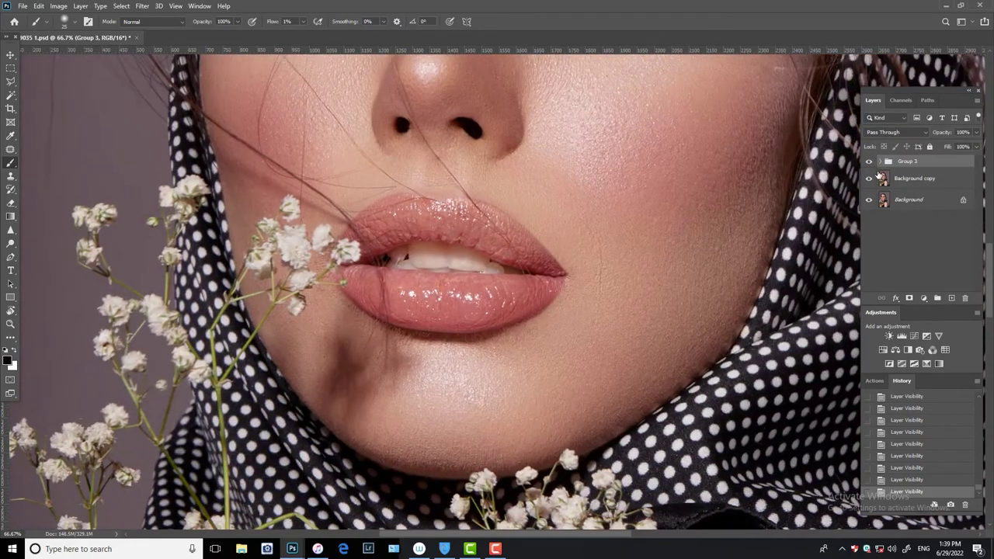
Spot-heal small blemishes on the nose and cheek on the Background copy layer
click(879, 177)
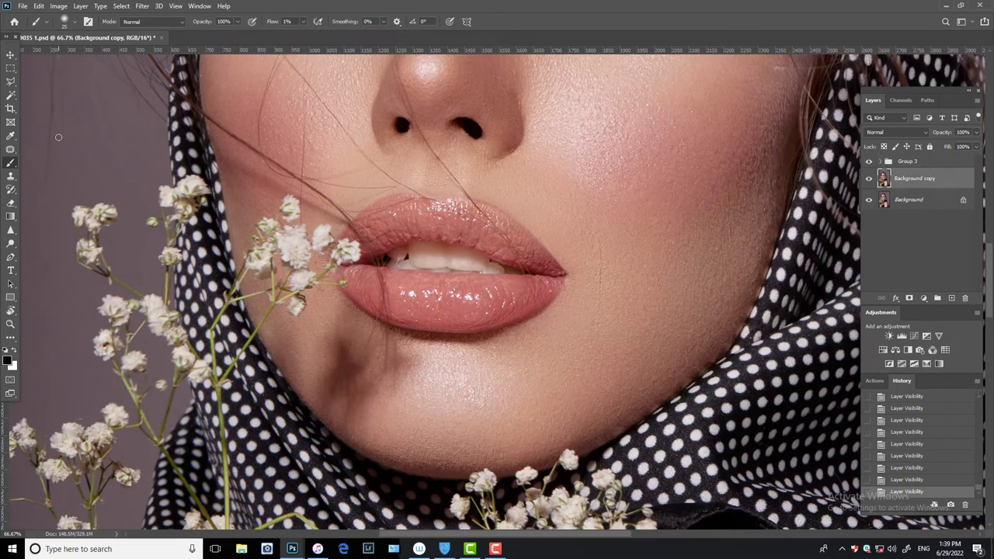
right_click(10, 149)
click(58, 149)
scroll(402, 208, up, 3)
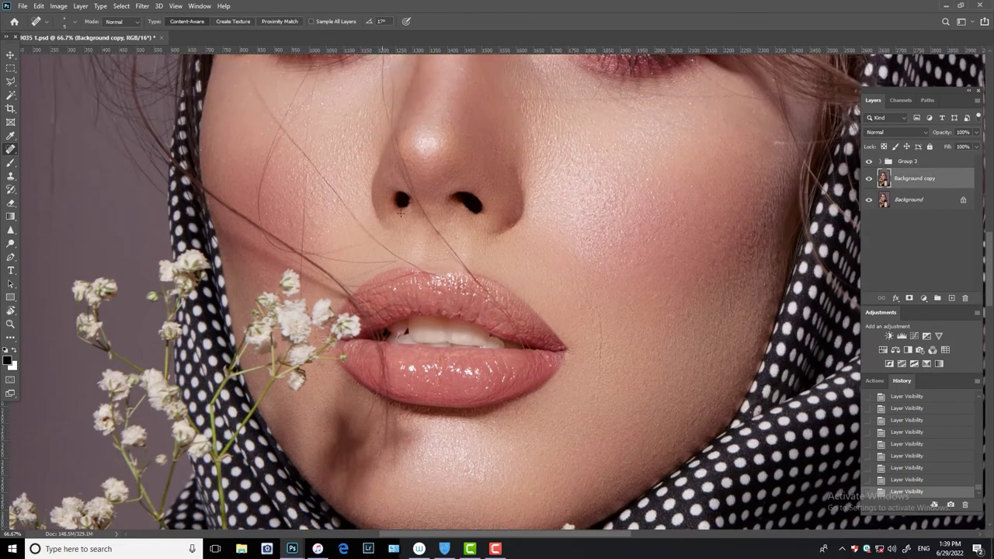
click(410, 201)
click(435, 204)
click(459, 209)
click(468, 211)
click(502, 155)
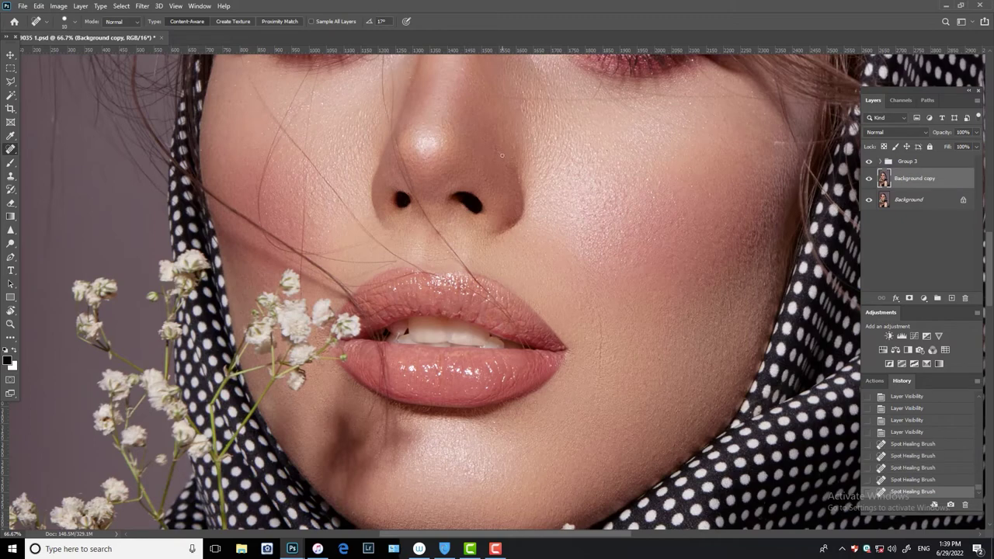
click(517, 165)
click(533, 174)
click(567, 161)
click(603, 151)
Clone out the fine line on the cheek with the Clone Stamp at 39% flow
key(ctrl+minus)
key(ctrl+minus)
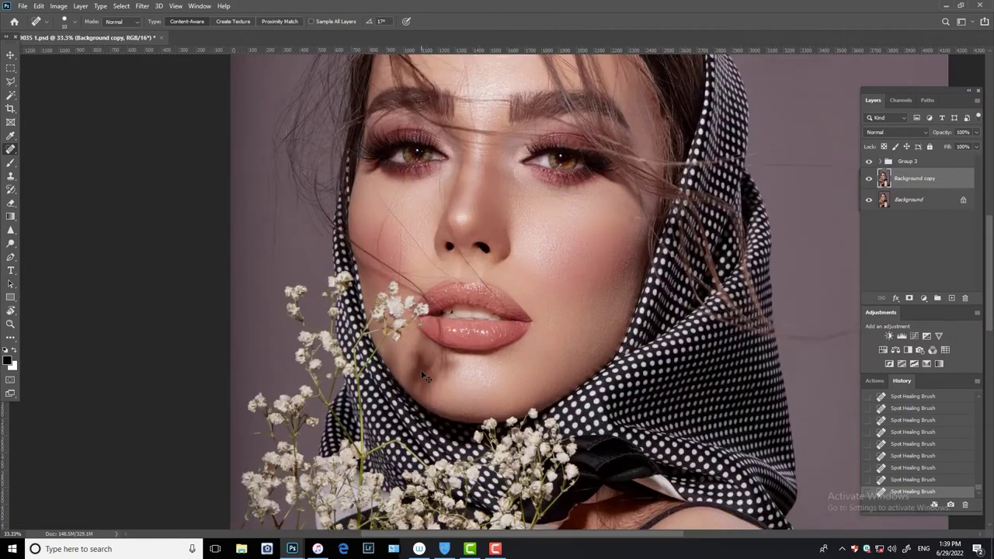
scroll(555, 343, up, 3)
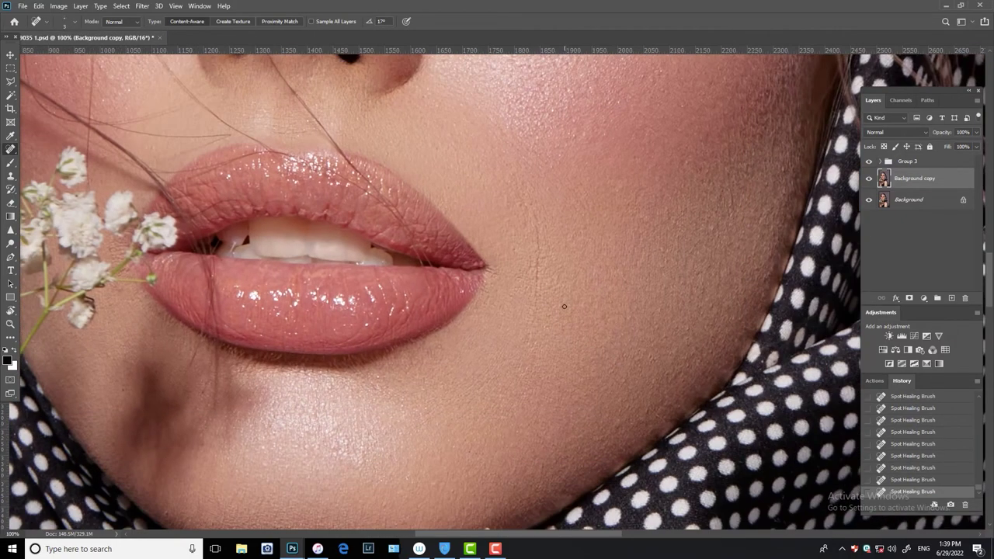
click(11, 174)
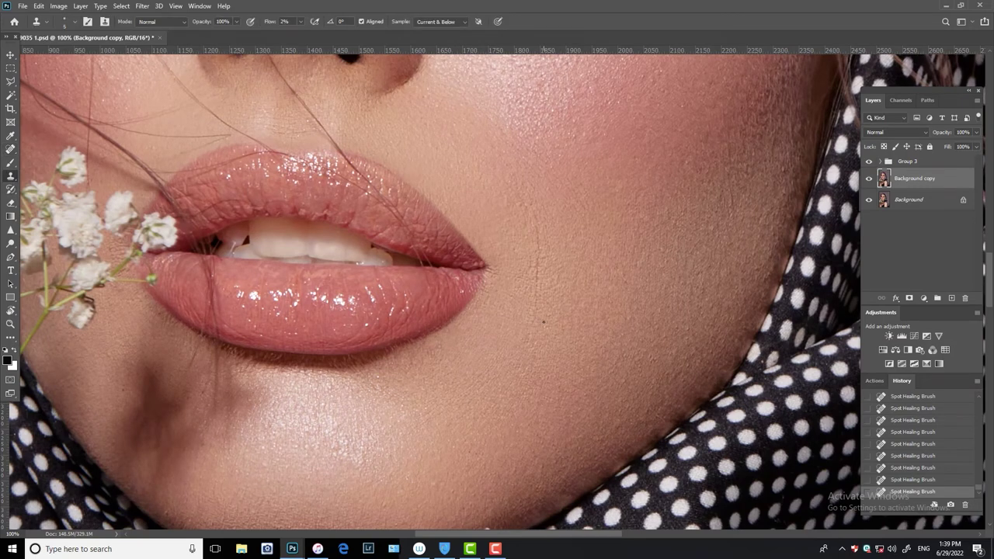
drag(299, 25, 318, 35)
click(562, 264)
click(530, 270)
scroll(531, 319, down, 1)
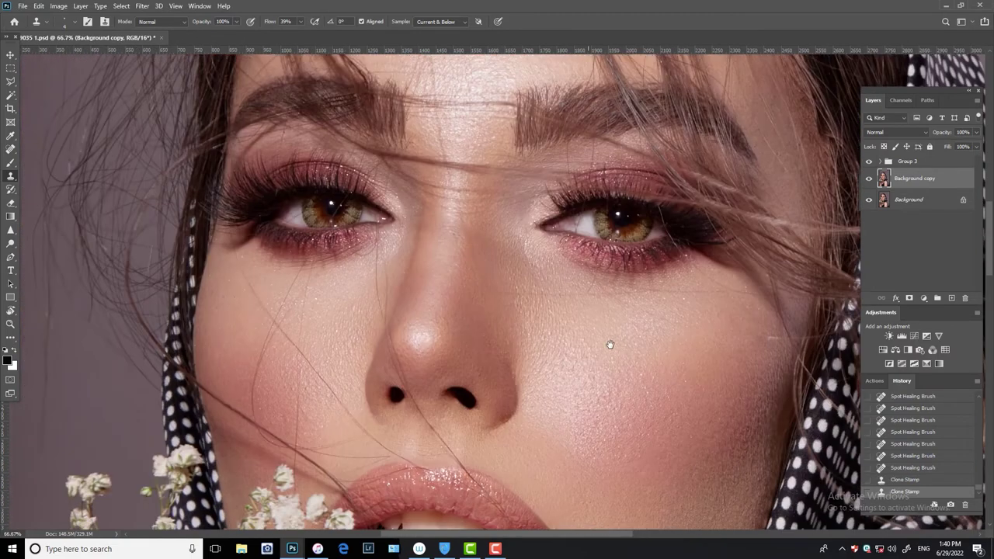
Brighten both irises with a brush on the dodge mask
key(v)
click(925, 225)
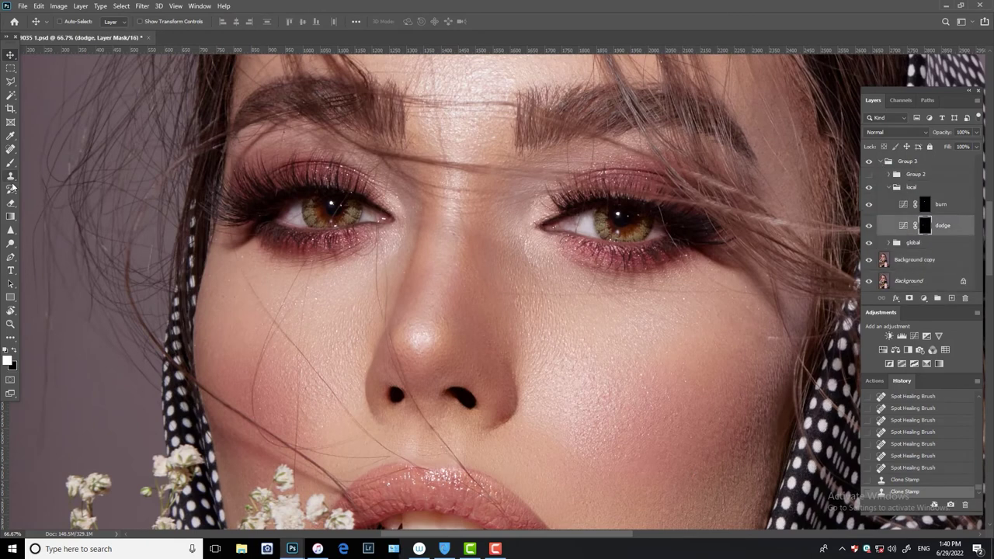
key(b)
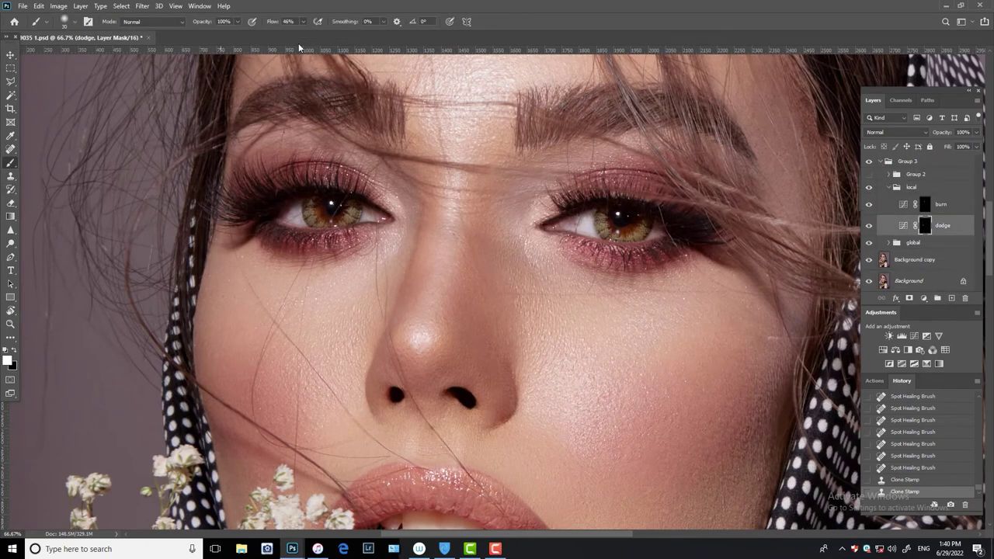
mouse_move(641, 226)
mouse_down()
mouse_move(607, 217)
mouse_move(633, 226)
mouse_up()
drag(359, 202, 289, 212)
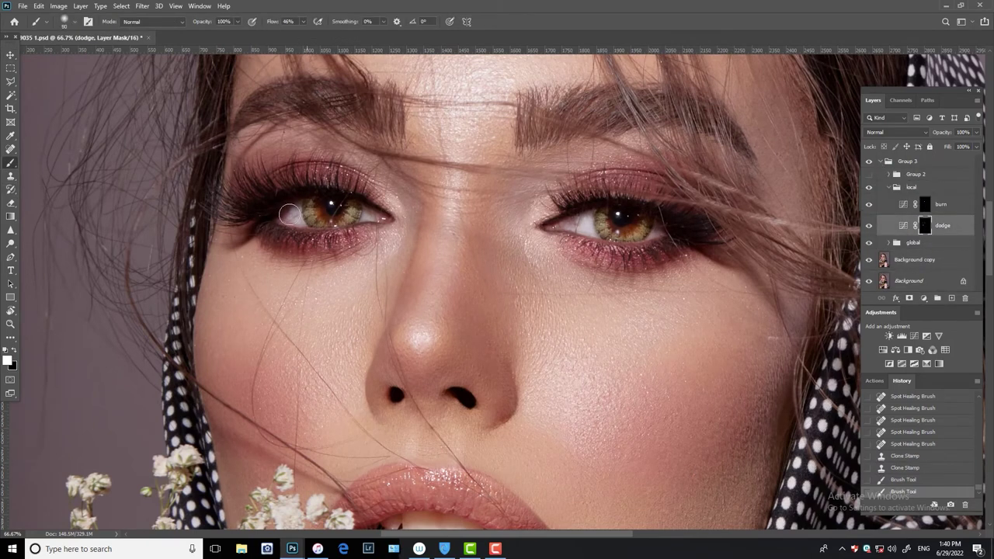
scroll(725, 244, down, 1)
scroll(772, 344, down, 1)
scroll(767, 342, up, 1)
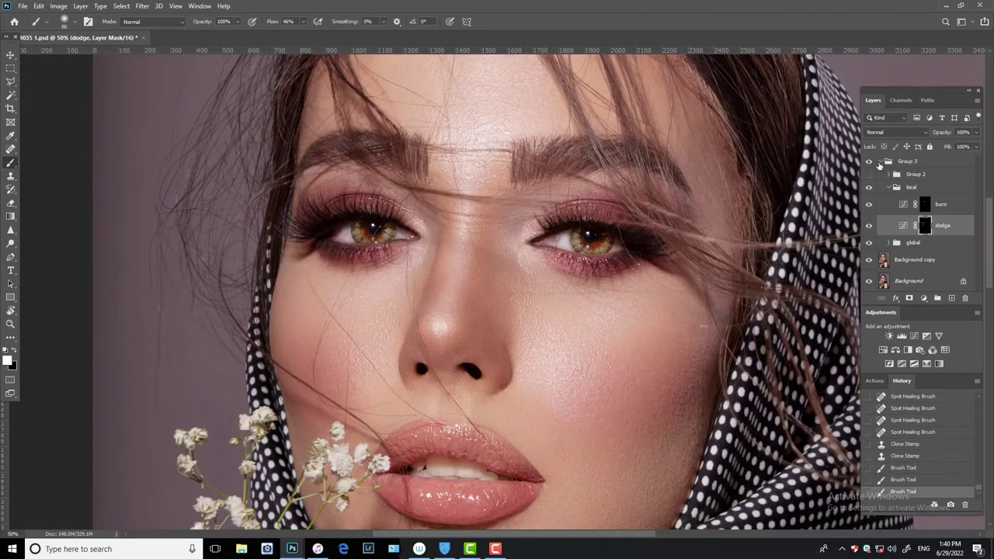
Merge Group 3 with Background copy using Ctrl+E
click(880, 162)
shift+click(901, 180)
key(ctrl+e)
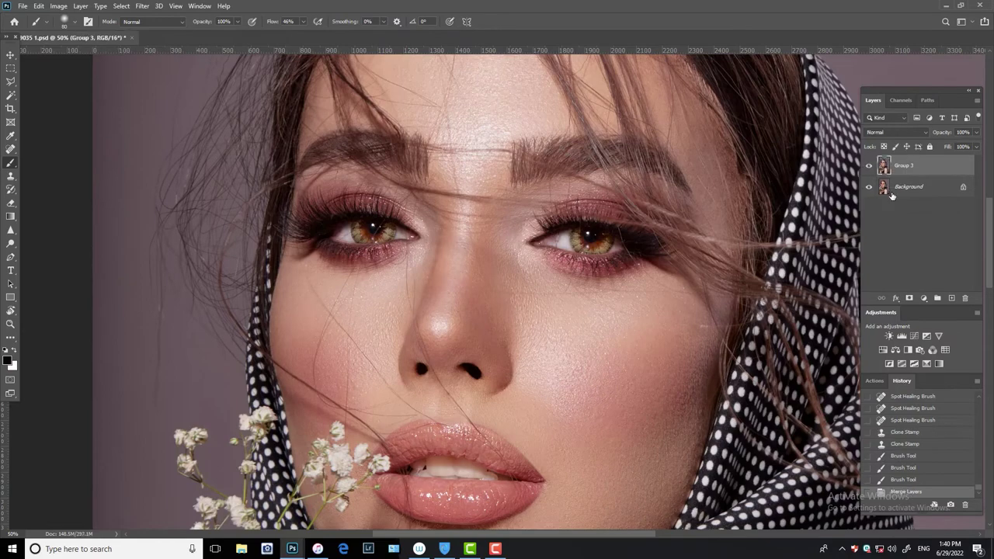
Smooth the skin between the eyebrows with the Clone Stamp at 9% flow
click(10, 175)
scroll(466, 295, up, 1)
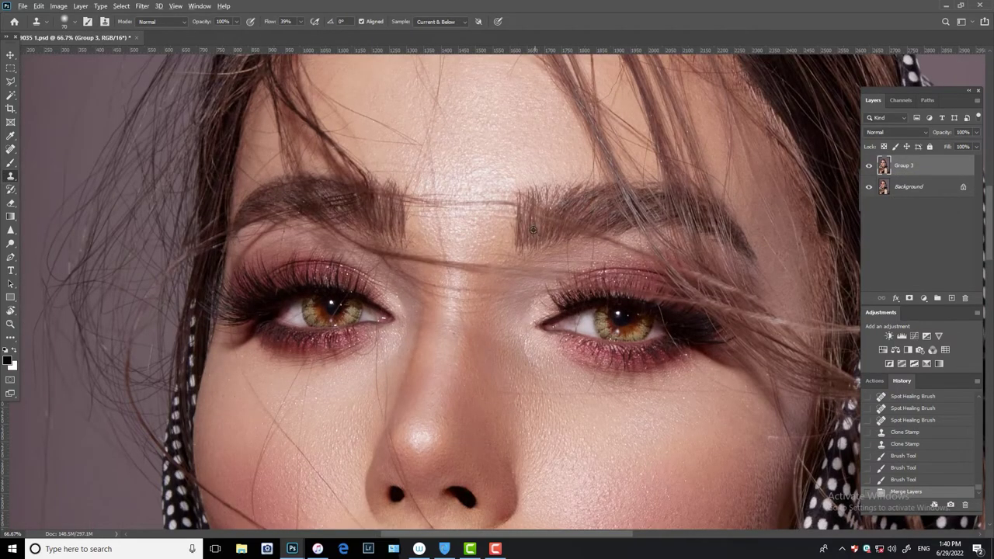
alt+click(574, 251)
click(522, 248)
click(548, 233)
click(551, 229)
click(544, 240)
click(301, 22)
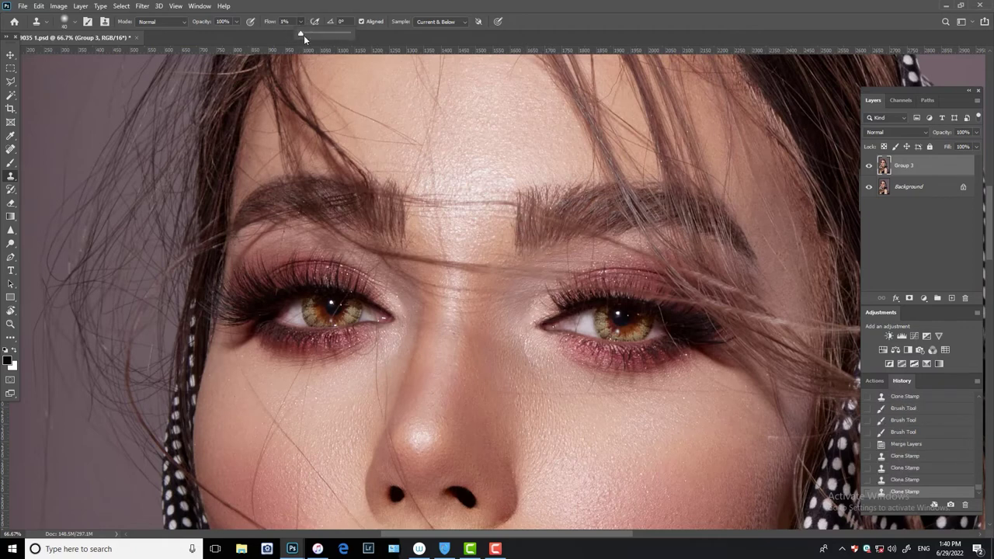
click(518, 250)
click(556, 235)
click(573, 225)
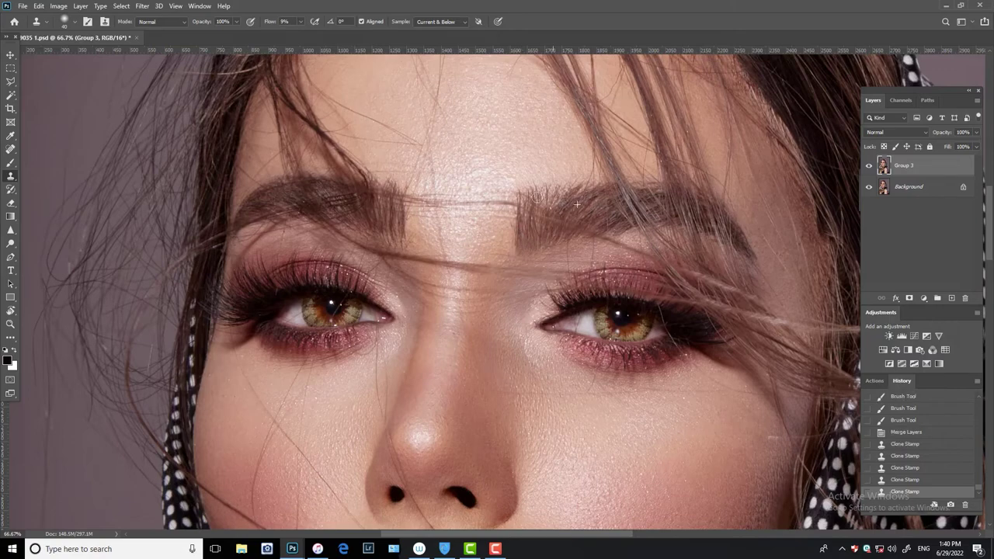
click(547, 213)
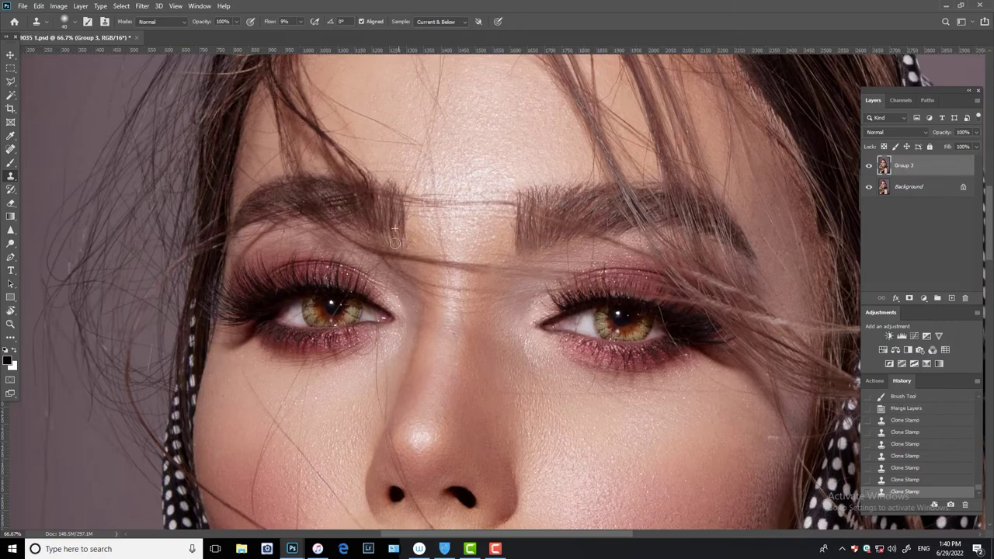
key(ctrl+minus)
key(ctrl+minus)
Compare Group 3 on and off, then zoom out to frame the whole portrait
click(868, 165)
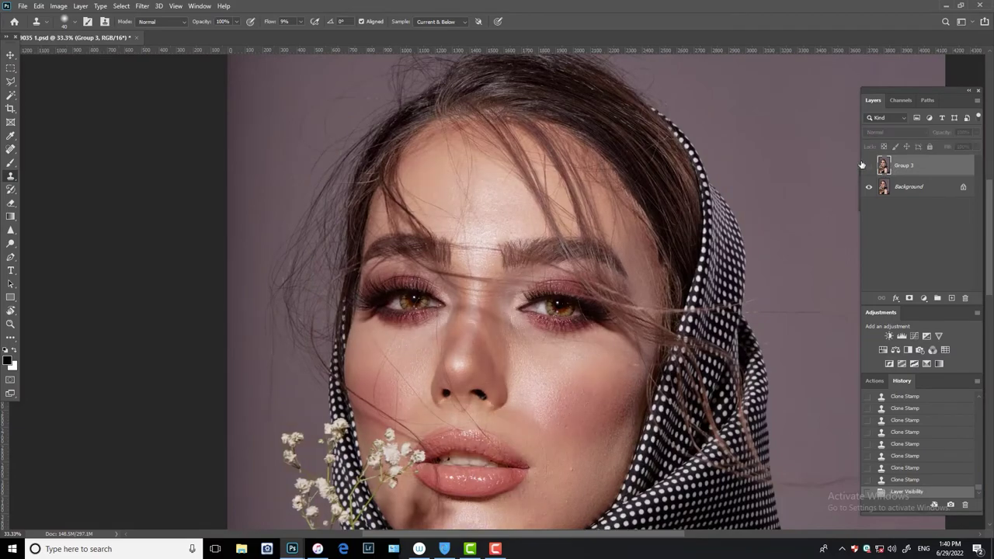
click(868, 165)
key(ctrl+minus)
key(v)
key(ctrl+minus)
key(ctrl+minus)
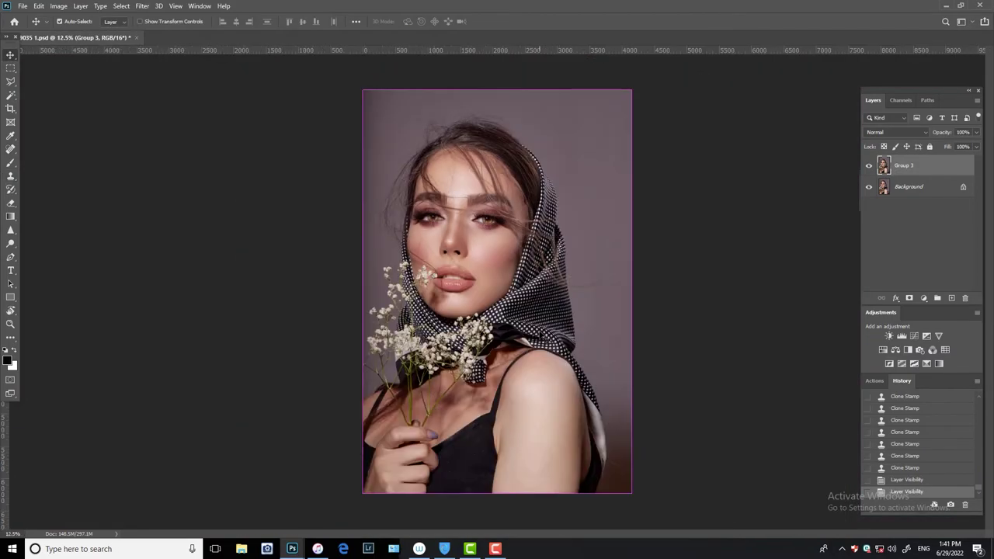
key(ctrl+plus)
key(ctrl+plus)
key(ctrl+plus)
mouse_move(610, 195)
mouse_down()
mouse_move(606, 253)
mouse_move(562, 206)
mouse_up()
key(ctrl+minus)
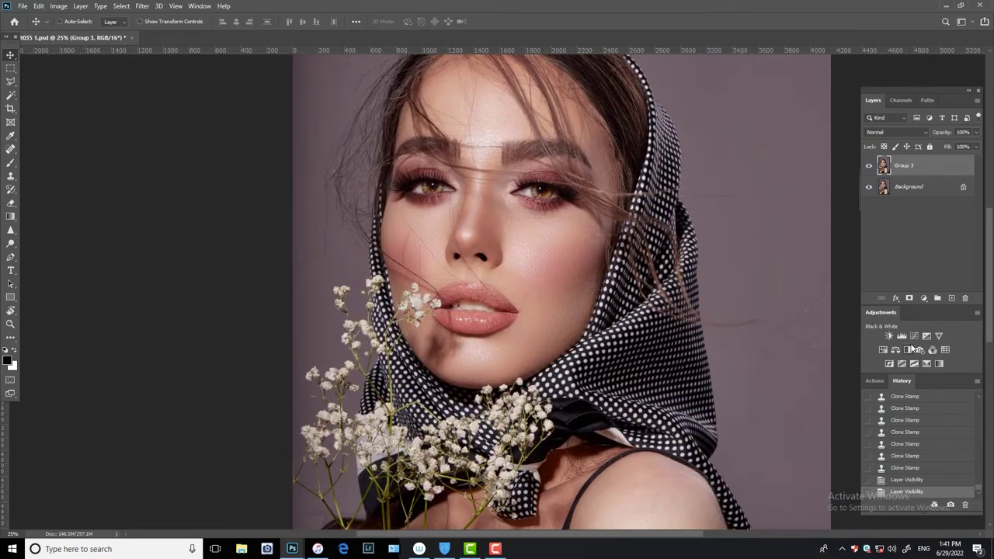
Add a Curves adjustment layer with the midpoint pulled down to darken the image
click(914, 335)
mouse_move(843, 216)
mouse_down()
mouse_move(846, 224)
mouse_move(852, 216)
mouse_up()
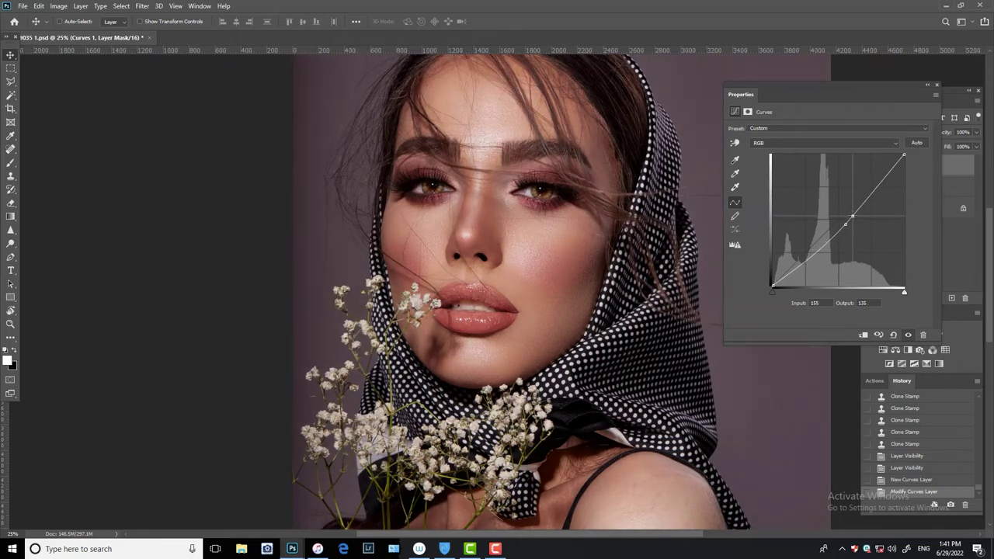
click(927, 84)
click(869, 166)
click(869, 166)
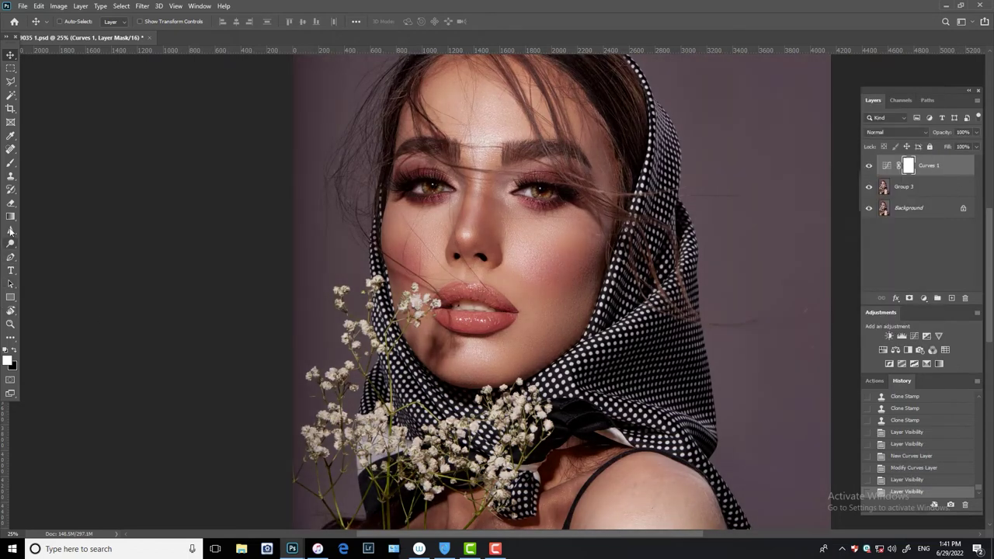
Erase the Curves mask over both eyes, the brows and the lips, comparing before and after
click(10, 203)
scroll(362, 204, up, 2)
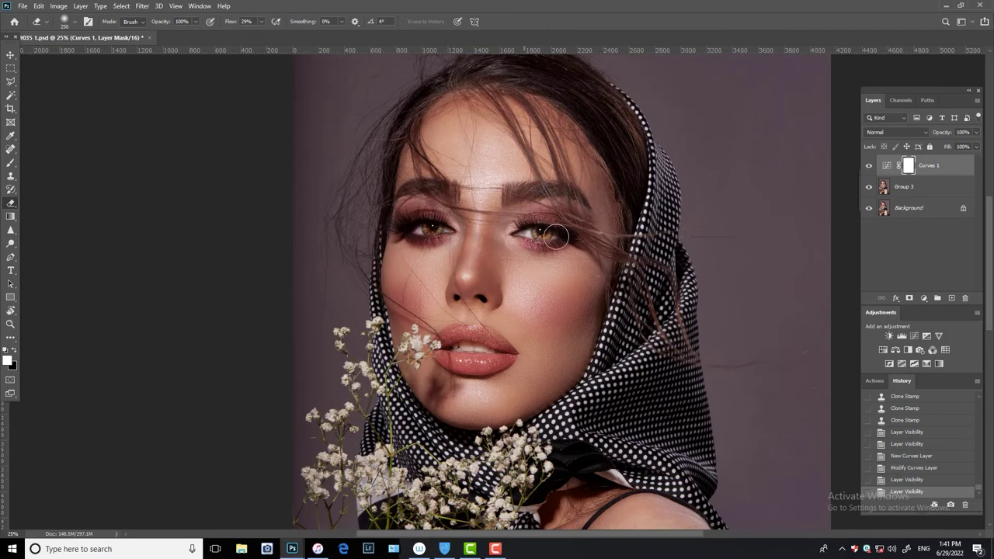
drag(556, 236, 573, 226)
drag(427, 233, 439, 224)
drag(532, 212, 543, 194)
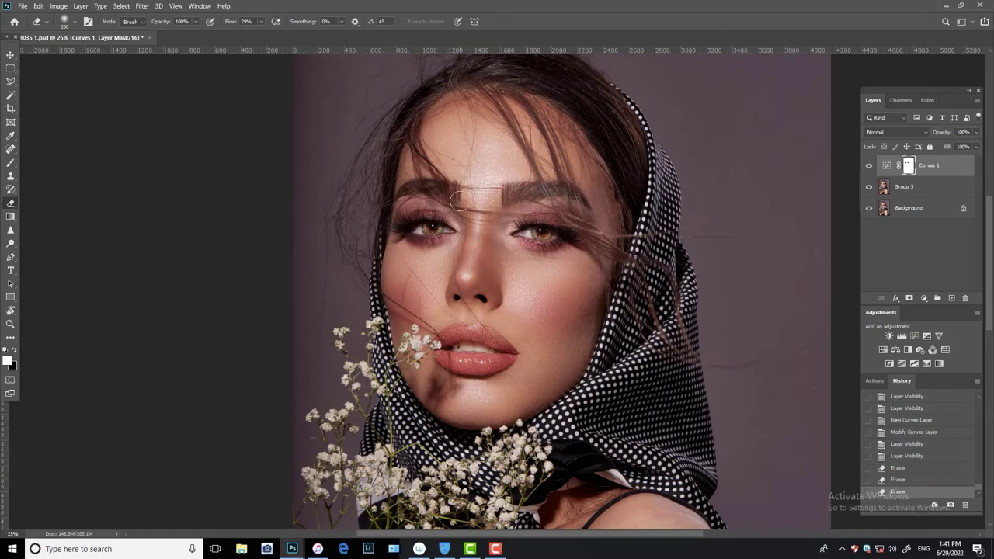
drag(458, 201, 412, 194)
drag(449, 345, 493, 356)
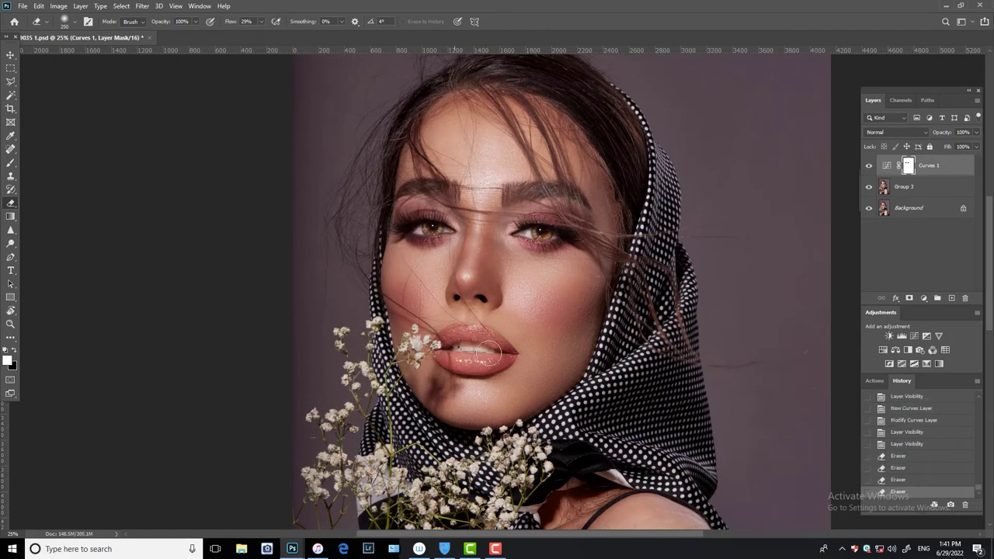
click(870, 166)
click(869, 166)
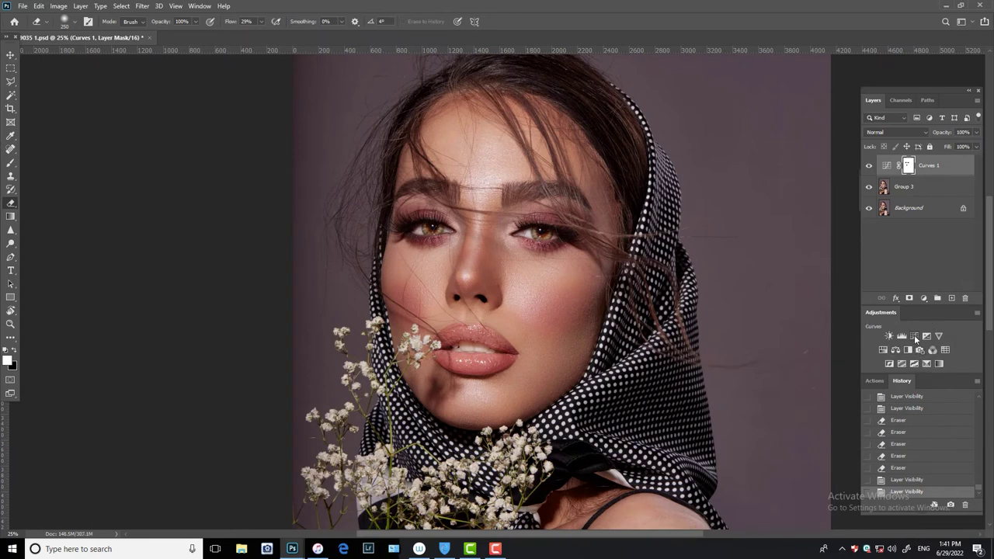
Add Curves 2 with small adjustment points on the Red and Blue channel curves
click(914, 335)
click(824, 143)
click(777, 157)
click(839, 221)
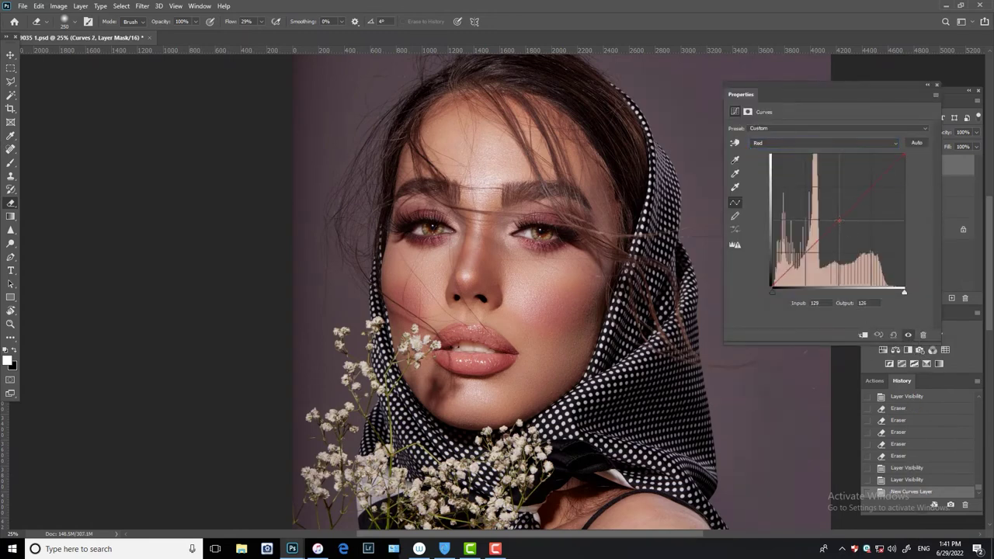
click(824, 143)
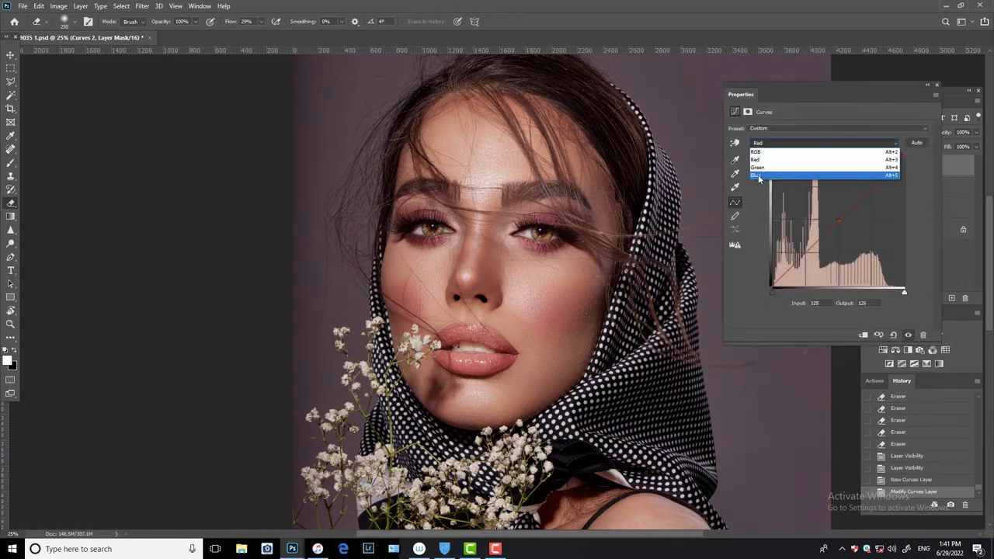
click(759, 178)
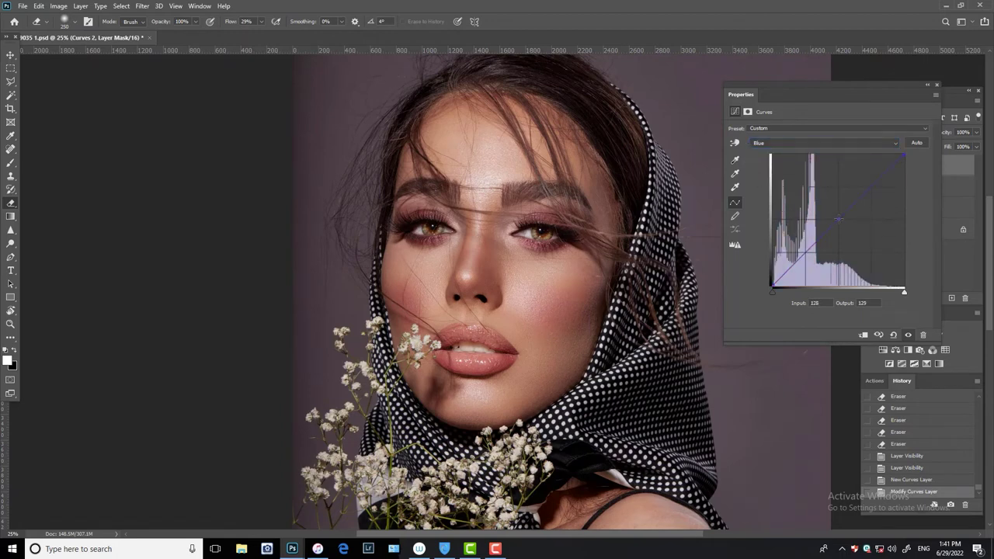
click(840, 219)
Compare Curves 2 on and off, and add a third Curves adjustment layer
click(936, 87)
click(869, 165)
click(869, 165)
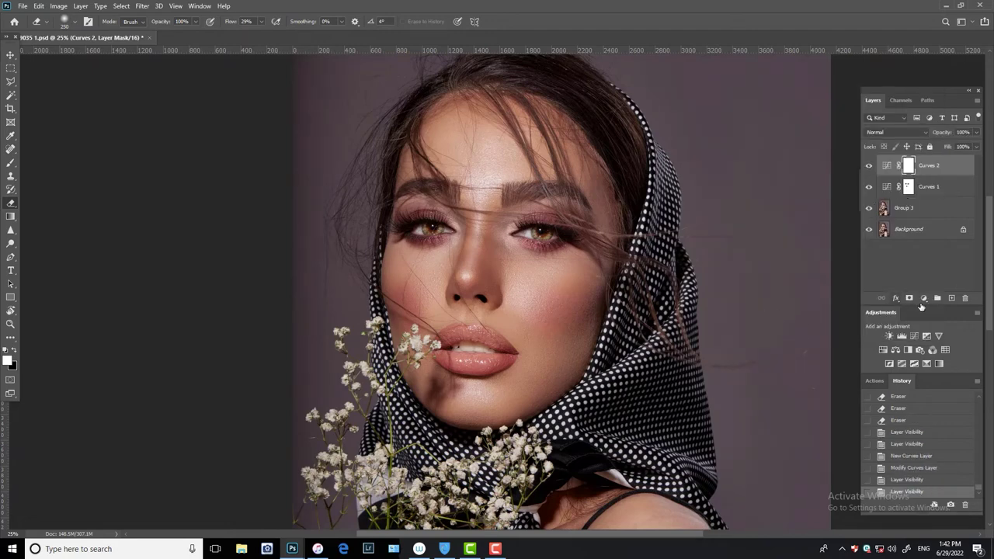
click(914, 336)
Raise the Red channel curve on Curves 3 to warm the image
click(823, 143)
click(776, 154)
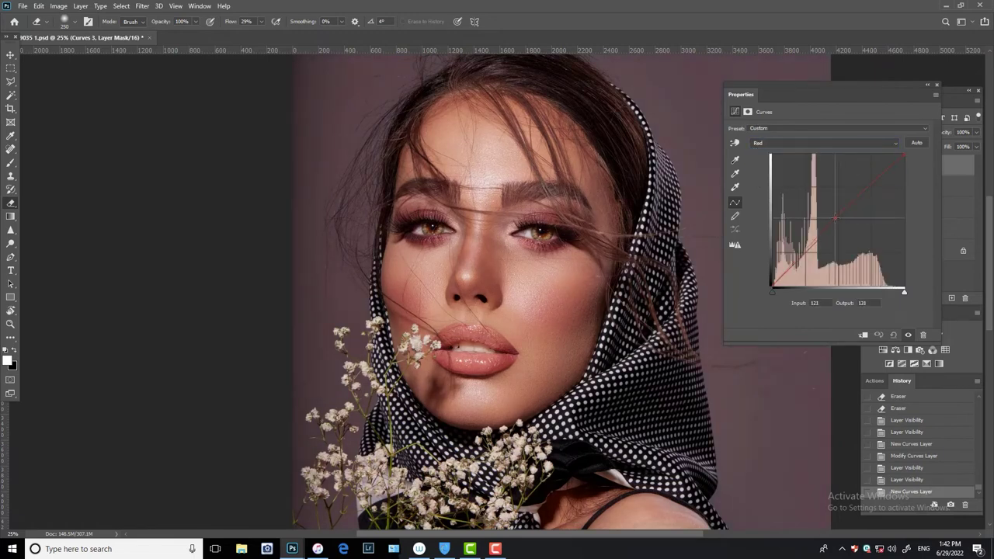
click(936, 85)
click(7, 361)
Fill the Curves 3 mask with black using the Gradient tool
click(672, 357)
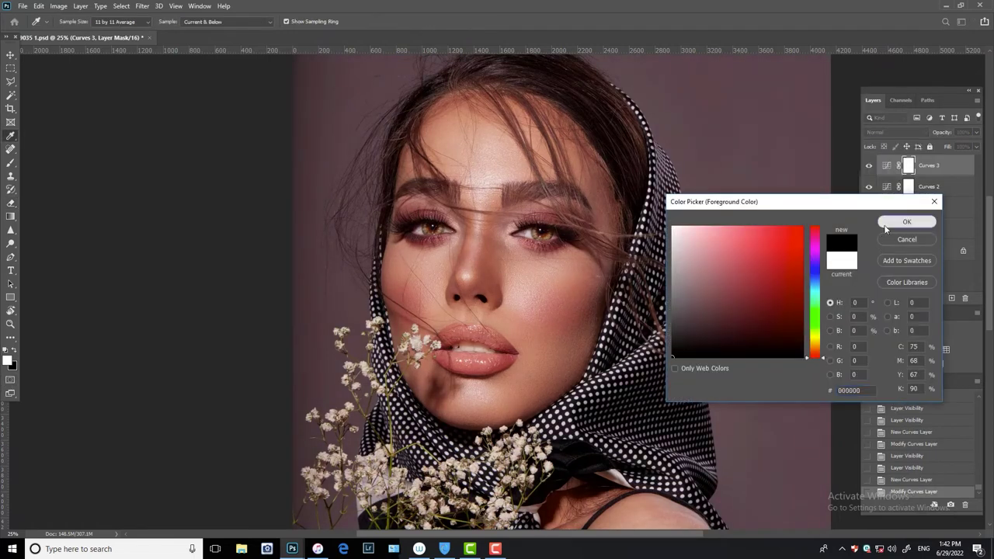
click(906, 222)
key(g)
drag(777, 187, 781, 209)
Paint white at 48% brush flow to bring the warmth back onto both cheeks
key(x)
key(b)
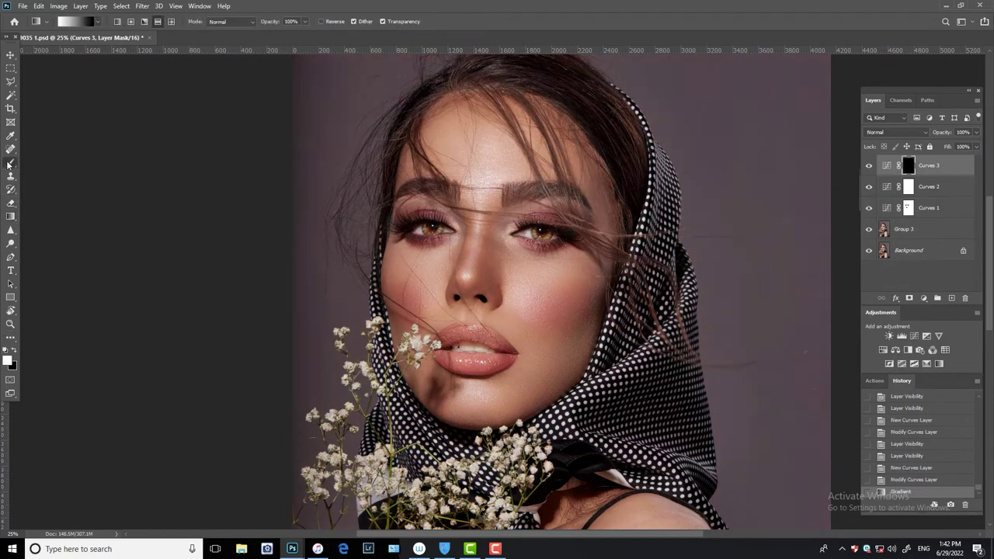
click(303, 21)
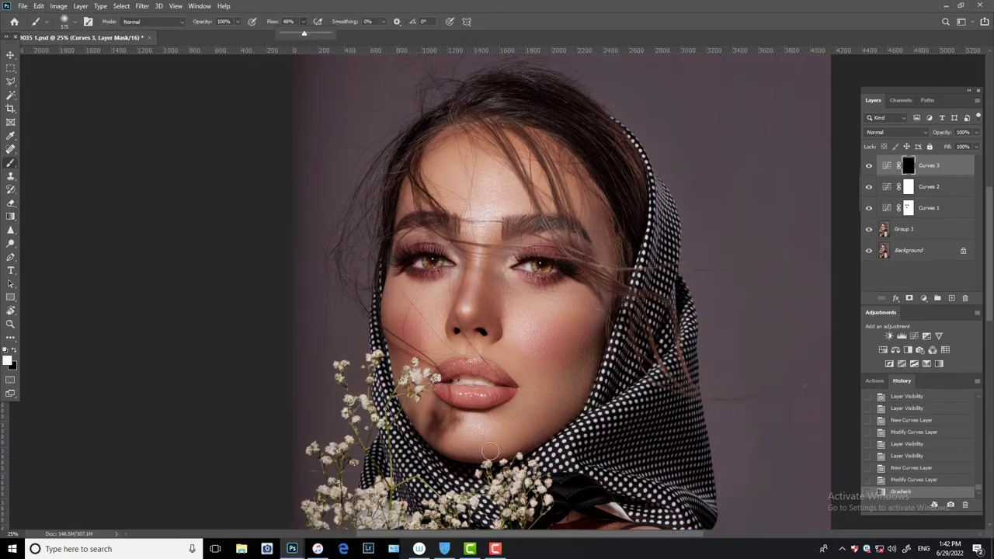
drag(439, 387, 499, 393)
drag(459, 366, 505, 391)
key(bracketright)
key(bracketright)
key(bracketright)
drag(544, 341, 514, 344)
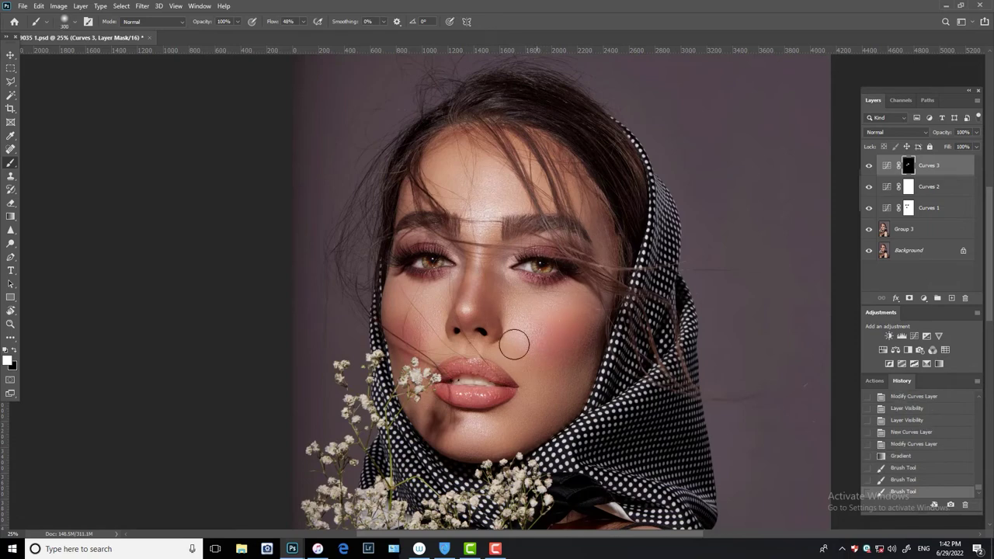
key(bracketleft)
key(bracketleft)
key(bracketleft)
drag(406, 304, 412, 331)
Paint the warmth around the eyes and compare Curves 3 on and off
mouse_move(553, 255)
mouse_down()
mouse_move(569, 272)
mouse_move(544, 271)
mouse_up()
key(bracketright)
key(bracketright)
mouse_move(442, 272)
mouse_down()
mouse_move(429, 280)
mouse_move(421, 240)
mouse_up()
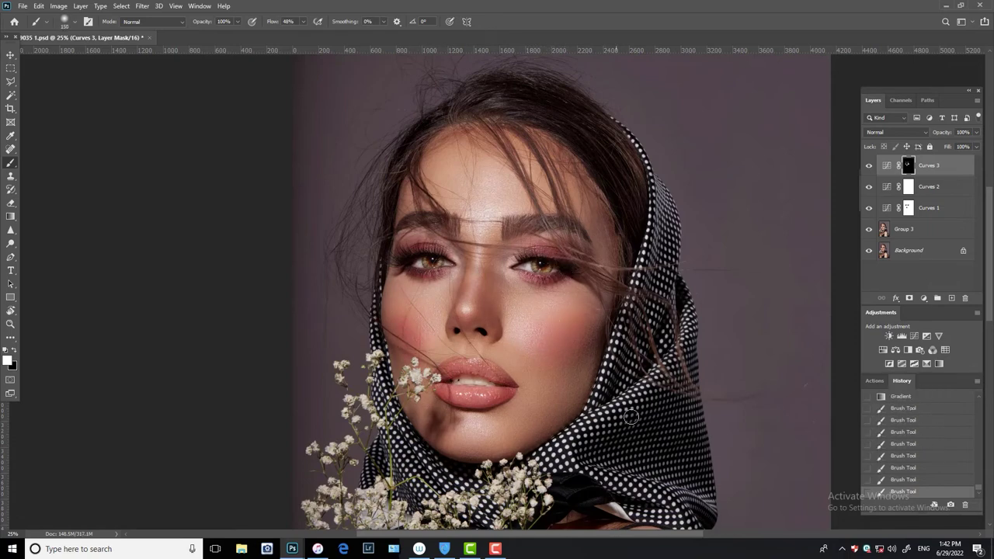
click(870, 165)
click(870, 165)
key(v)
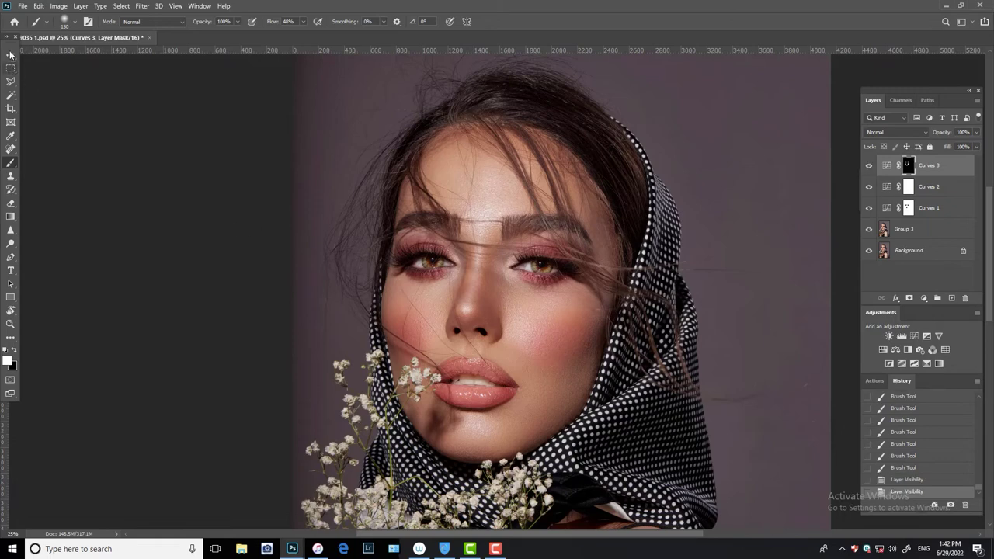
scroll(582, 341, down, 2)
Add Selective Color 1, removing black from the whites to brighten them
click(923, 298)
click(924, 534)
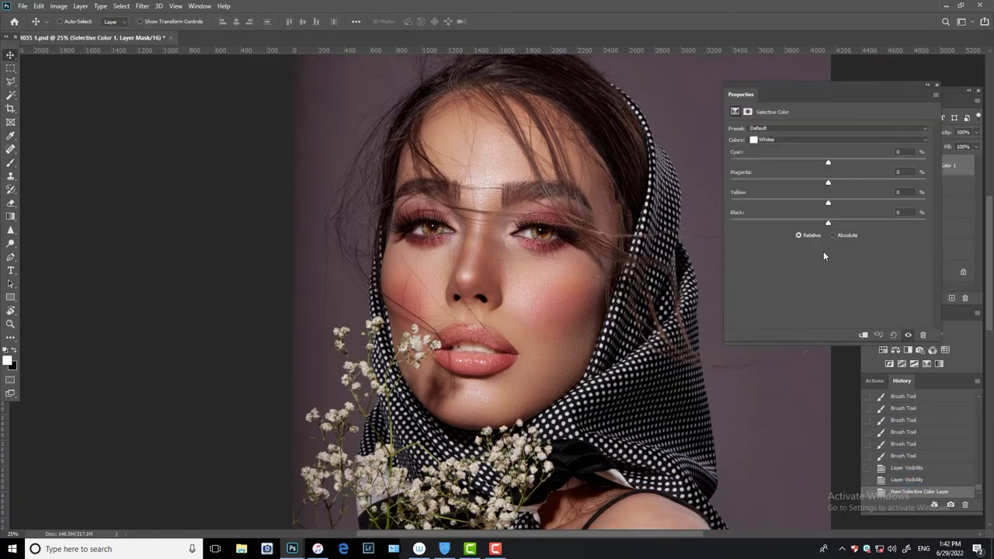
drag(829, 222, 731, 223)
click(928, 84)
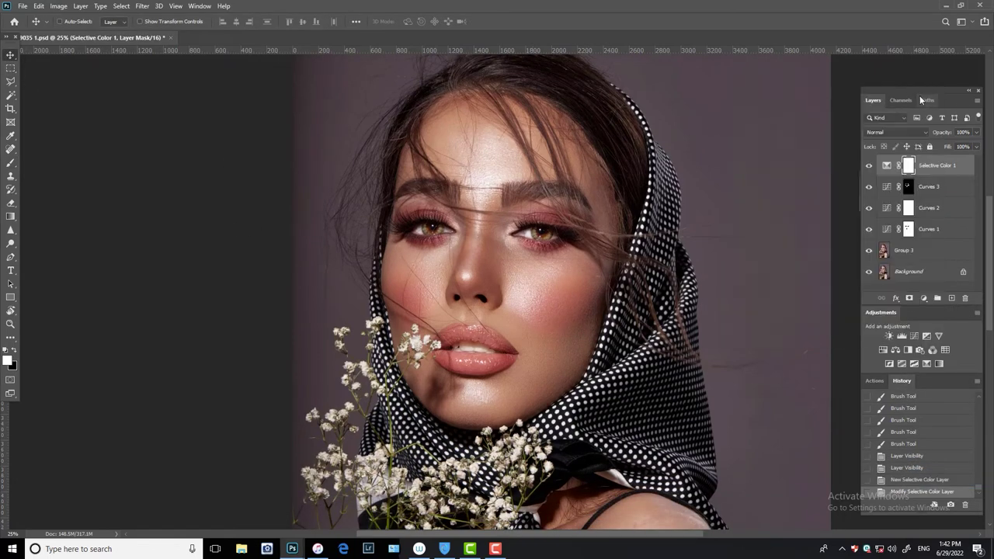
Erase the Selective Color 1 mask at 8% flow under the eye and across the face
click(11, 203)
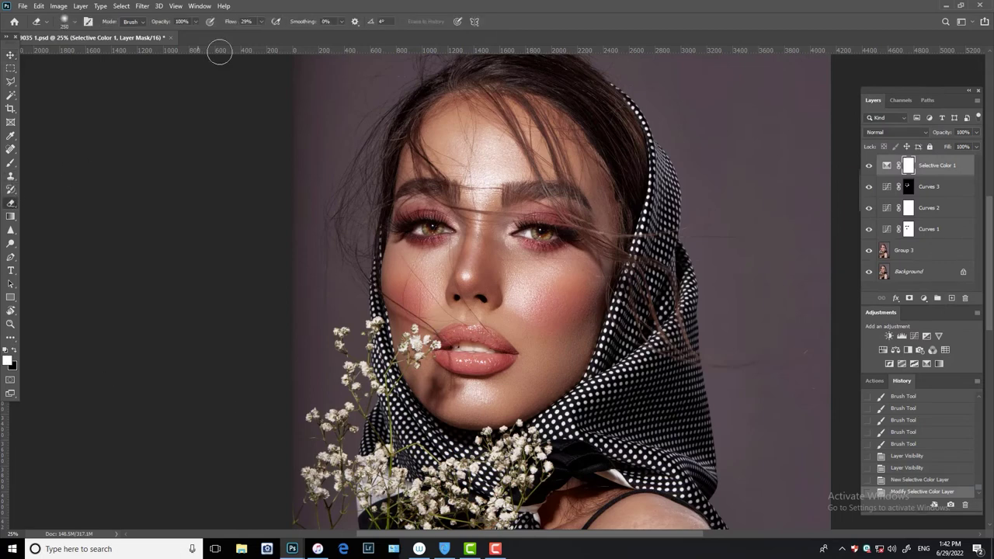
click(261, 21)
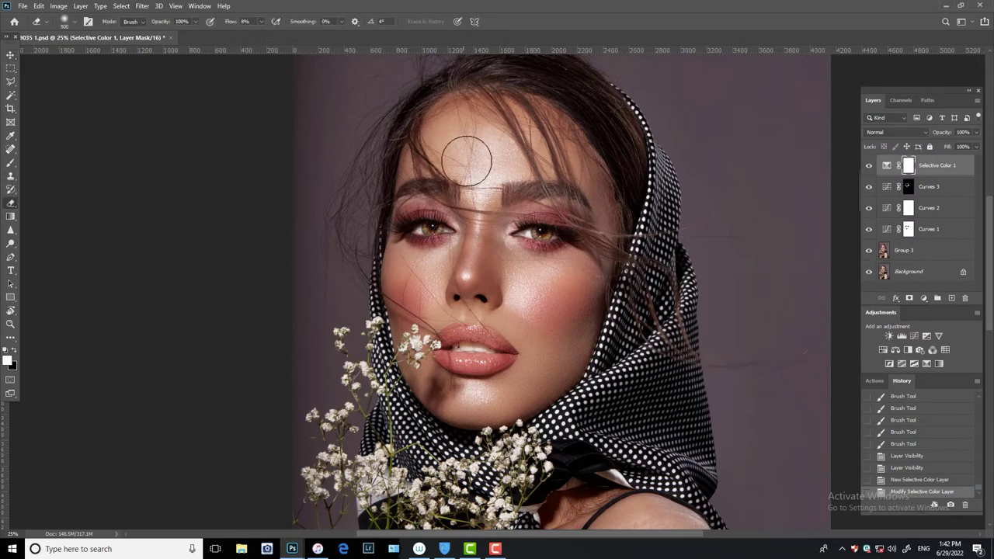
drag(466, 152, 497, 155)
double_click(869, 167)
key(bracketleft)
key(bracketleft)
key(bracketleft)
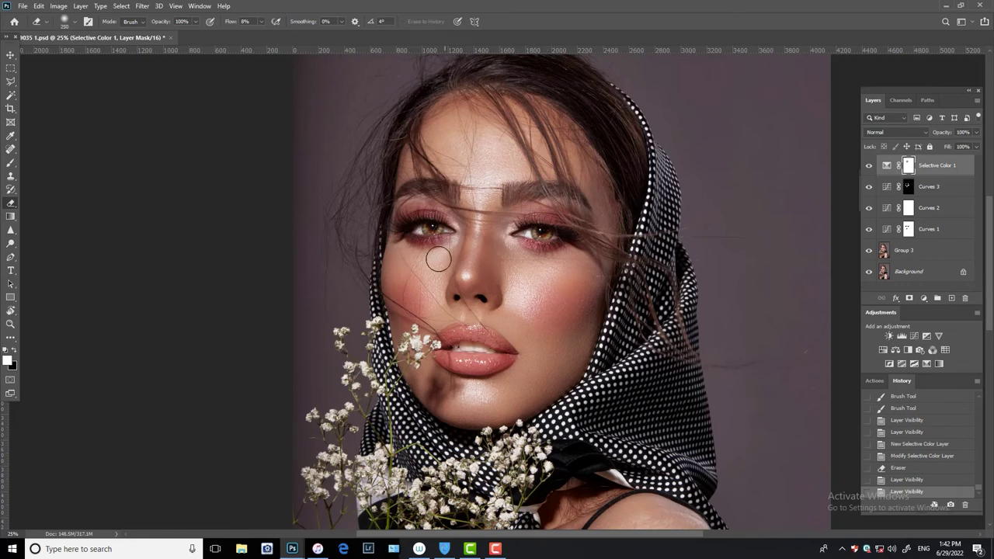
key(bracketright)
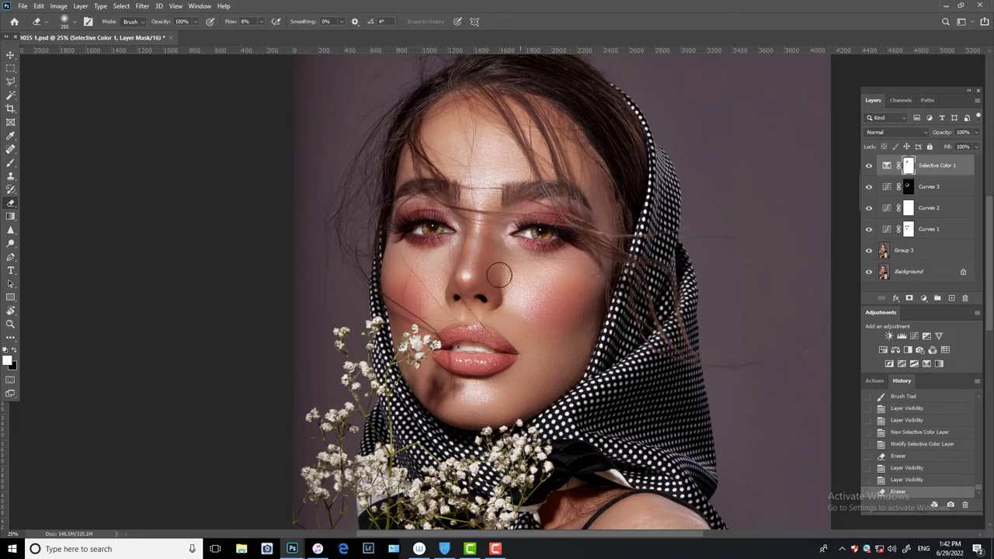
drag(492, 262, 533, 328)
mouse_move(456, 342)
mouse_down()
mouse_move(535, 352)
mouse_move(510, 404)
mouse_up()
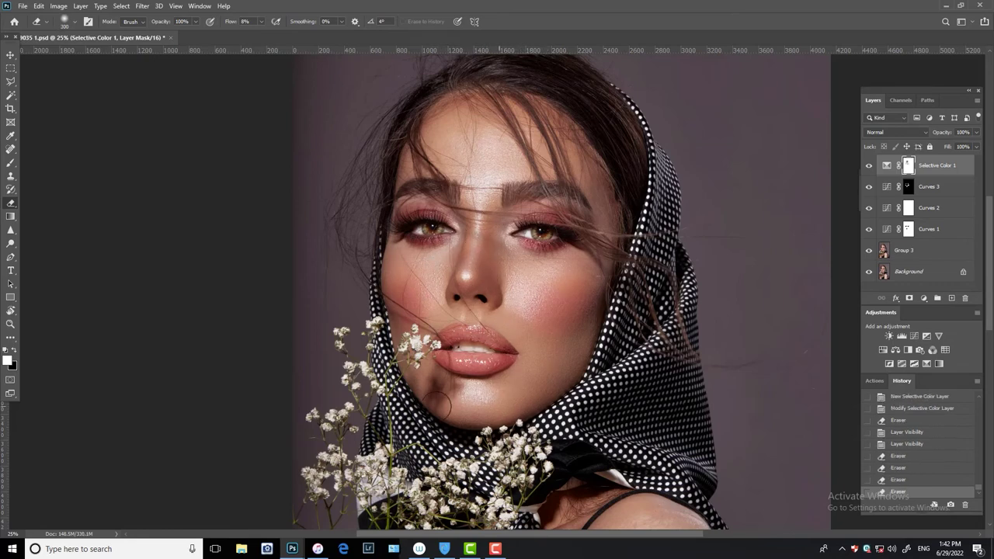
click(445, 406)
double_click(869, 167)
Raise eraser flow to 67% and erase the brightening from the lips
key(shift+6)
key(shift+7)
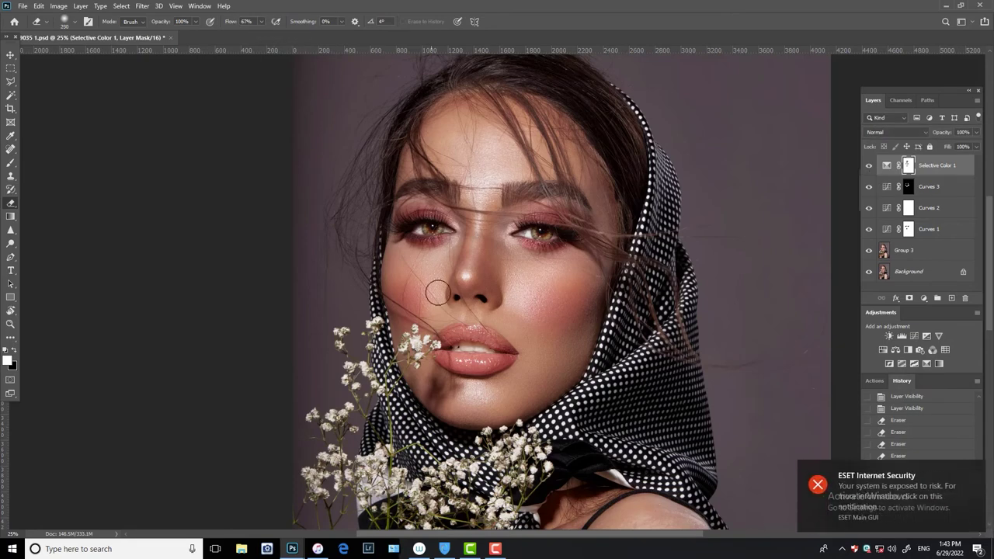
click(837, 485)
click(783, 208)
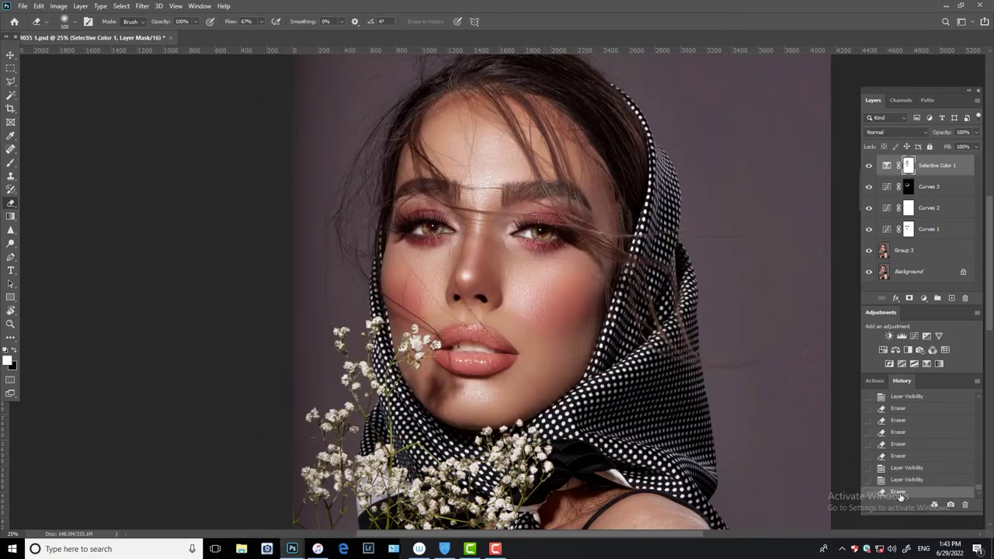
click(869, 165)
click(869, 165)
click(869, 165)
click(869, 165)
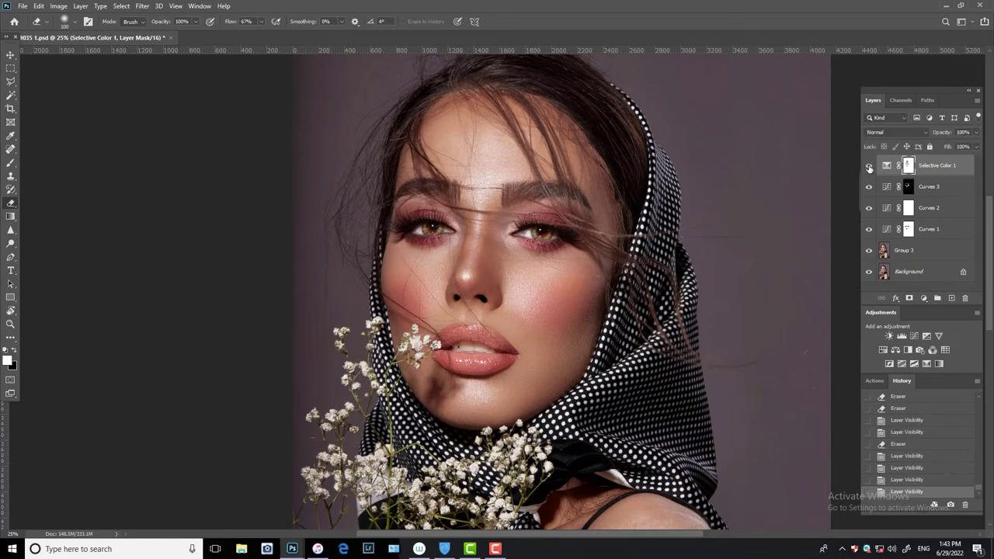
Tone down the shoulder highlight with a 600 px eraser, comparing Selective Color 1 on and off
drag(704, 500, 625, 185)
key(bracketright)
key(bracketright)
key(bracketright)
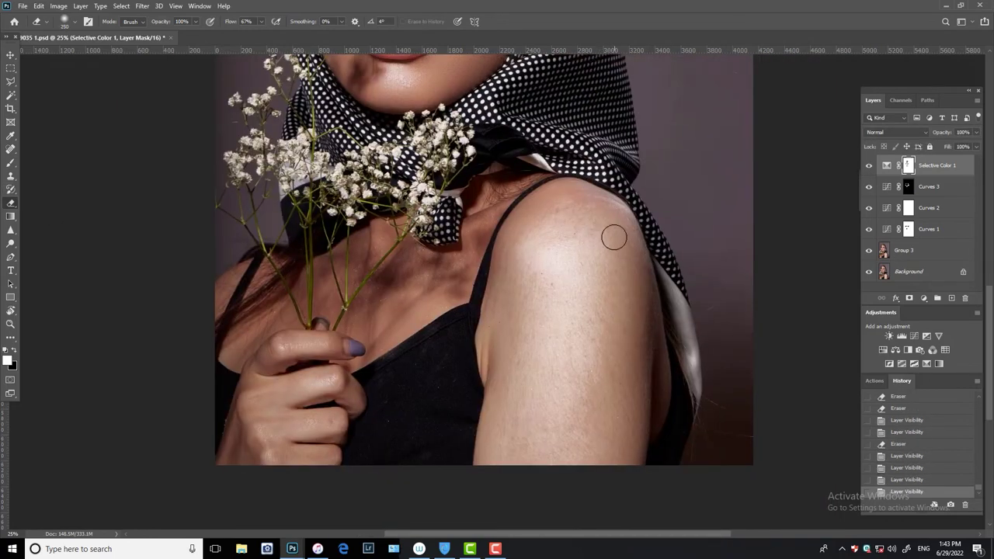
mouse_move(524, 260)
mouse_down()
mouse_move(571, 247)
mouse_move(641, 495)
mouse_up()
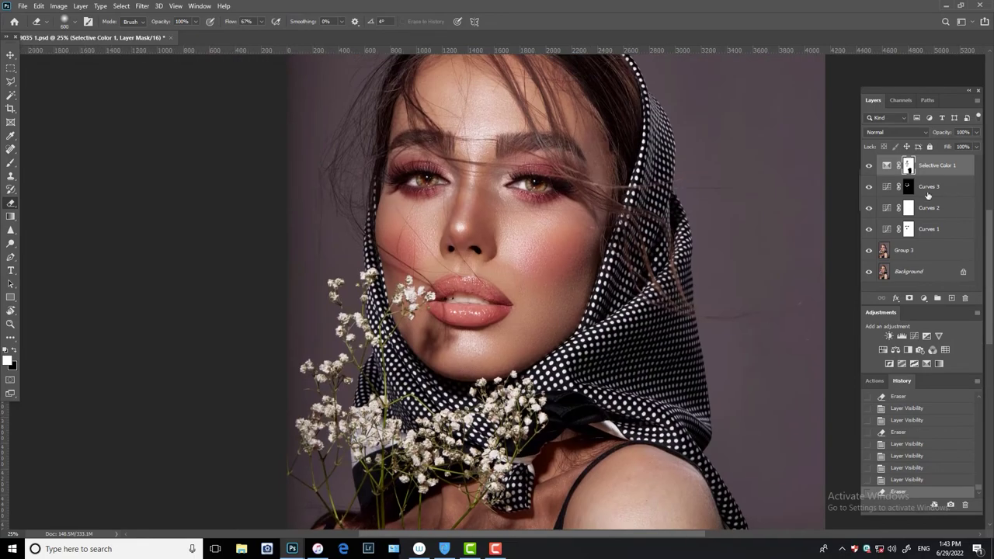
click(869, 165)
click(870, 166)
click(869, 165)
click(869, 165)
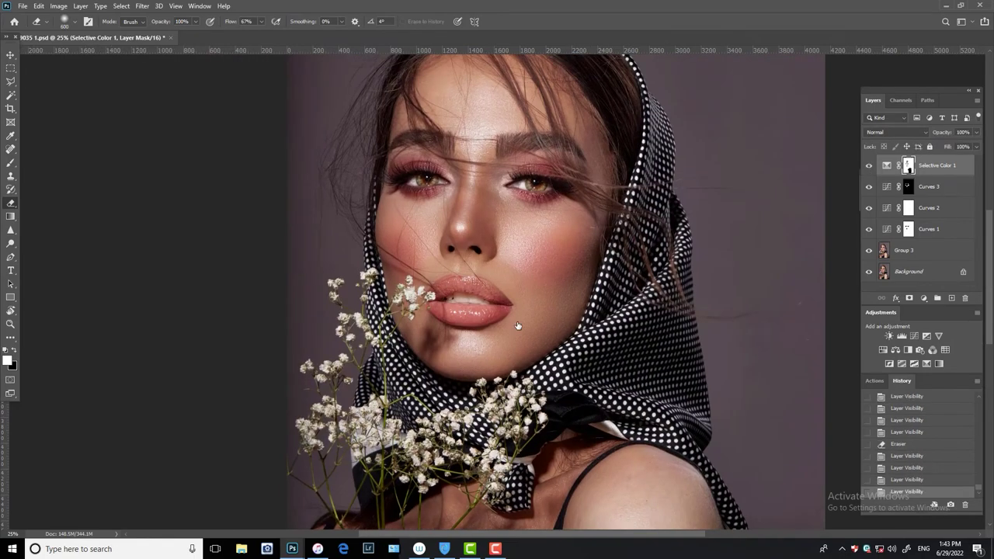
key(v)
scroll(752, 329, up, 1)
click(923, 297)
Add Selective Color 2 and fill its mask with black
click(940, 486)
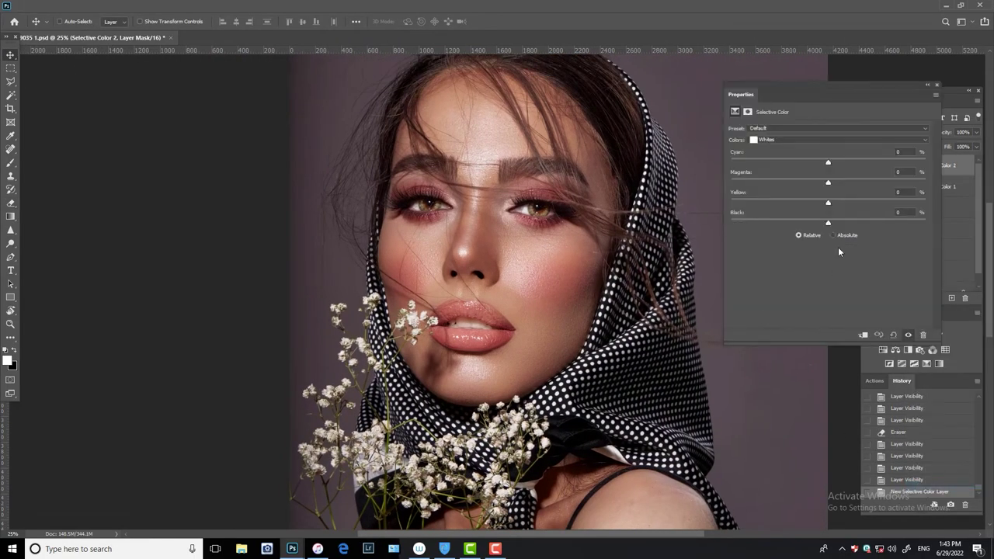
click(936, 84)
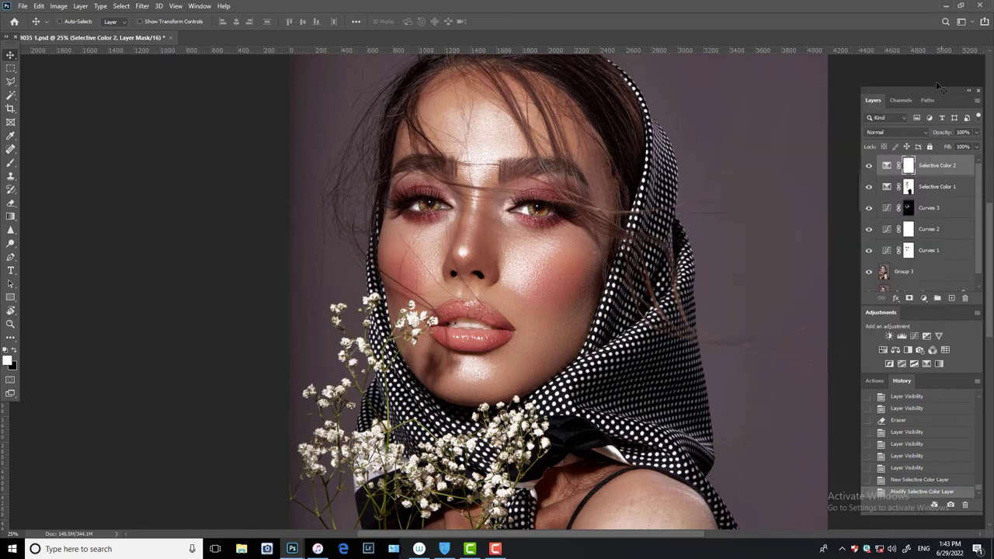
click(7, 357)
key(Return)
key(g)
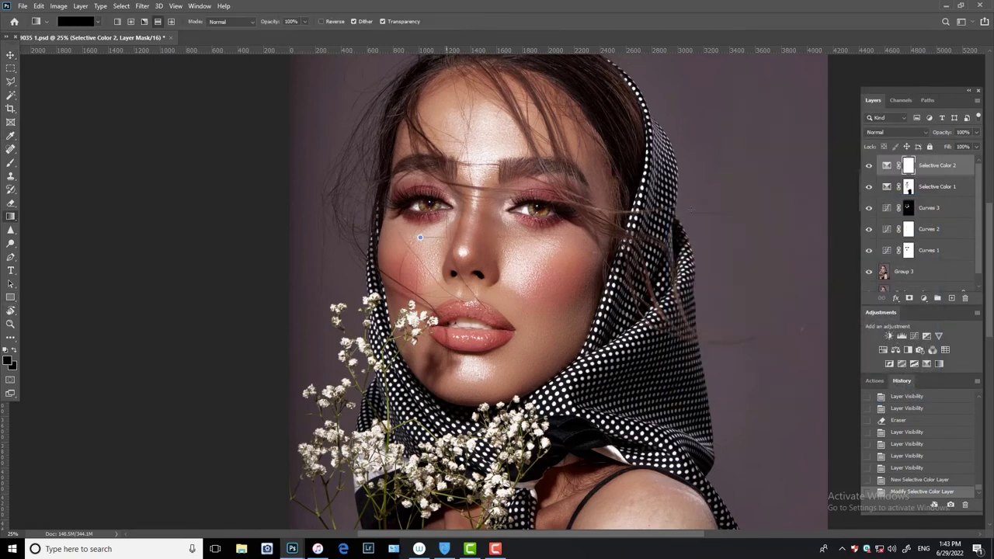
Paint white at 28% brush flow over the eyes and cheeks on the Selective Color 2 mask
key(x)
key(b)
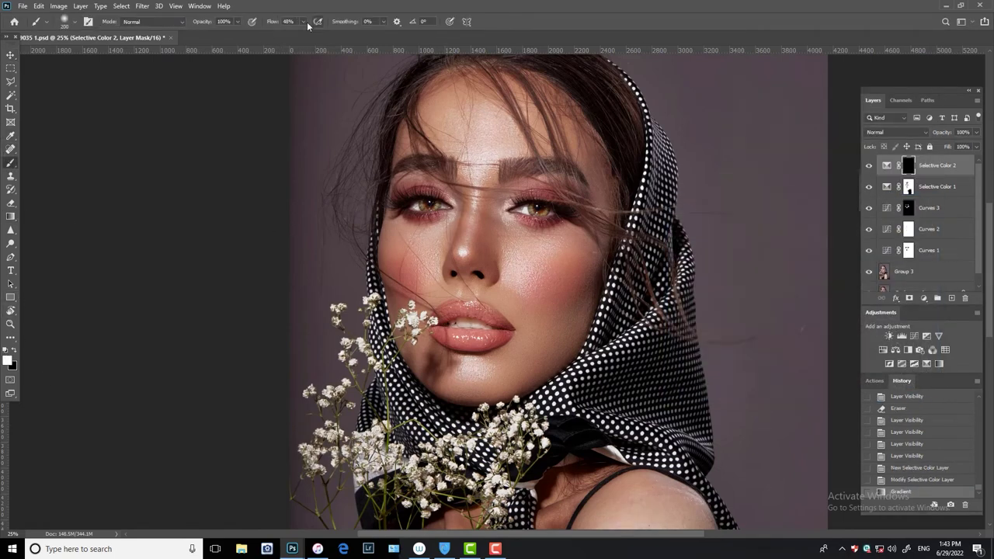
click(304, 22)
drag(474, 306, 456, 312)
drag(520, 269, 582, 274)
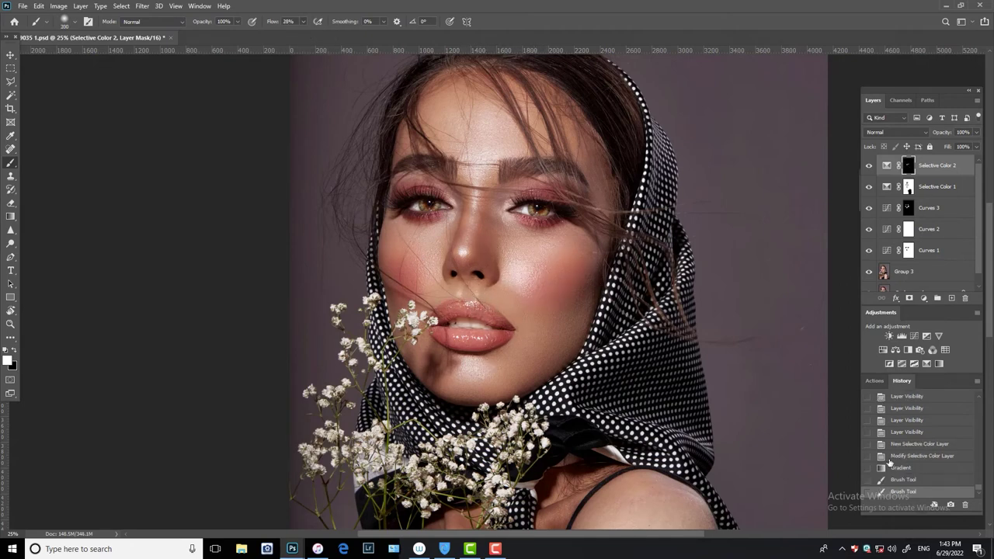
mouse_move(517, 249)
mouse_down()
mouse_move(525, 233)
mouse_move(464, 221)
mouse_move(422, 240)
mouse_move(428, 278)
mouse_up()
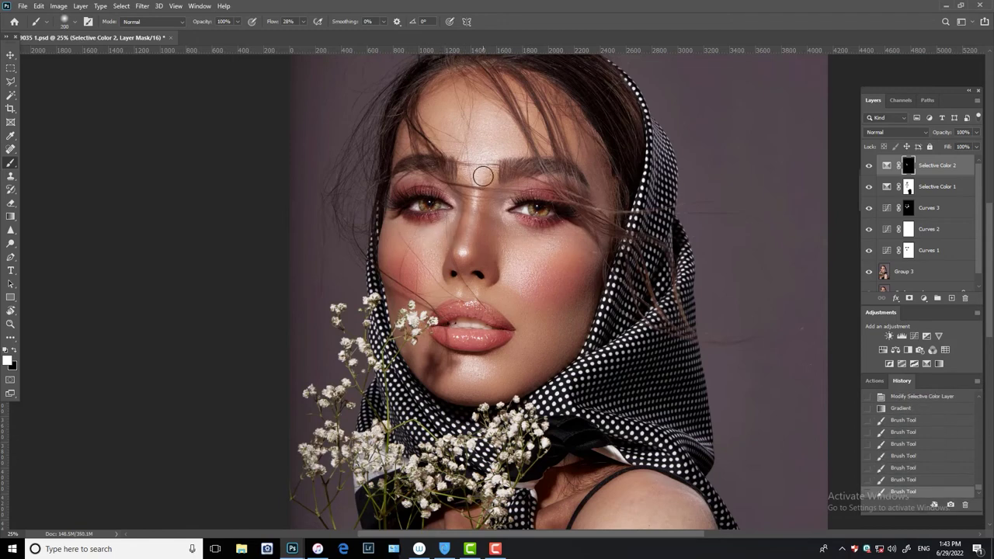
Compare Selective Color 2 and Selective Color 1 on and off at 25% zoom
click(869, 166)
click(869, 166)
click(869, 165)
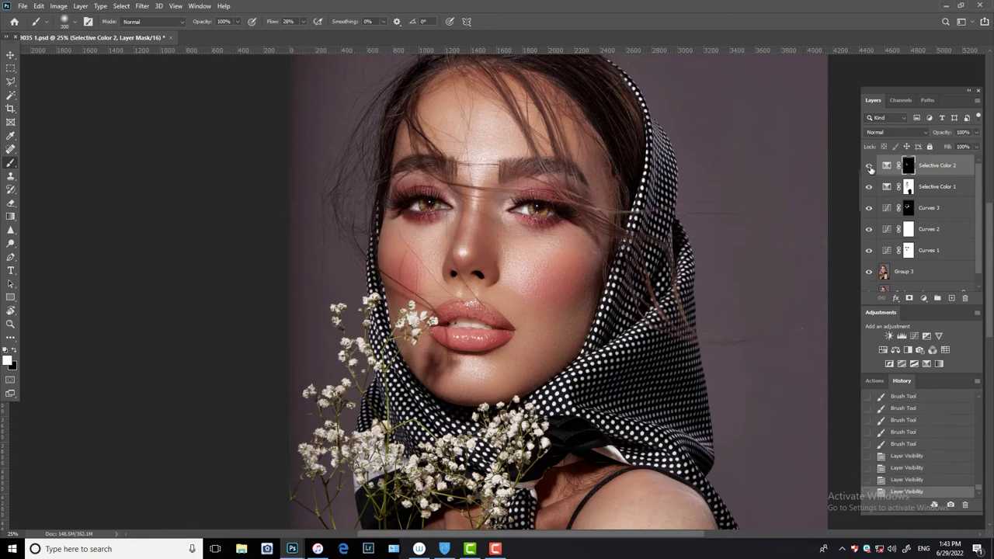
click(870, 166)
key(ctrl+plus)
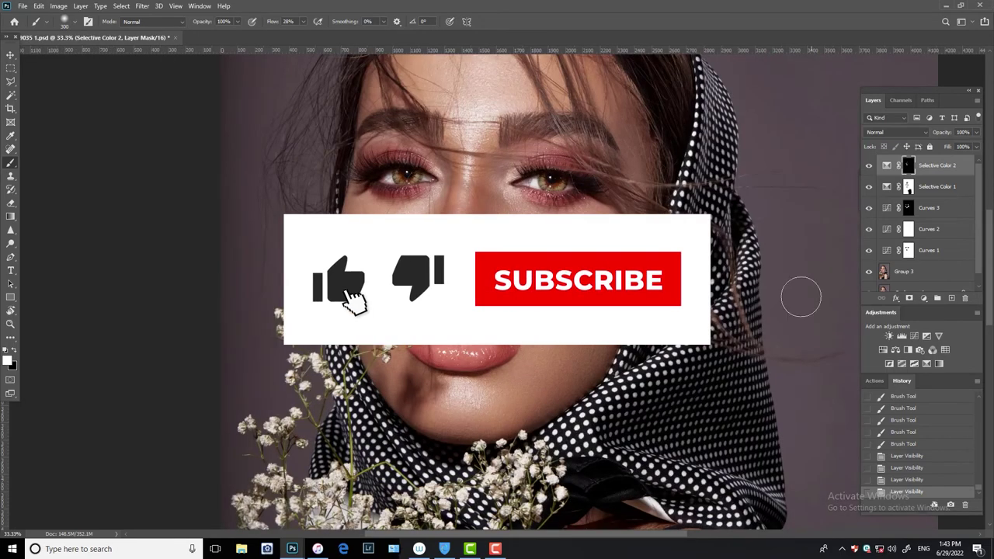
key(ctrl+minus)
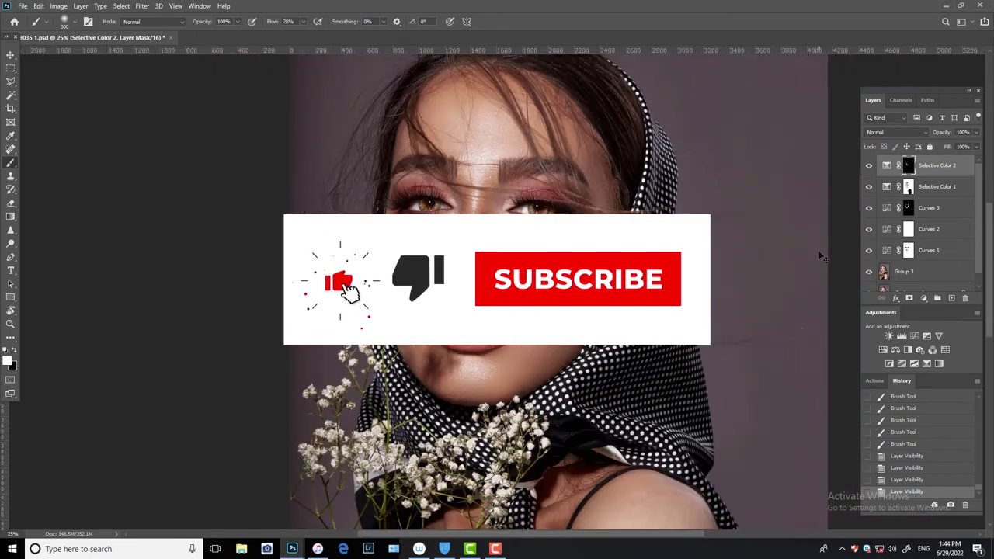
click(869, 187)
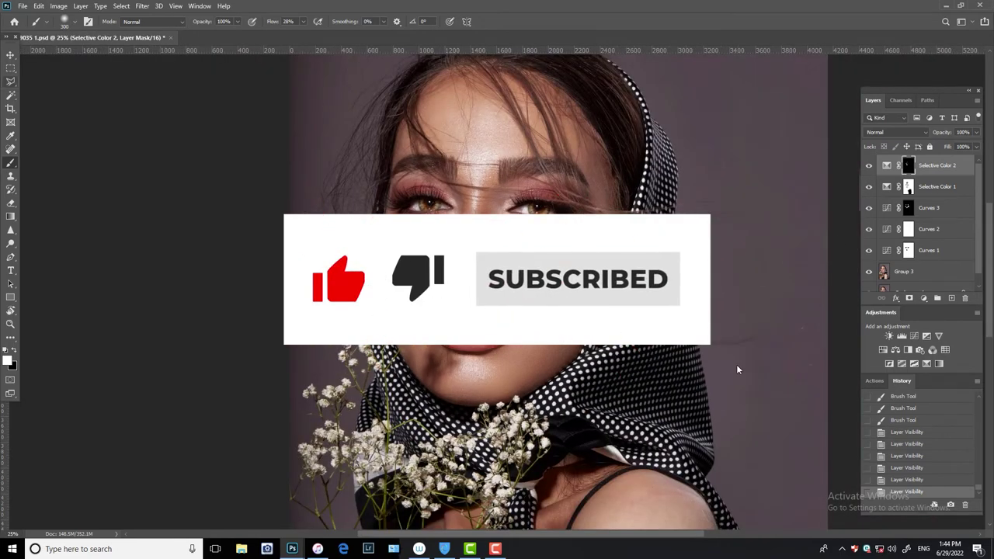
Add Curves 4, lowering the Blue and Red curves and raising Green for a warm orange-brown
key(v)
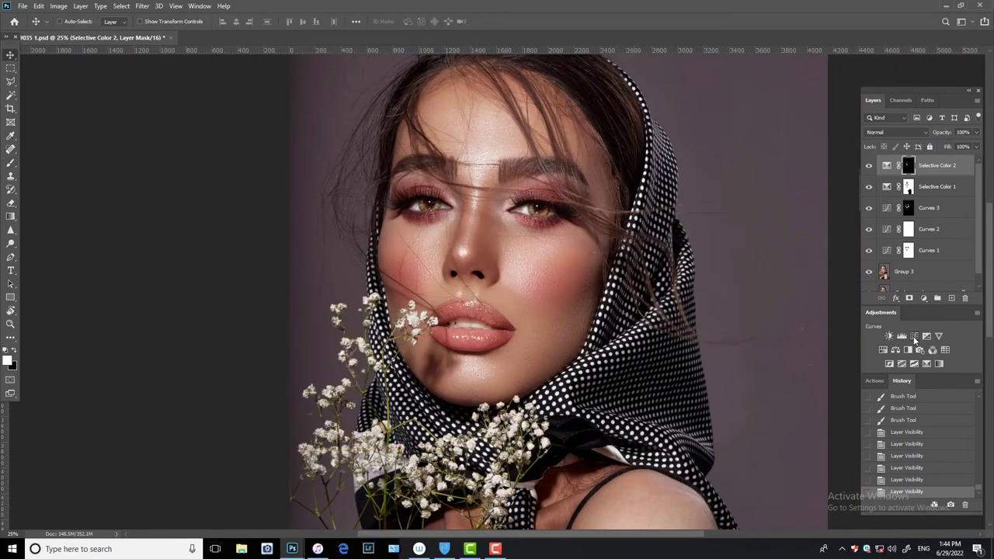
click(915, 338)
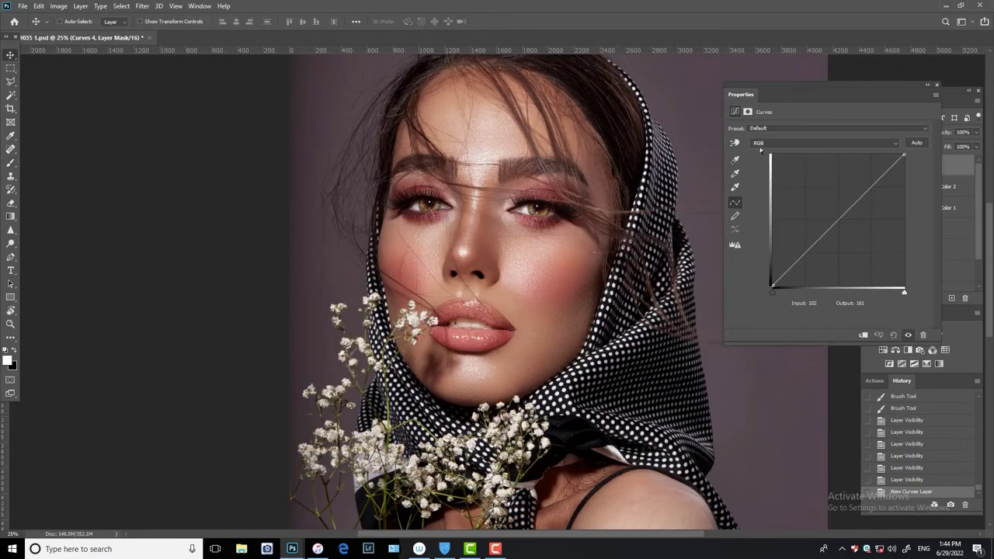
click(823, 143)
click(777, 175)
mouse_move(843, 217)
mouse_down()
mouse_move(844, 228)
mouse_move(824, 209)
mouse_move(843, 230)
mouse_move(828, 215)
mouse_up()
click(777, 143)
click(756, 160)
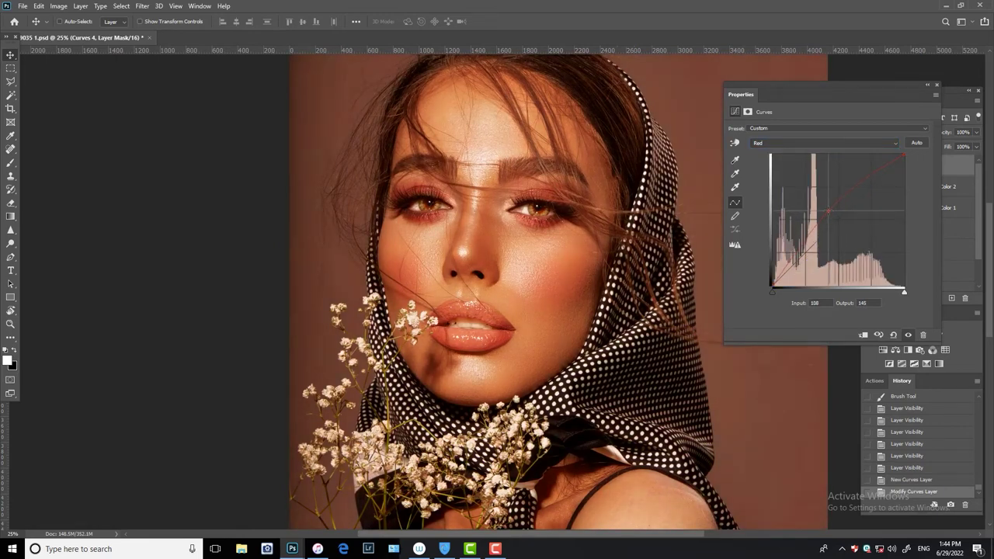
click(777, 143)
click(777, 167)
drag(837, 219, 827, 214)
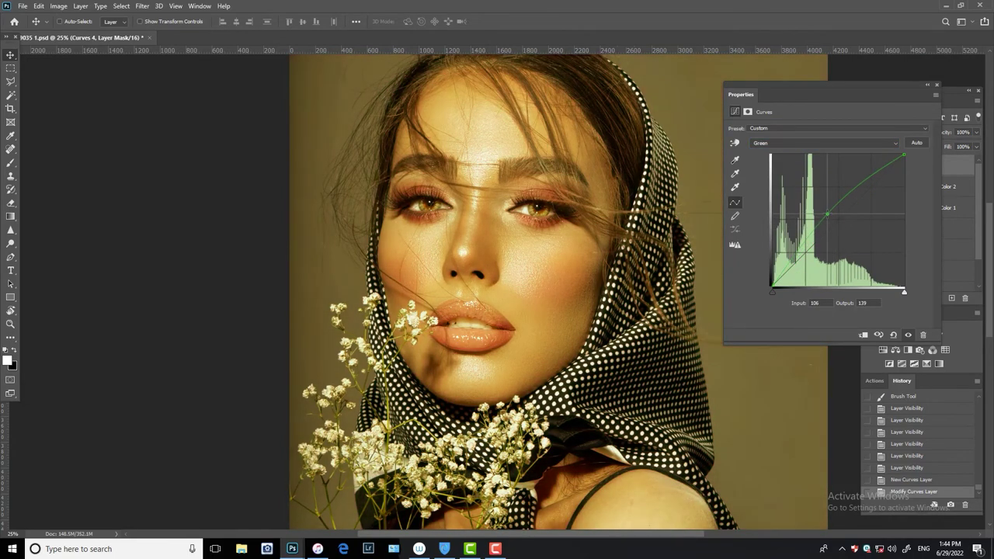
drag(827, 214, 848, 204)
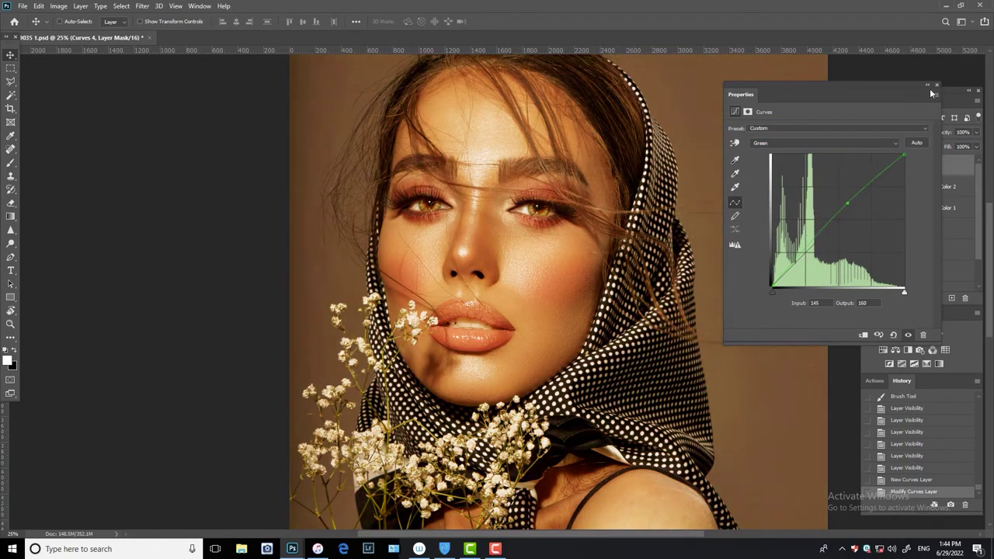
Fill the Curves 4 mask with black to hide the grade
click(936, 85)
click(8, 360)
click(903, 219)
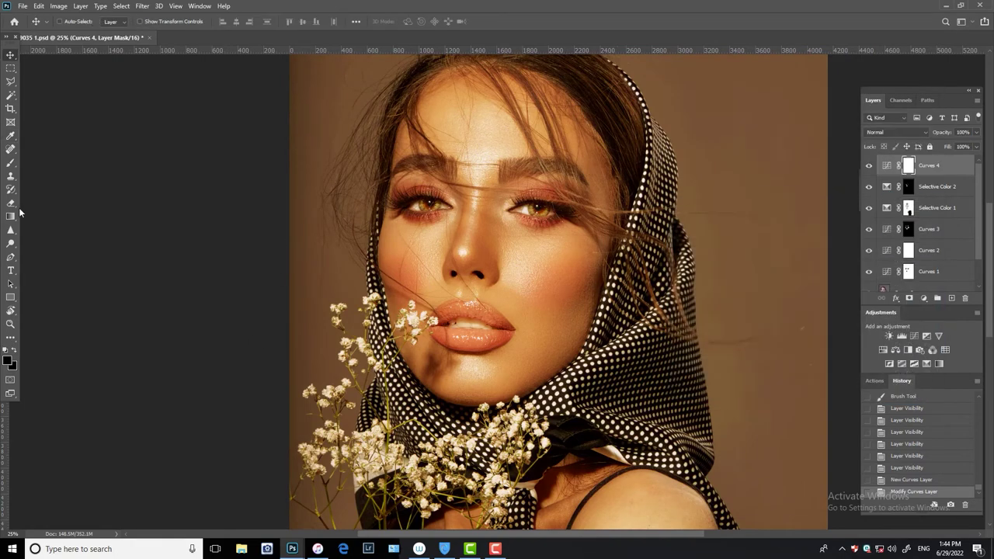
click(10, 217)
drag(543, 233, 621, 342)
Zoom out and set up a white brush at 51% flow on the Curves 4 mask
key(ctrl+minus)
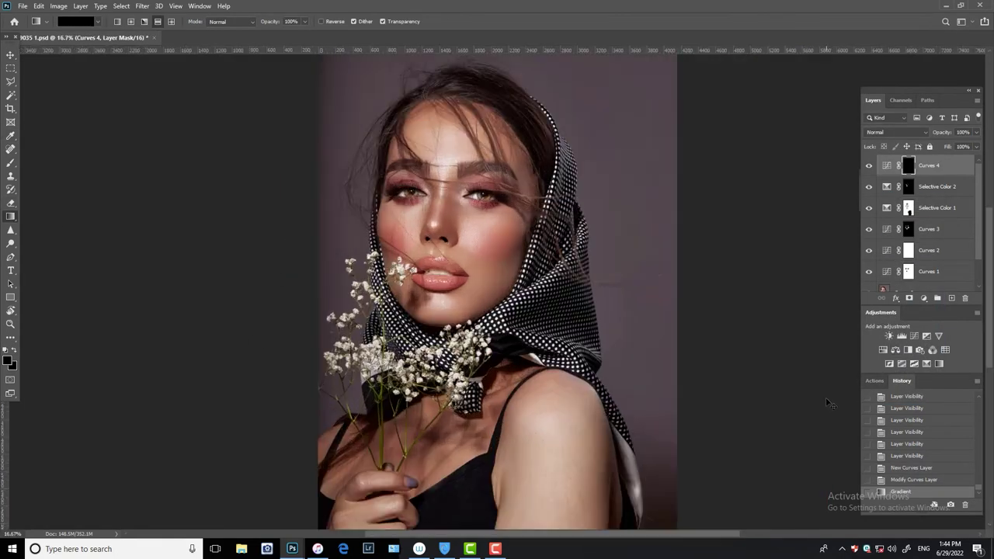
key(x)
key(b)
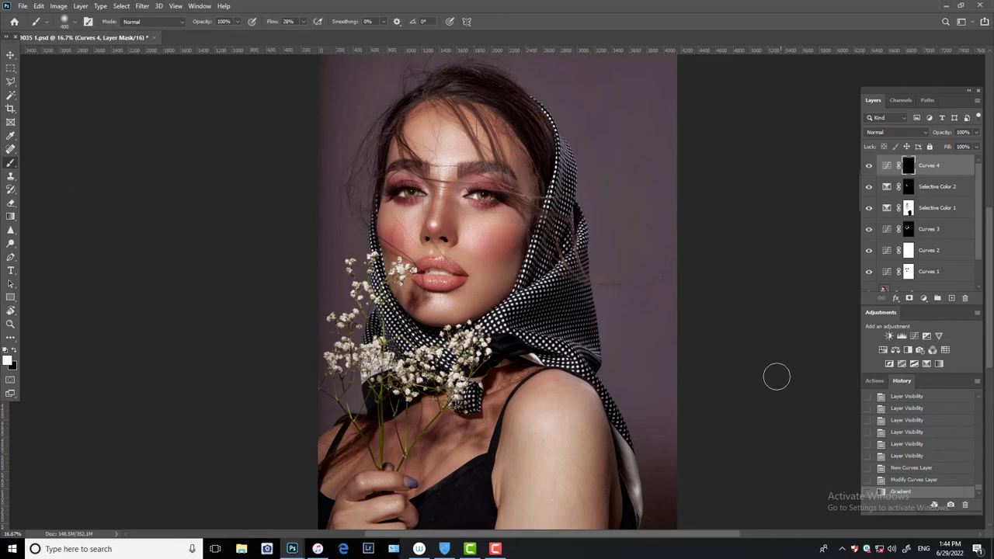
click(302, 22)
drag(303, 35, 314, 34)
Paint the warm golden grade into the right, upper and left background around the figure
mouse_move(665, 300)
mouse_down()
mouse_move(639, 261)
mouse_move(677, 443)
mouse_up()
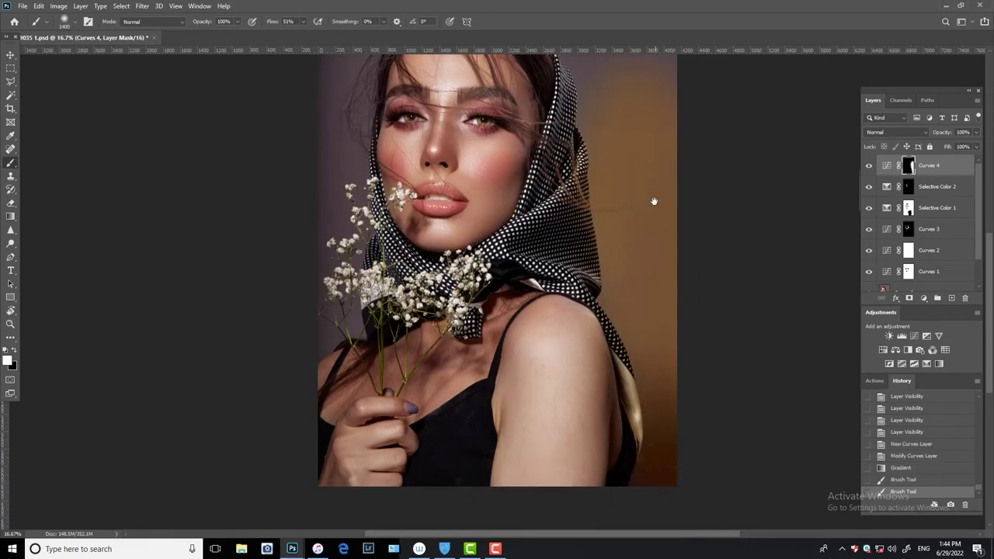
drag(655, 202, 694, 339)
mouse_move(598, 155)
mouse_down()
mouse_move(675, 224)
mouse_move(616, 145)
mouse_move(513, 111)
mouse_move(378, 122)
mouse_move(401, 169)
mouse_up()
mouse_move(341, 282)
mouse_down()
mouse_move(366, 348)
mouse_move(377, 333)
mouse_move(366, 372)
mouse_up()
scroll(378, 333, down, 3)
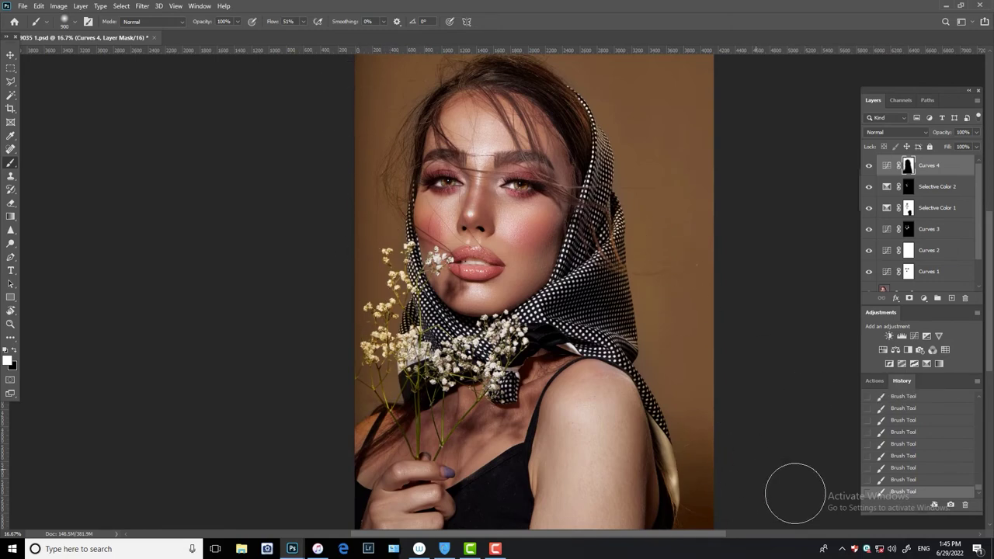
key(ctrl+plus)
key(e)
scroll(371, 223, up, 1)
Set the eraser to 30% flow and size 300, then erase the warm tone from the face
drag(383, 314, 388, 163)
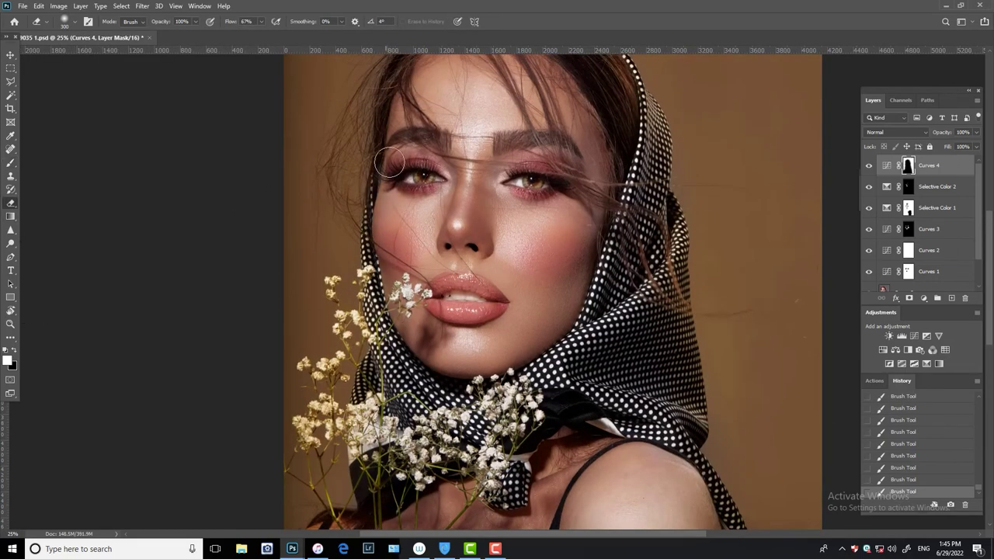
scroll(336, 184, up, 2)
scroll(428, 169, up, 1)
scroll(486, 136, up, 1)
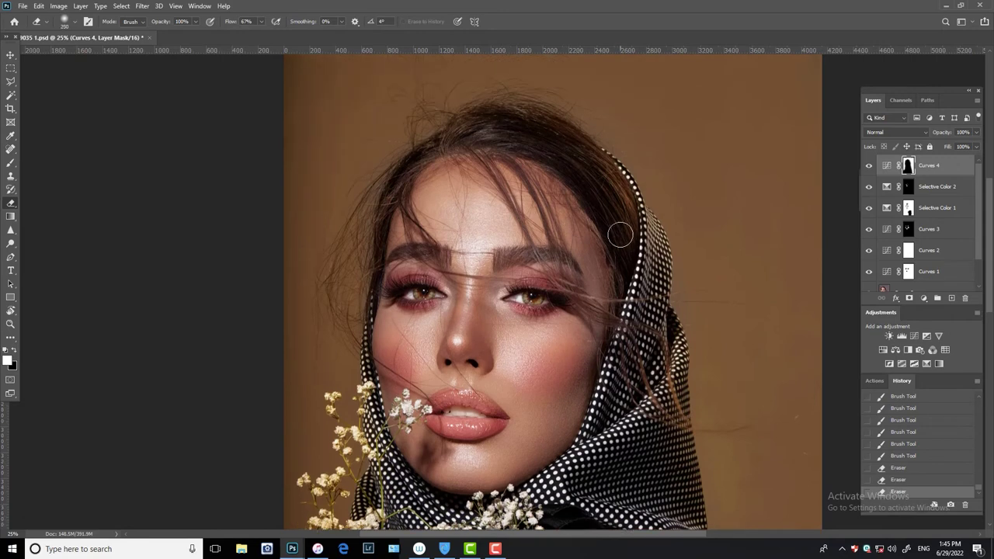
mouse_move(617, 222)
mouse_down()
mouse_move(599, 171)
mouse_move(477, 127)
mouse_up()
drag(260, 21, 245, 35)
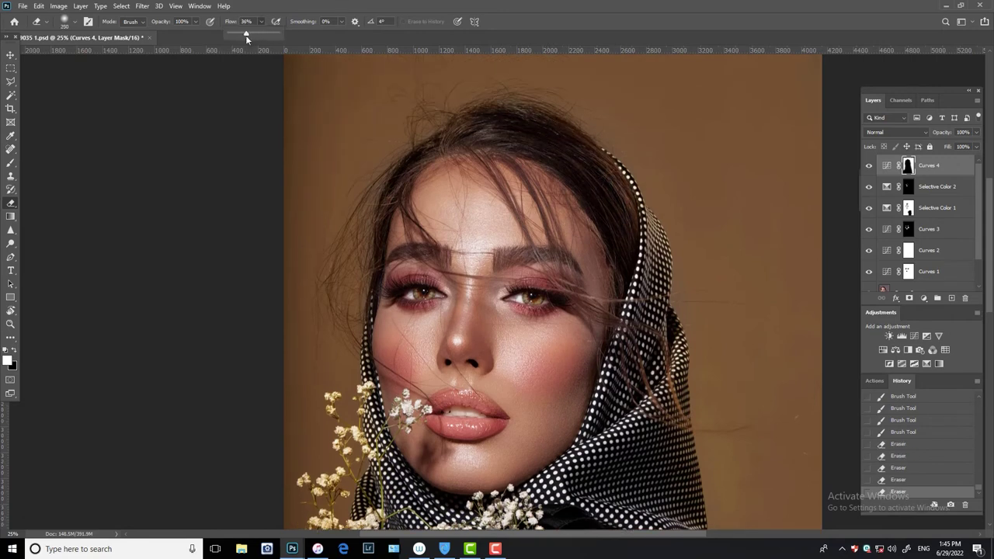
key(bracketright)
drag(521, 124, 468, 137)
key(bracketleft)
key(bracketleft)
key(bracketleft)
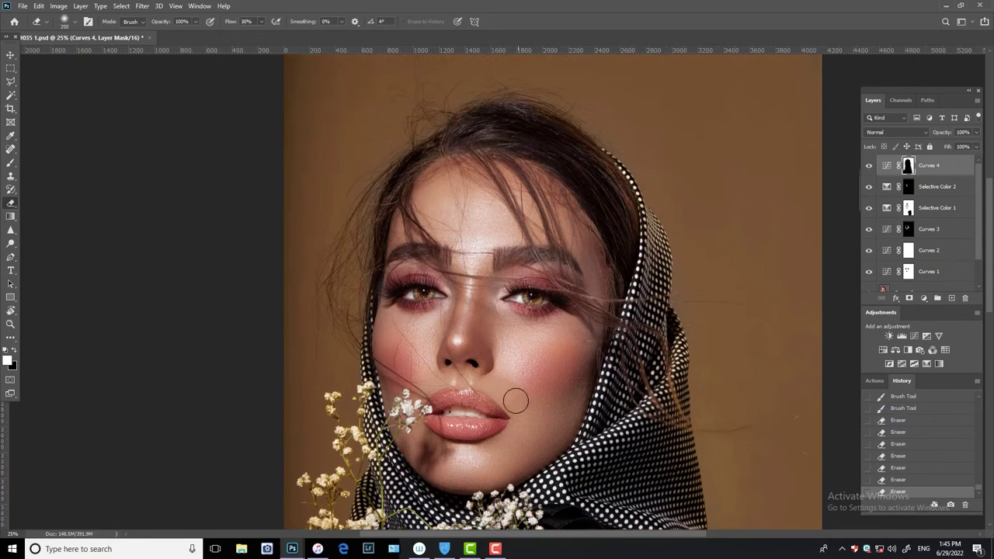
Shrink the eraser to 90 and erase more warm tone from the Curves 4 mask
scroll(516, 401, down, 2)
mouse_move(392, 280)
mouse_down()
mouse_move(374, 263)
mouse_move(370, 220)
mouse_up()
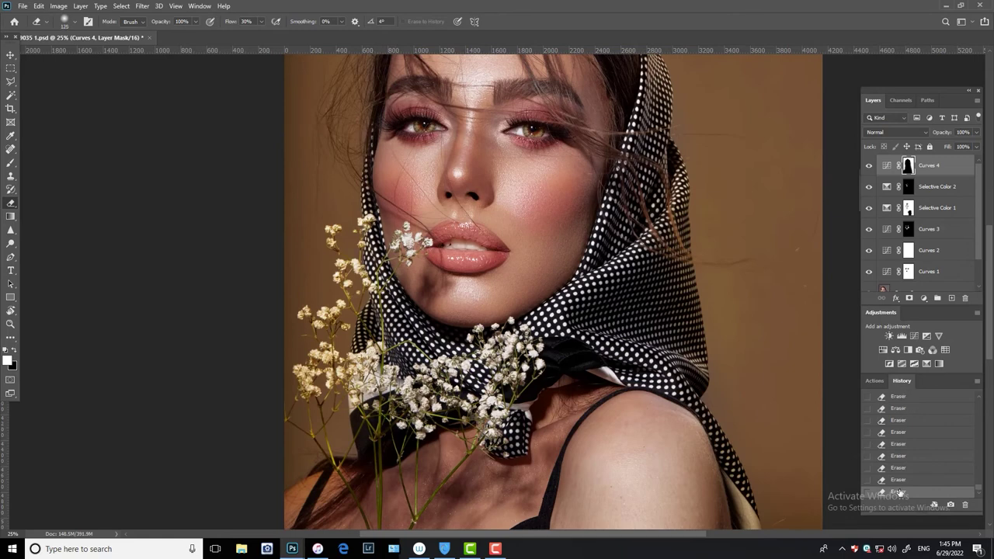
key(bracketleft)
key(bracketleft)
click(260, 21)
key(bracketleft)
key(bracketleft)
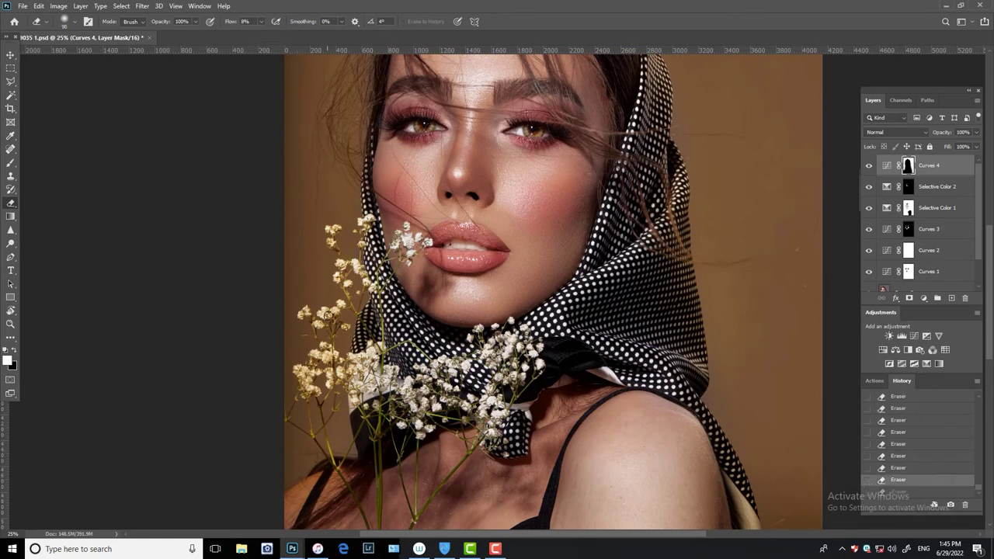
drag(330, 317, 314, 324)
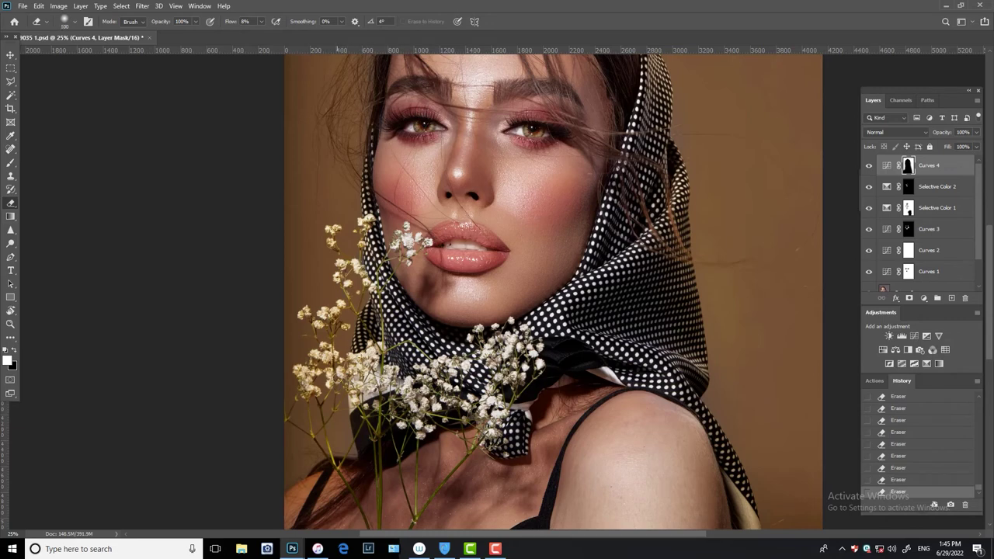
Undo two eraser strokes and erase the mask along the scarf edge by the shoulder
scroll(753, 379, down, 1)
click(261, 21)
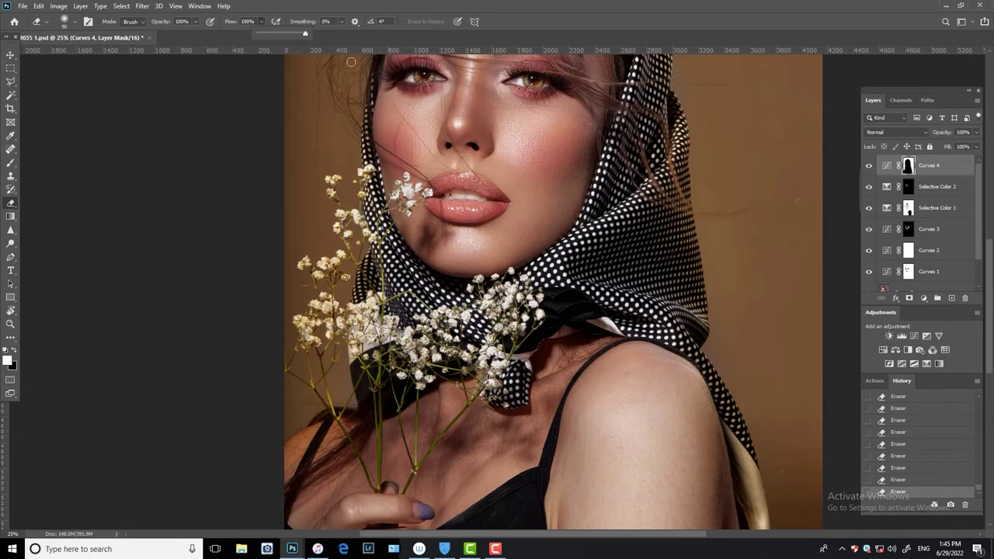
scroll(712, 425, down, 3)
key(bracketright)
key(bracketright)
key(bracketright)
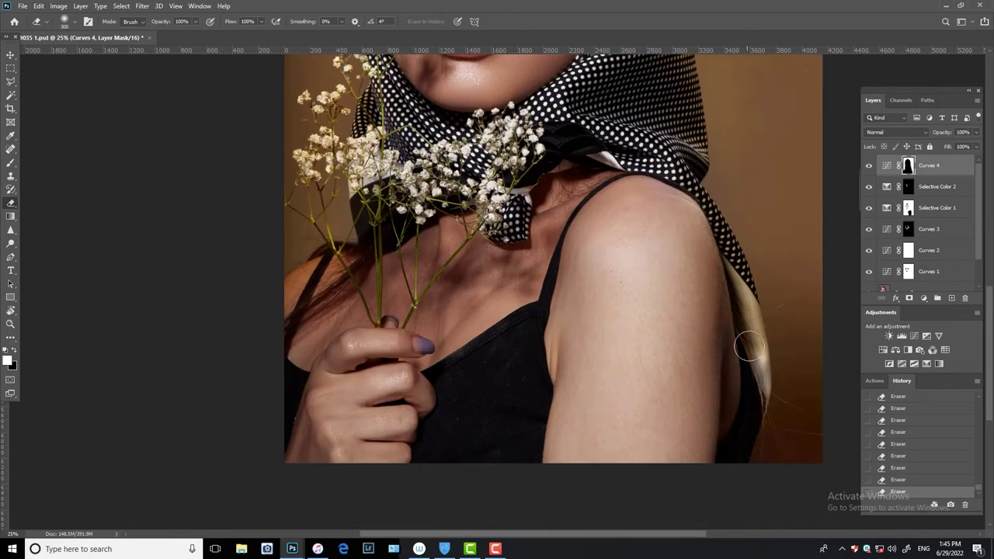
key(ctrl+z)
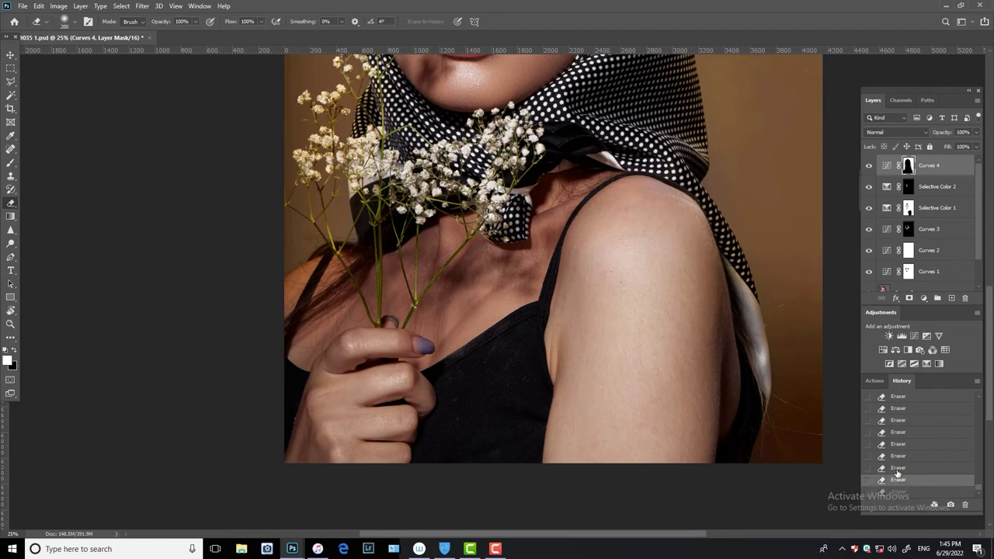
key(ctrl+z)
mouse_move(757, 372)
mouse_down()
mouse_move(728, 254)
mouse_move(659, 424)
mouse_up()
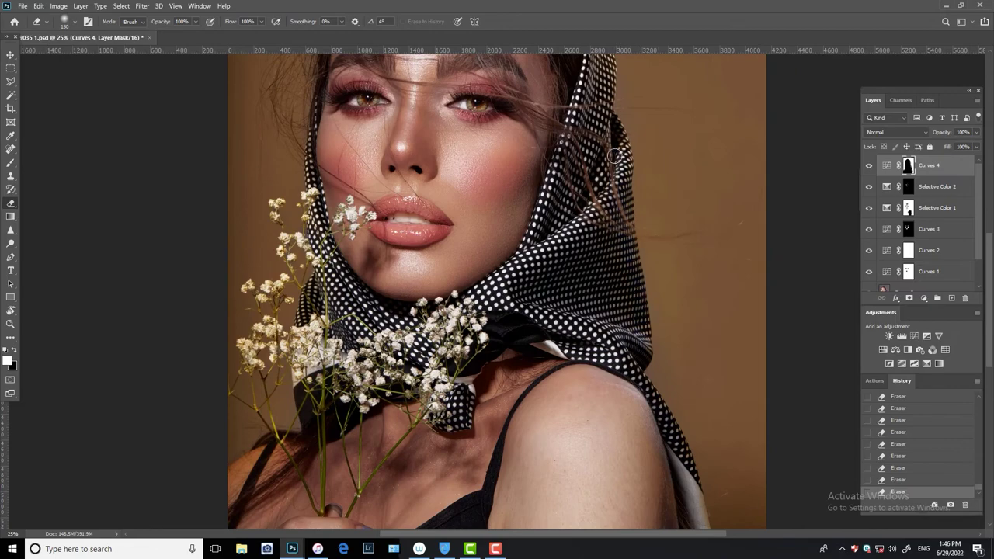
Erase the Curves 4 mask near the hand and flowers, comparing with the layer hidden
drag(599, 113, 585, 303)
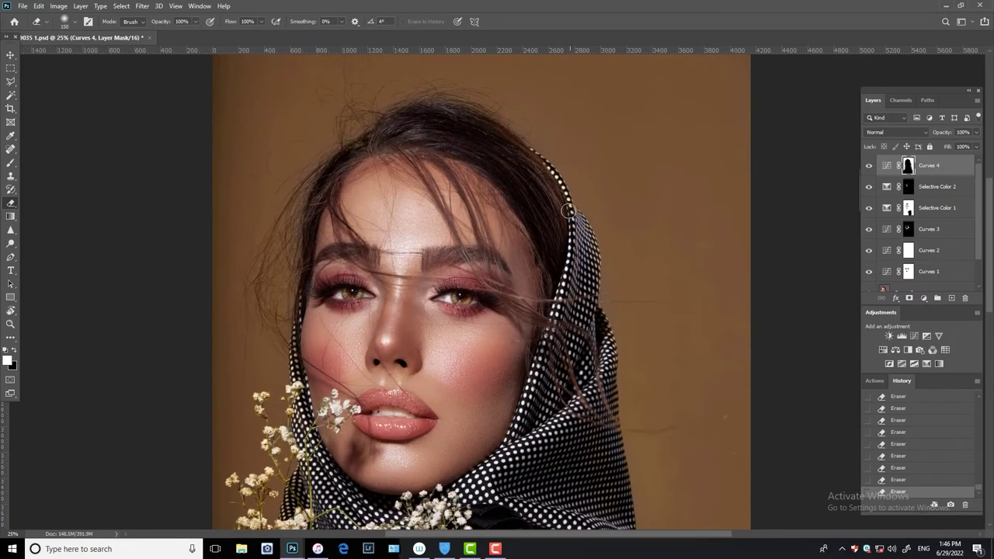
scroll(535, 198, down, 1)
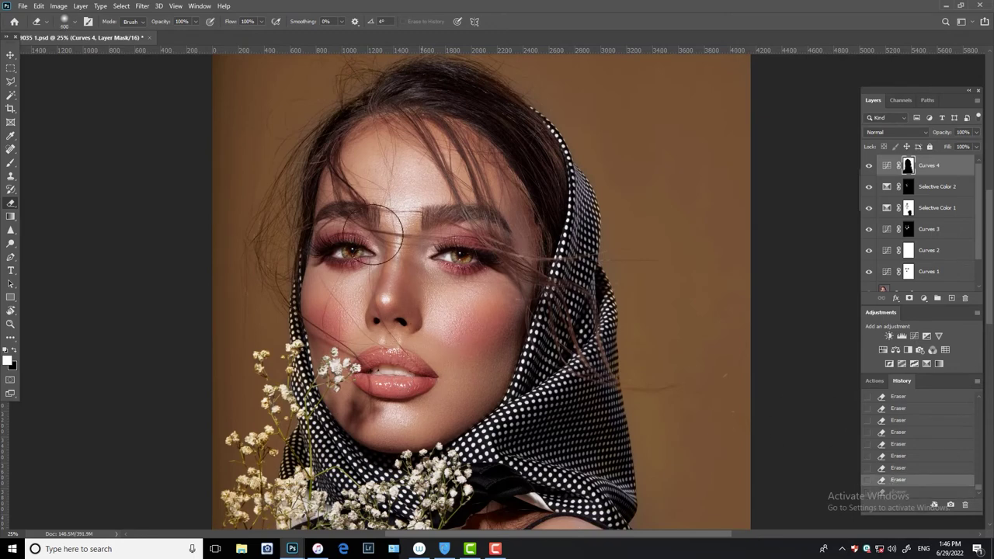
key(ctrl+minus)
click(869, 166)
click(869, 166)
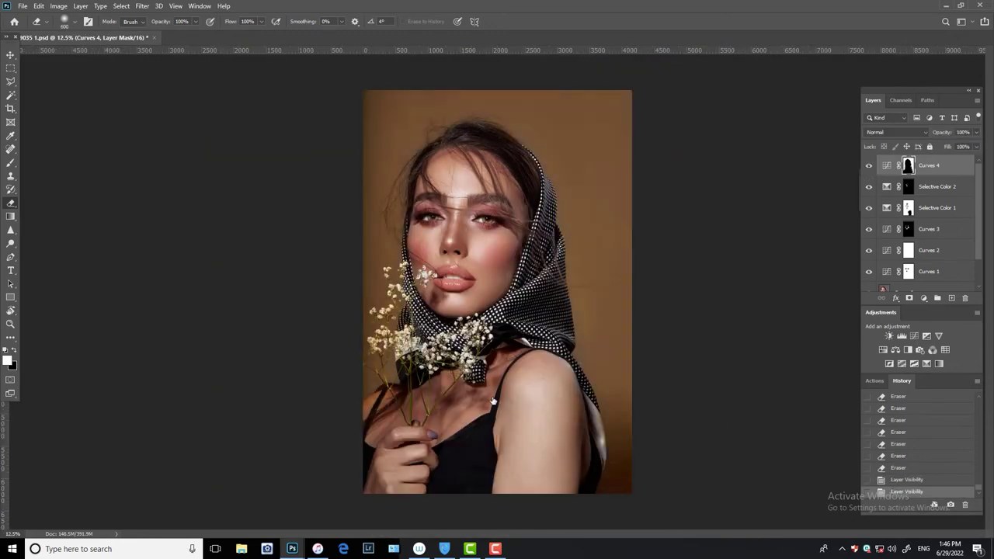
click(389, 415)
drag(363, 410, 387, 399)
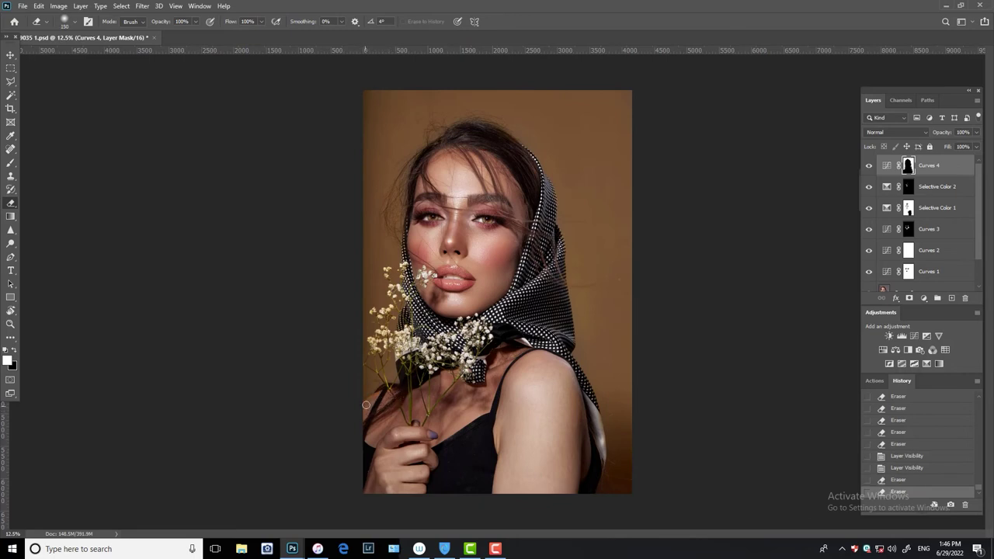
click(869, 166)
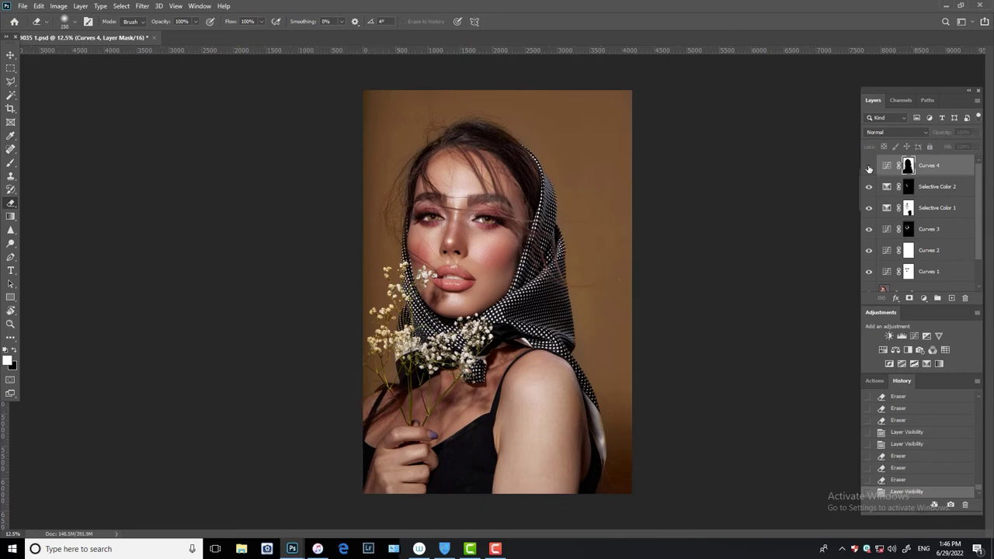
click(870, 166)
Lower Curves 4 opacity to 78% and compare it against the layer hidden
click(976, 147)
mouse_move(977, 146)
mouse_down()
mouse_move(966, 147)
mouse_move(976, 146)
mouse_up()
click(869, 165)
click(869, 166)
key(ctrl+plus)
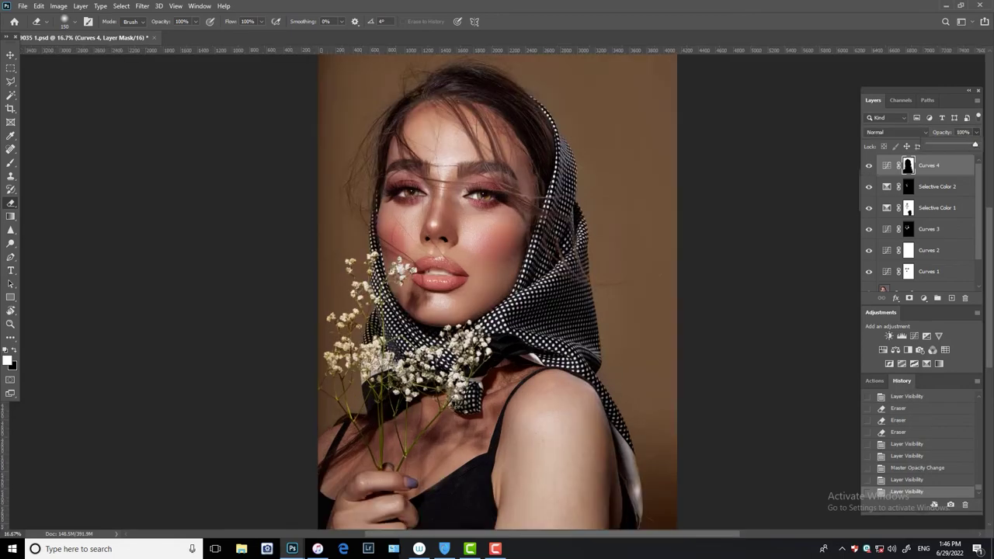
key(ctrl+plus)
key(ctrl+plus)
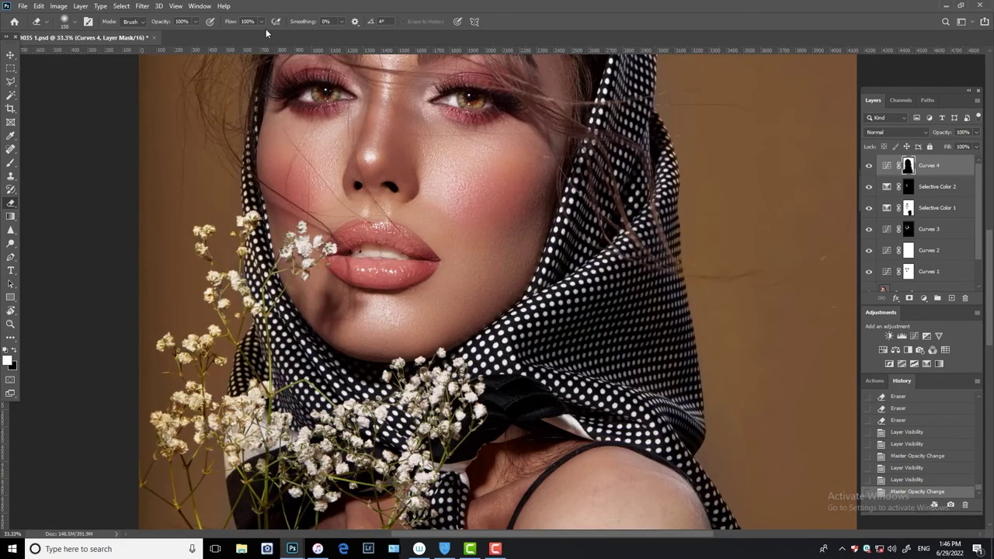
Set the eraser to 21% flow and size 50, and dab the mask off the flower clusters
key(shift+2)
key(shift+1)
key(bracketleft)
mouse_move(163, 444)
mouse_down()
mouse_move(412, 359)
mouse_move(409, 346)
mouse_up()
key(bracketleft)
key(bracketleft)
key(bracketleft)
click(419, 354)
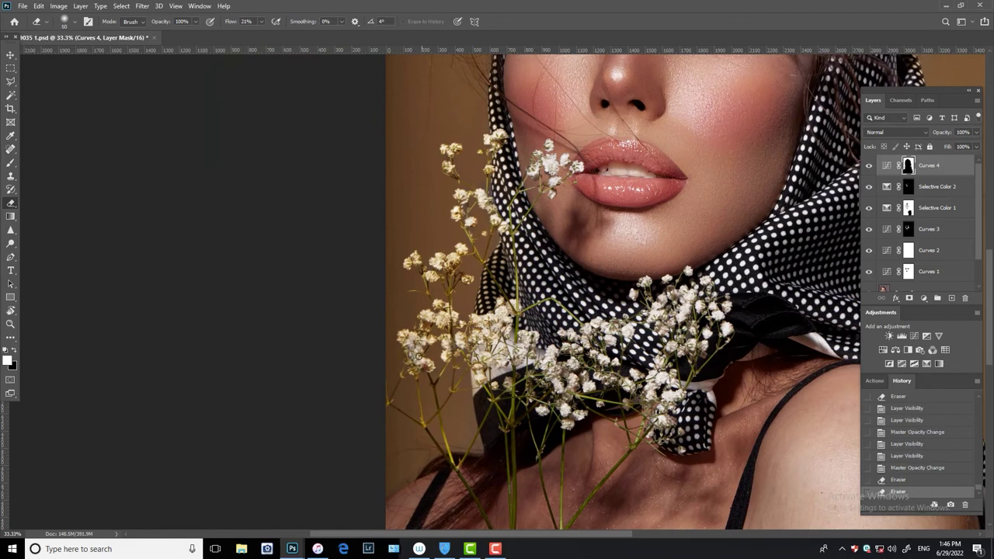
click(427, 342)
click(427, 342)
click(428, 332)
click(439, 319)
click(439, 311)
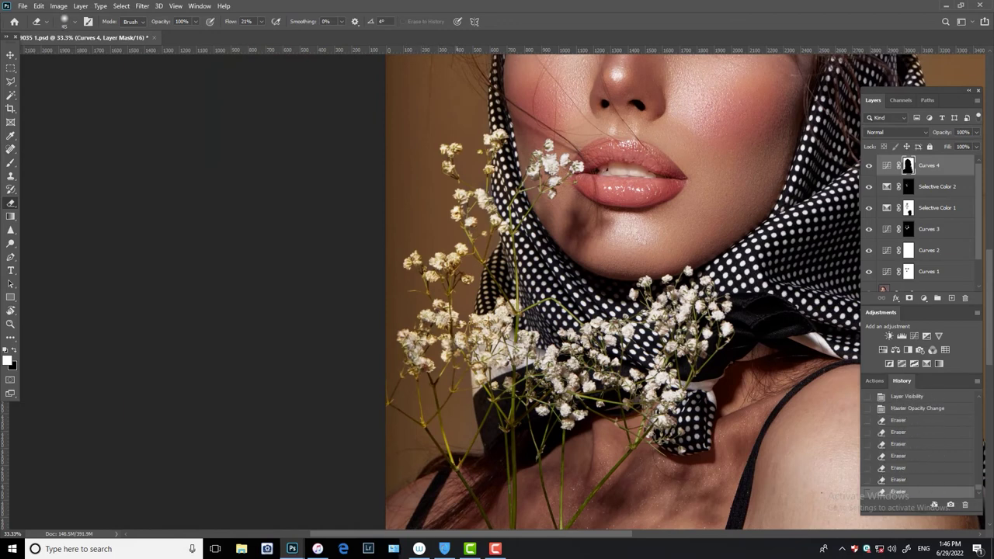
click(423, 305)
click(411, 293)
Toggle Curves 4 off and on to check the cleaned mask
scroll(655, 293, up, 3)
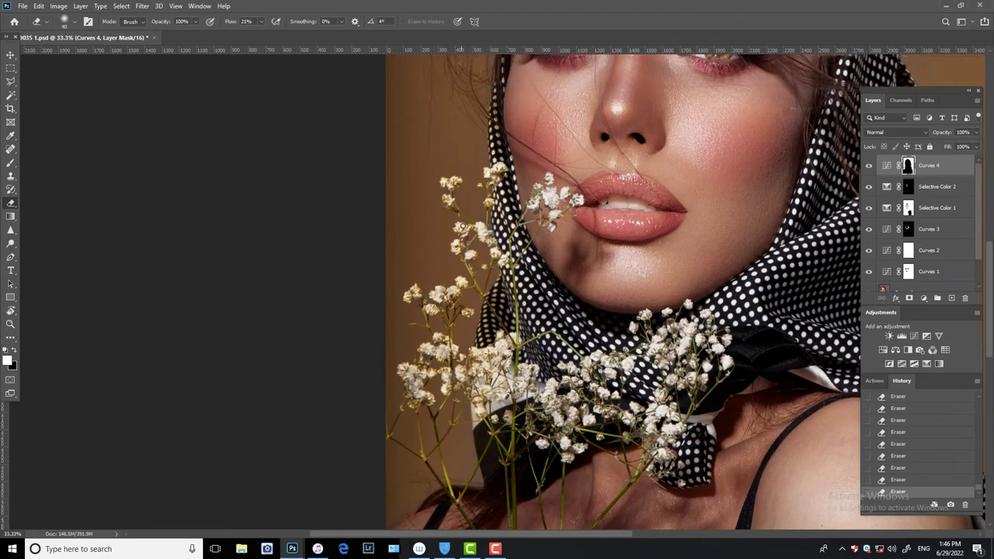
click(869, 164)
click(868, 164)
scroll(691, 394, down, 3)
scroll(691, 393, up, 1)
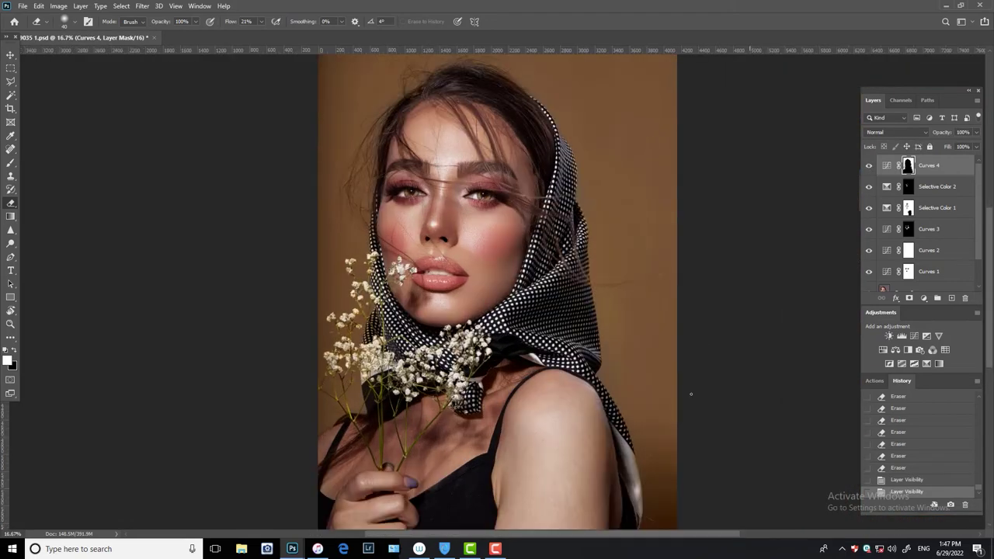
click(11, 54)
Stamp all visible layers into a new Layer 1 after a quick Curves 4 before/after check
click(868, 164)
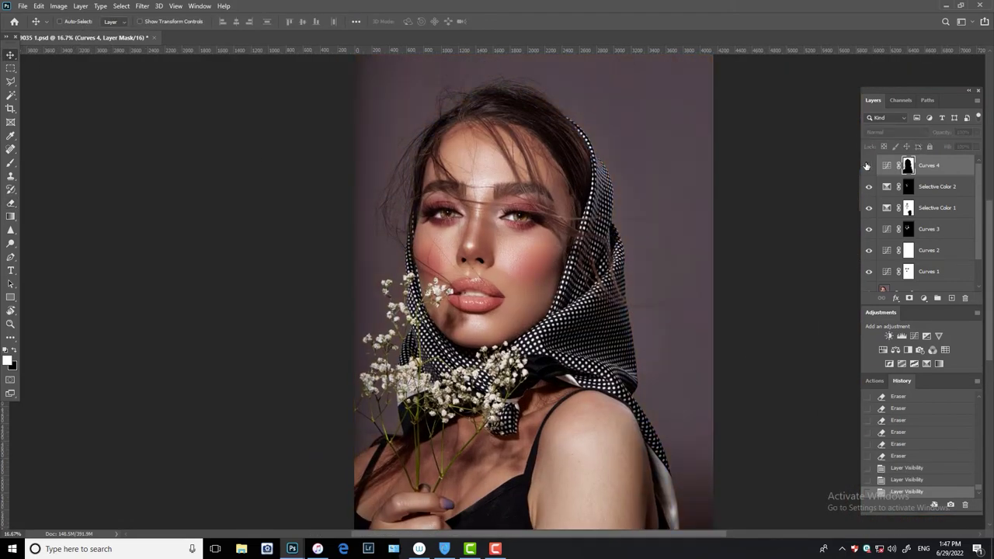
click(868, 165)
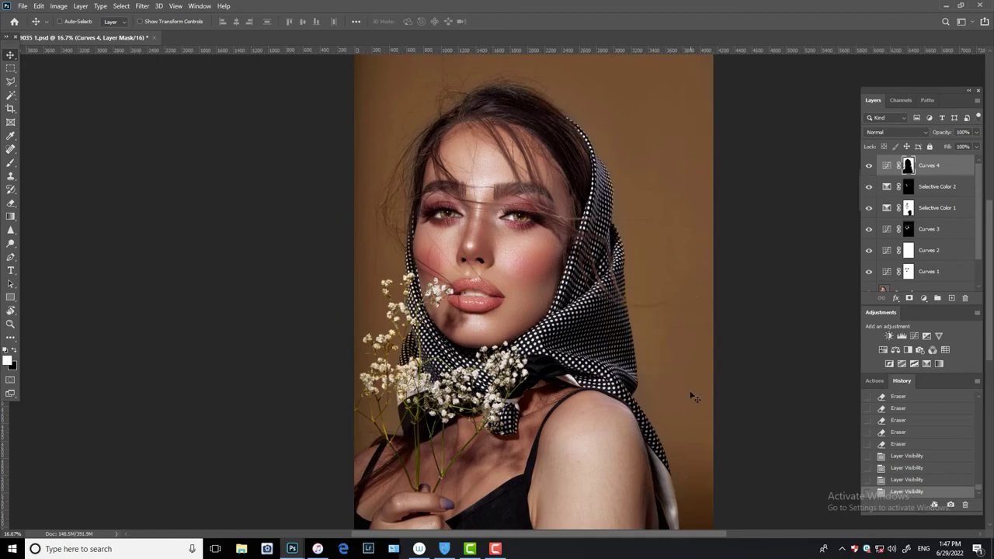
scroll(692, 394, up, 1)
scroll(669, 439, down, 3)
scroll(670, 439, up, 3)
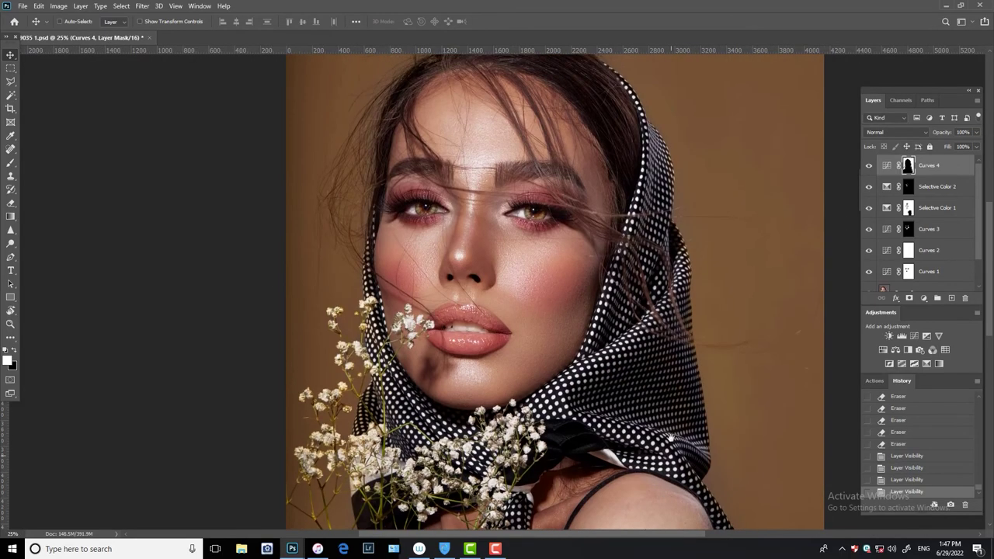
scroll(670, 436, up, 1)
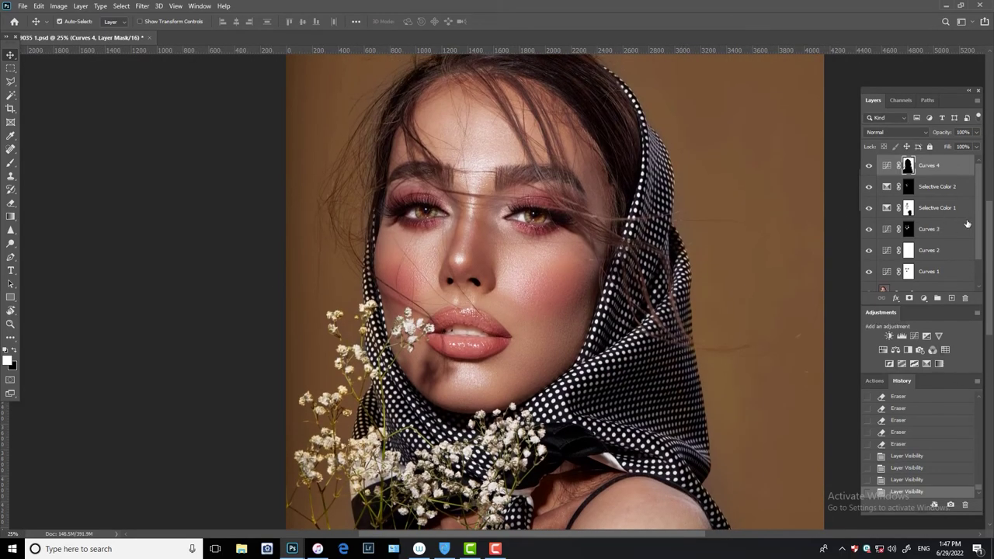
key(ctrl+shift+alt+e)
Merge the layers from Selective Color 1 down into Layer 1, then select the dodge layer in global
scroll(977, 243, down, 2)
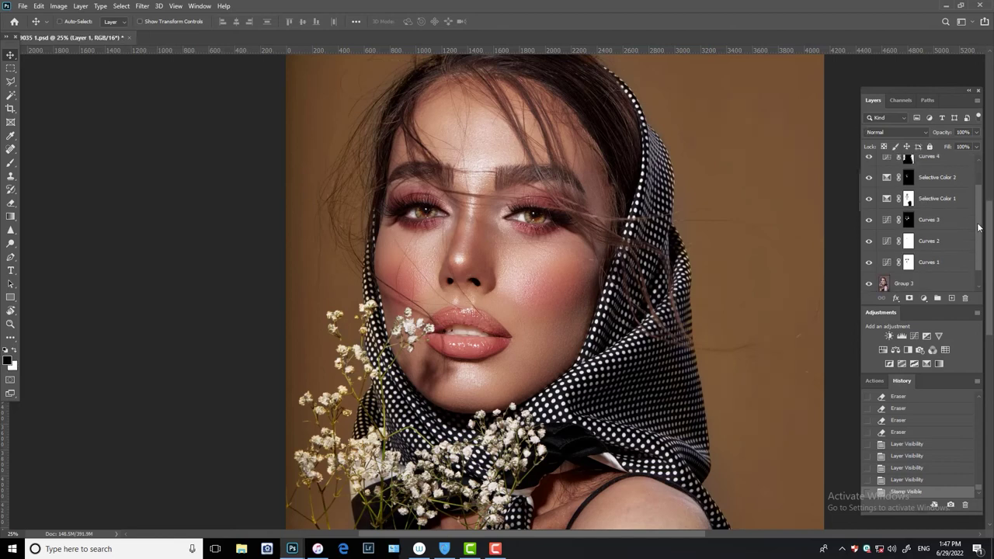
shift+click(913, 258)
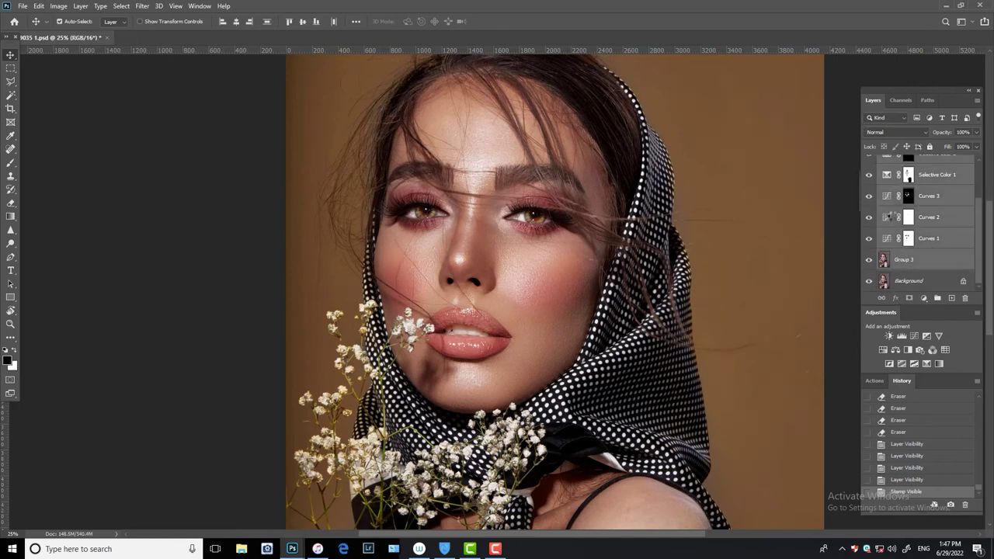
key(ctrl+e)
click(867, 167)
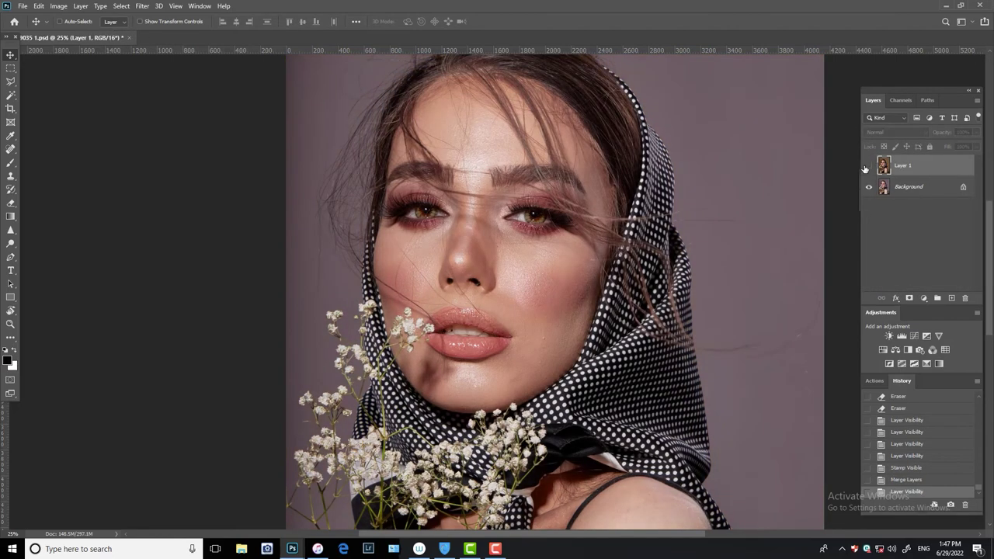
click(869, 166)
key(ctrl+minus)
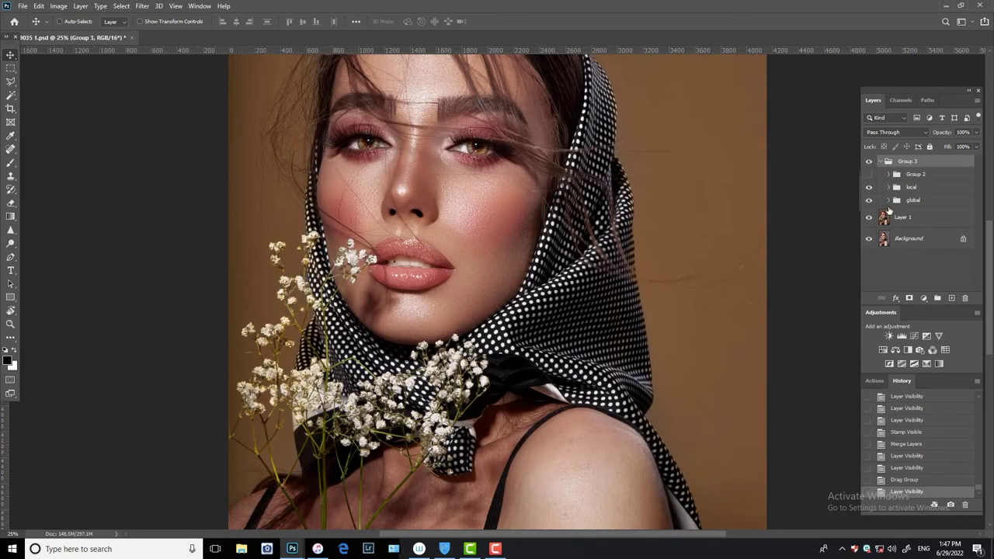
click(888, 200)
click(940, 237)
Save the document and paint low-flow brush strokes on the dodge mask to brighten the shoulder
scroll(846, 245, down, 5)
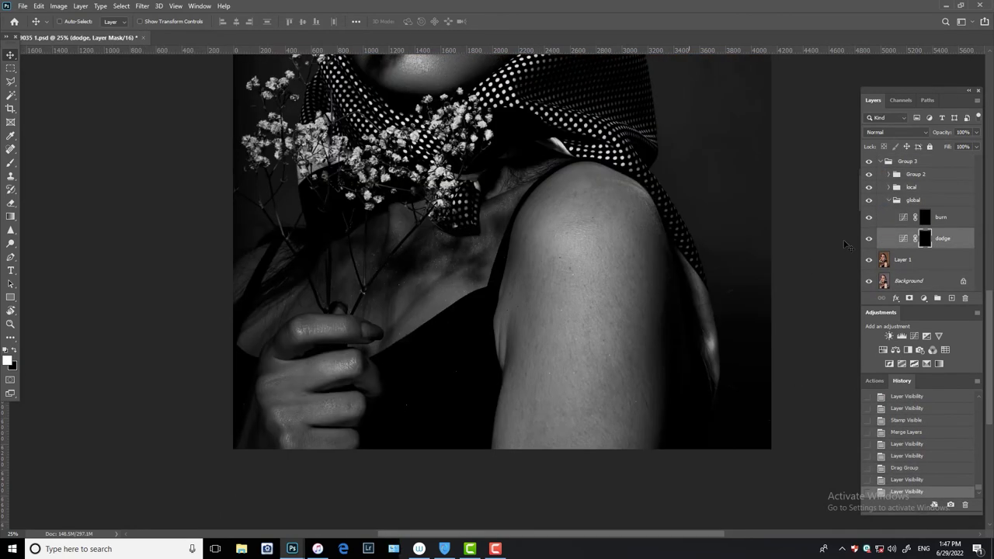
key(b)
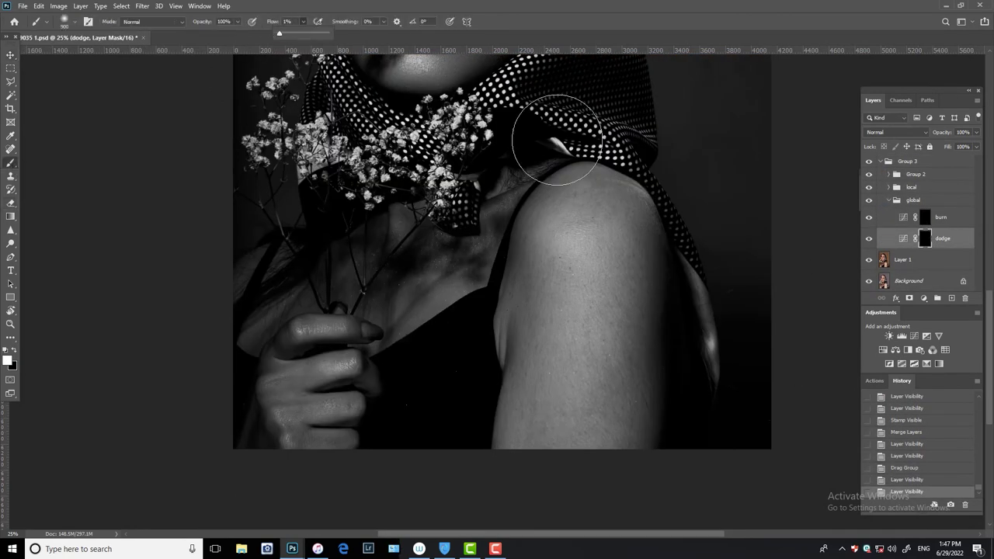
key(ctrl+s)
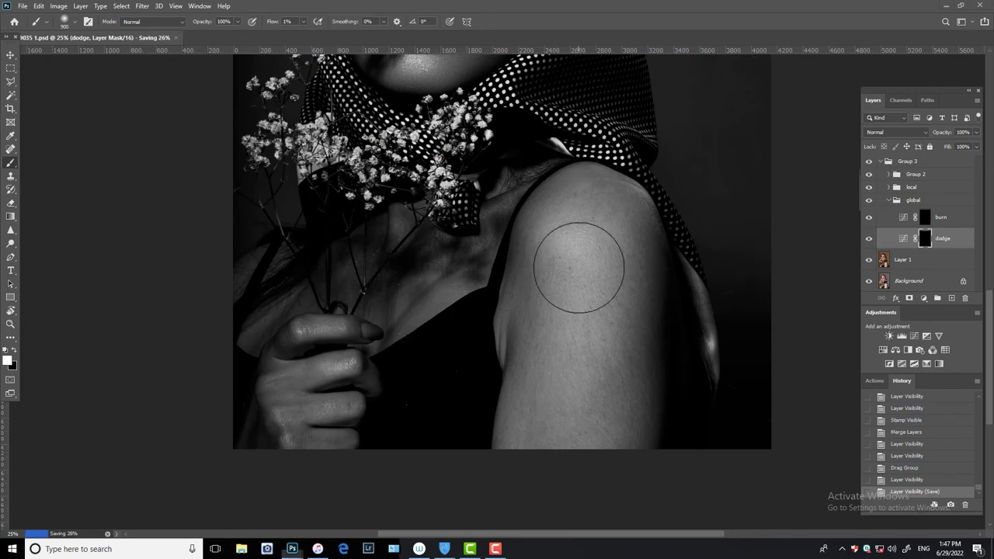
drag(579, 268, 554, 277)
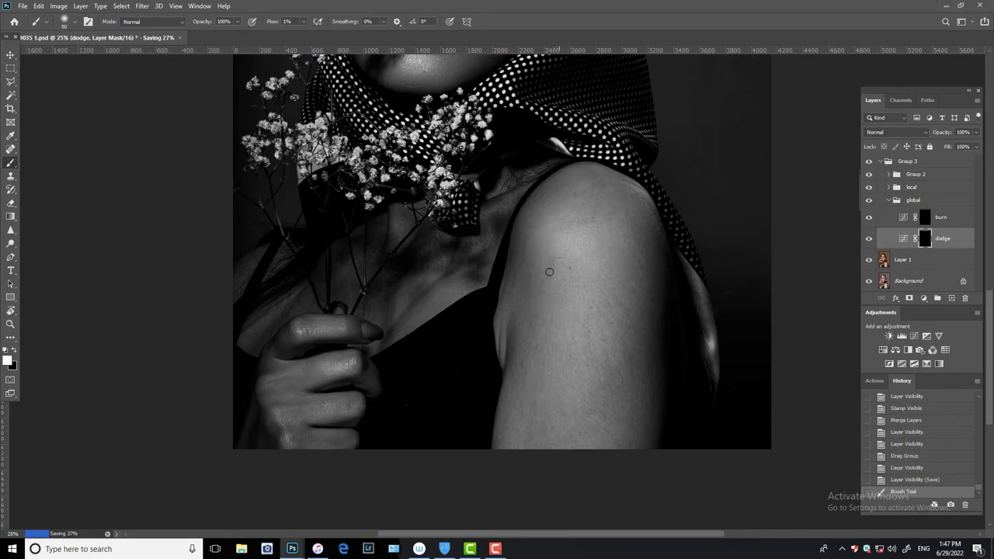
mouse_move(533, 302)
mouse_down()
mouse_move(526, 239)
mouse_move(512, 284)
mouse_up()
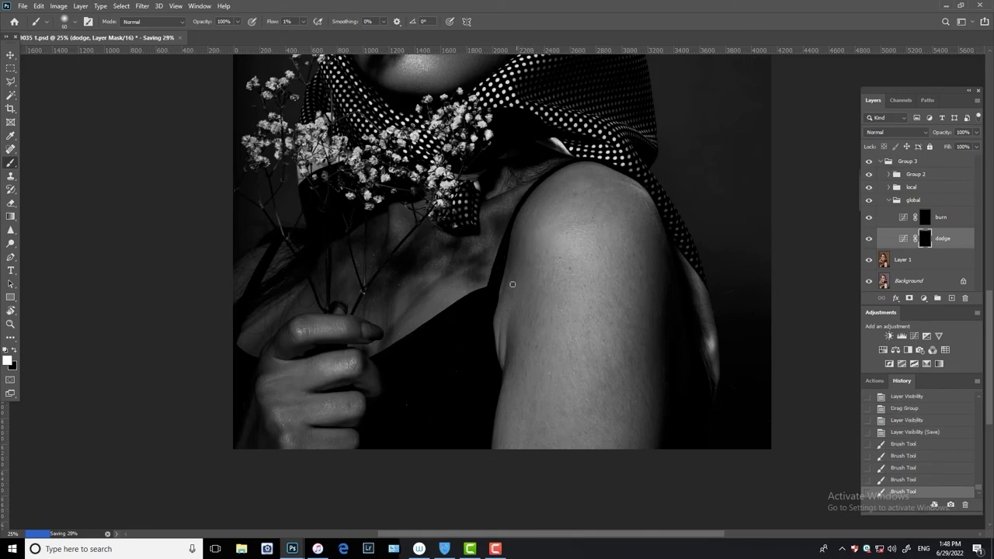
drag(534, 245, 533, 221)
drag(504, 284, 519, 249)
drag(513, 280, 540, 212)
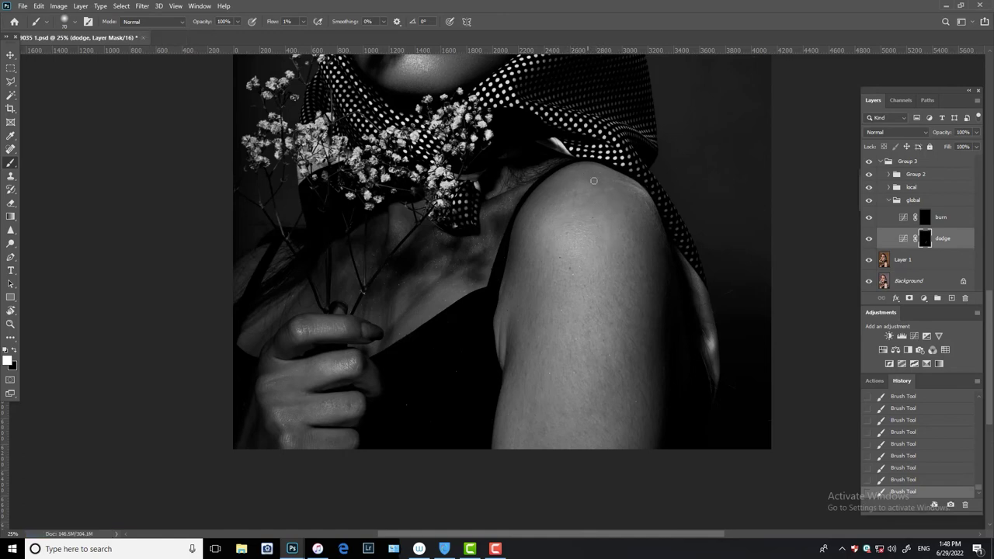
Set the brush to size 500 at 2% flow, select the burn mask, and preview in colour
key(bracketright)
key(bracketright)
key(bracketright)
scroll(301, 21, up, 1)
key(bracketleft)
key(bracketleft)
key(bracketleft)
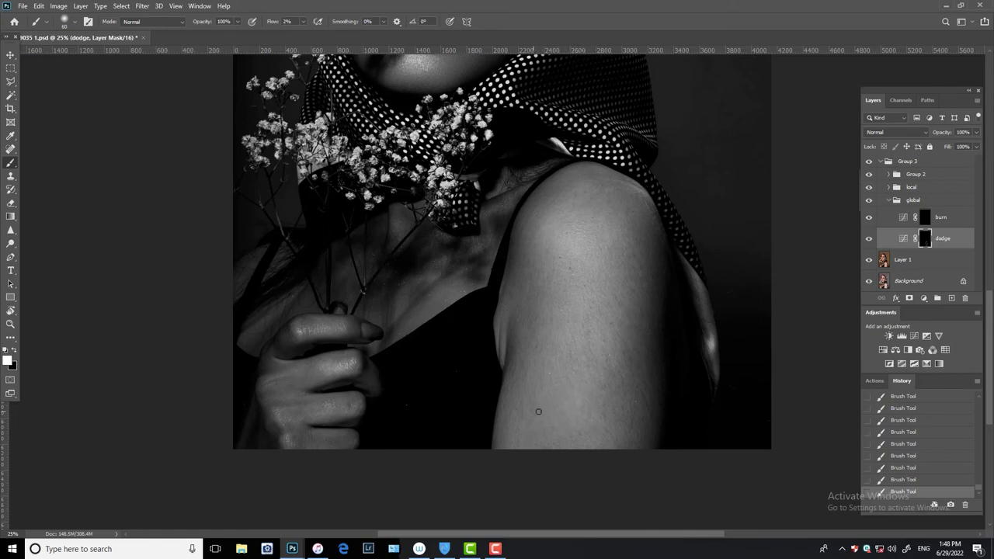
click(915, 221)
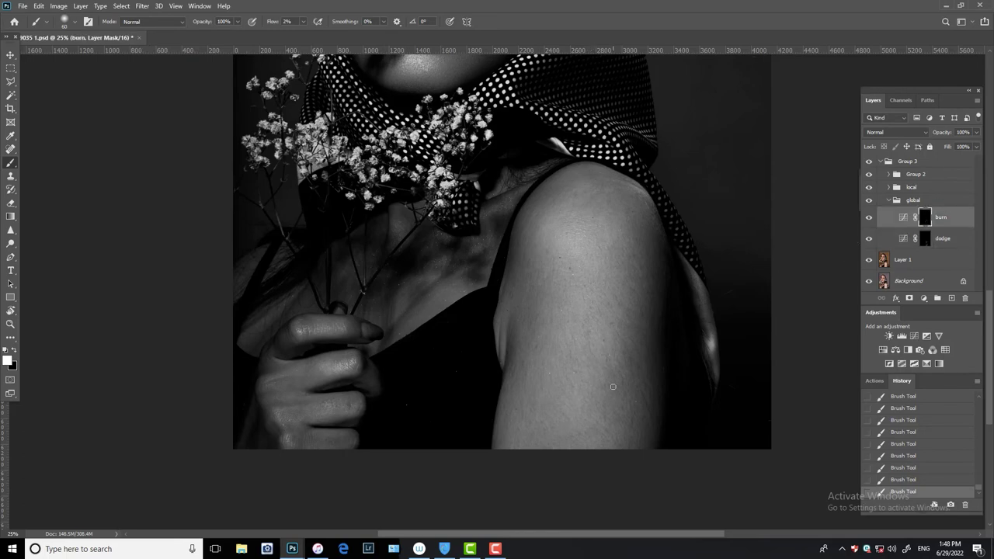
click(869, 174)
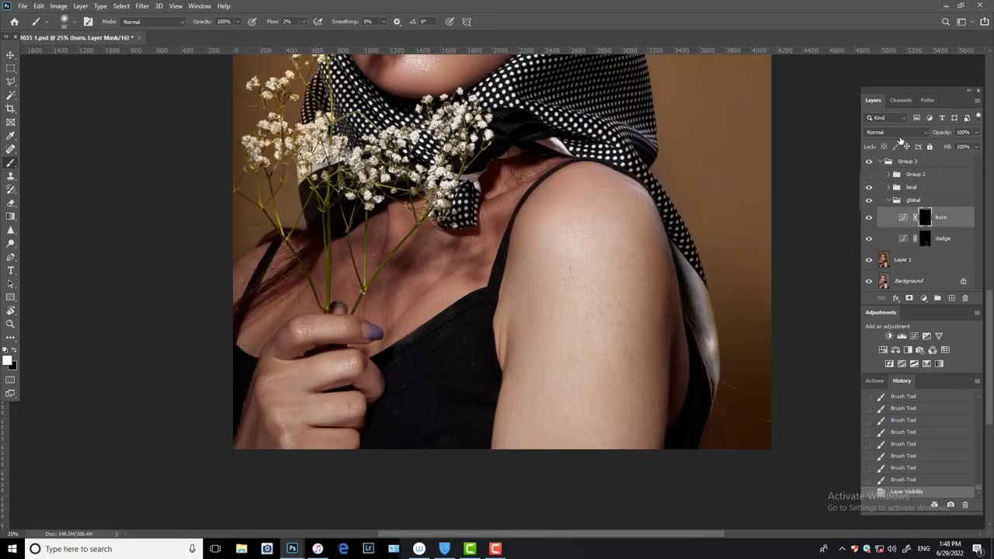
click(869, 160)
click(870, 160)
With the black-and-white helper back on, dodge the neck and chest, then raise flow to 3%
click(869, 174)
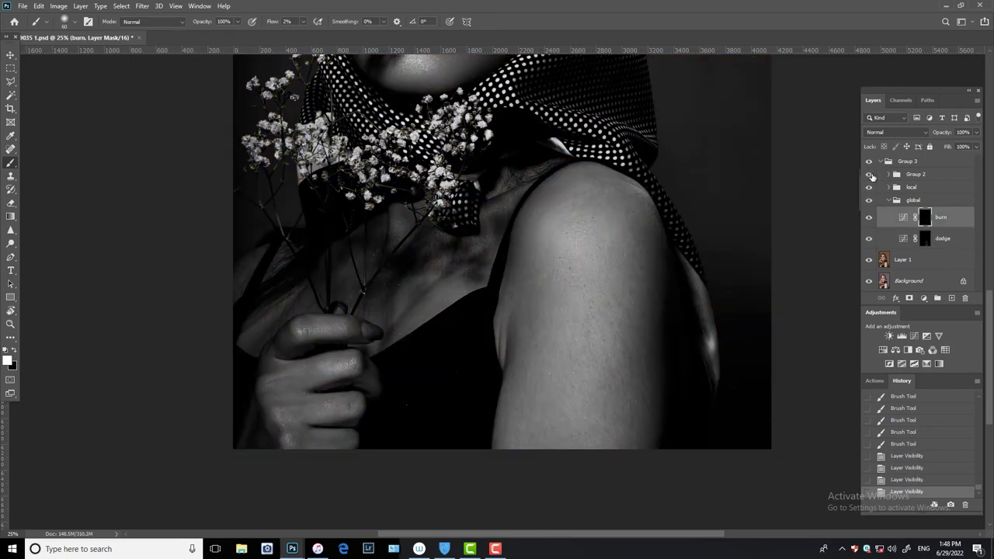
click(924, 238)
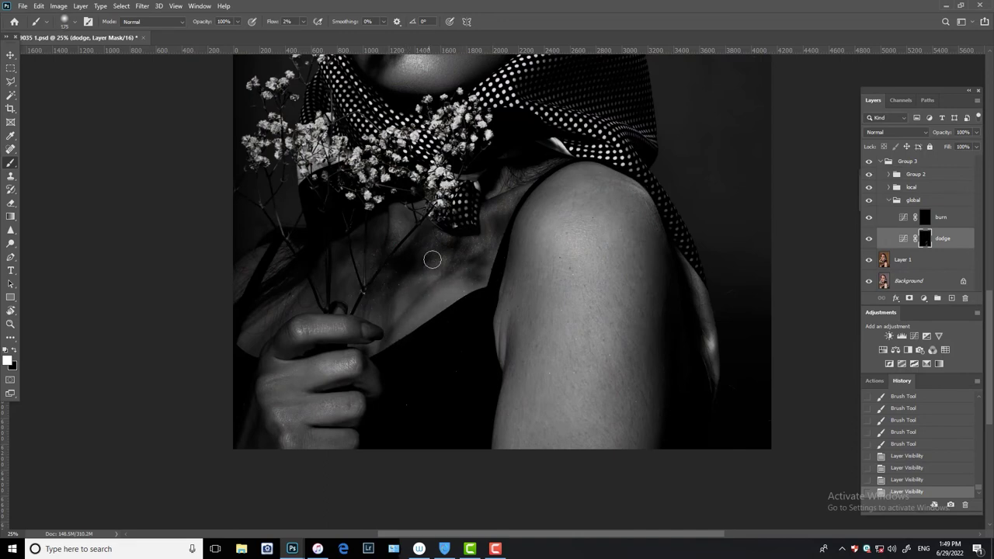
drag(523, 183, 532, 185)
key(bracketleft)
key(bracketleft)
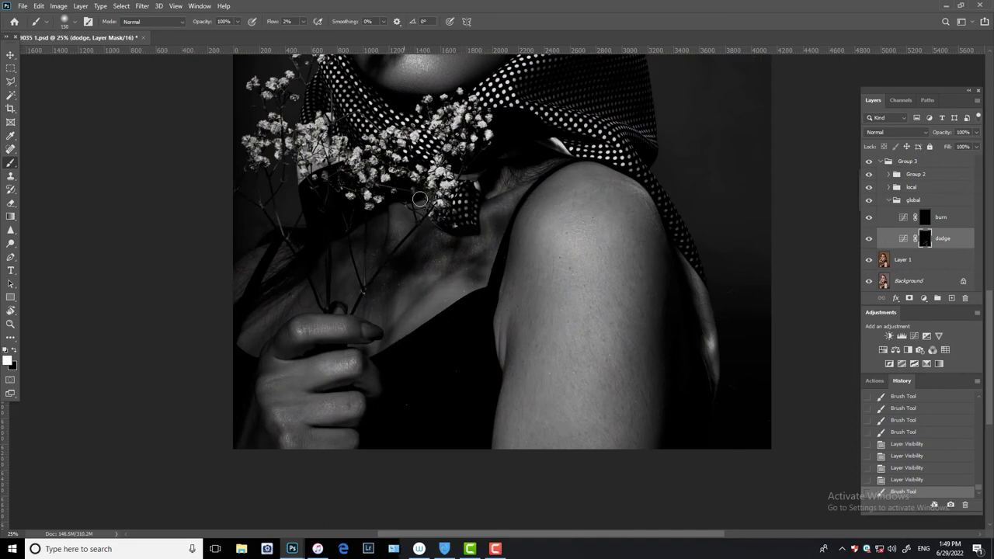
drag(373, 238, 337, 281)
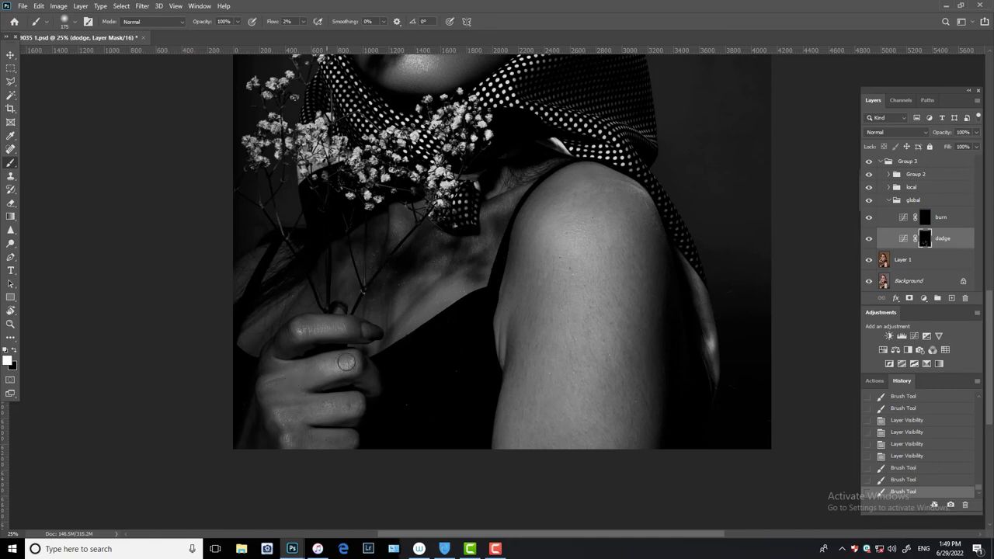
drag(347, 361, 290, 387)
key(bracketleft)
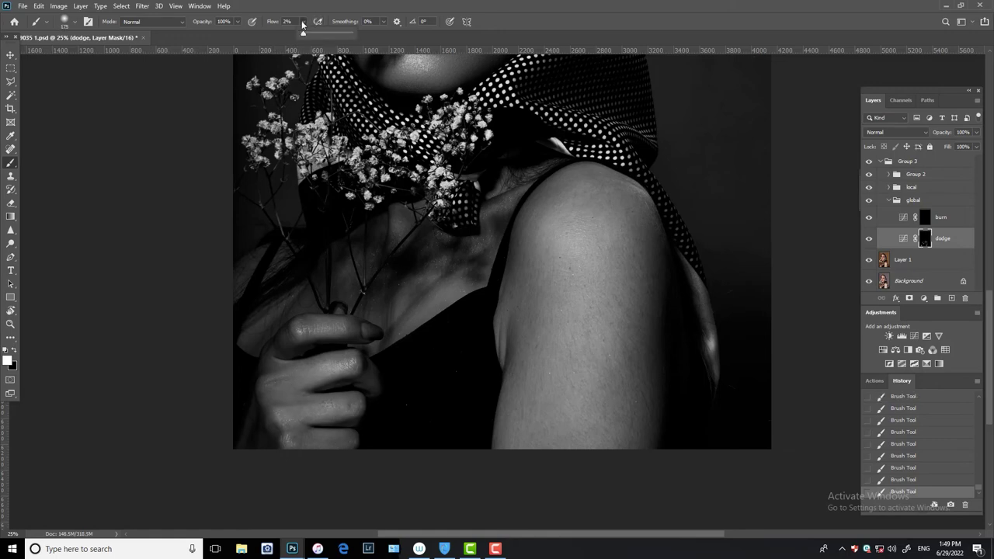
drag(303, 21, 304, 22)
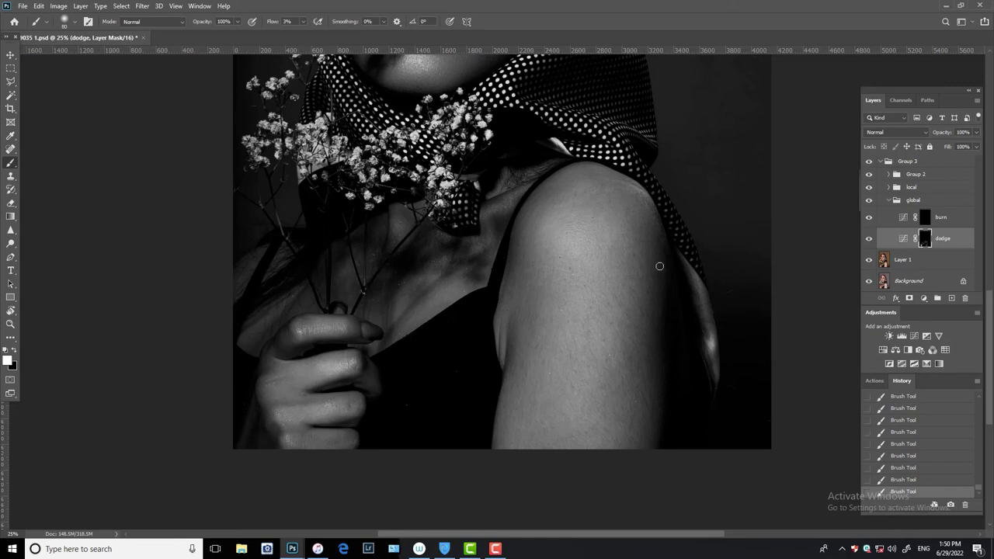
Redo the arm dodge stroke via History and add a burn stroke on the arm
click(869, 238)
click(869, 238)
mouse_move(575, 335)
mouse_down()
mouse_move(575, 369)
mouse_move(582, 357)
mouse_move(570, 368)
mouse_move(605, 351)
mouse_up()
click(903, 456)
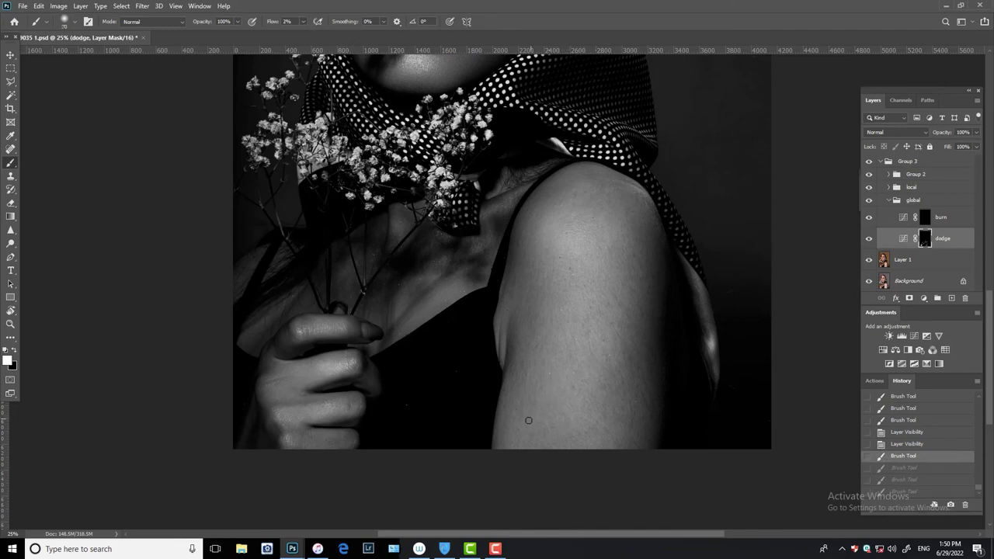
mouse_move(528, 421)
mouse_down()
mouse_move(597, 352)
mouse_move(573, 395)
mouse_move(565, 389)
mouse_move(584, 356)
mouse_move(567, 326)
mouse_move(572, 338)
mouse_up()
click(583, 394)
key(alt+bracketright)
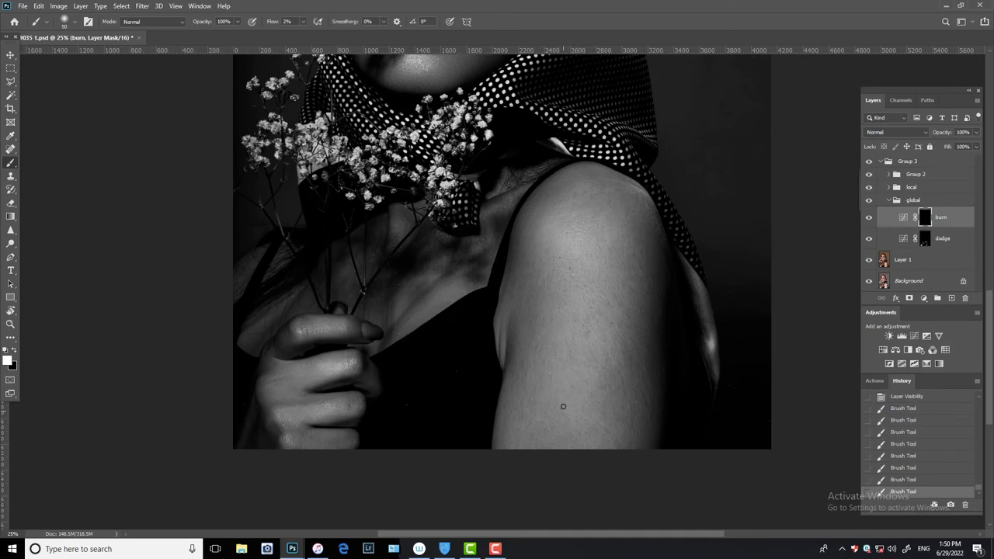
drag(563, 406, 580, 424)
Reset the brush to size 80, select the burn mask, and check the result in colour
click(932, 241)
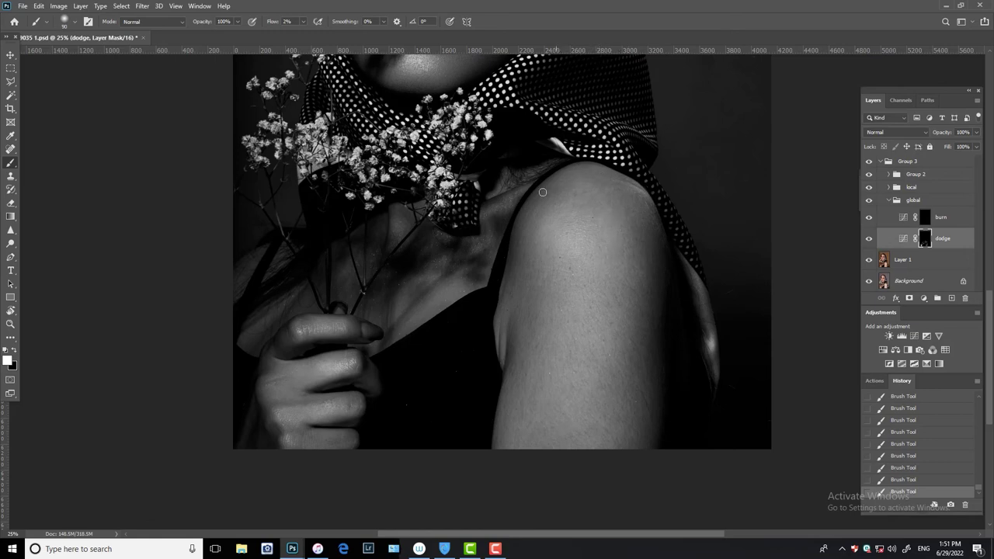
key(bracketright)
key(bracketright)
key(bracketright)
key(bracketleft)
key(bracketleft)
key(bracketleft)
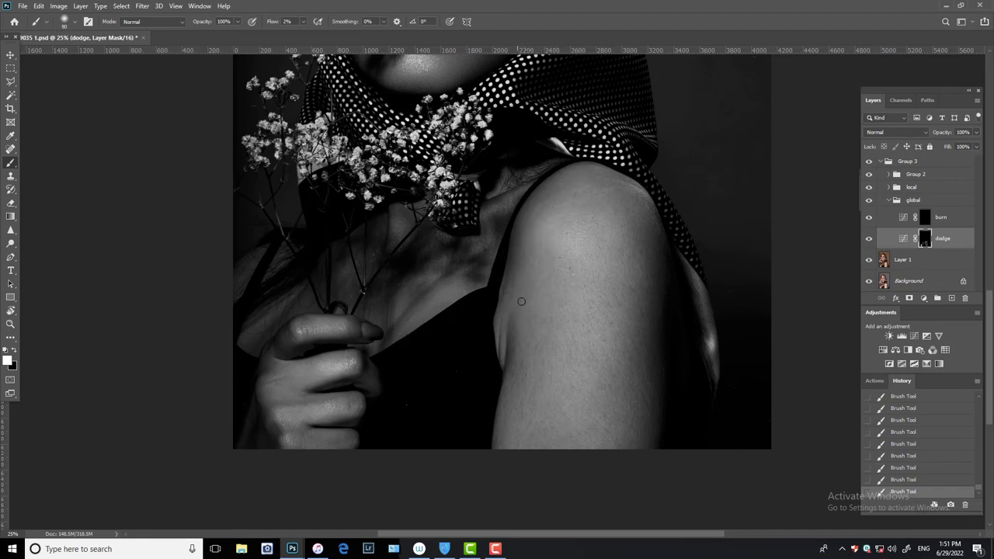
click(936, 217)
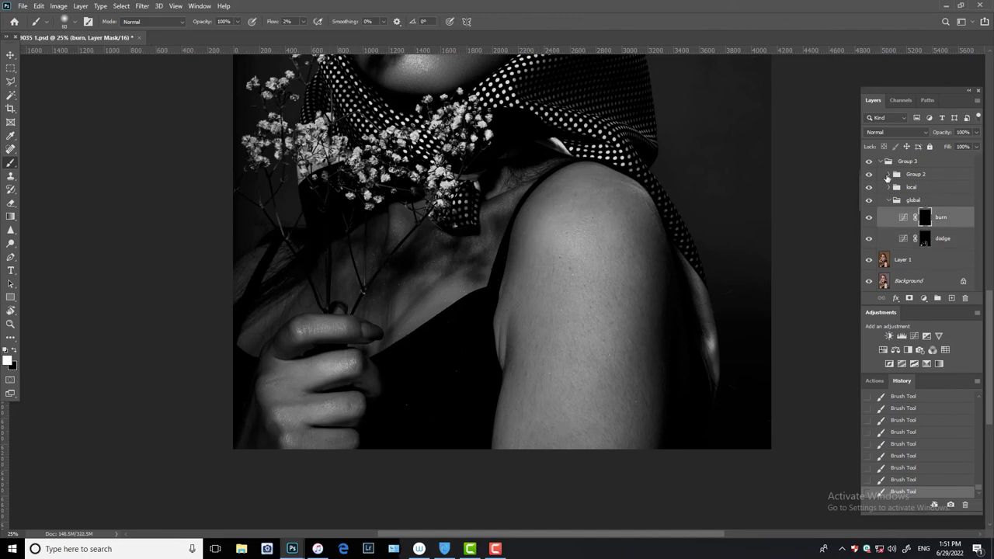
click(869, 174)
click(869, 160)
click(870, 161)
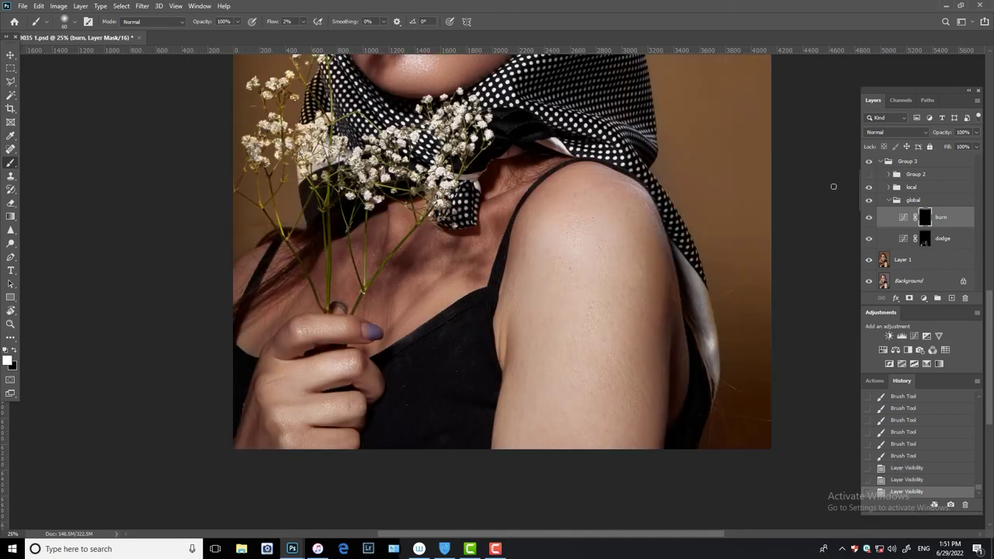
scroll(715, 355, up, 10)
click(869, 174)
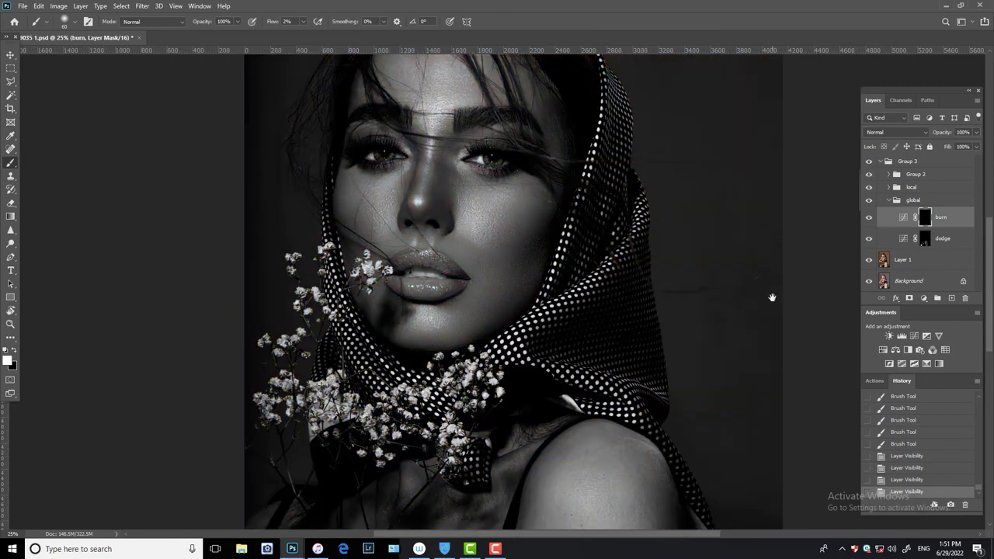
Dodge around the nose and add a dodge dab on the forehead
scroll(772, 298, up, 3)
click(915, 243)
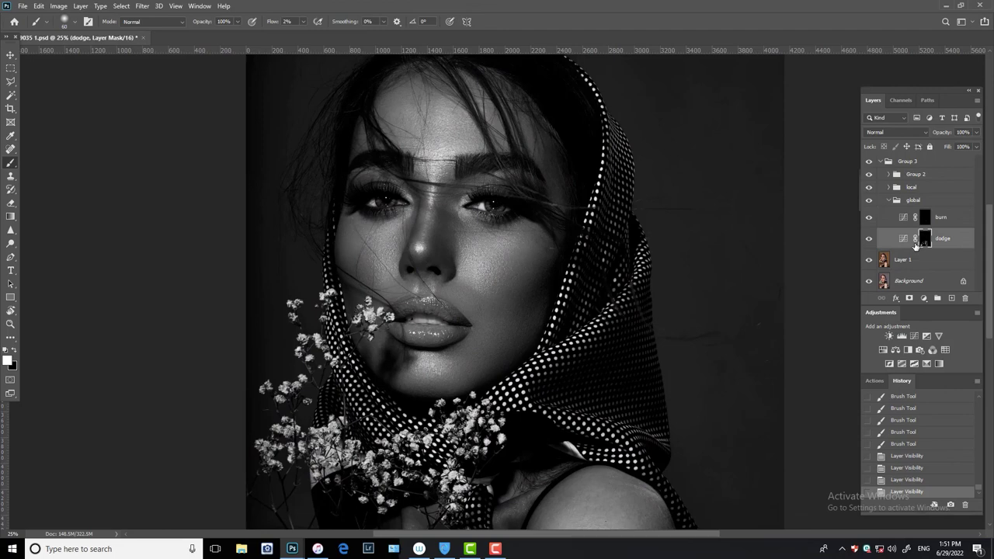
drag(433, 235, 423, 243)
drag(426, 241, 420, 247)
drag(432, 220, 416, 252)
click(437, 213)
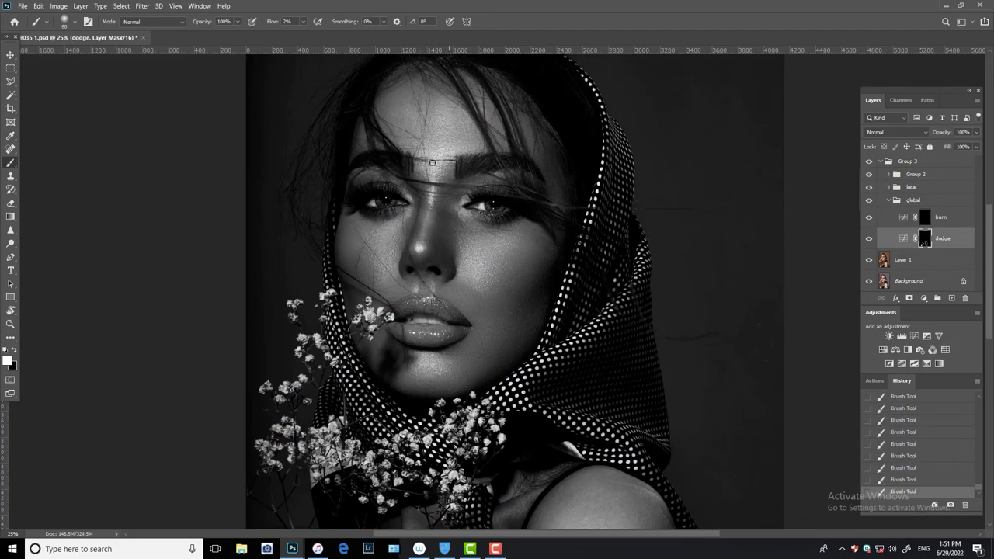
Hide the black-and-white helper and merge Group 3 into a single layer
click(870, 175)
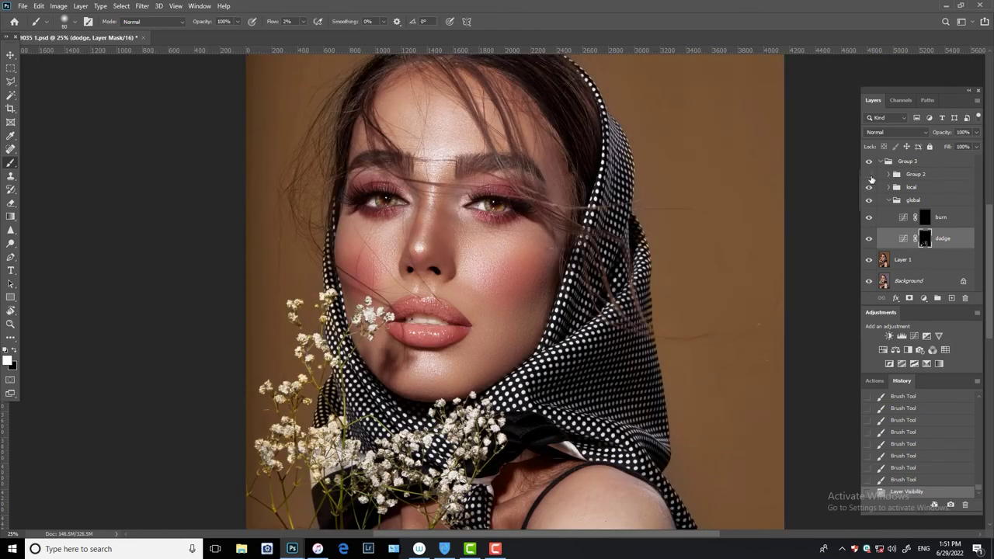
click(905, 161)
key(ctrl+e)
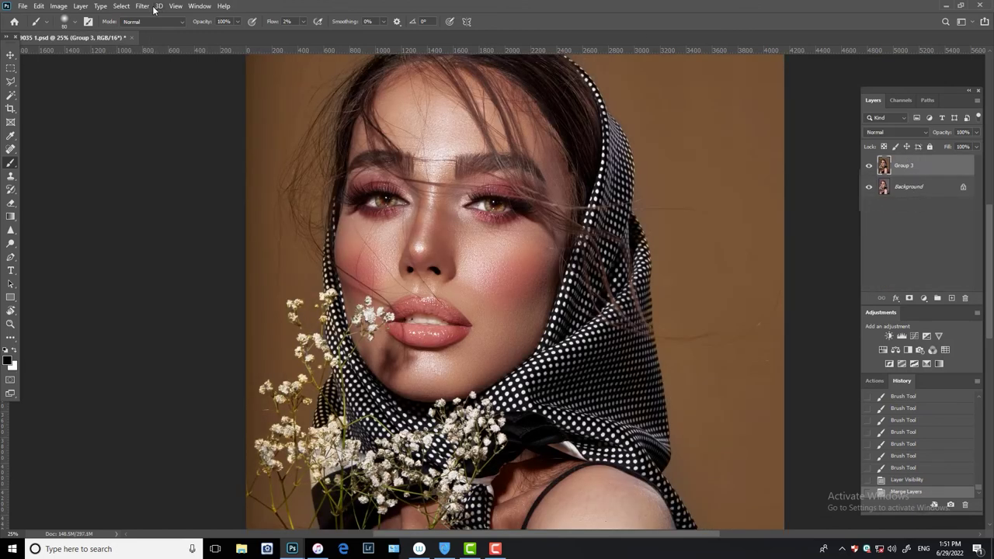
Apply Delicious Skin smoothing from the Delicious Retouch 4 extension panel
click(200, 6)
click(318, 56)
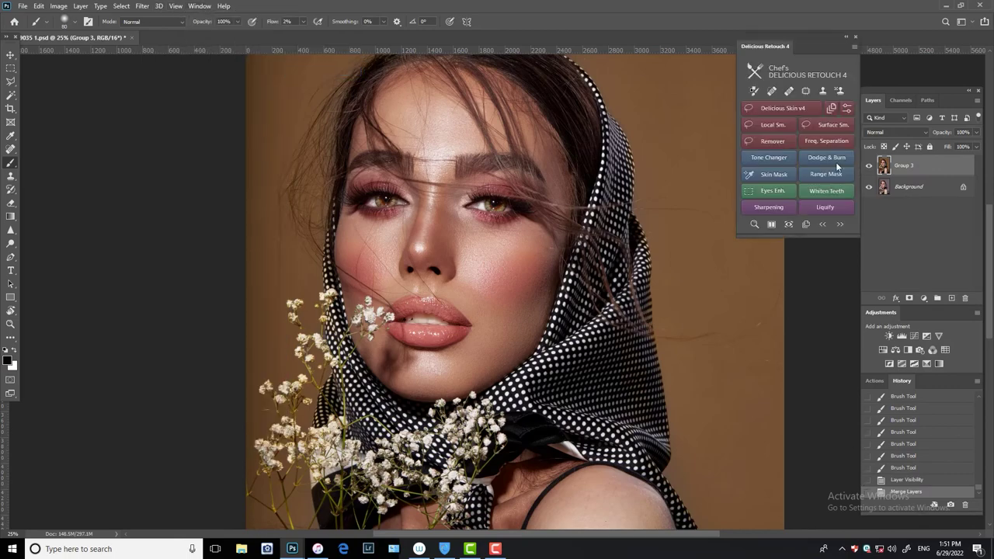
click(836, 160)
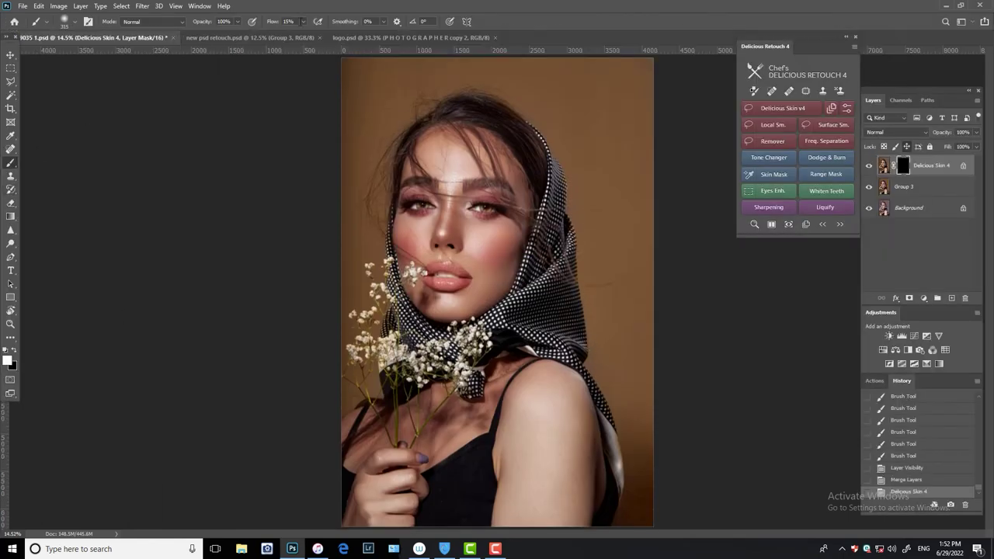
scroll(586, 191, up, 3)
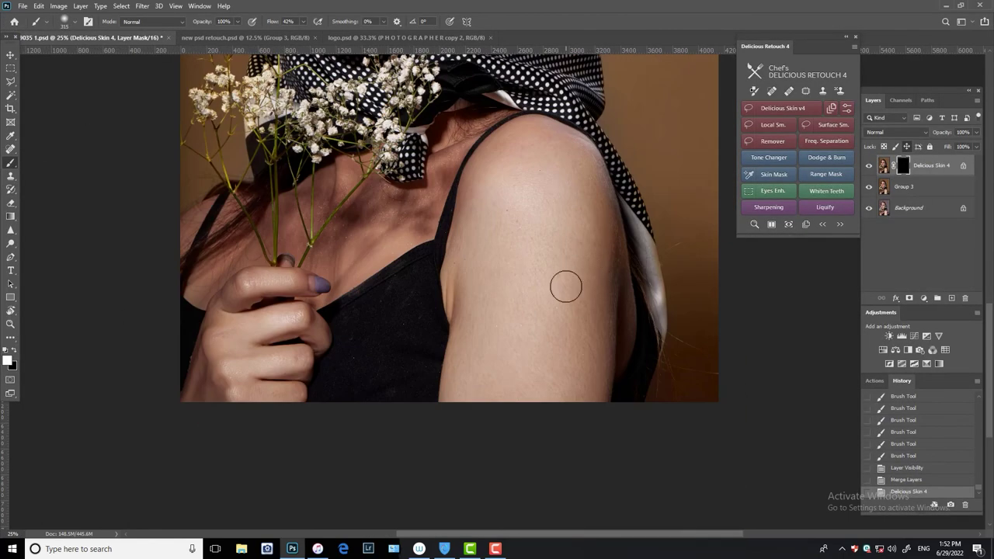
Paint the smoothing onto the shoulder and arm, comparing with the layer hidden
drag(577, 335, 566, 396)
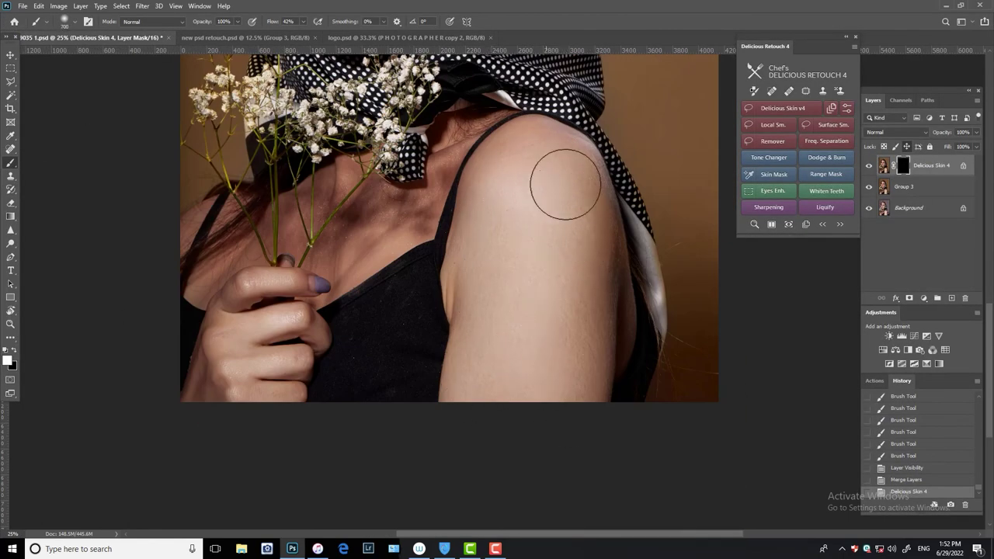
key(ctrl+plus)
click(868, 165)
click(869, 166)
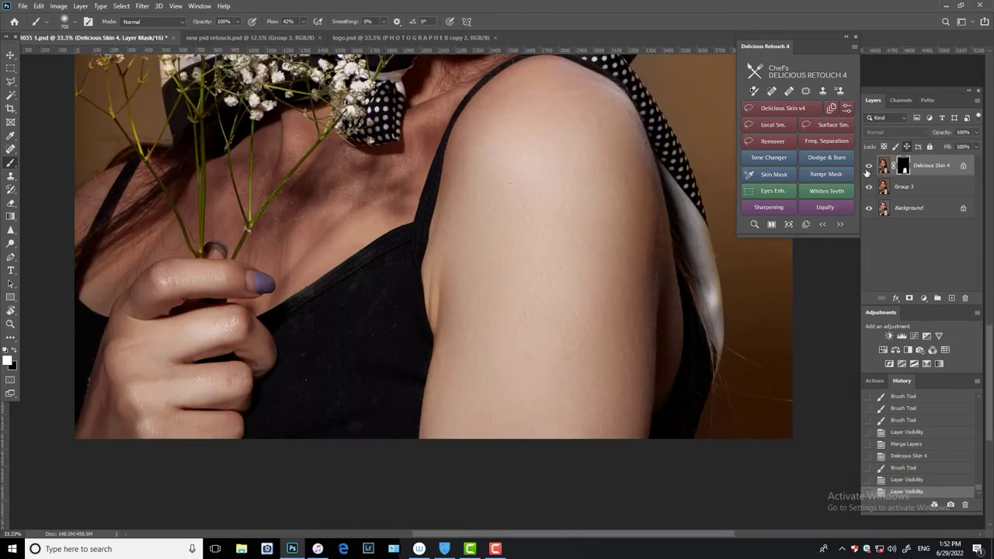
drag(316, 241, 391, 161)
scroll(391, 161, up, 1)
drag(440, 140, 426, 122)
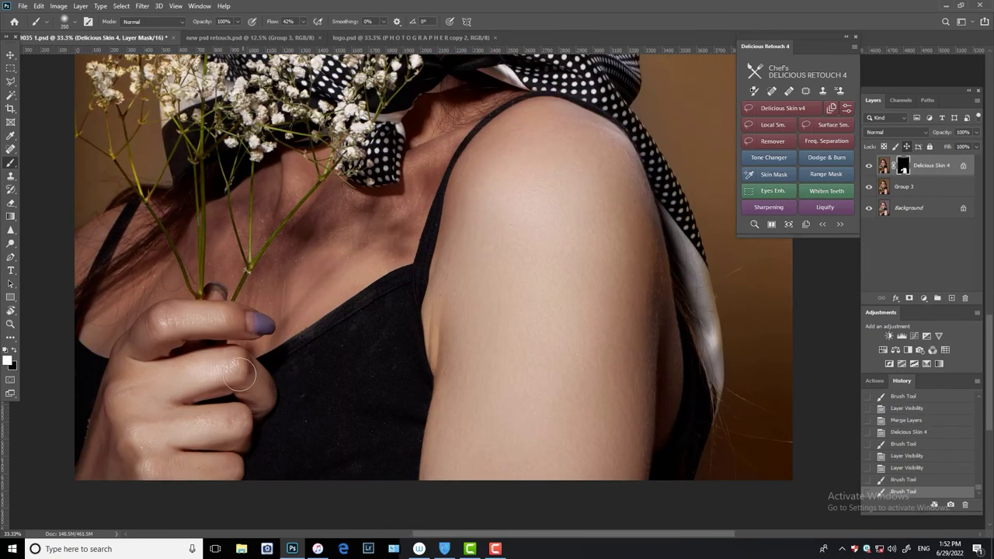
Shrink the brush to 250 and paint smoothing onto the neck and shoulders
key(bracketleft)
key(bracketleft)
scroll(149, 331, down, 1)
mouse_move(115, 373)
mouse_down()
mouse_move(151, 391)
mouse_move(172, 428)
mouse_up()
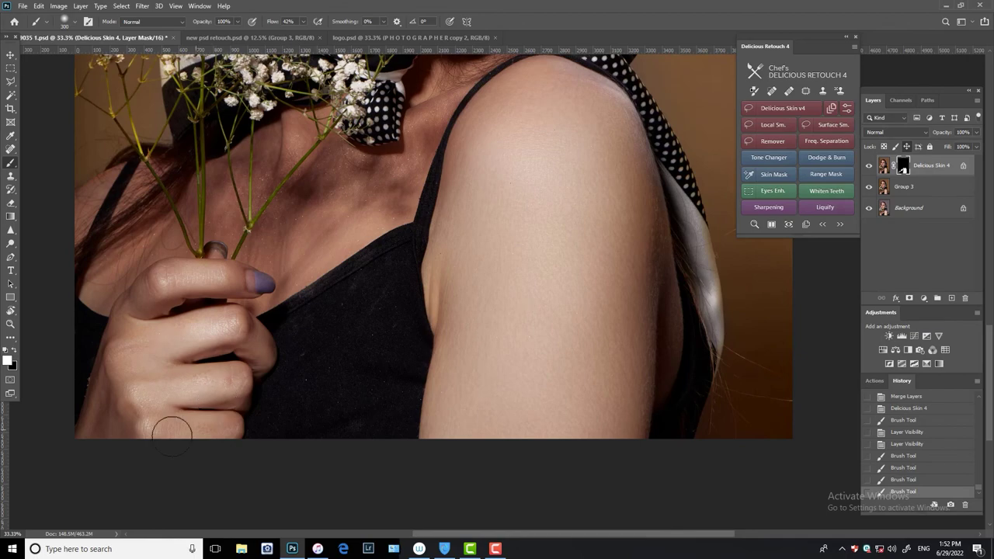
scroll(331, 224, up, 1)
mouse_move(285, 276)
mouse_down()
mouse_move(331, 224)
mouse_move(268, 182)
mouse_up()
drag(226, 213, 204, 244)
drag(178, 293, 137, 288)
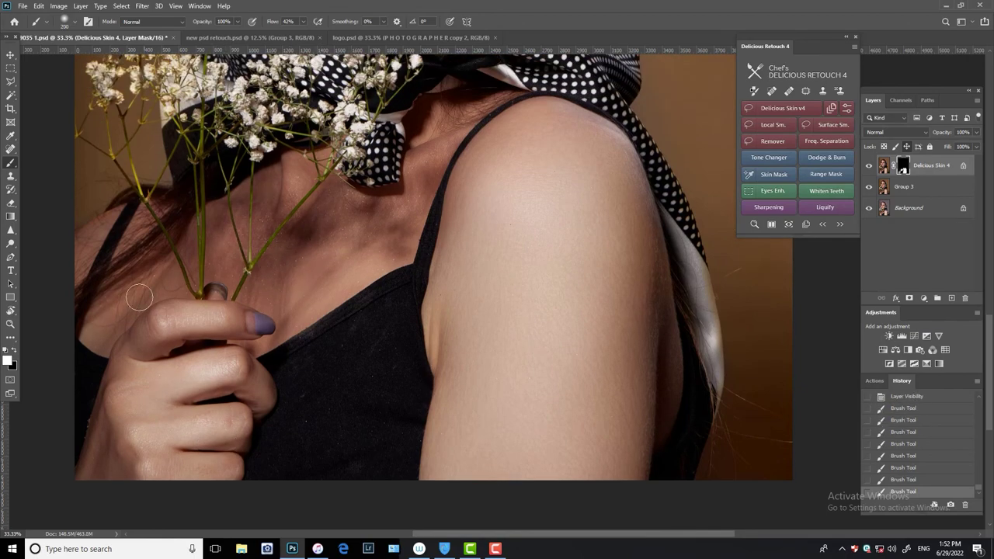
drag(91, 248, 141, 221)
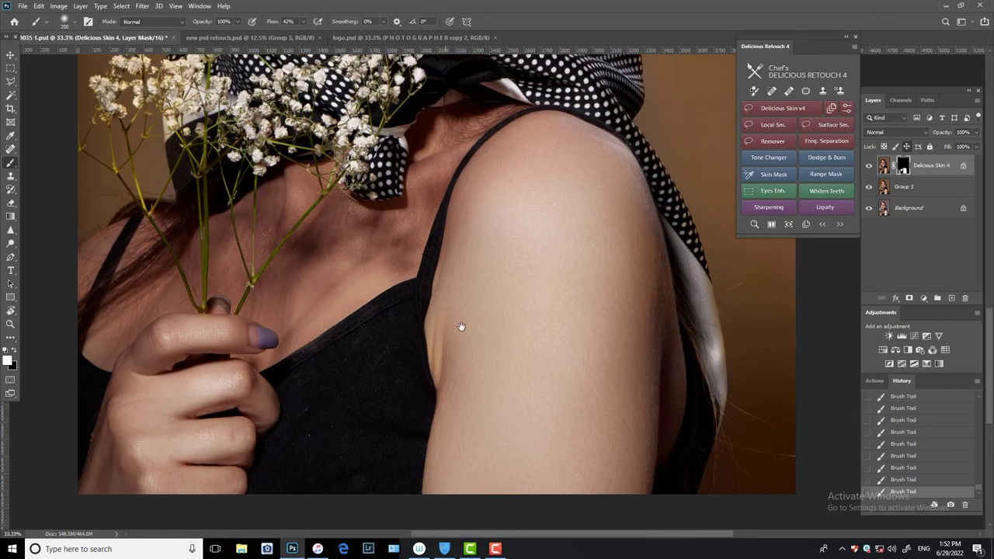
Paint smoothing onto the right cheek, then set brush flow 7% and size 125
scroll(459, 329, up, 4)
scroll(473, 289, up, 6)
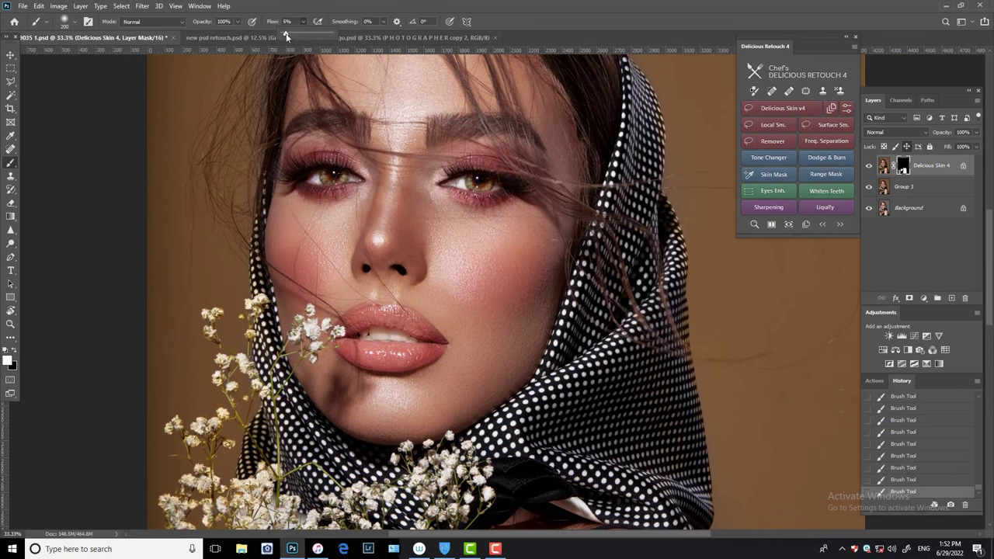
mouse_move(498, 240)
mouse_down()
mouse_move(437, 215)
mouse_move(437, 249)
mouse_move(509, 280)
mouse_up()
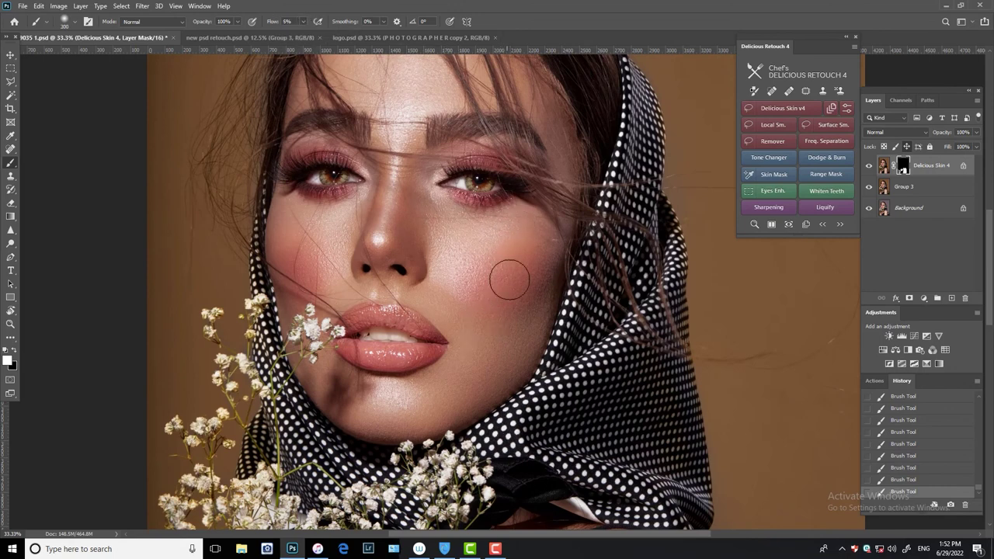
key(bracketleft)
scroll(415, 233, up, 2)
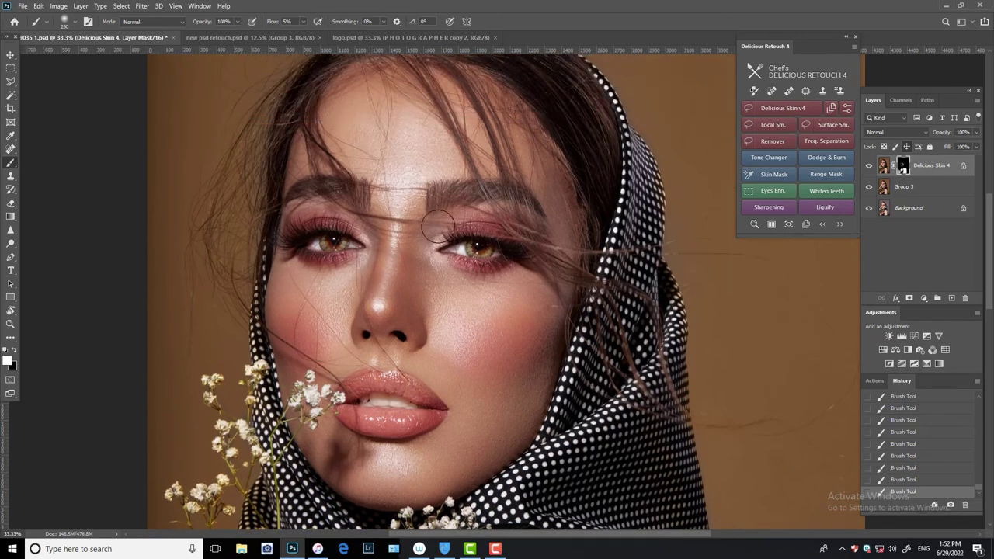
key(bracketleft)
key(bracketleft)
scroll(433, 344, up, 1)
scroll(373, 353, down, 1)
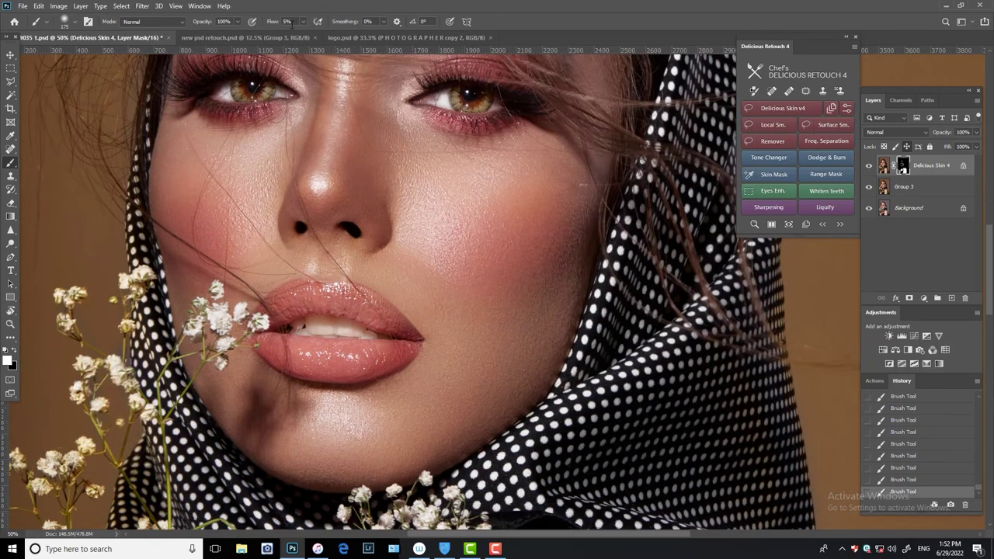
drag(289, 21, 291, 21)
key(bracketleft)
key(bracketleft)
Erase excess smoothing from the face on the mask, toggling the layer to compare
click(869, 165)
click(868, 165)
key(e)
drag(359, 359, 300, 356)
click(869, 166)
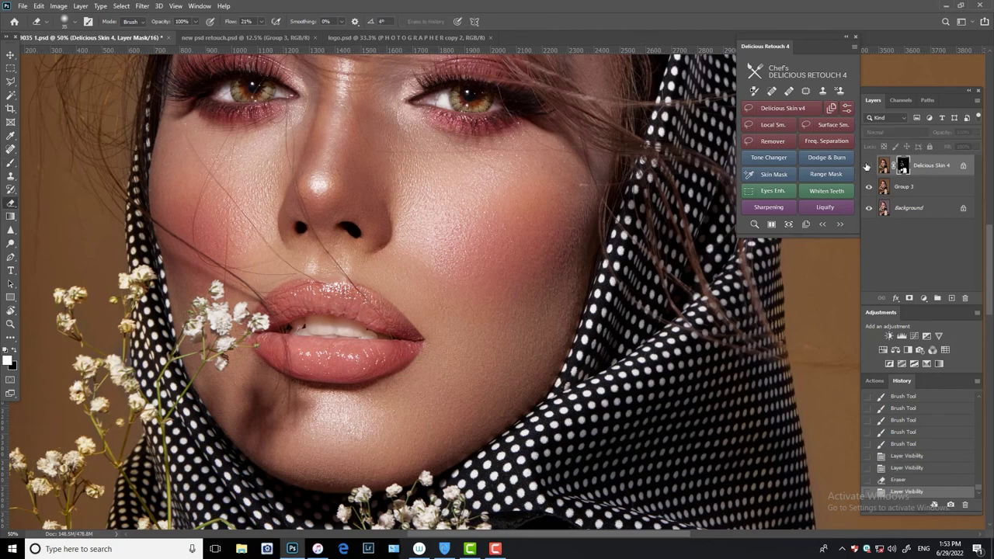
click(868, 165)
drag(348, 266, 412, 289)
click(412, 289)
Erase smoothing from another facial area, recheck the shoulder, and select Group 3 with Delicious Skin 4
key(ctrl+comma)
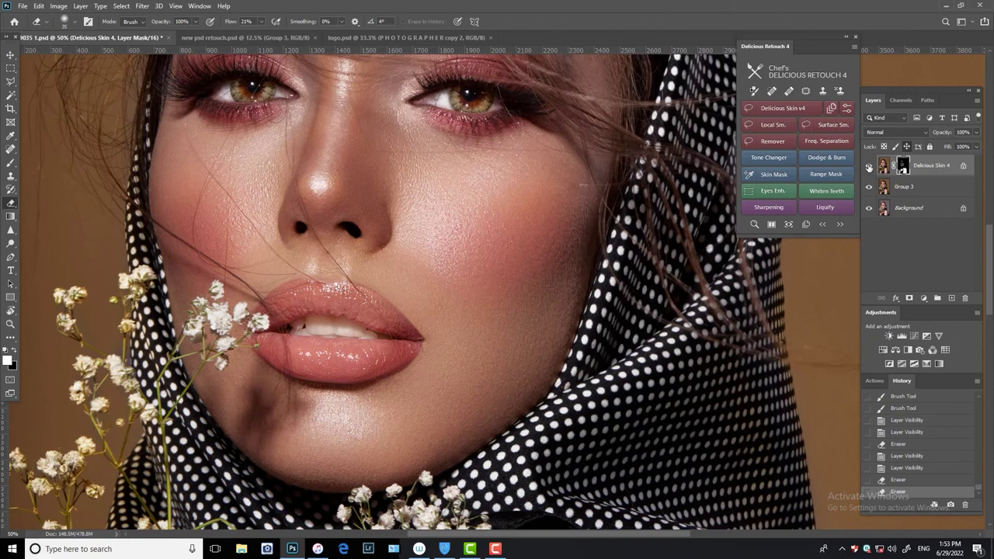
key(ctrl+comma)
drag(638, 225, 610, 118)
scroll(609, 118, down, 10)
click(868, 166)
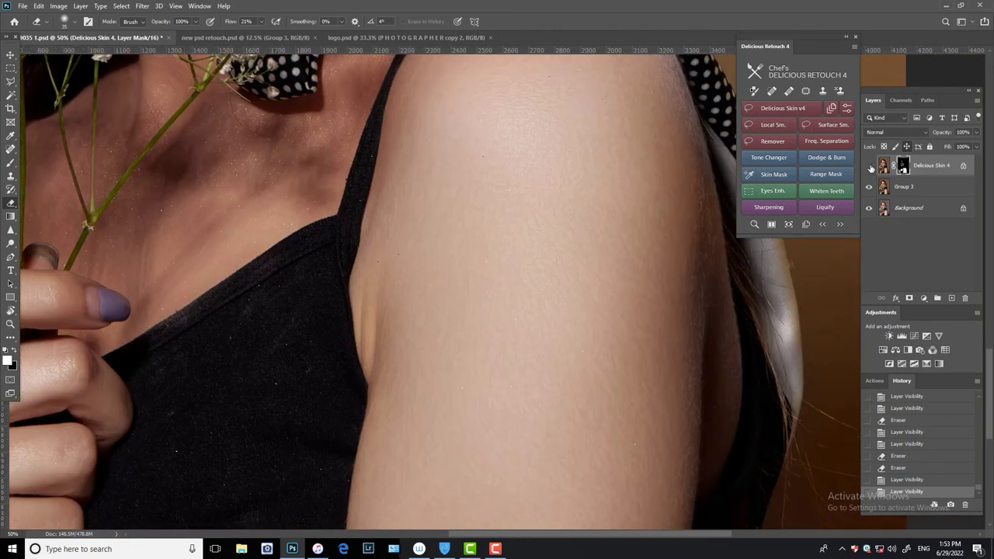
click(869, 165)
key(ctrl+minus)
key(ctrl+minus)
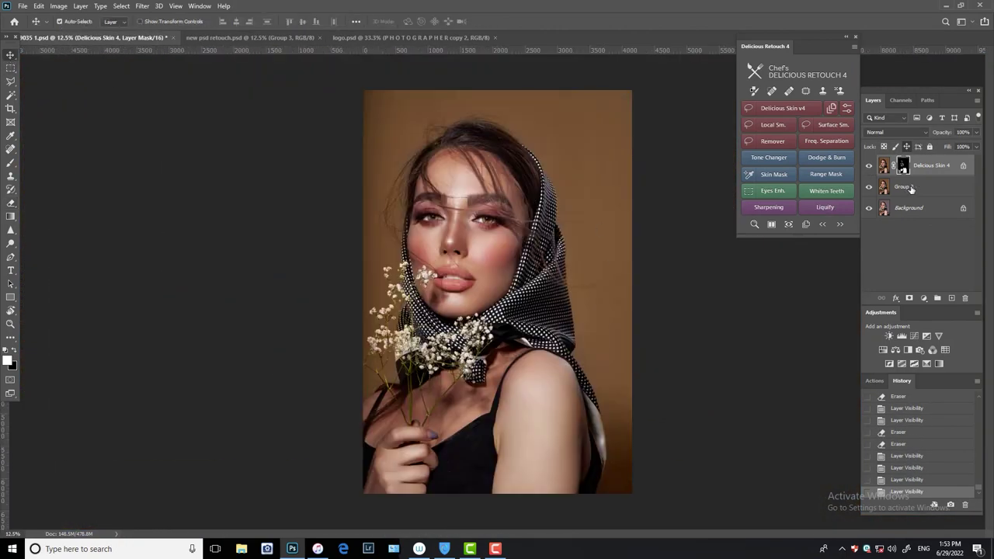
shift+click(911, 189)
Merge Group 3 and Delicious Skin 4 into one layer and open the Camera Raw Filter
key(ctrl+e)
key(ctrl+plus)
key(ctrl+plus)
key(ctrl+plus)
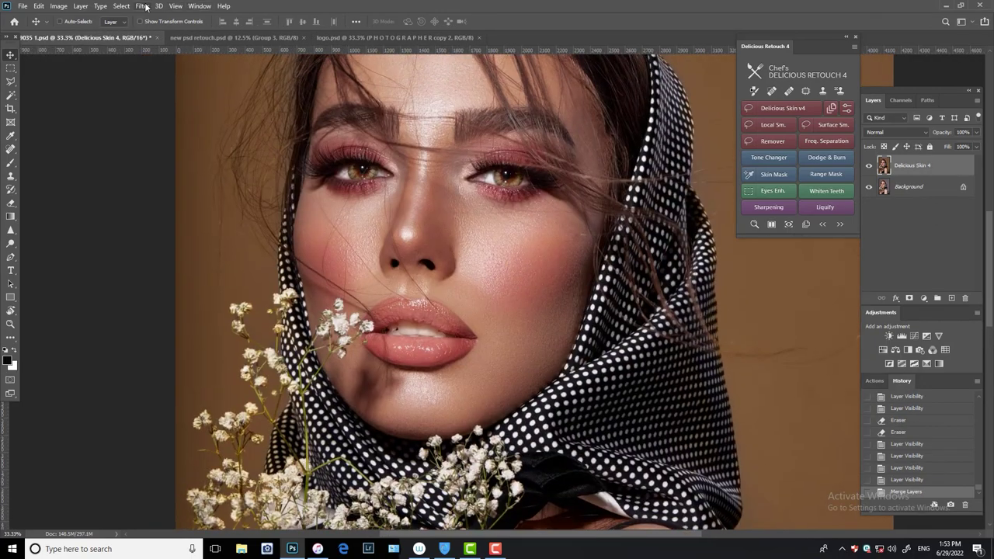
click(143, 6)
click(165, 70)
key(ctrl+plus)
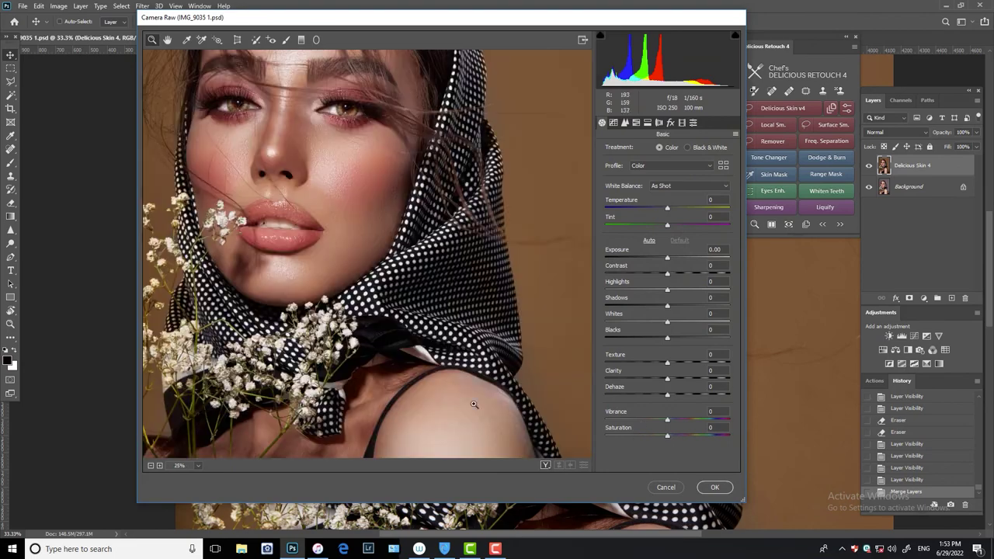
drag(475, 405, 548, 169)
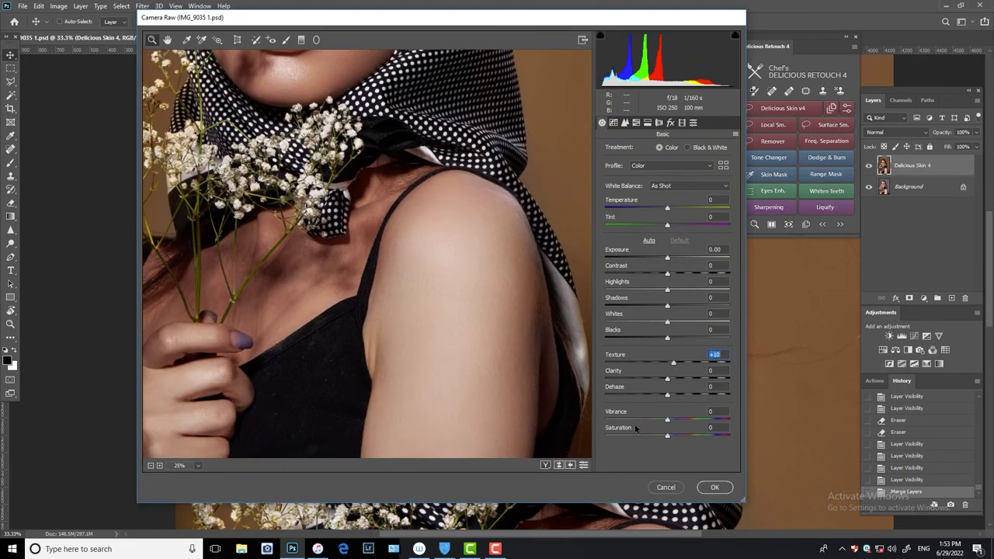
Add Grain amount 7 and a -6 post-crop vignette in Camera Raw, then apply
click(670, 123)
drag(422, 195, 460, 428)
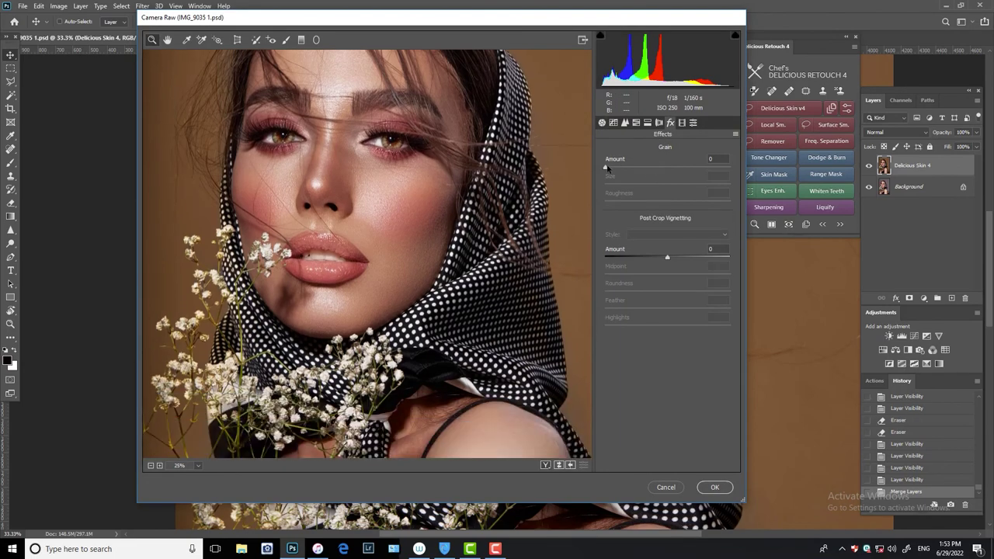
drag(606, 168, 616, 167)
key(Down)
key(ctrl+minus)
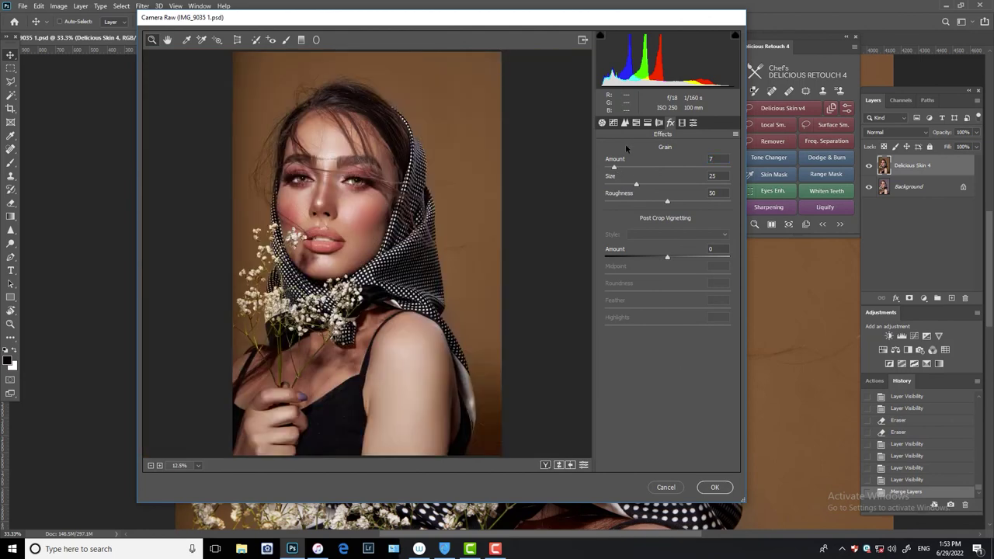
mouse_move(668, 258)
mouse_down()
mouse_move(723, 274)
mouse_move(684, 277)
mouse_up()
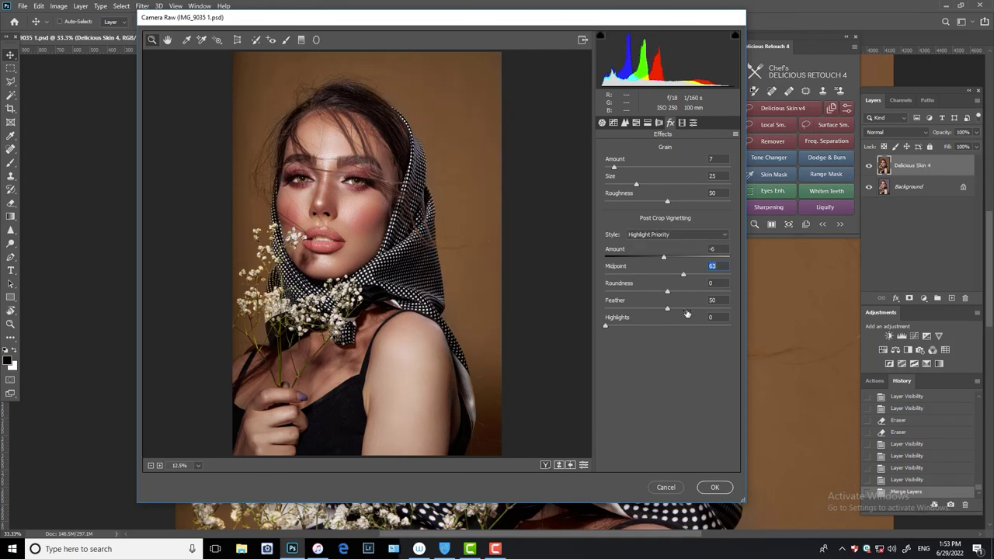
click(715, 487)
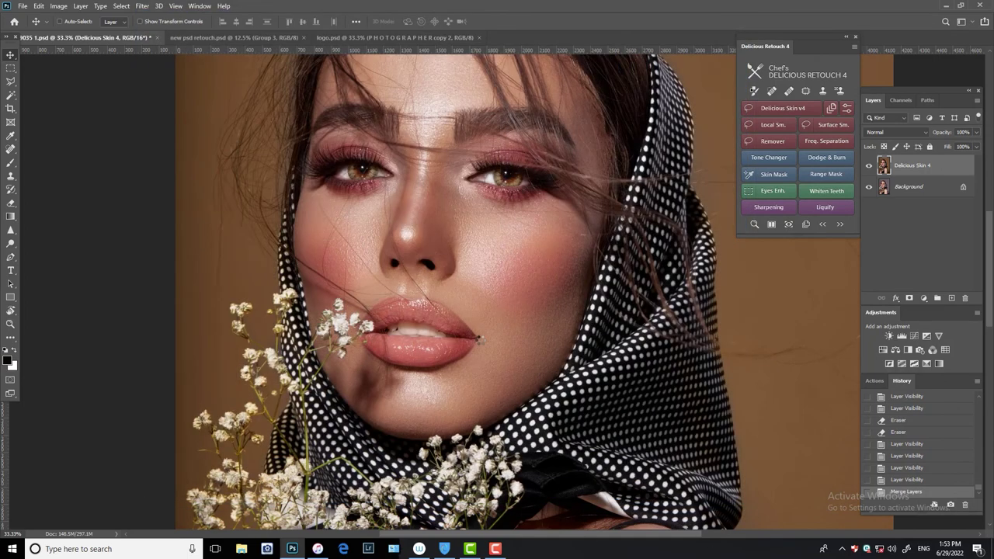
Compare the face with the Delicious Skin 4 layer hidden and shown
key(ctrl+plus)
key(ctrl+plus)
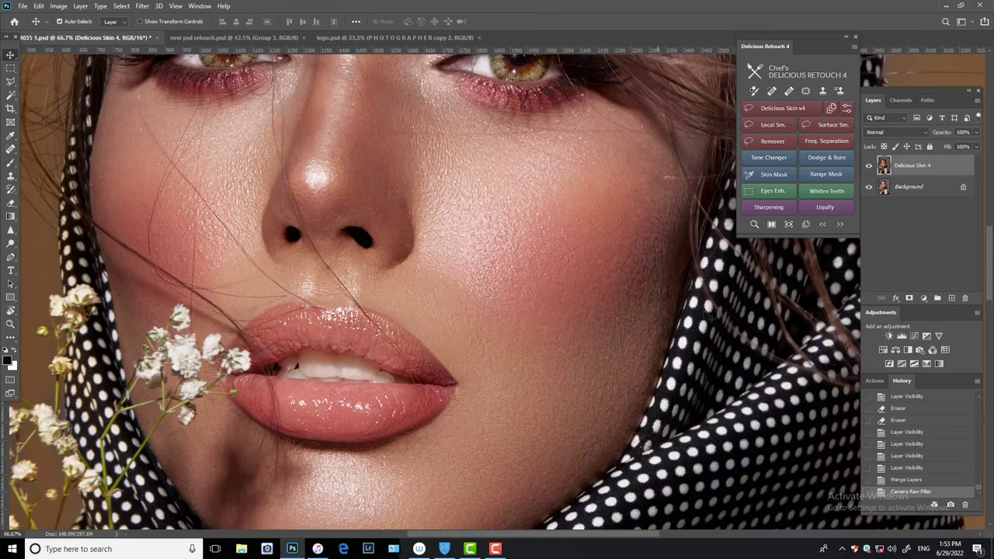
click(869, 166)
click(870, 165)
scroll(540, 331, up, 5)
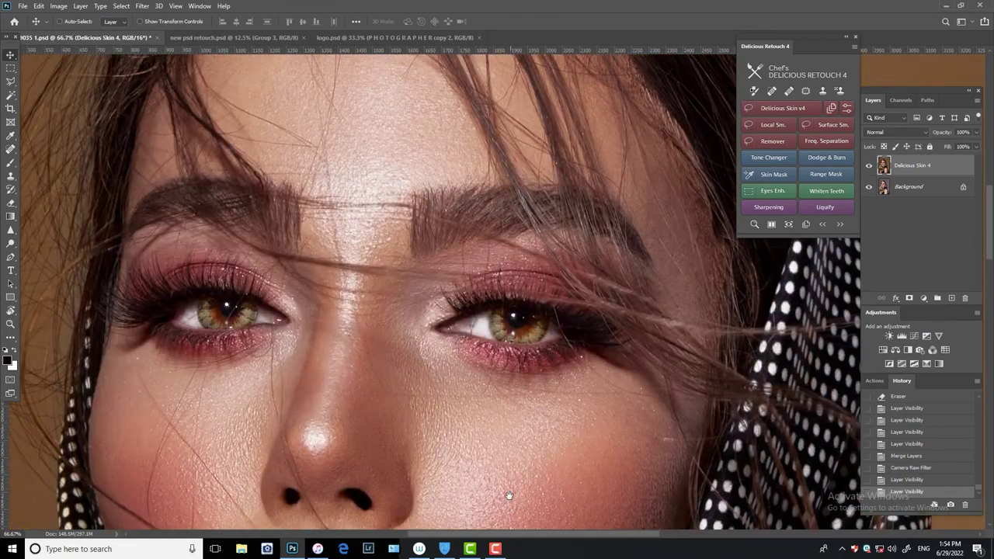
scroll(555, 222, down, 5)
key(ctrl+minus)
key(ctrl+minus)
key(ctrl+minus)
key(ctrl+minus)
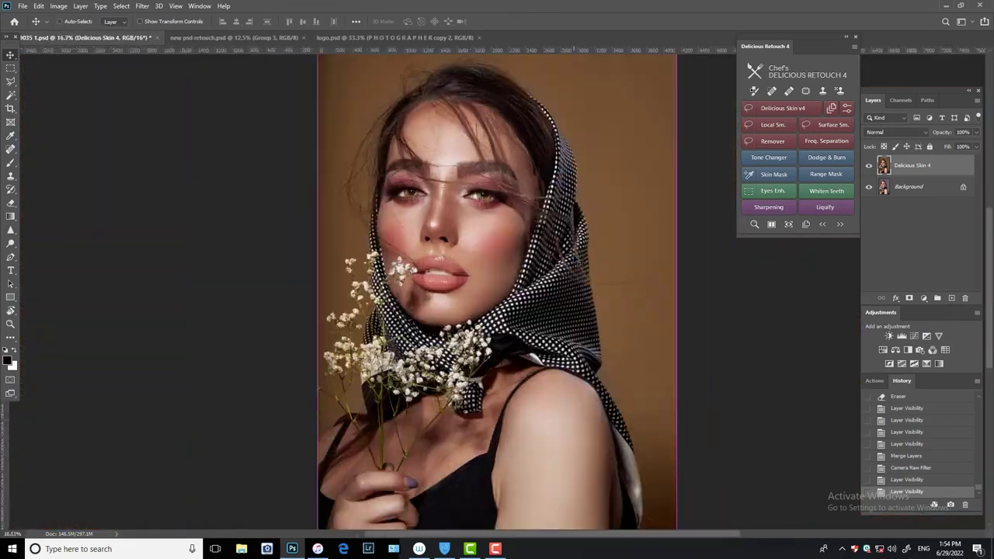
Save the document and close the Delicious Retouch panel
key(ctrl+s)
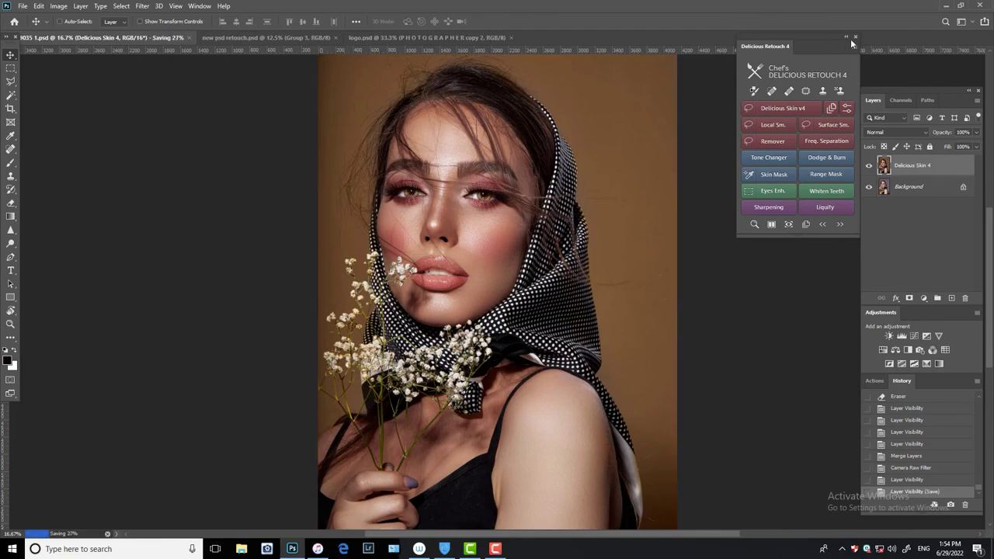
click(855, 36)
key(ctrl+plus)
mouse_move(670, 326)
mouse_down()
mouse_move(595, 362)
mouse_move(533, 340)
mouse_up()
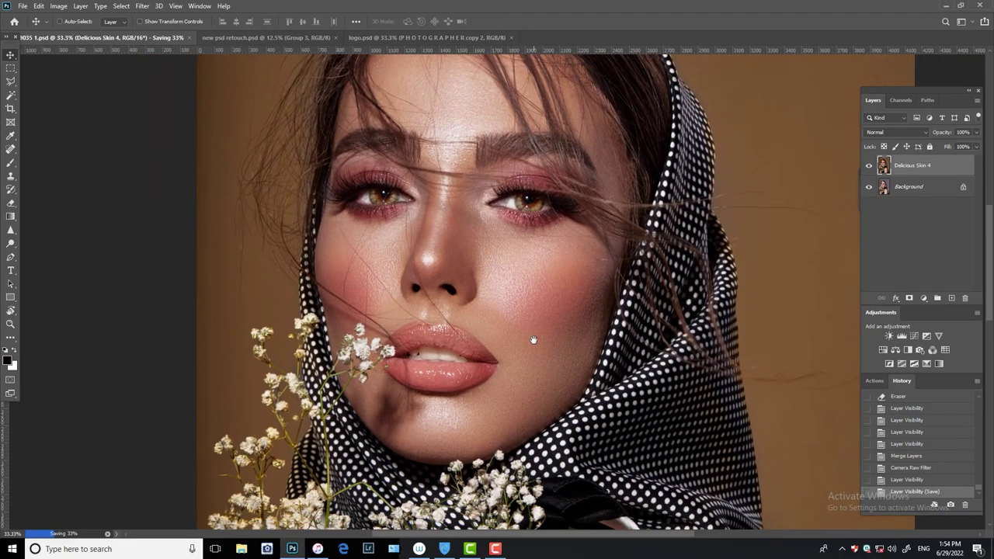
Compare the graded layer against the original, zoomed in closely on the eyes
click(869, 166)
click(869, 165)
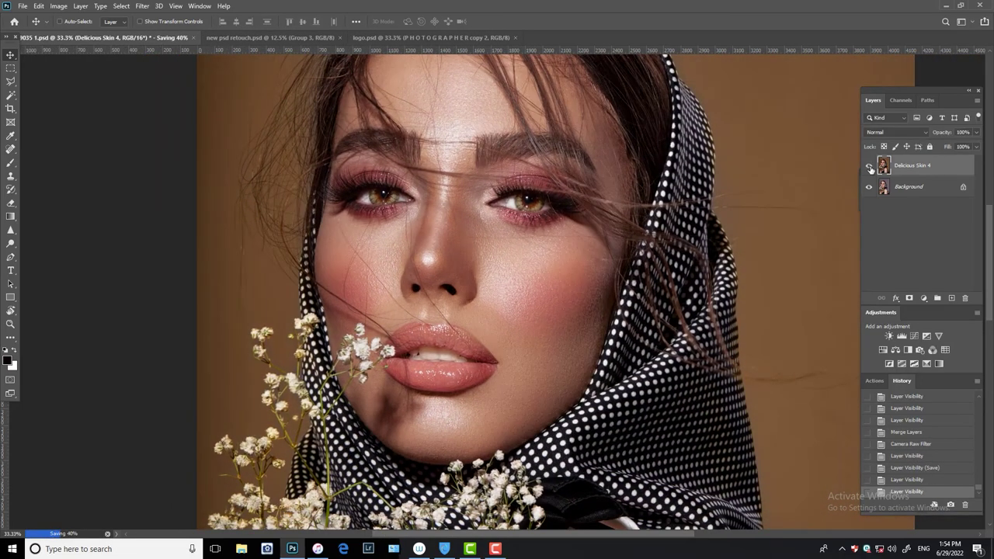
key(ctrl+1)
click(869, 166)
click(869, 166)
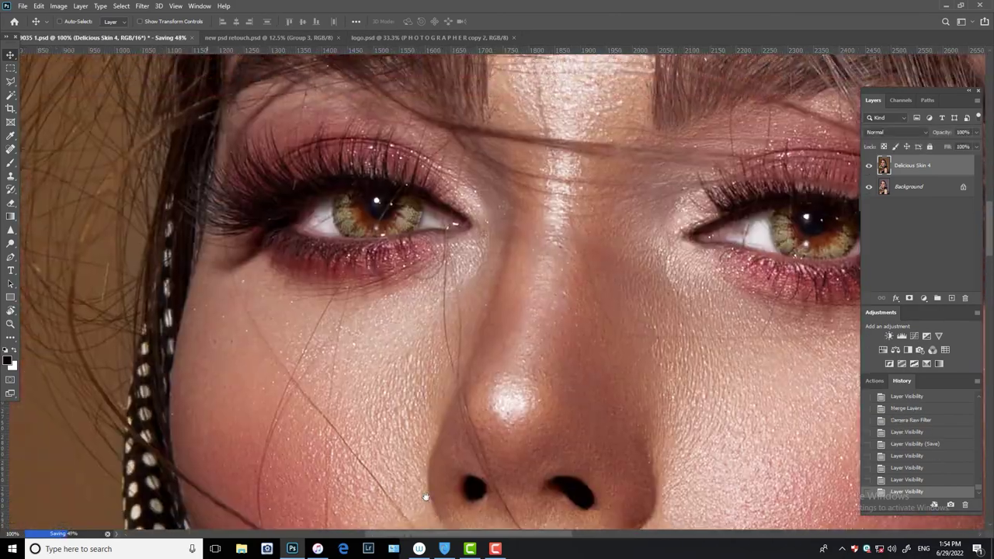
click(870, 165)
click(869, 166)
Compare the lips at 66.7% with Delicious Skin 4 toggled, then view the whole portrait
key(ctrl+minus)
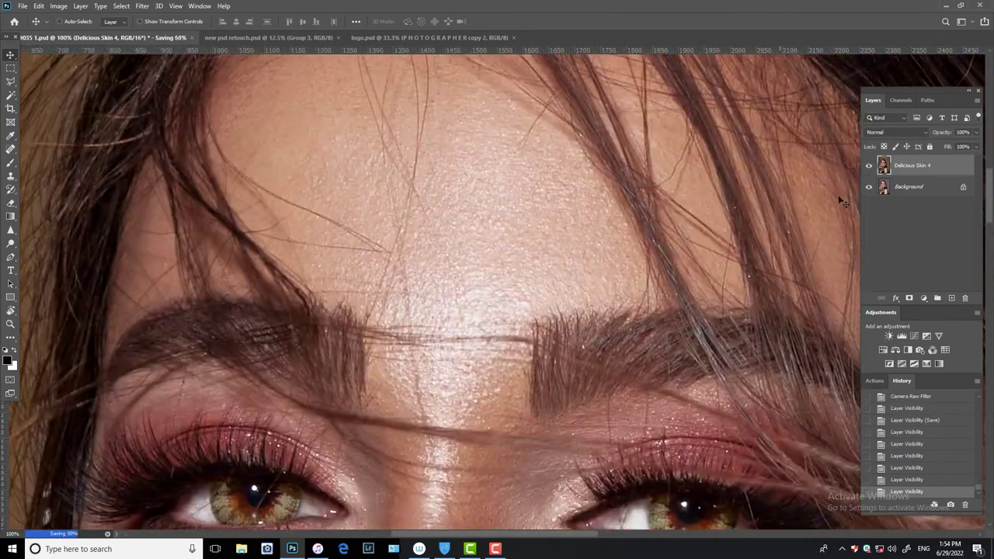
click(869, 165)
click(869, 165)
scroll(864, 200, down, 3)
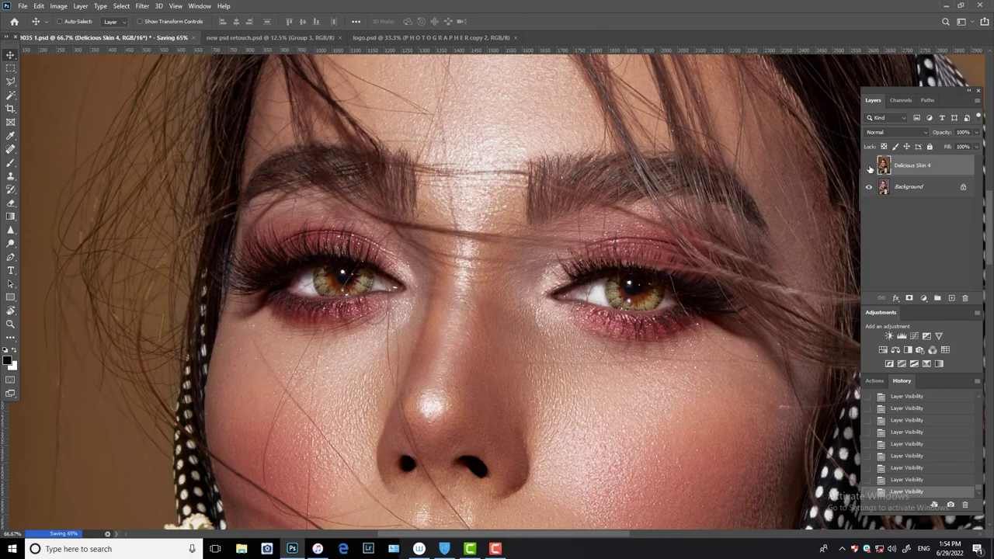
click(869, 166)
click(869, 165)
scroll(869, 165, down, 5)
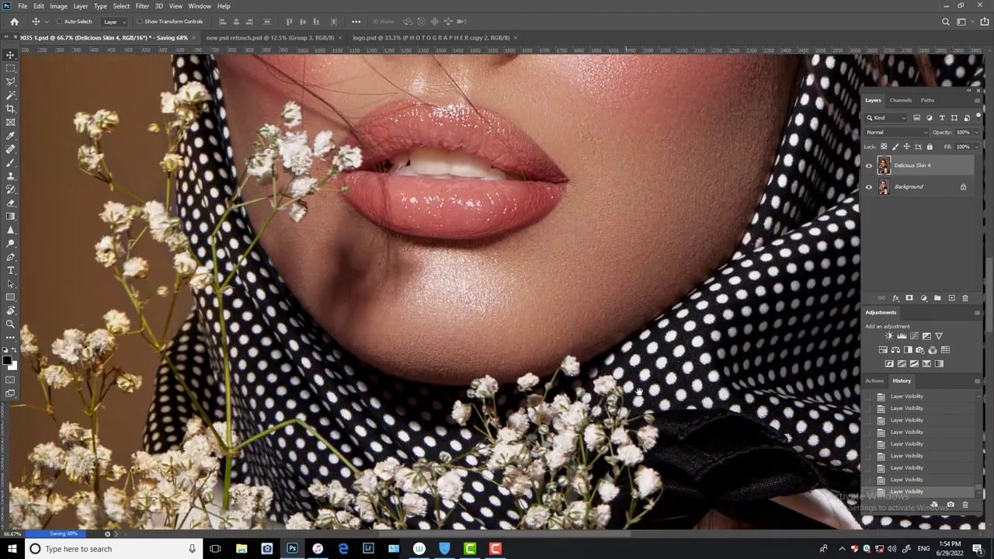
click(869, 166)
click(869, 166)
key(ctrl+minus)
key(ctrl+minus)
key(ctrl+minus)
key(ctrl+minus)
key(ctrl+minus)
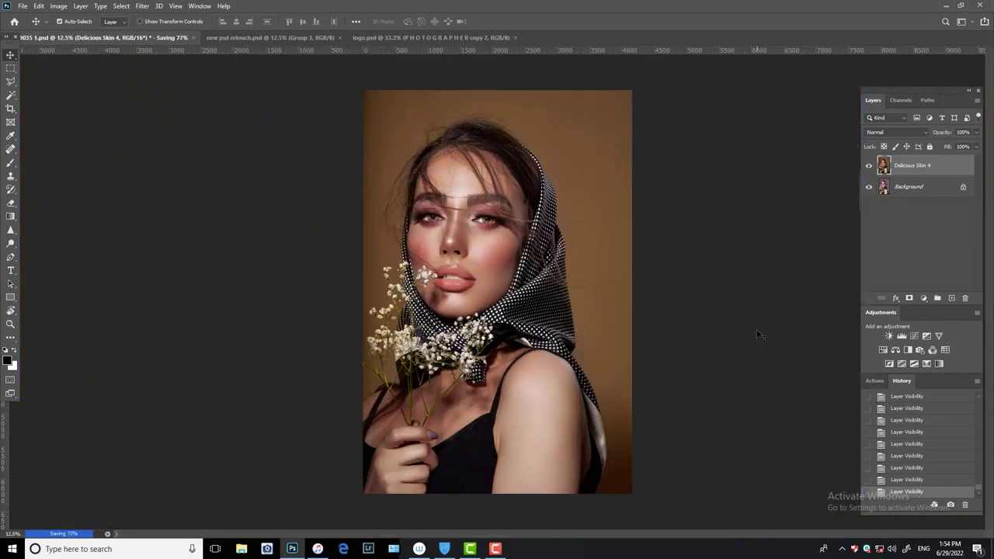